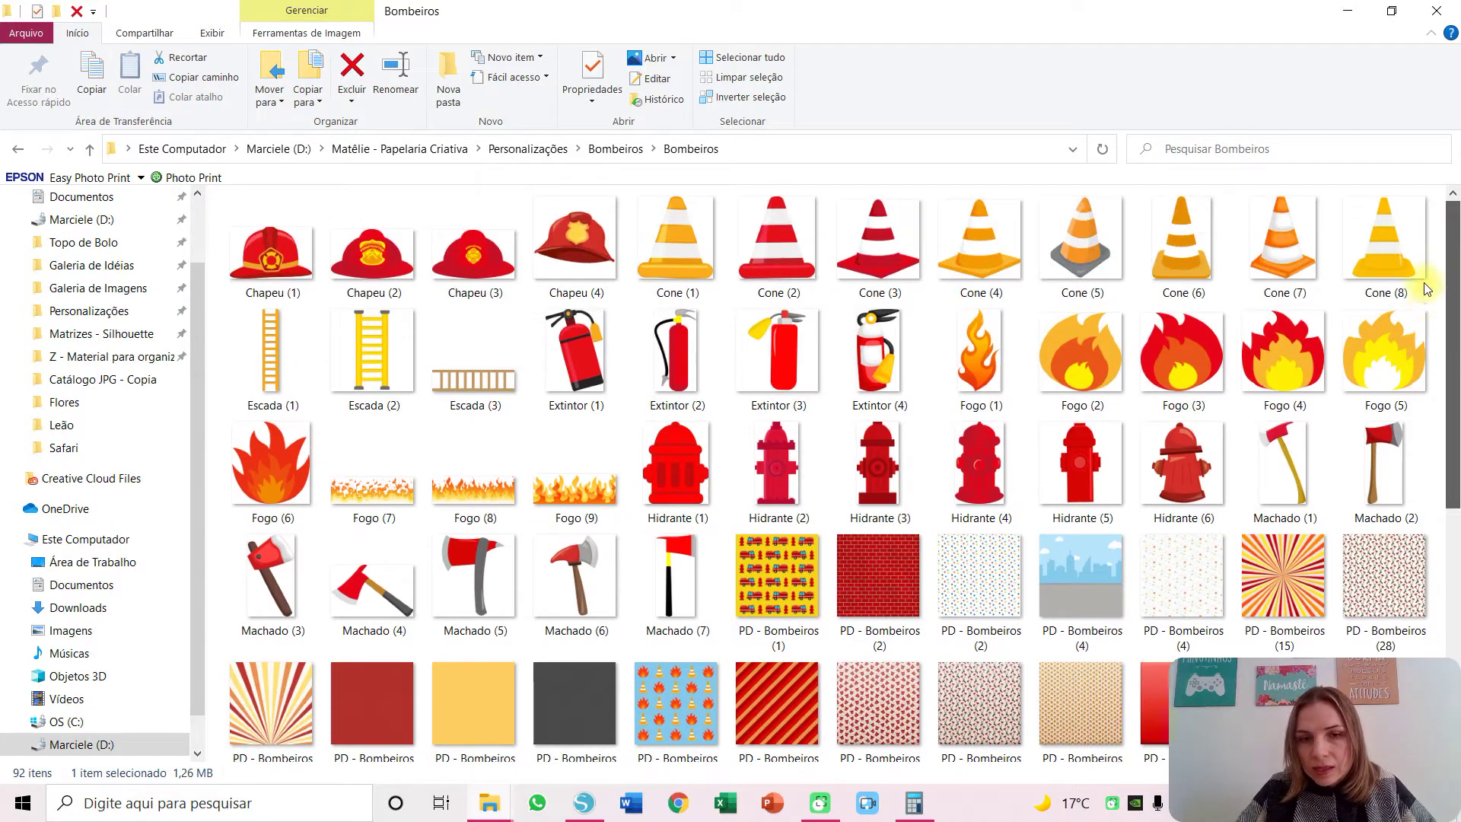
Look through the firefighter images in the Bombeiros folder and select the PD - Bombeiros (74) city background.
left_click(1239, 456)
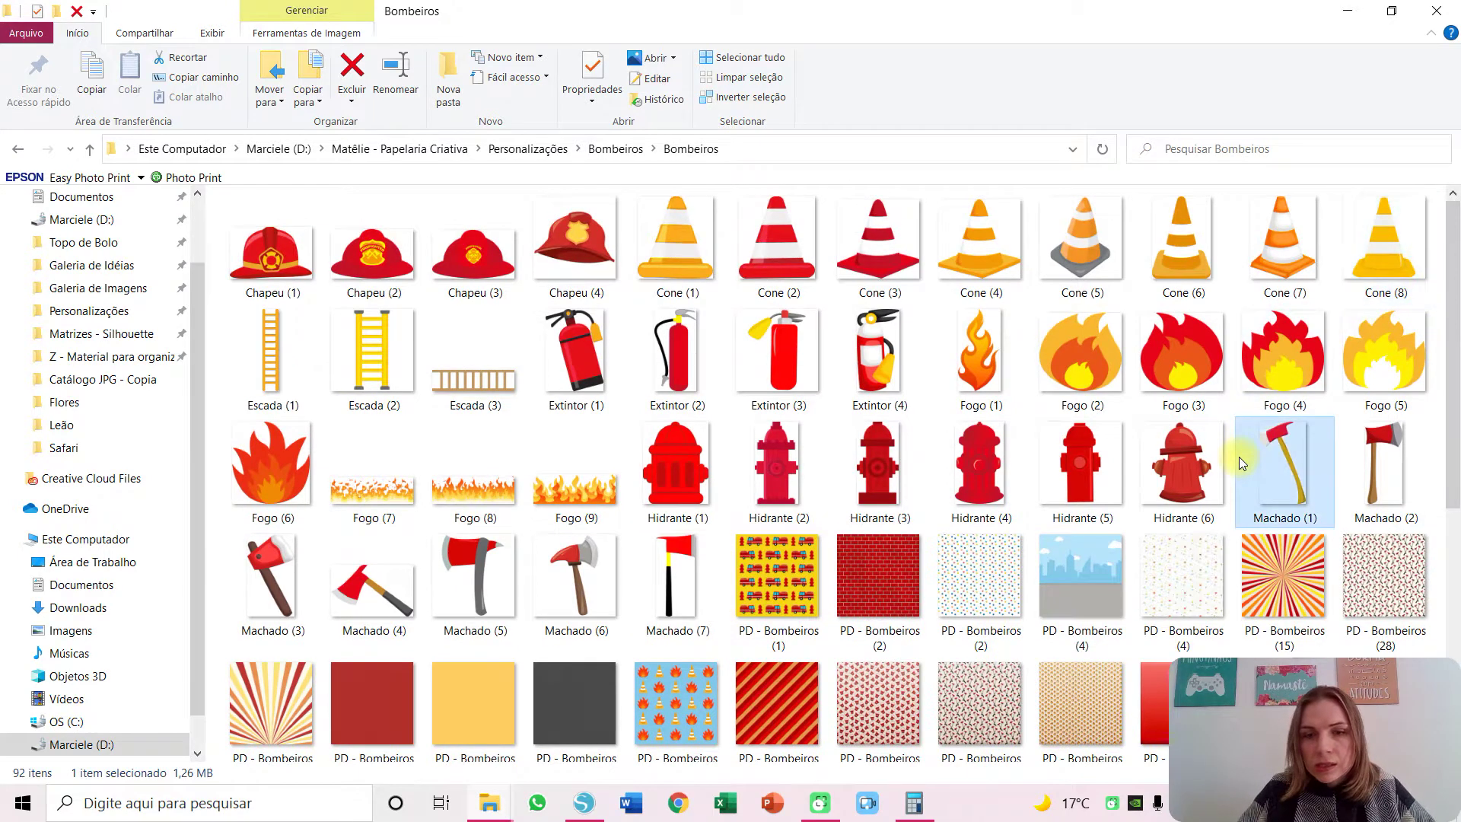
key("Down")
scroll(1239, 456, "down", 3)
key("End")
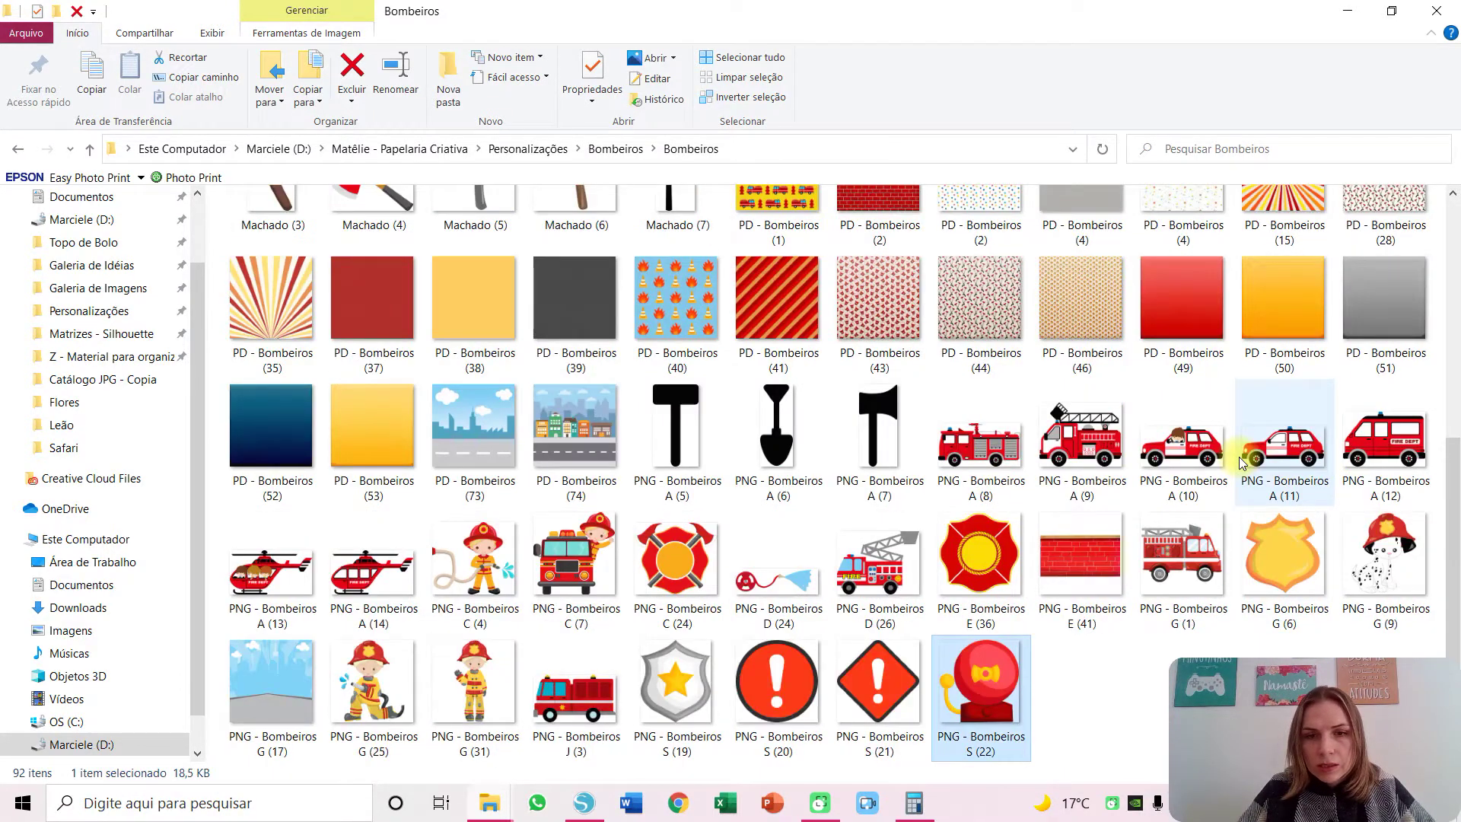
key("Up")
key("Up")
key("Left")
key("Left")
key("Left")
key("Left")
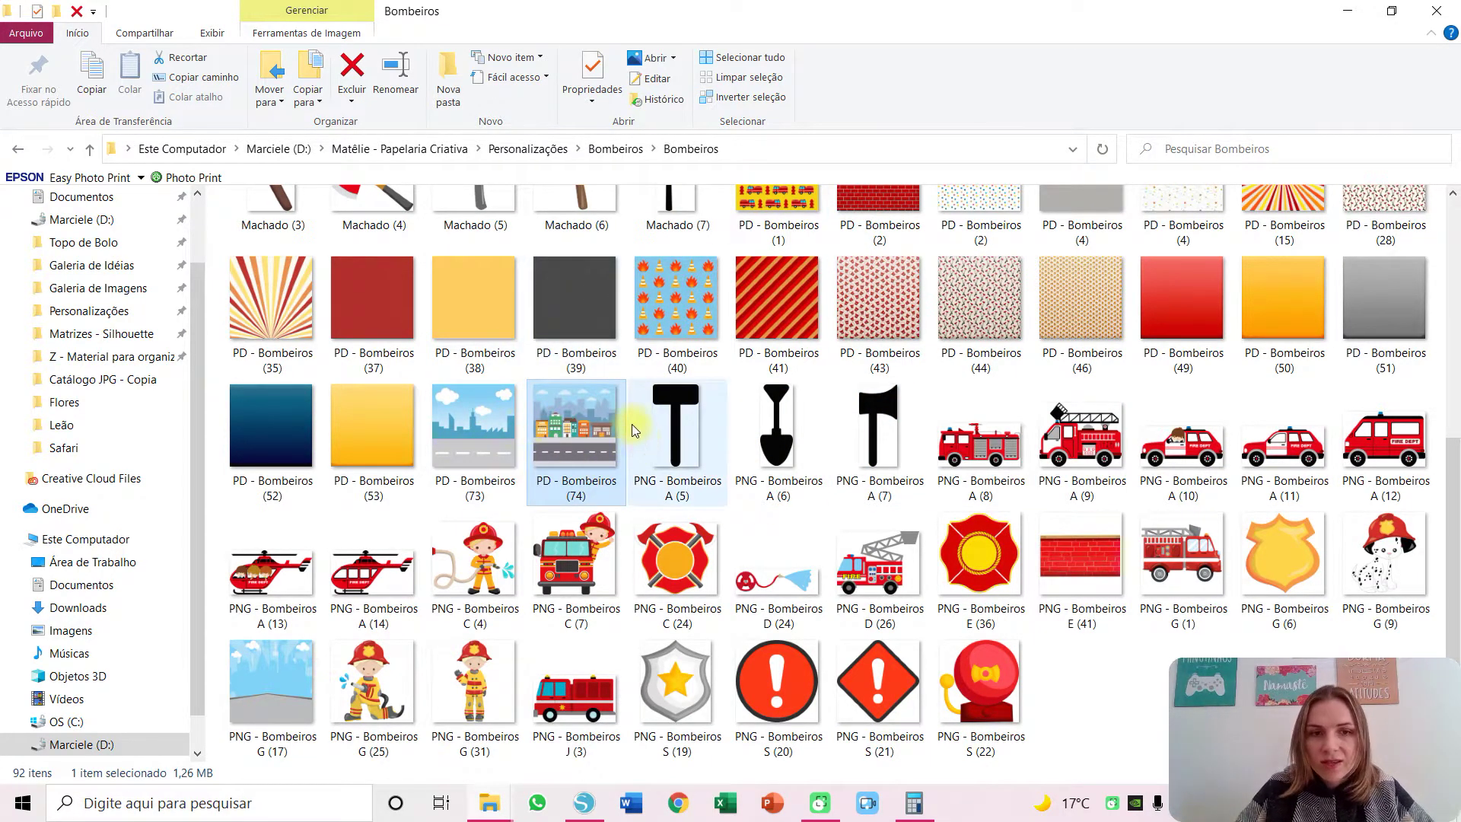
mouse_move(559, 415)
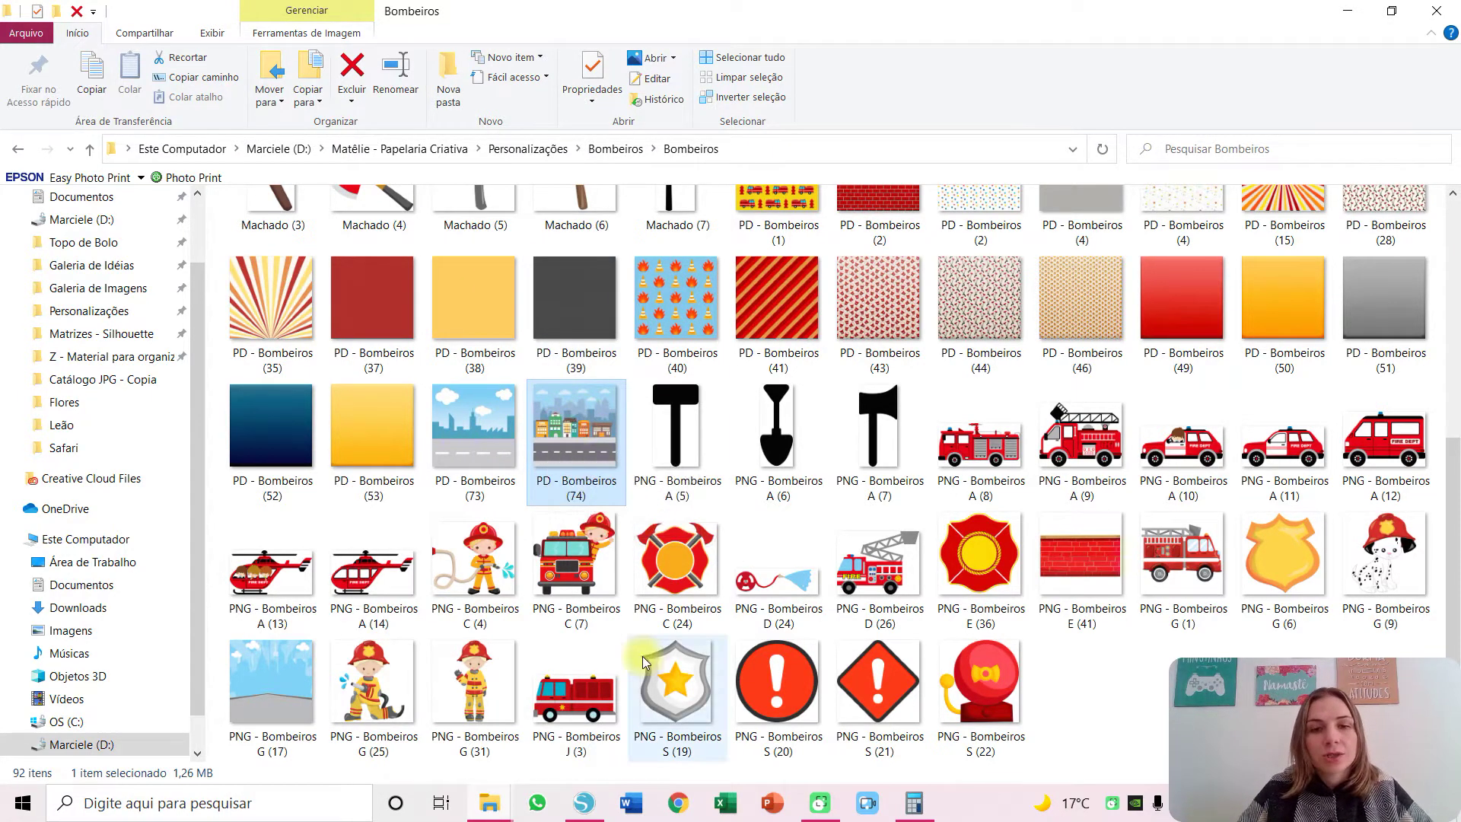
Switch to Silhouette Studio, create a 0.200 cm rounded offset of the milk box template and make its outline transparent.
left_click(584, 807)
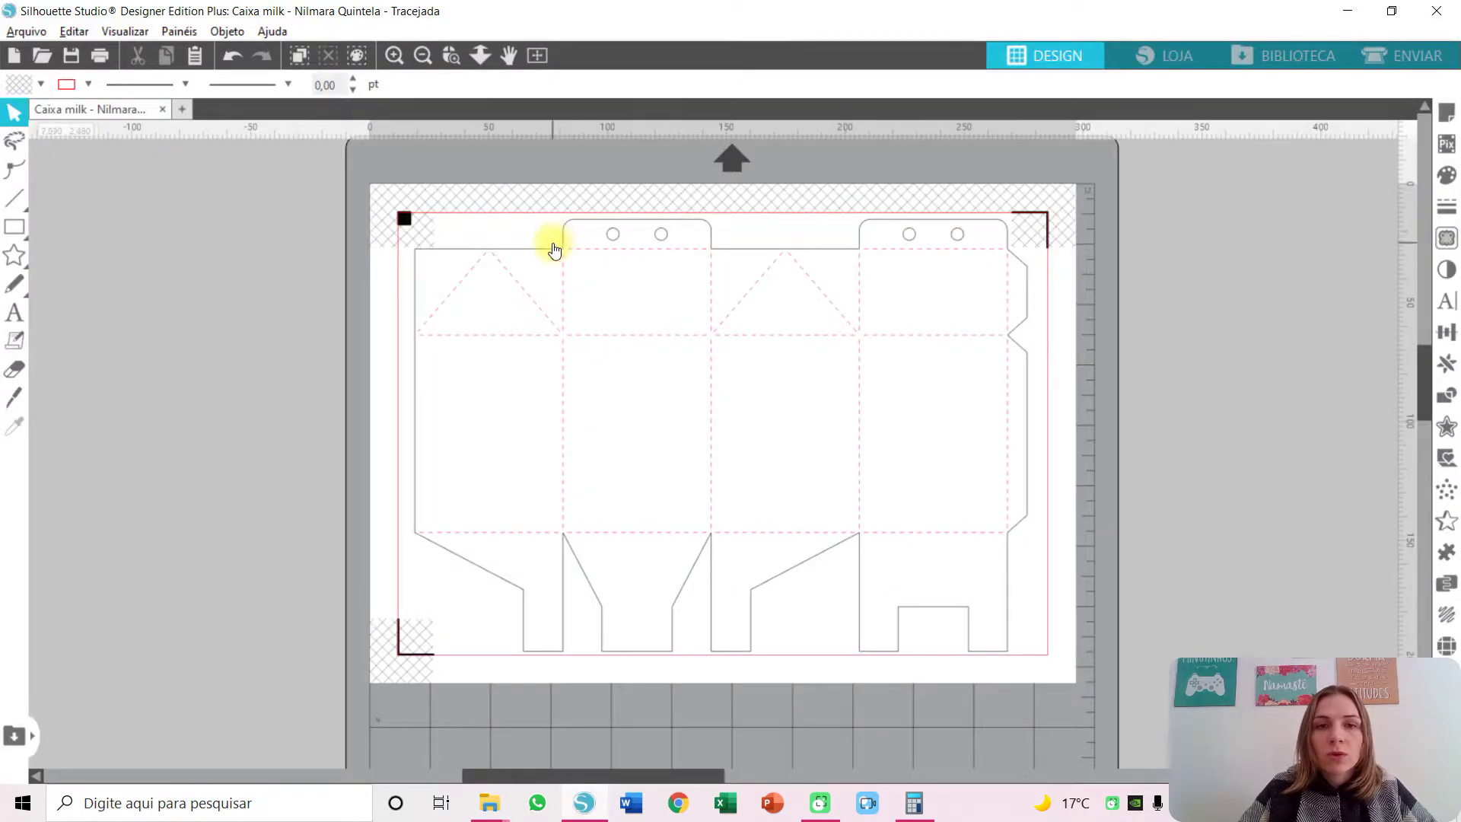
left_click(553, 247)
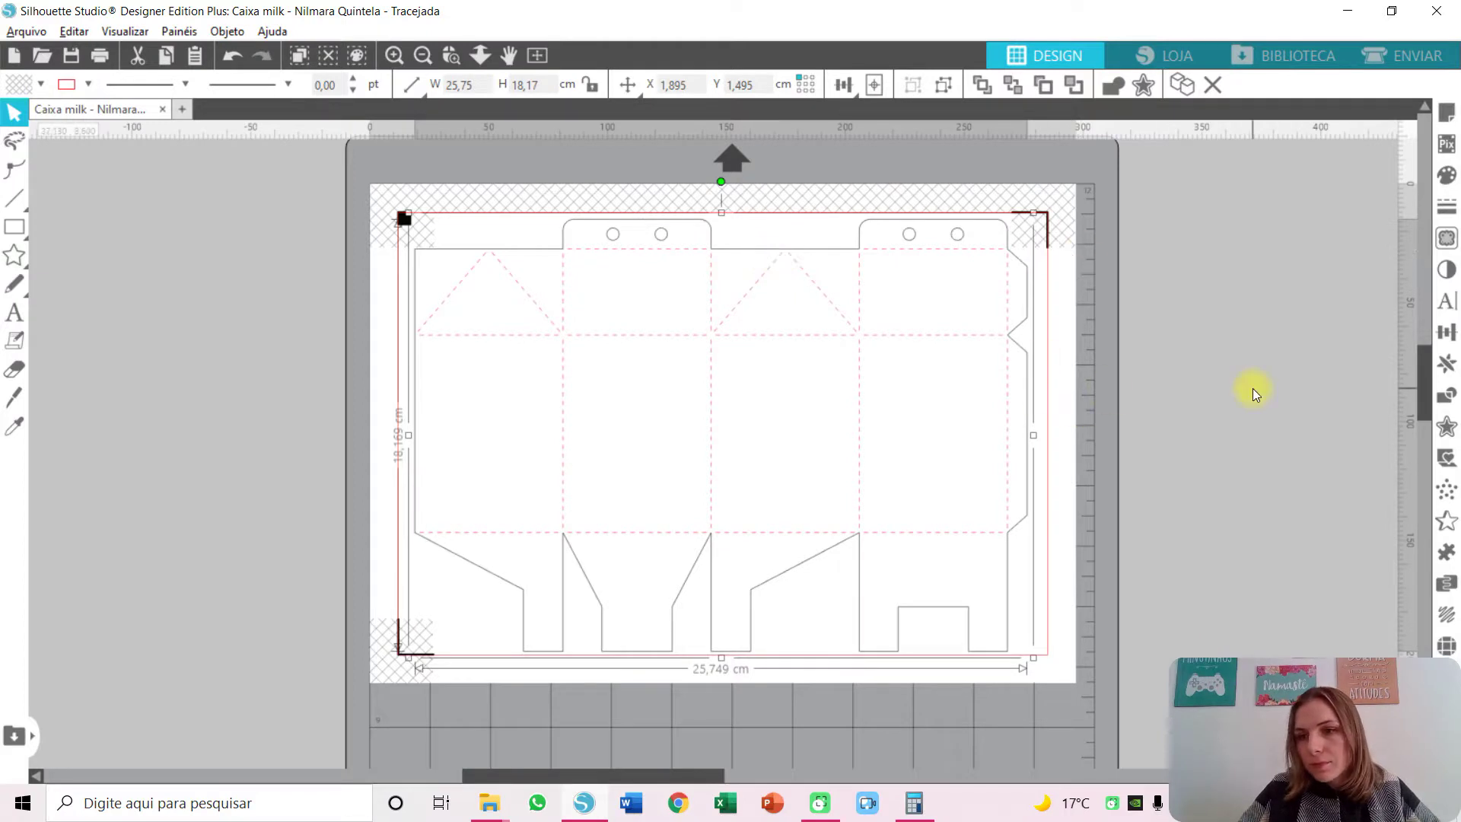
left_click(1447, 428)
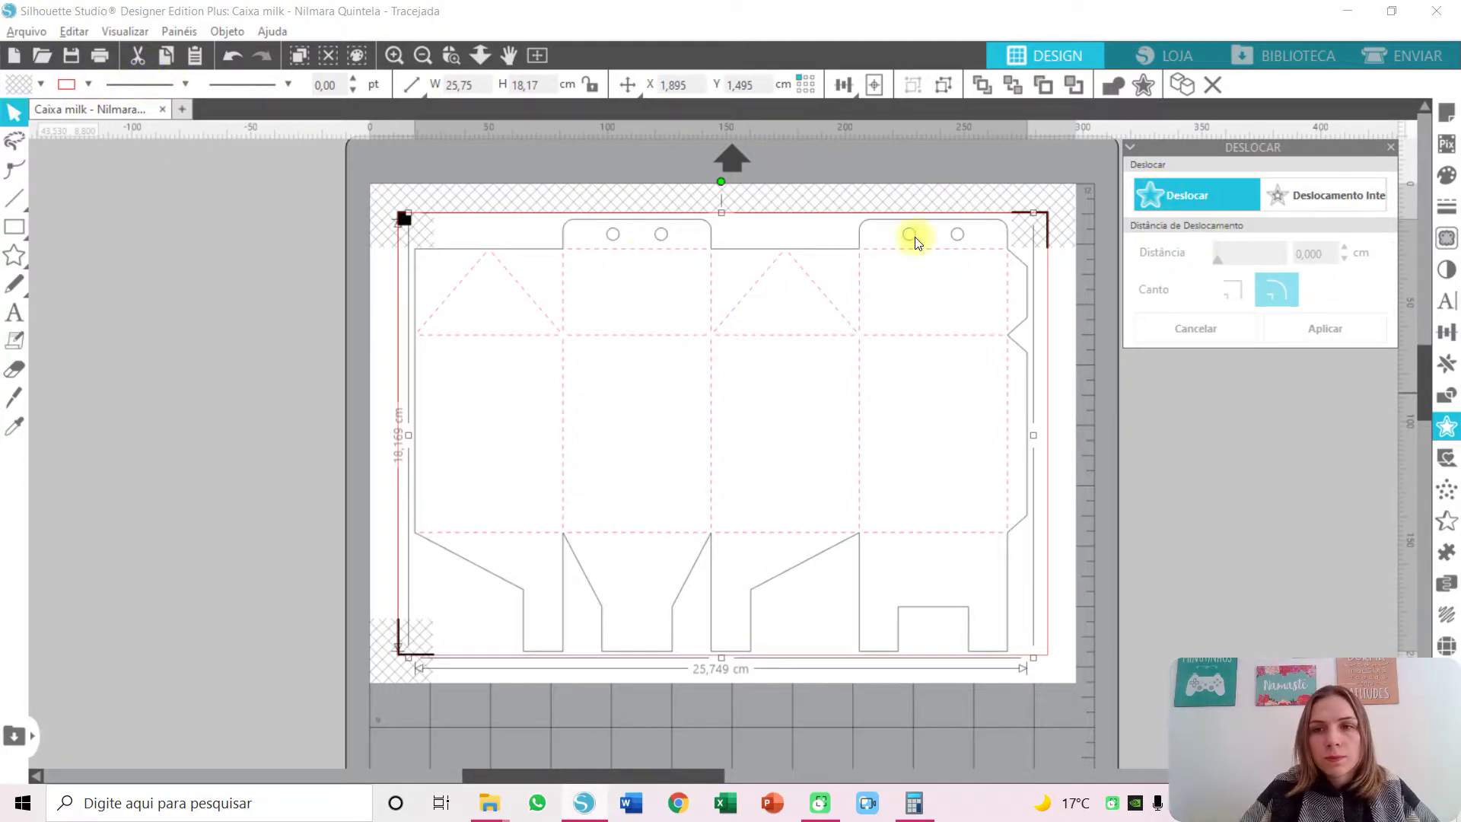
left_click(1198, 197)
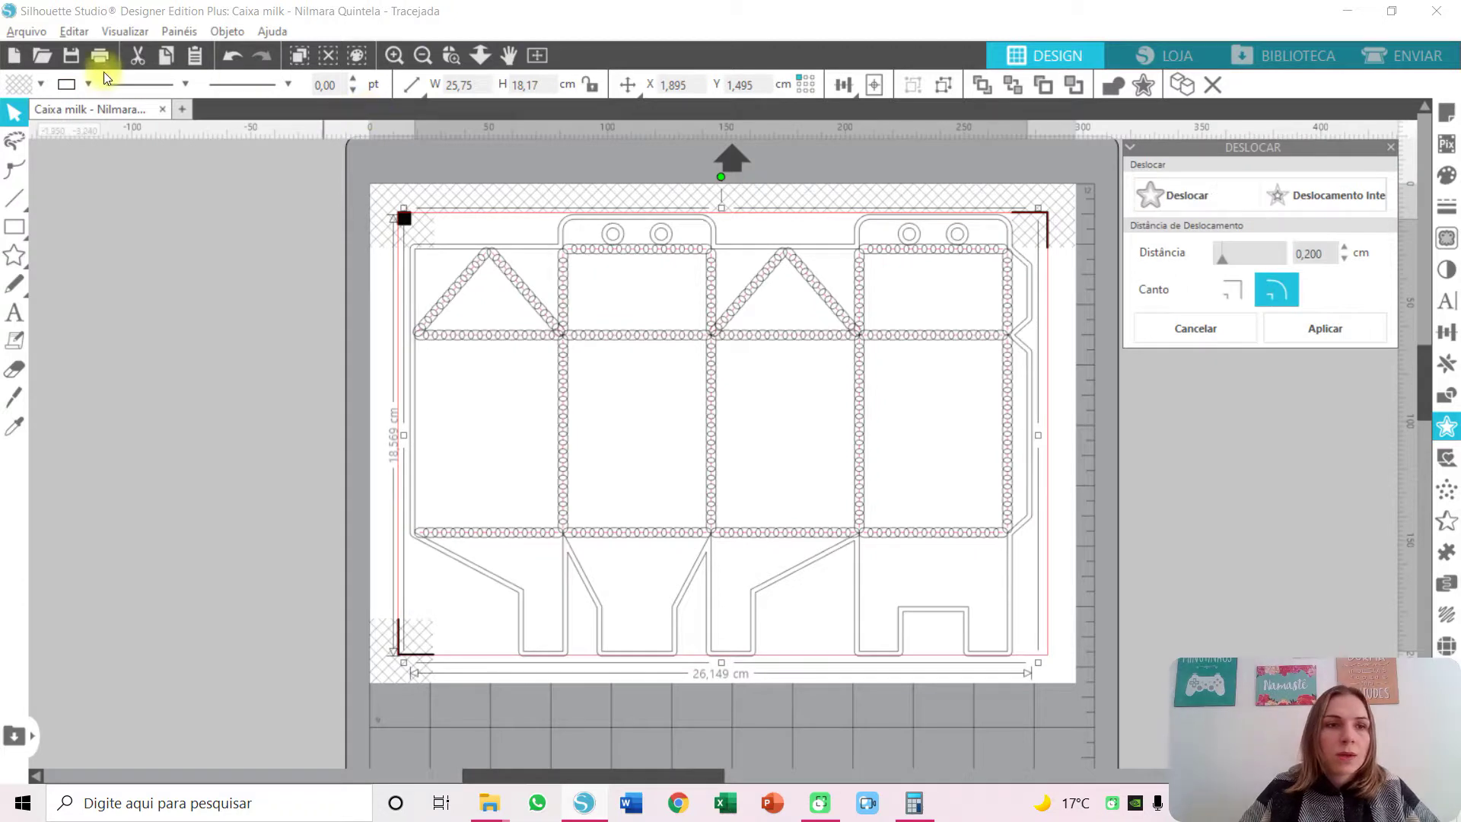
left_click(87, 85)
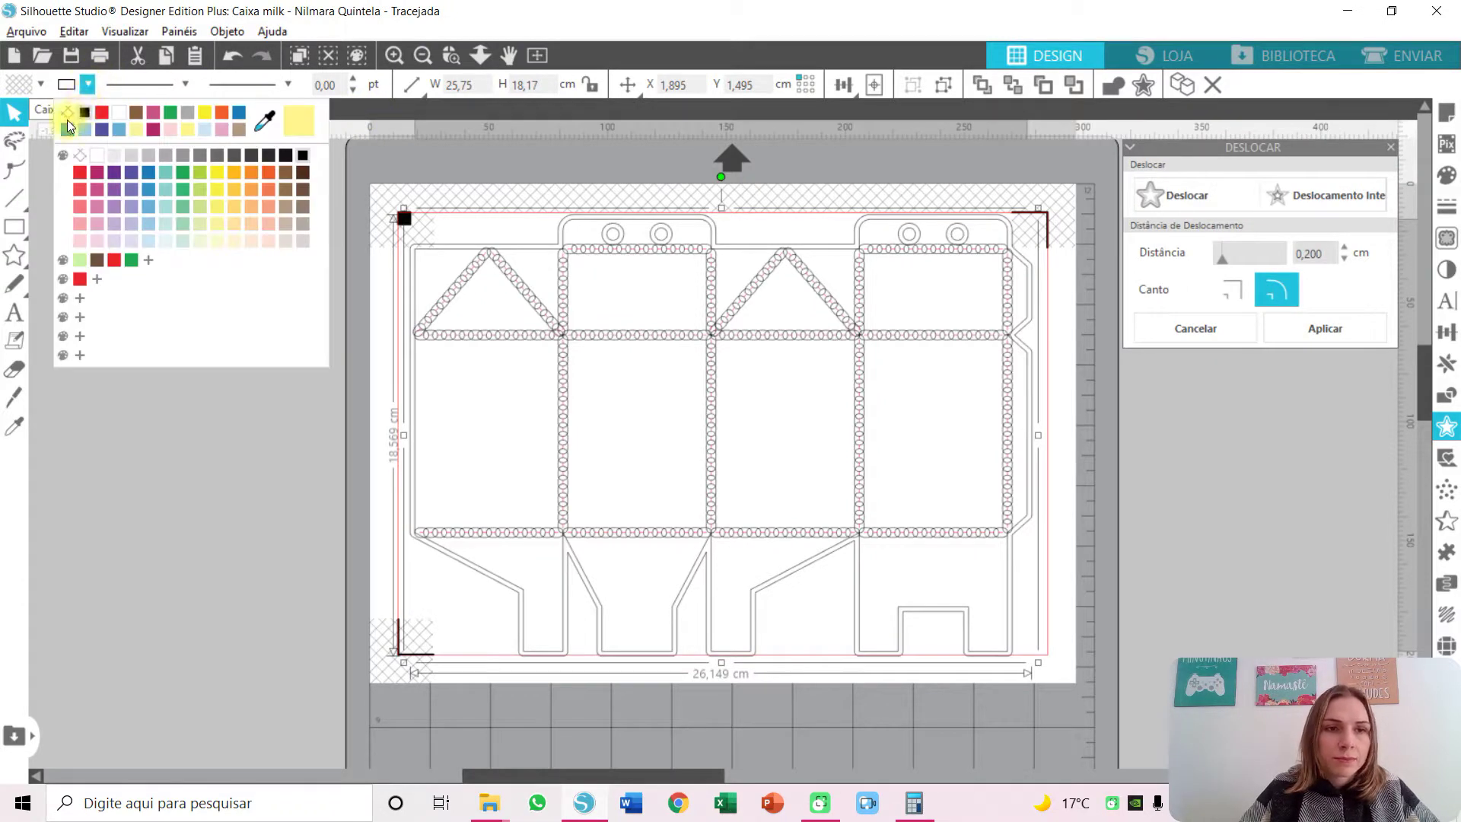
left_click(66, 112)
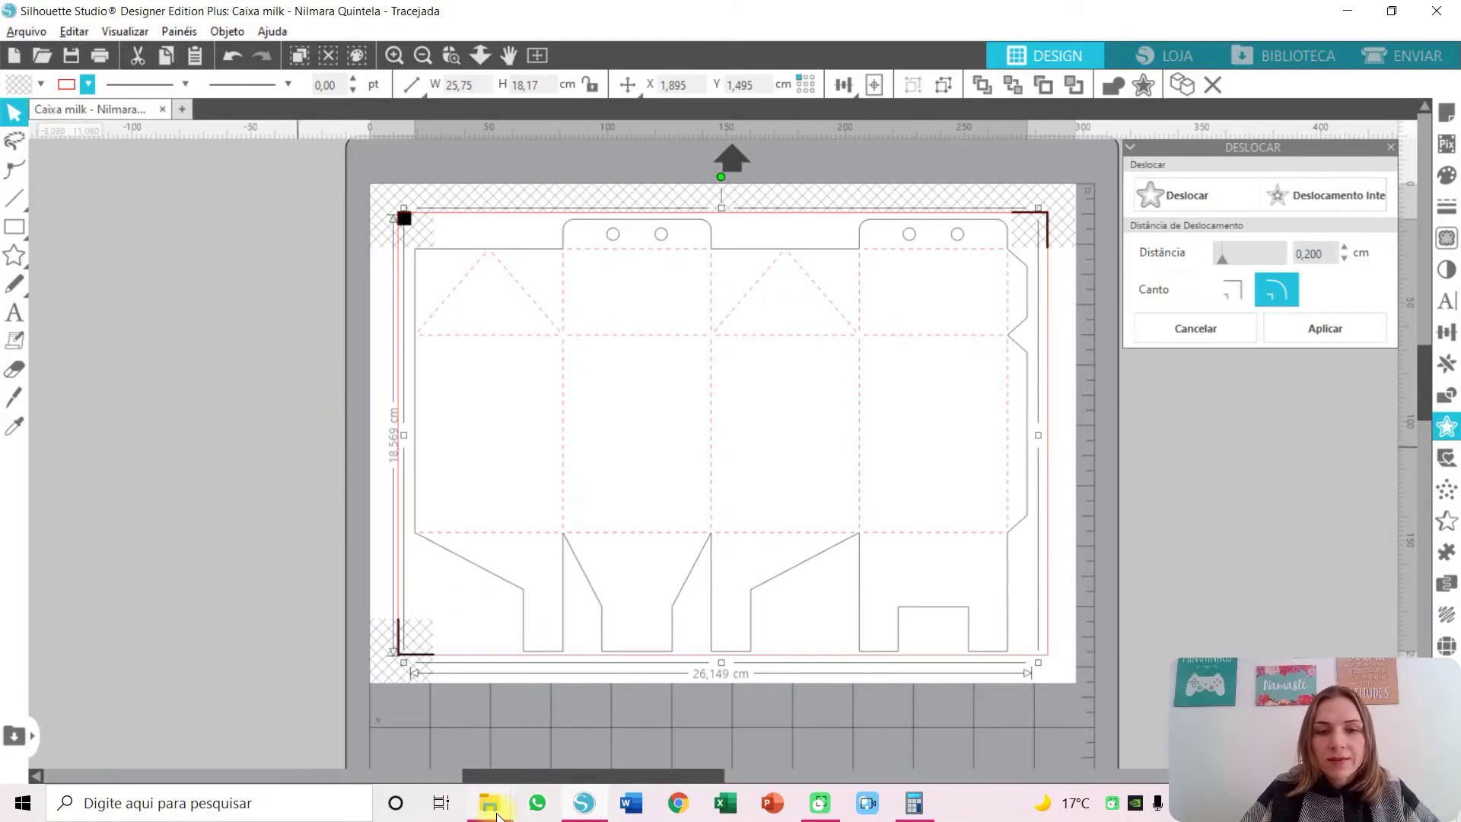
Fill the offset box shape with the PD - Bombeiros (74) city image from the Bombeiros folder in File Explorer.
mouse_move(497, 813)
left_click(588, 745)
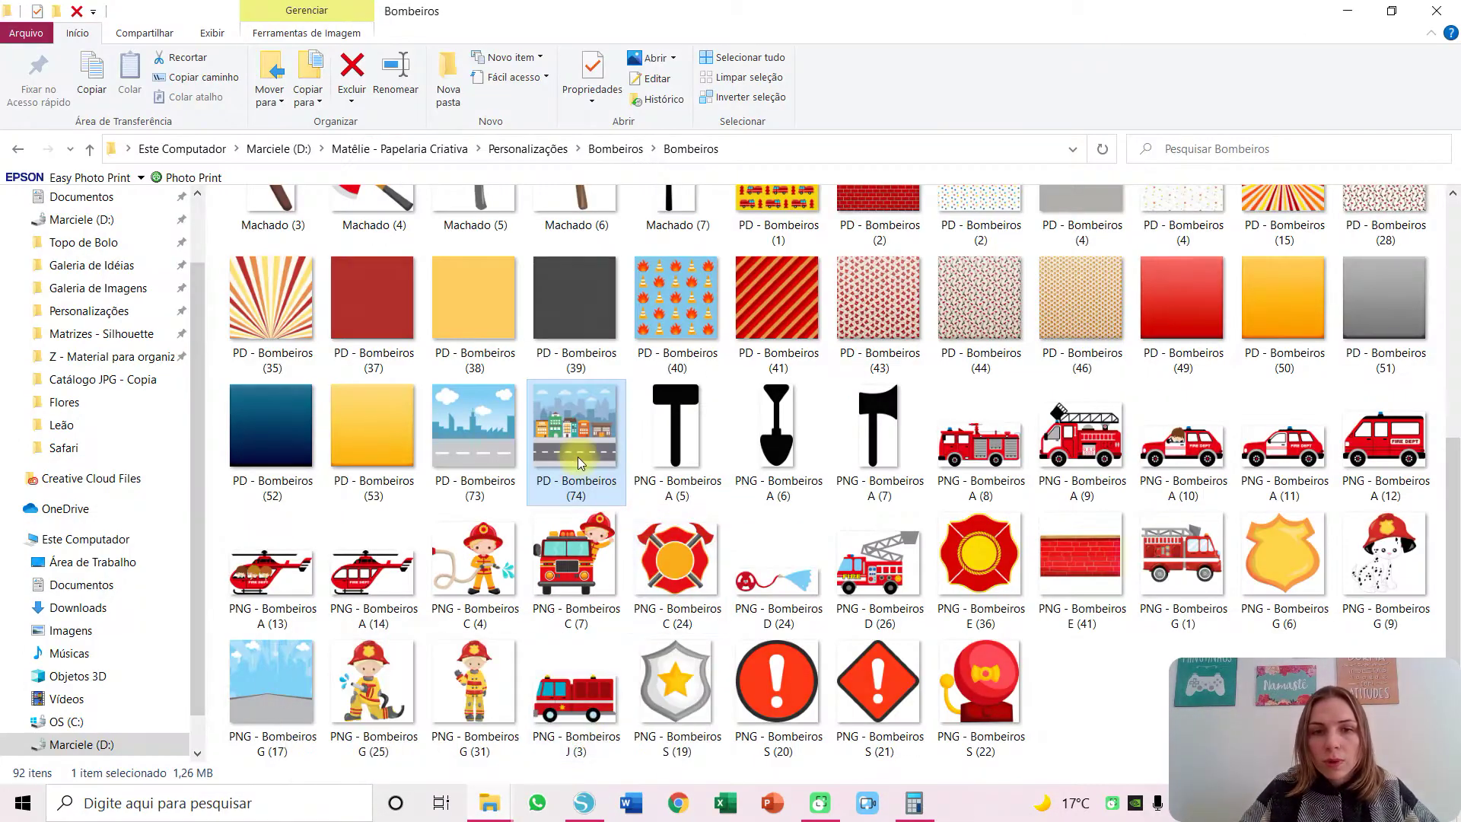
left_click_drag(585, 441, 552, 651)
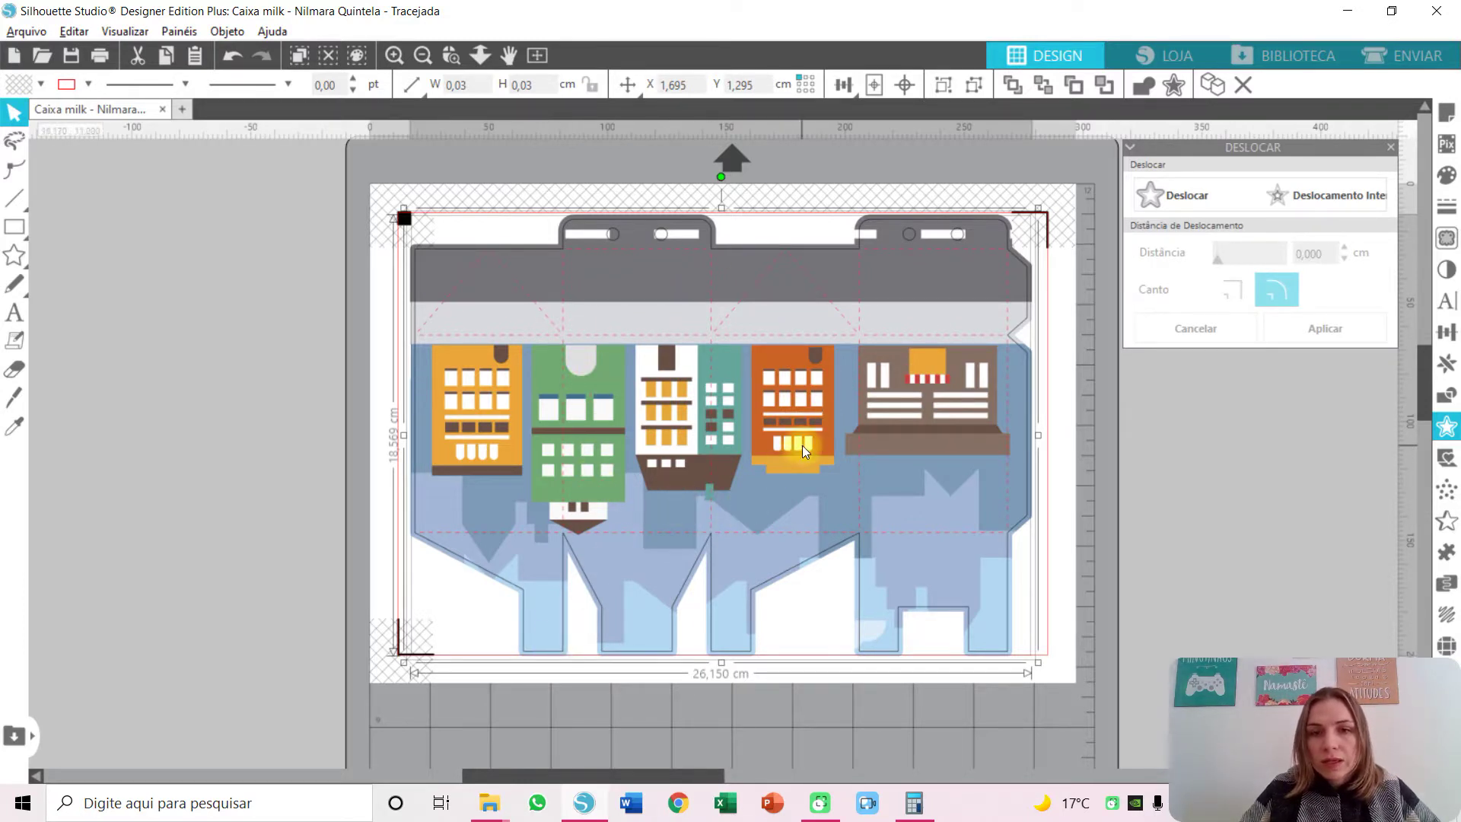
Rotate the city pattern fill by 180 degrees using the advanced pattern options so the buildings stand upright.
left_click(1444, 177)
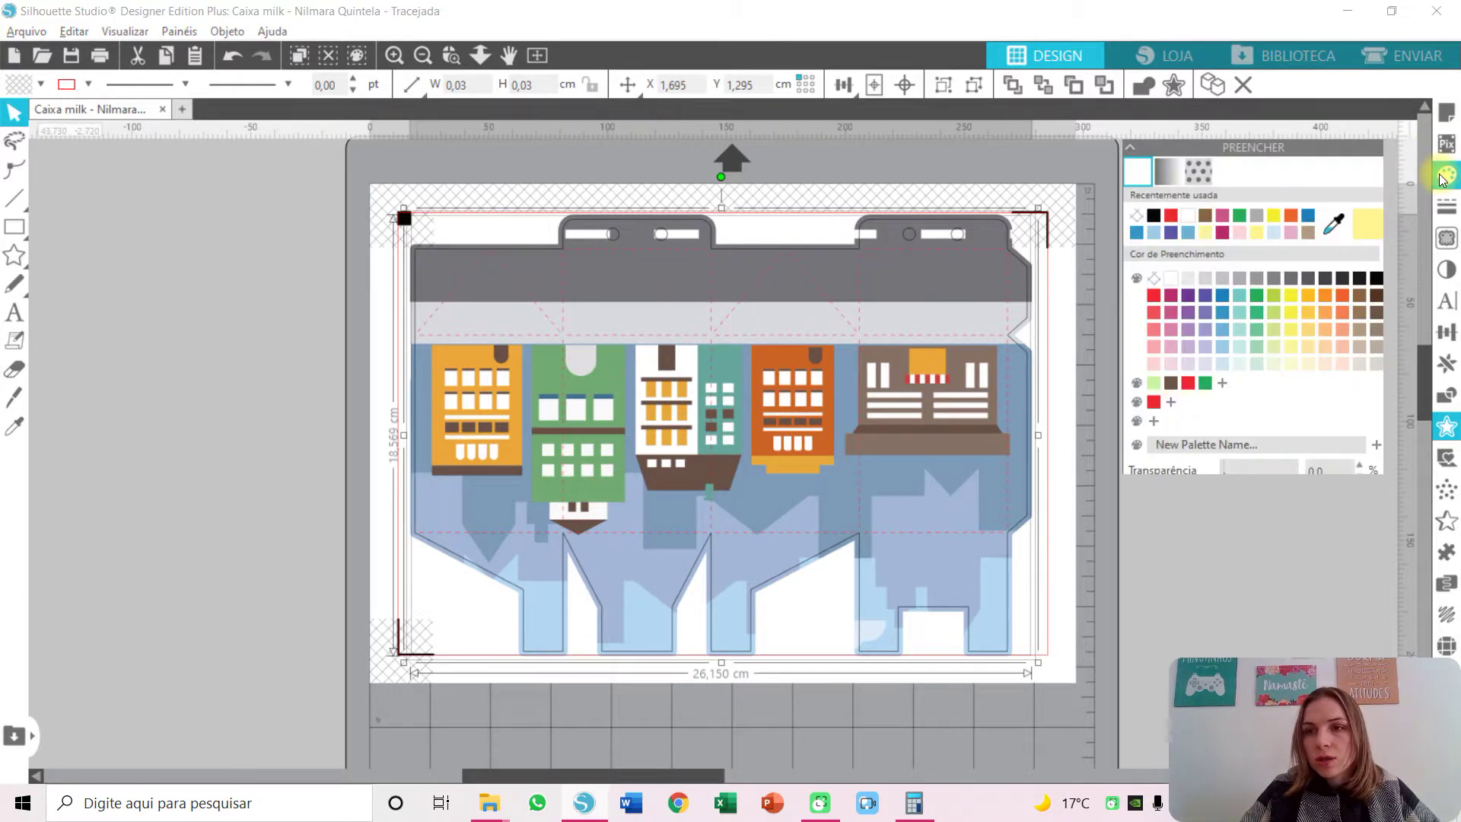
left_click(1207, 175)
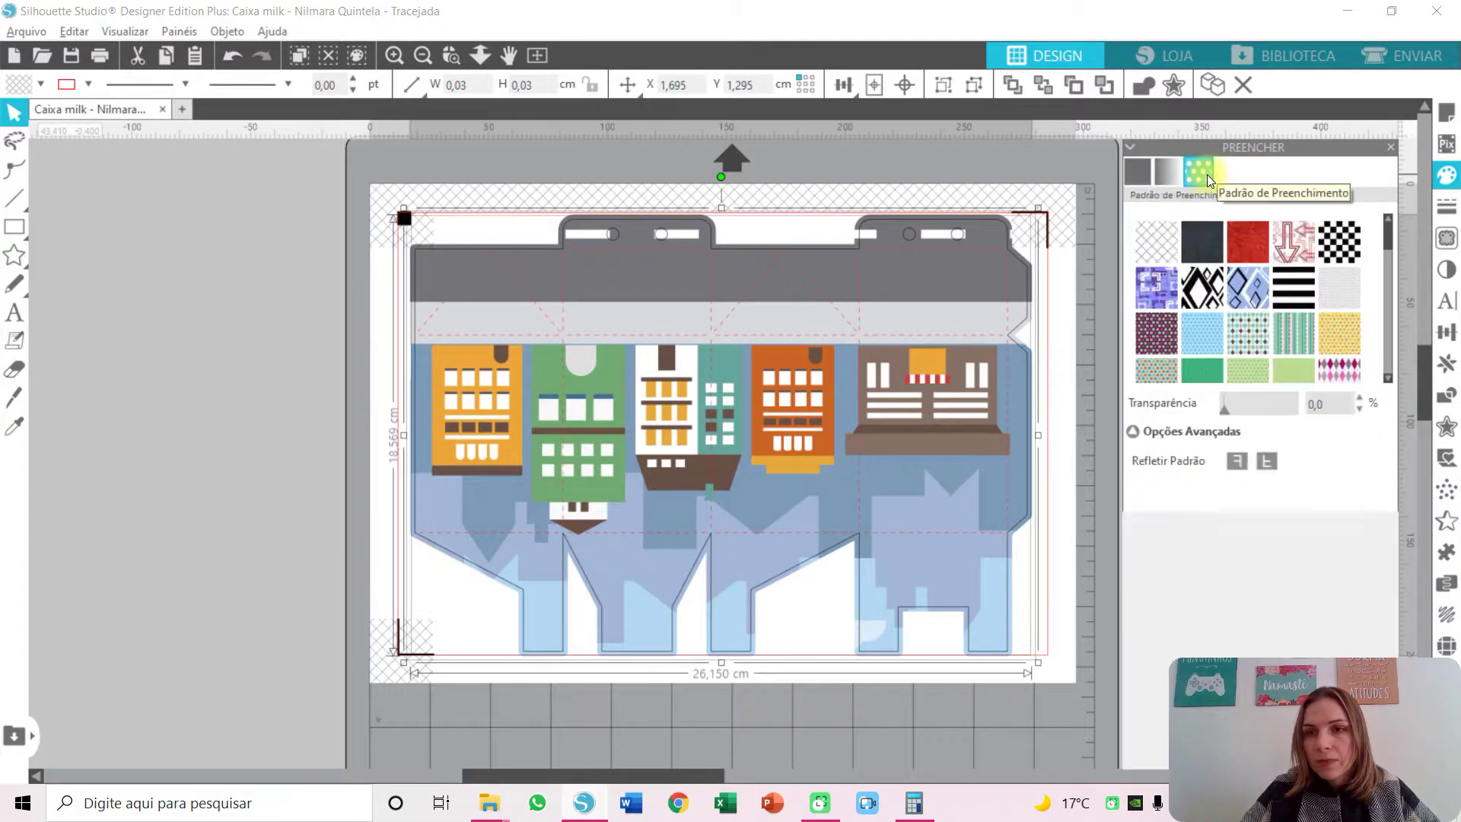
left_click(1135, 434)
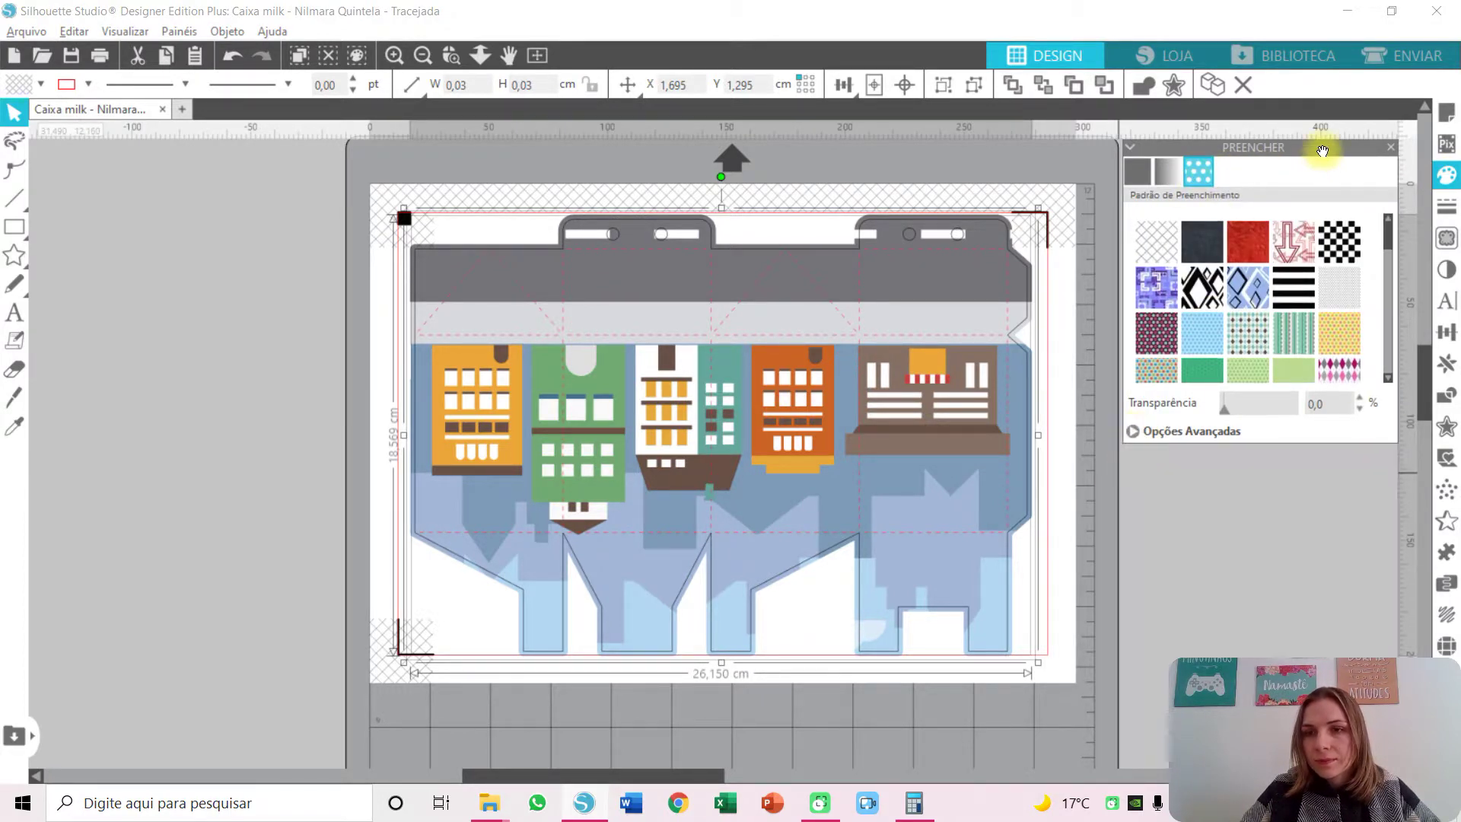
left_click(1132, 434)
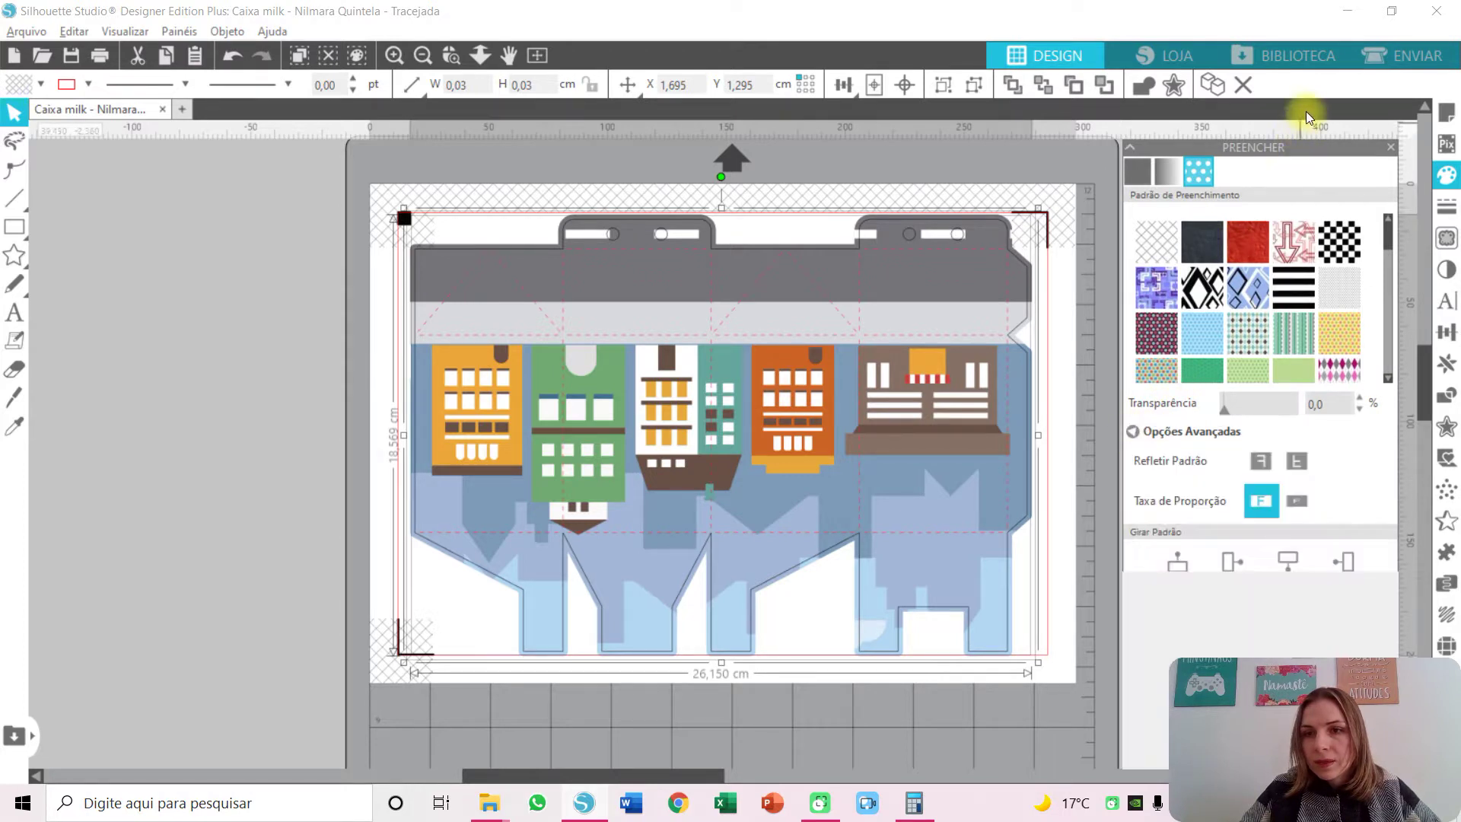
left_click_drag(1307, 147, 1309, 38)
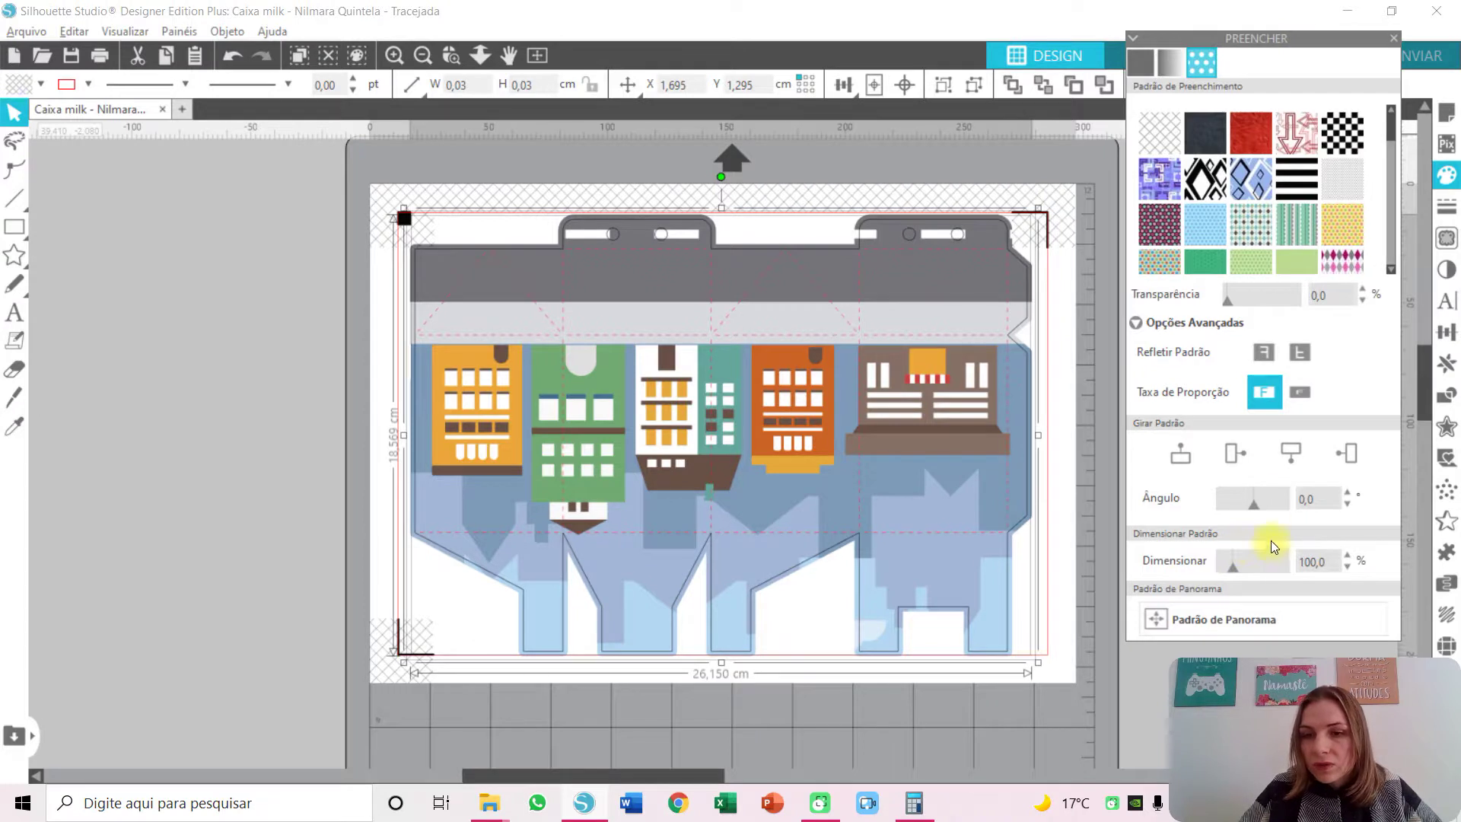
left_click(913, 496)
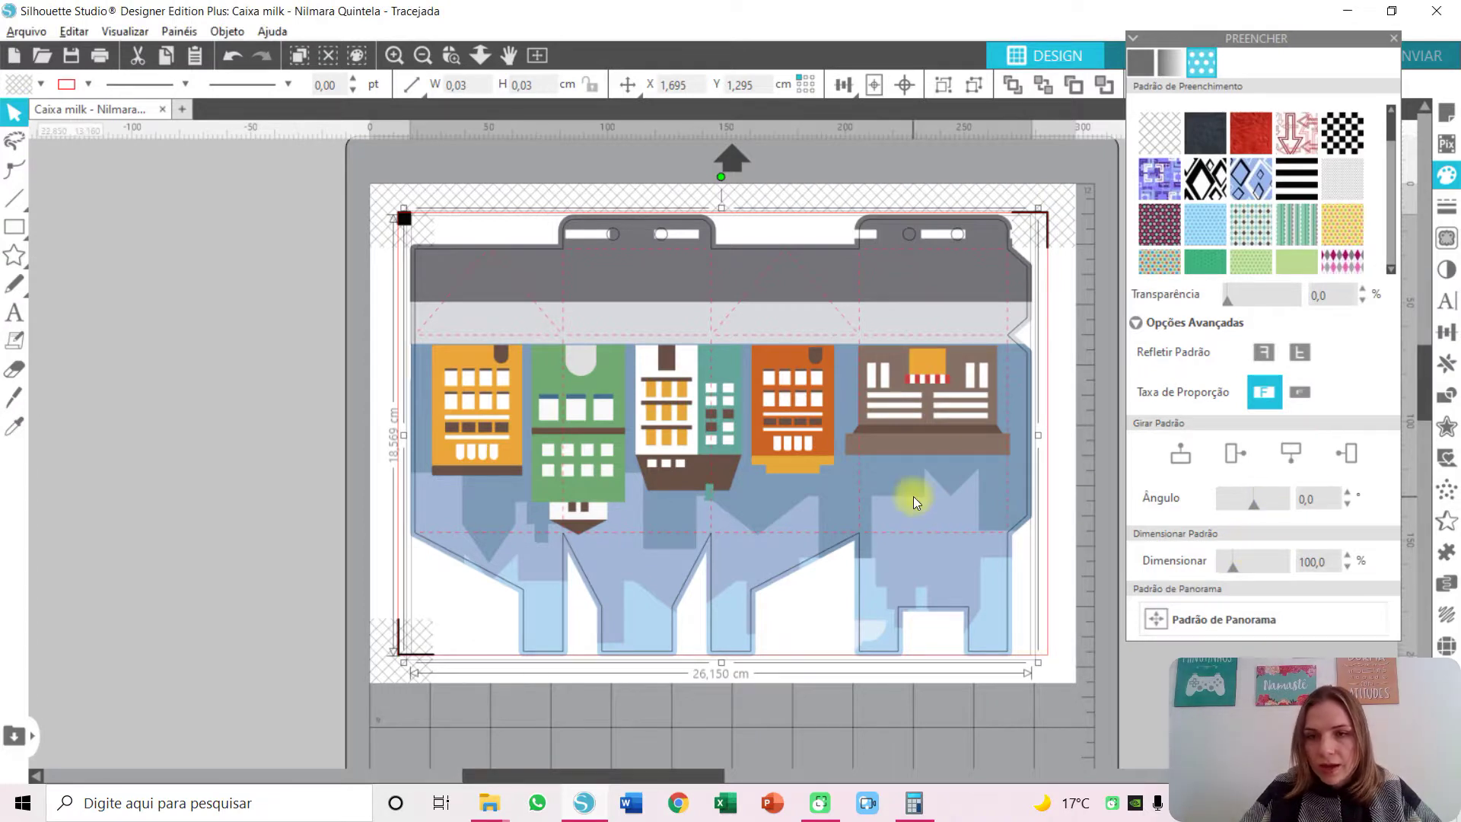
left_click(1294, 455)
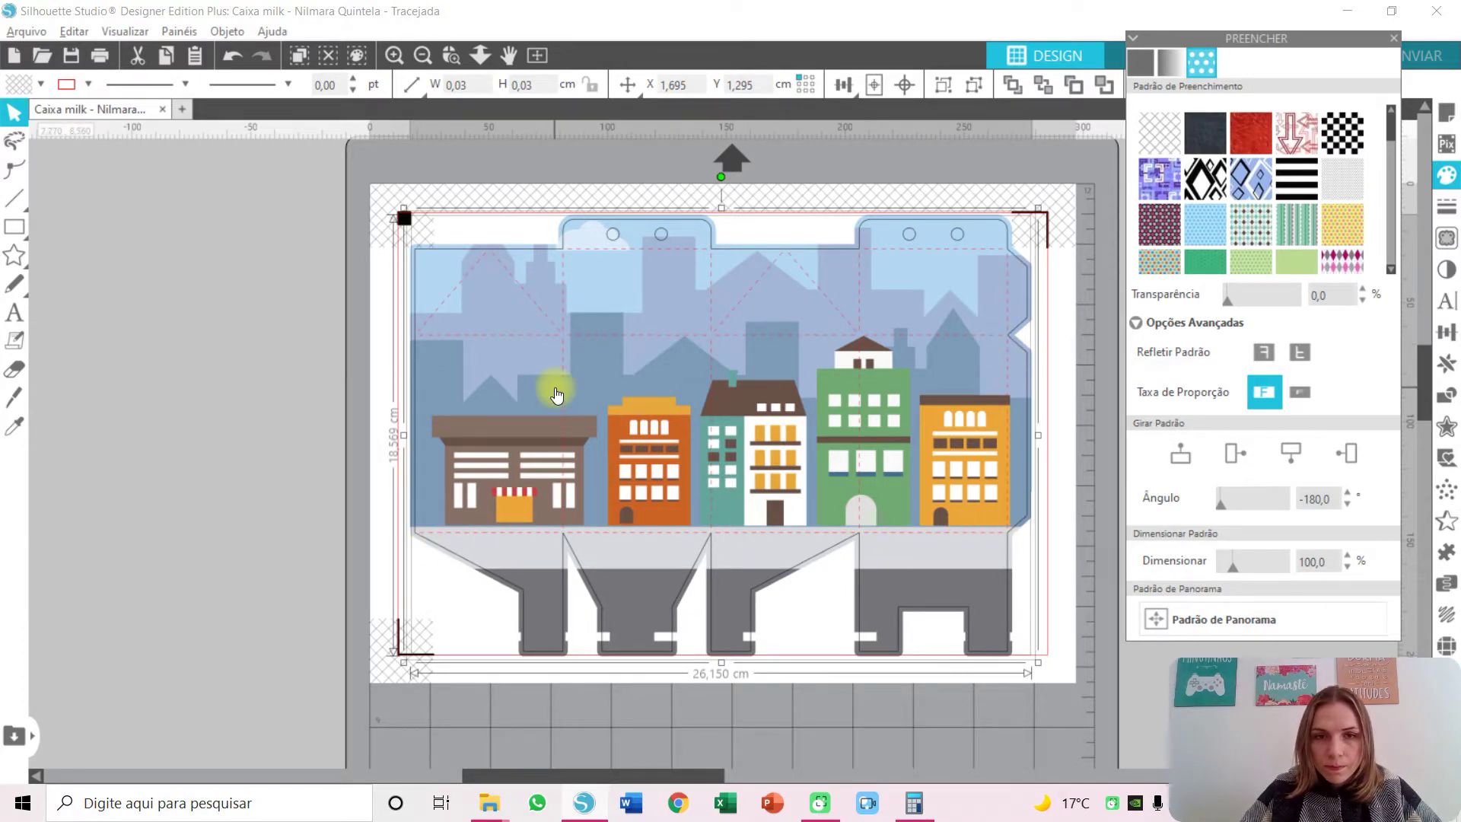
Scale the city pattern fill down to 43% within the box shape.
left_click(1347, 568)
left_click(1346, 568)
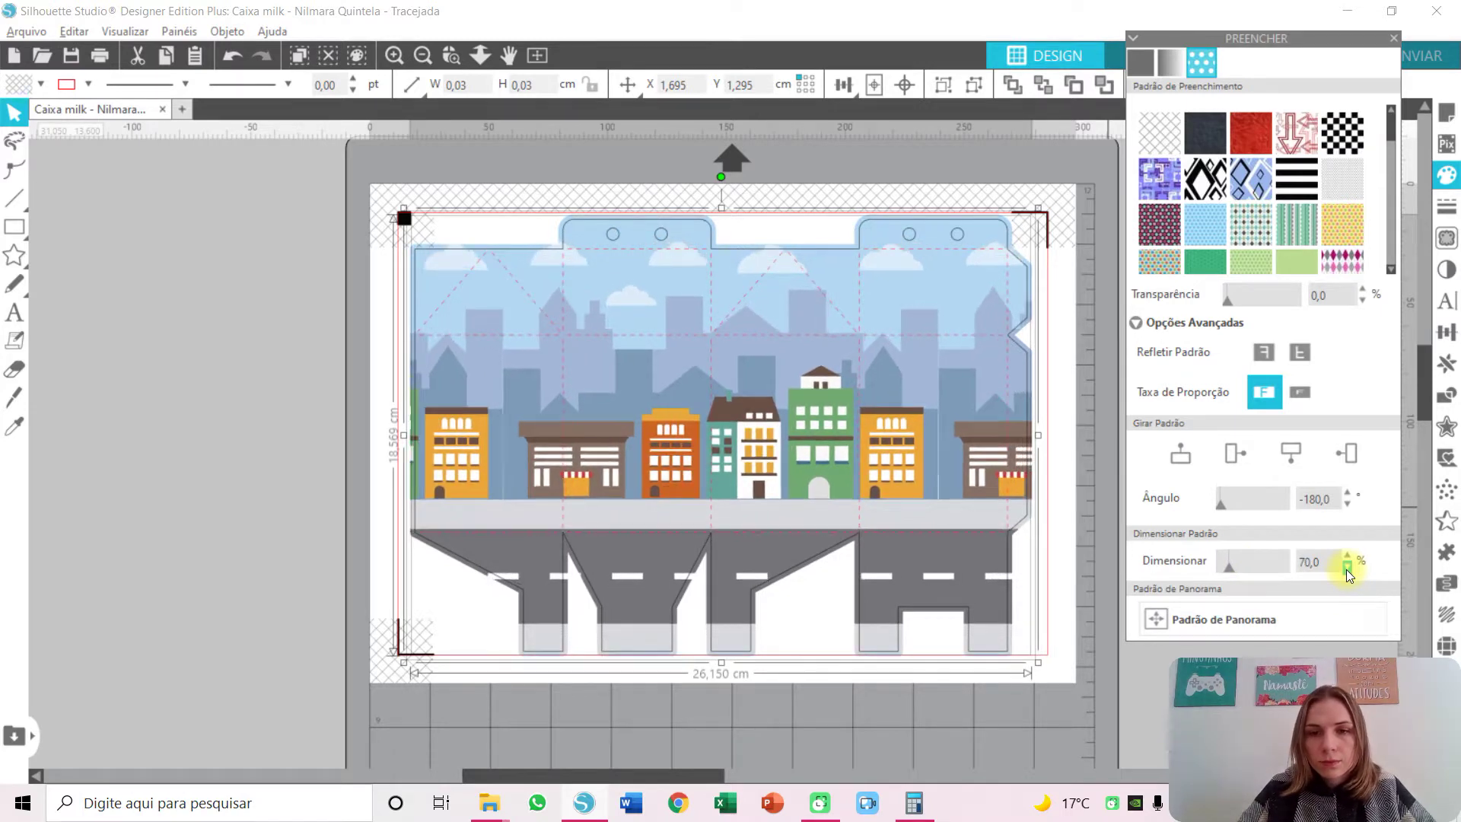
left_click(1347, 568)
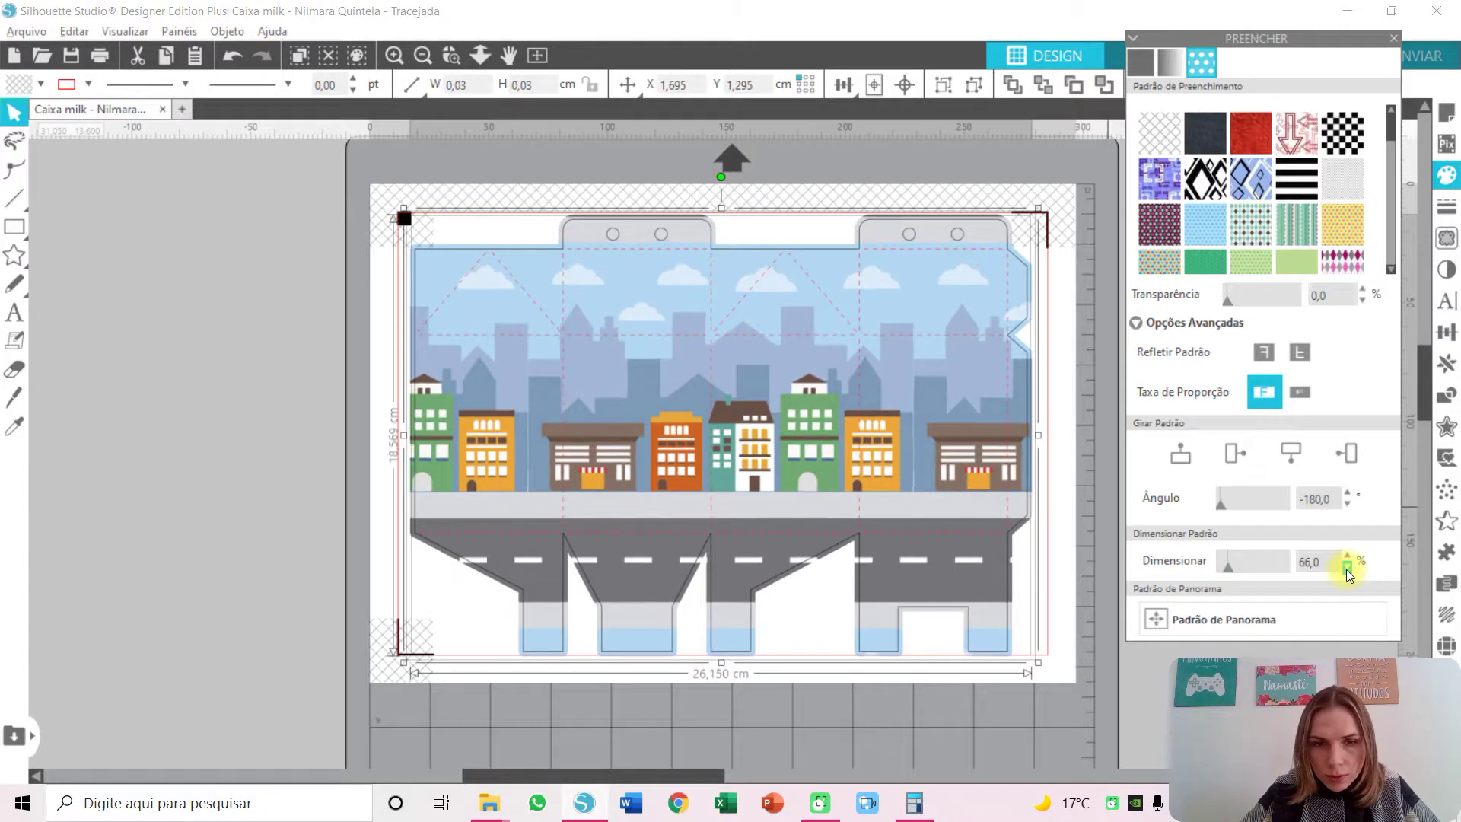
left_click(1346, 568)
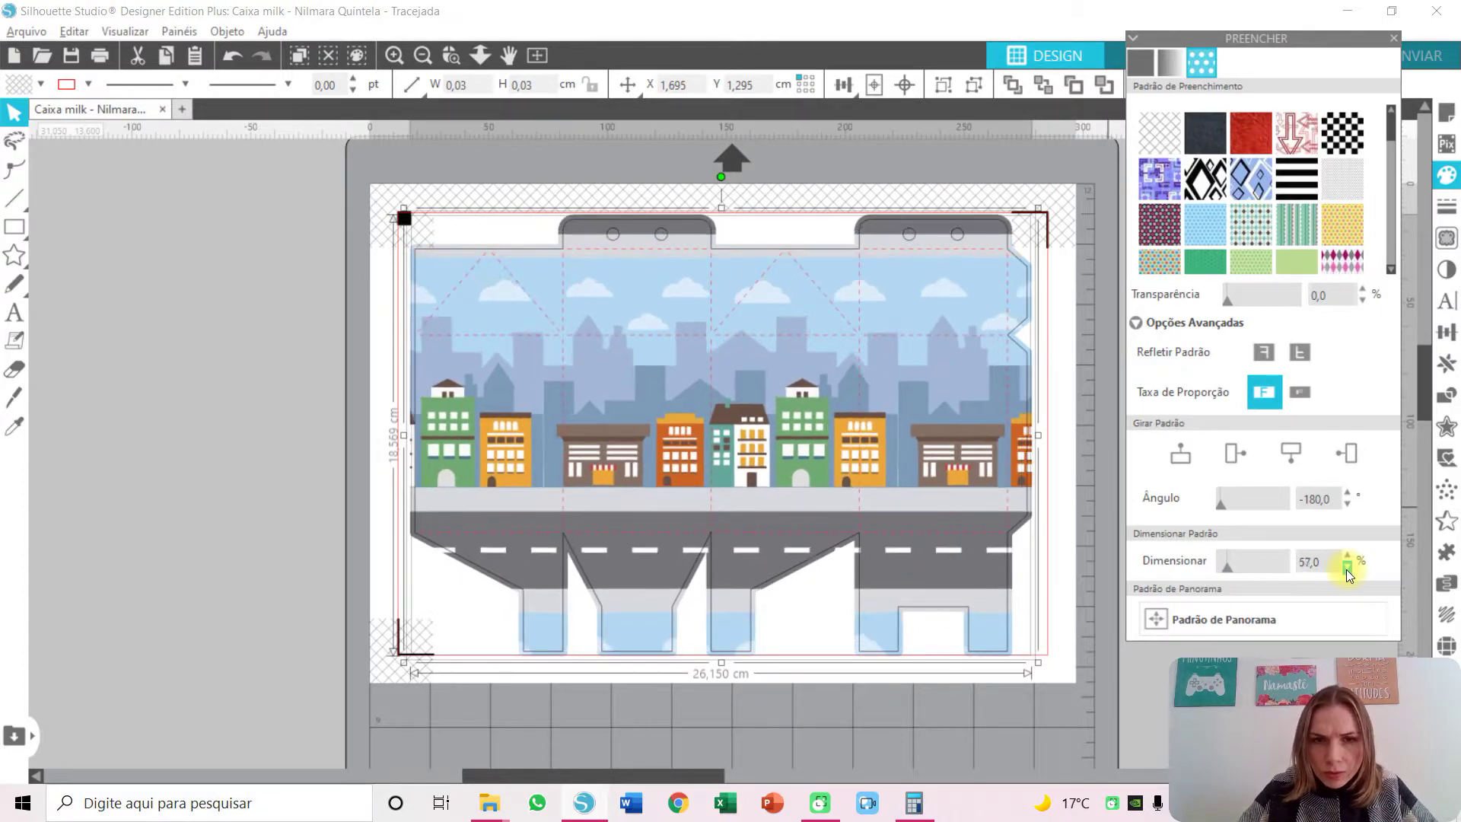
left_click(1347, 568)
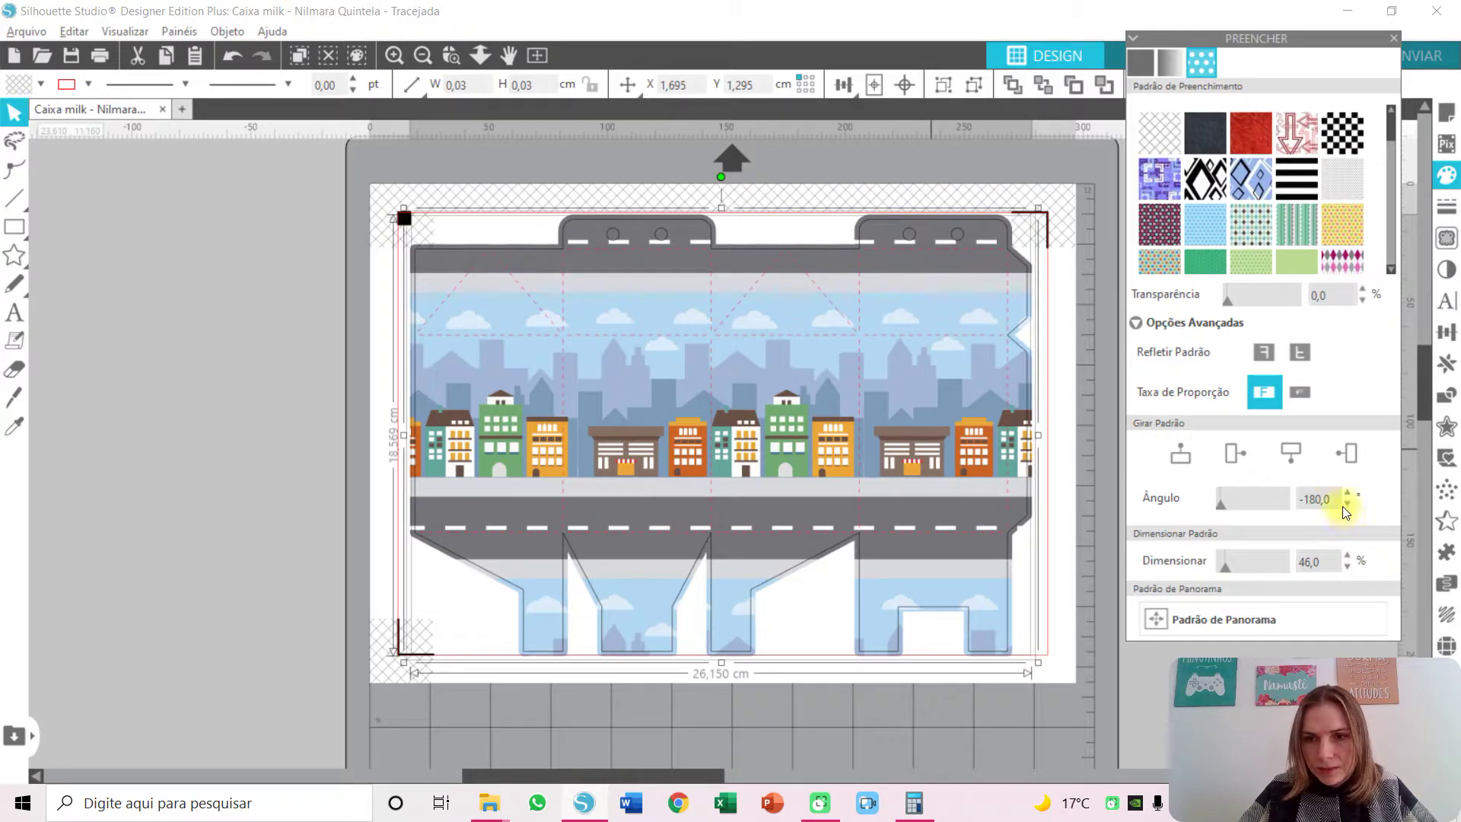
left_click(1348, 568)
left_click(1347, 567)
left_click(1348, 567)
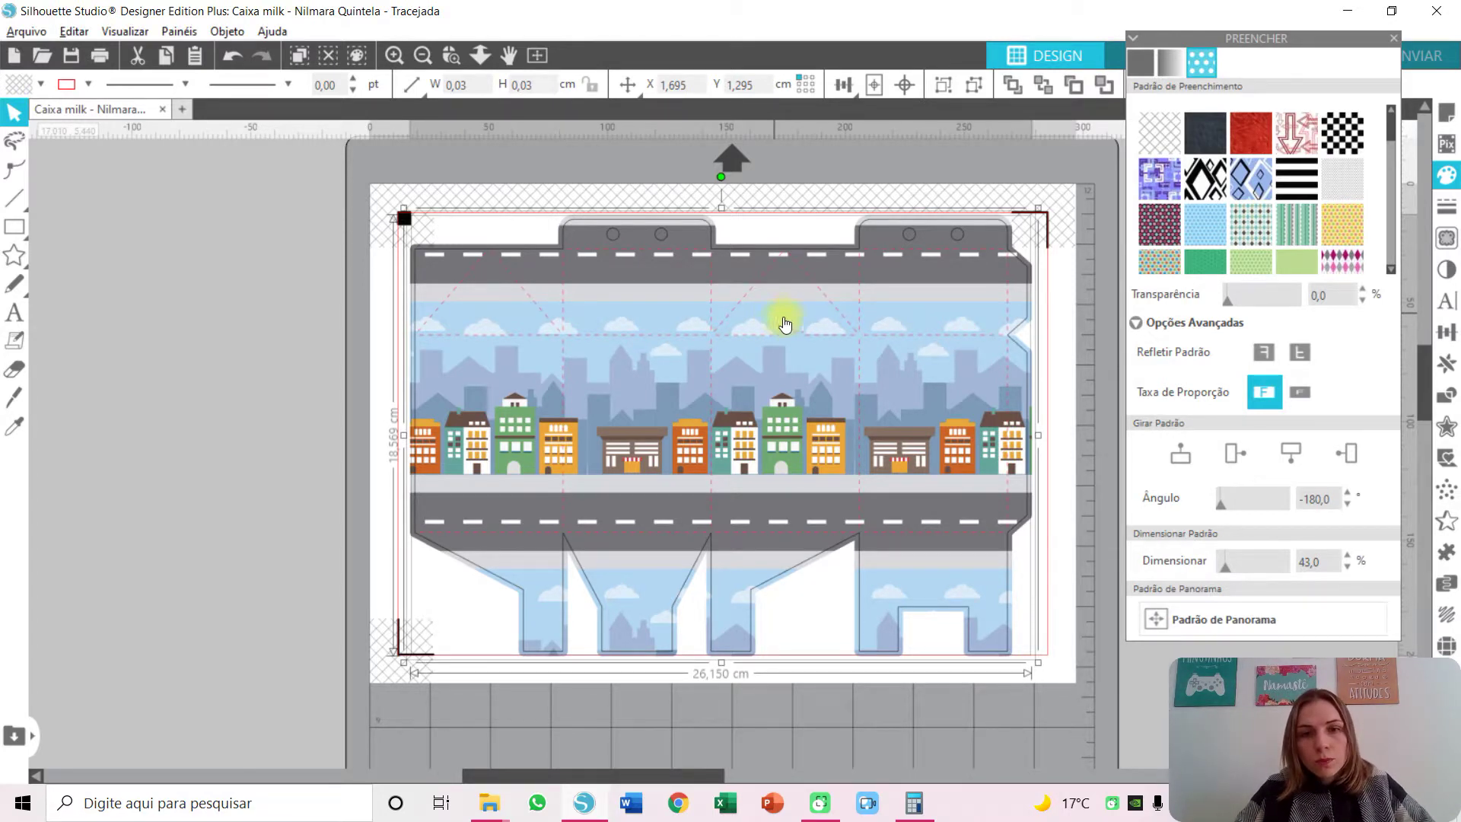
Move the patterned box shape off the page, clear of the cutting template, and deselect it.
left_click_drag(799, 374, 768, 406)
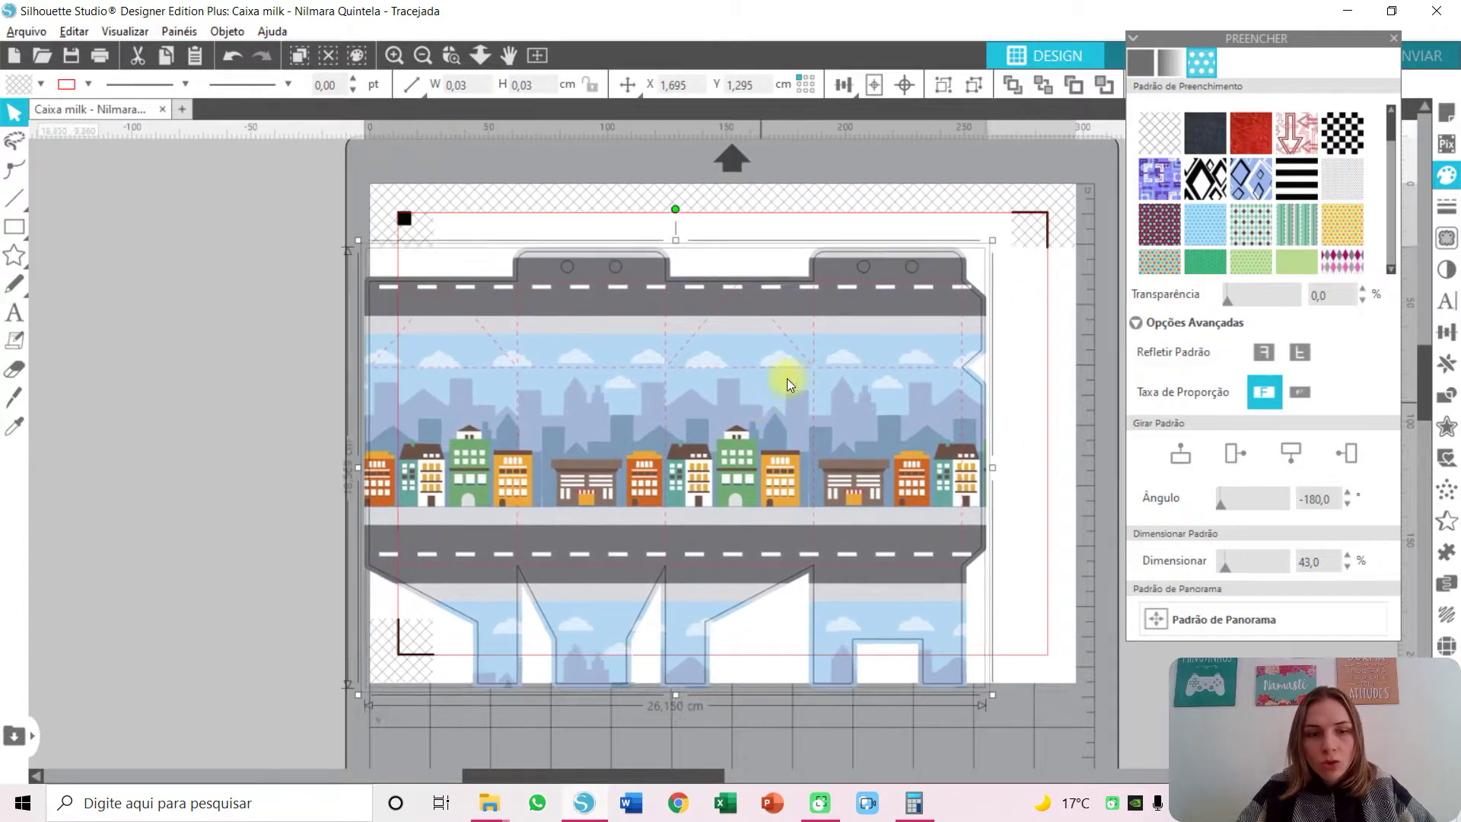
key("ctrl+z")
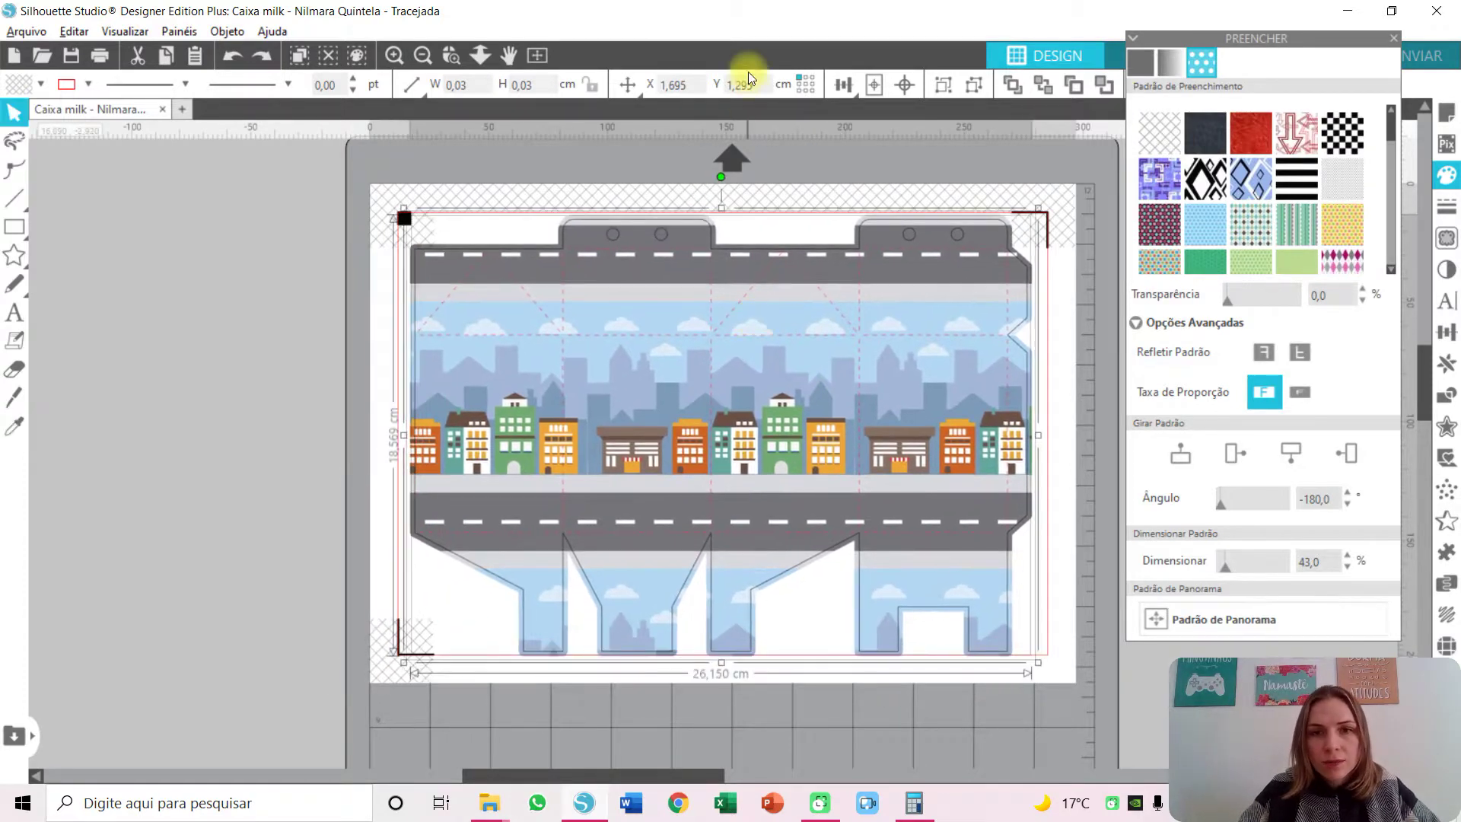
left_click(747, 196)
left_click_drag(714, 228, 405, 234)
left_click(49, 294)
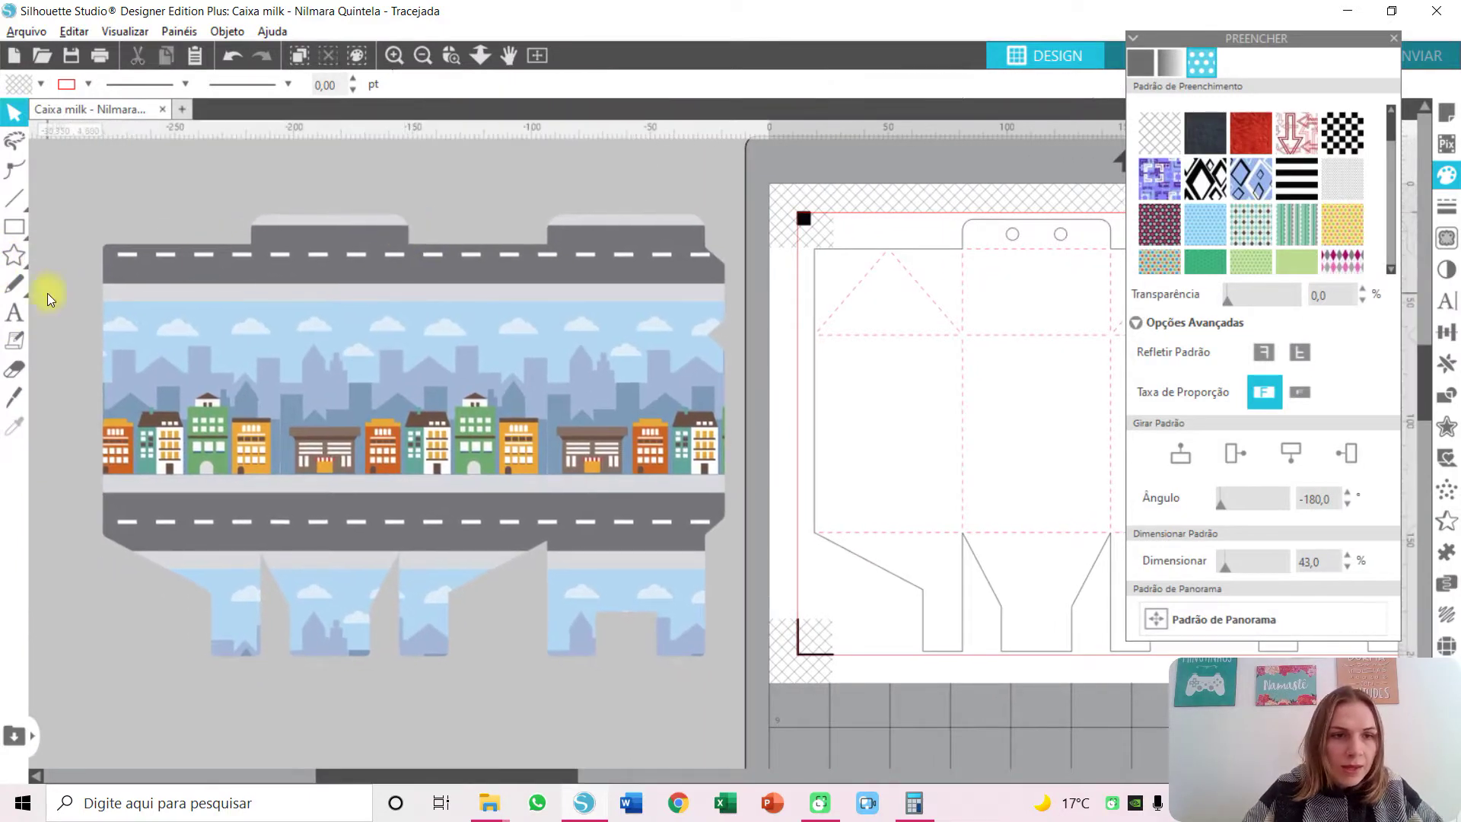
Slice the patterned shape with the straight solid Knife just below the upper pavement strip and again just below the lower road.
left_click(13, 397)
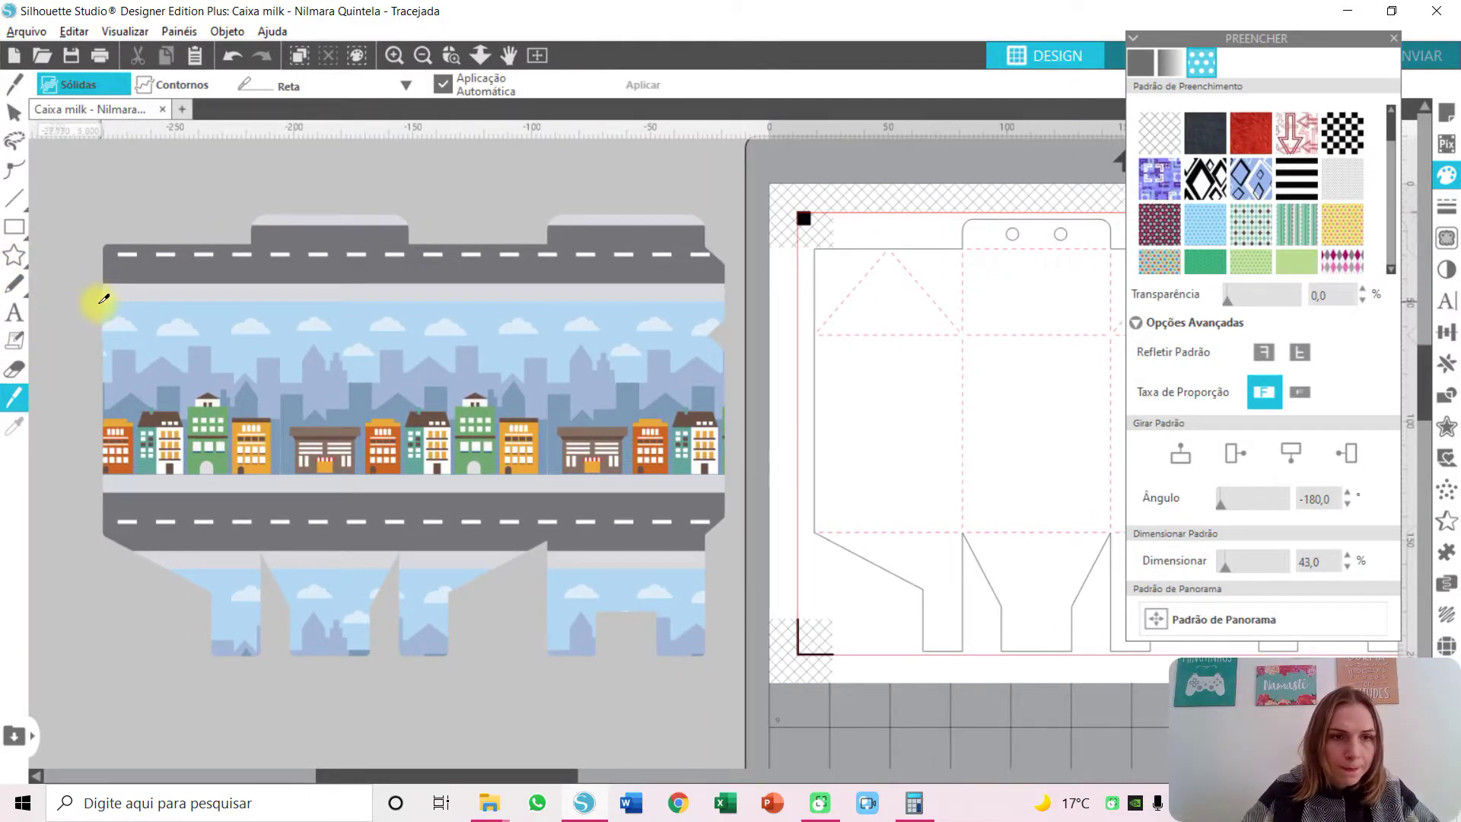
left_click_drag(102, 300, 759, 280)
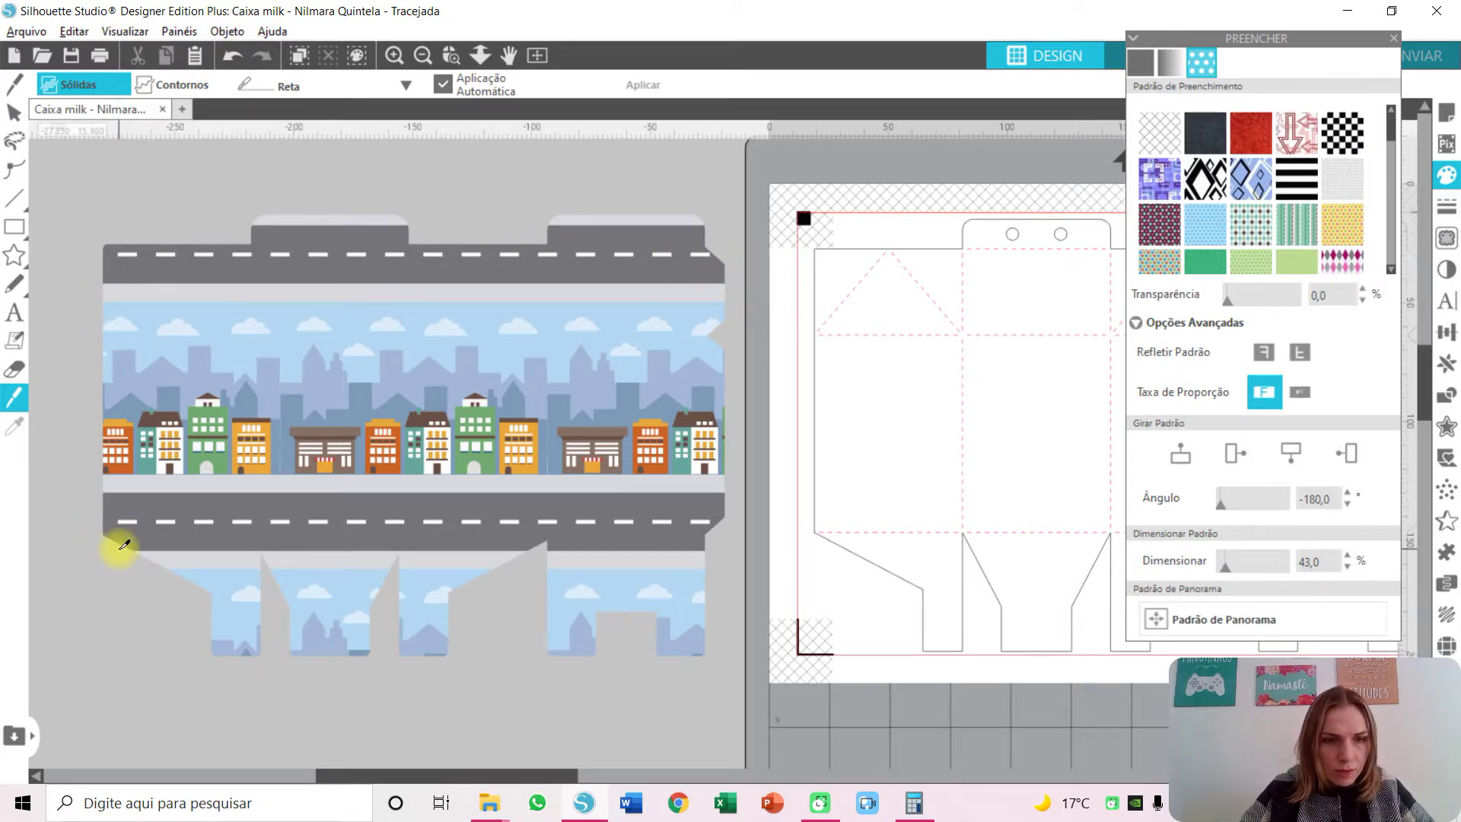
left_click_drag(140, 555, 738, 564)
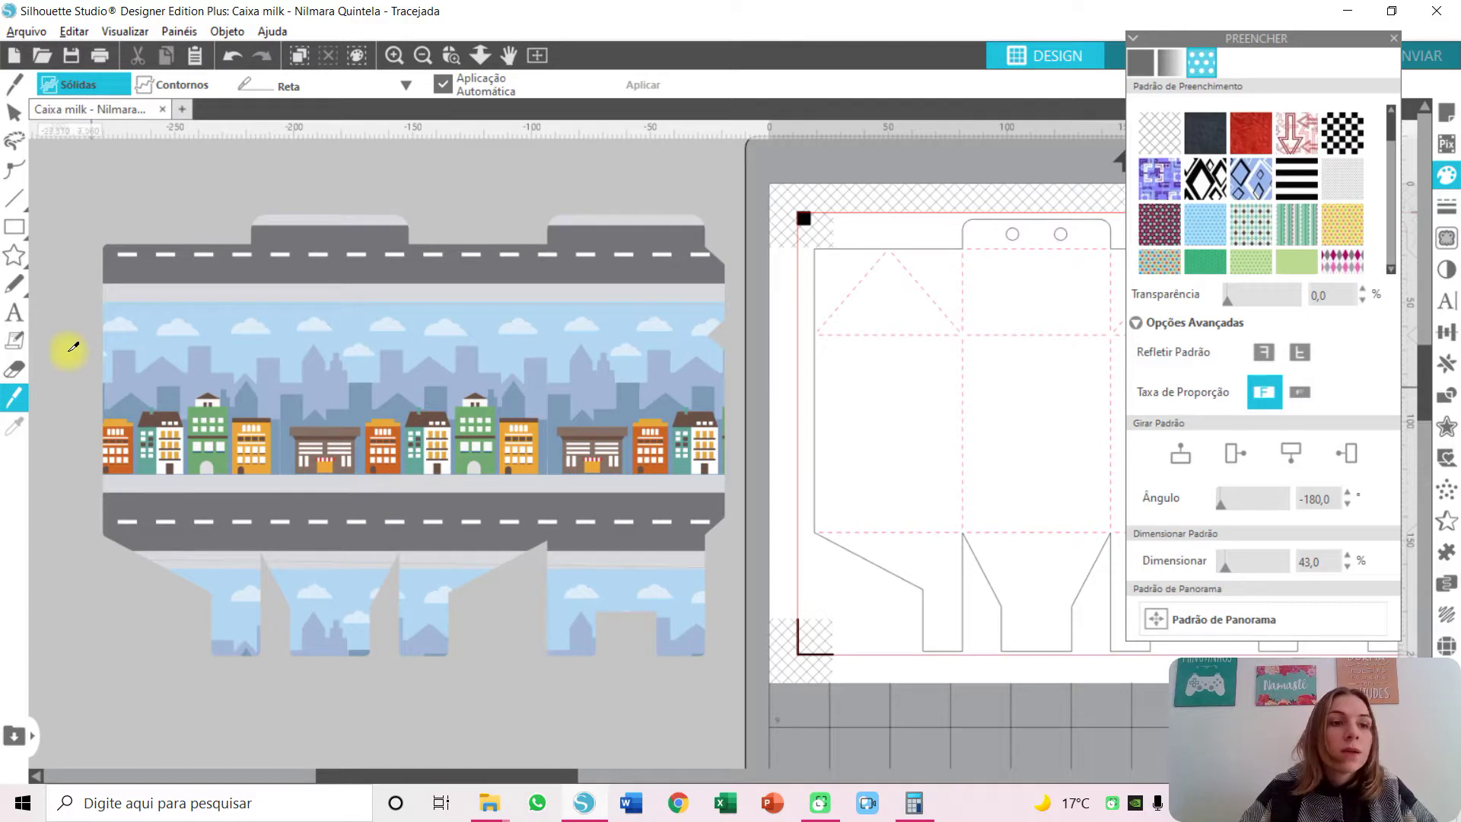
left_click(15, 113)
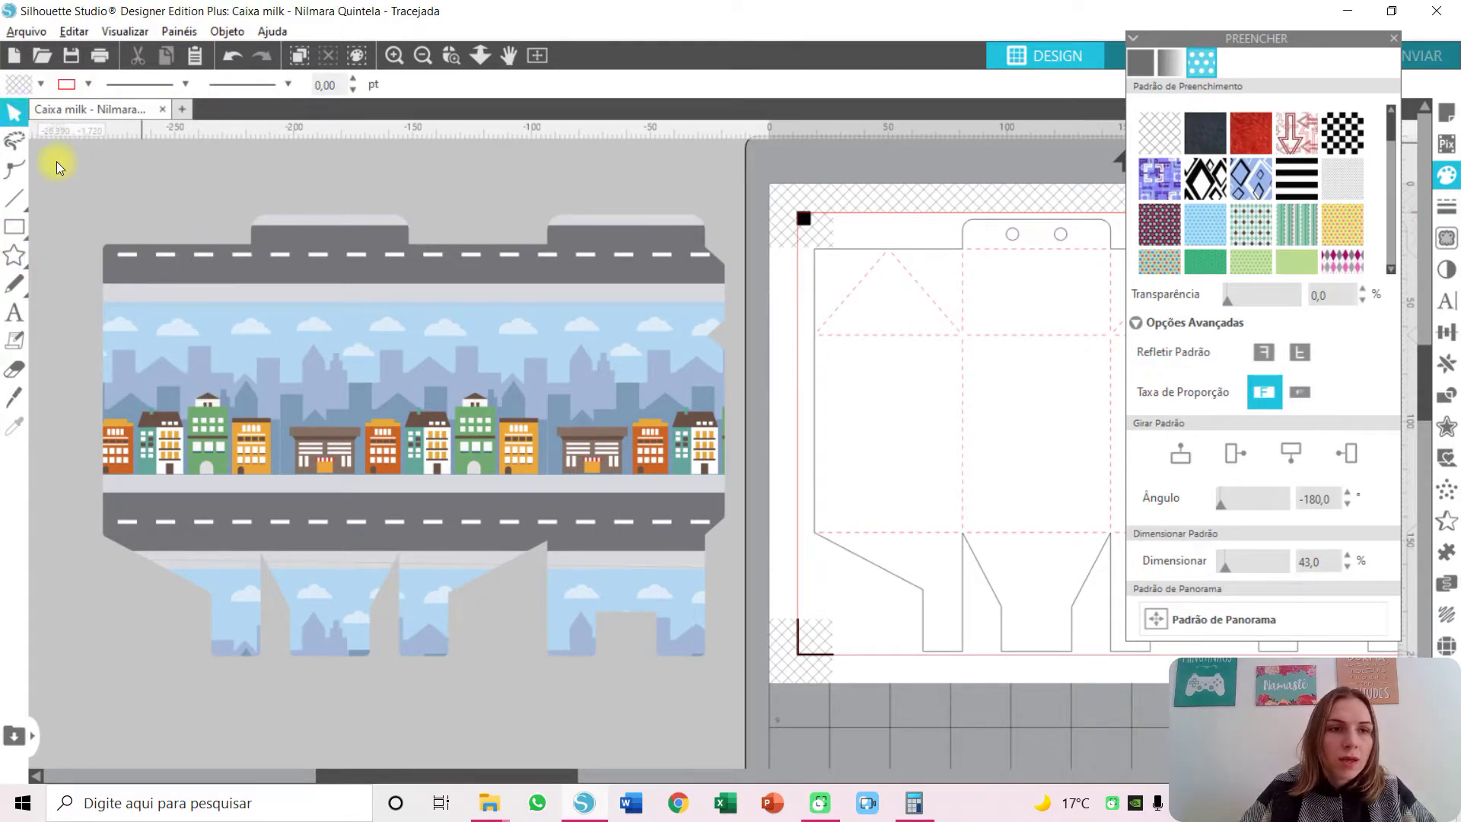
Fill the upper cut piece containing the extra road with the light blue sampled from the pattern's sky.
left_click(434, 238)
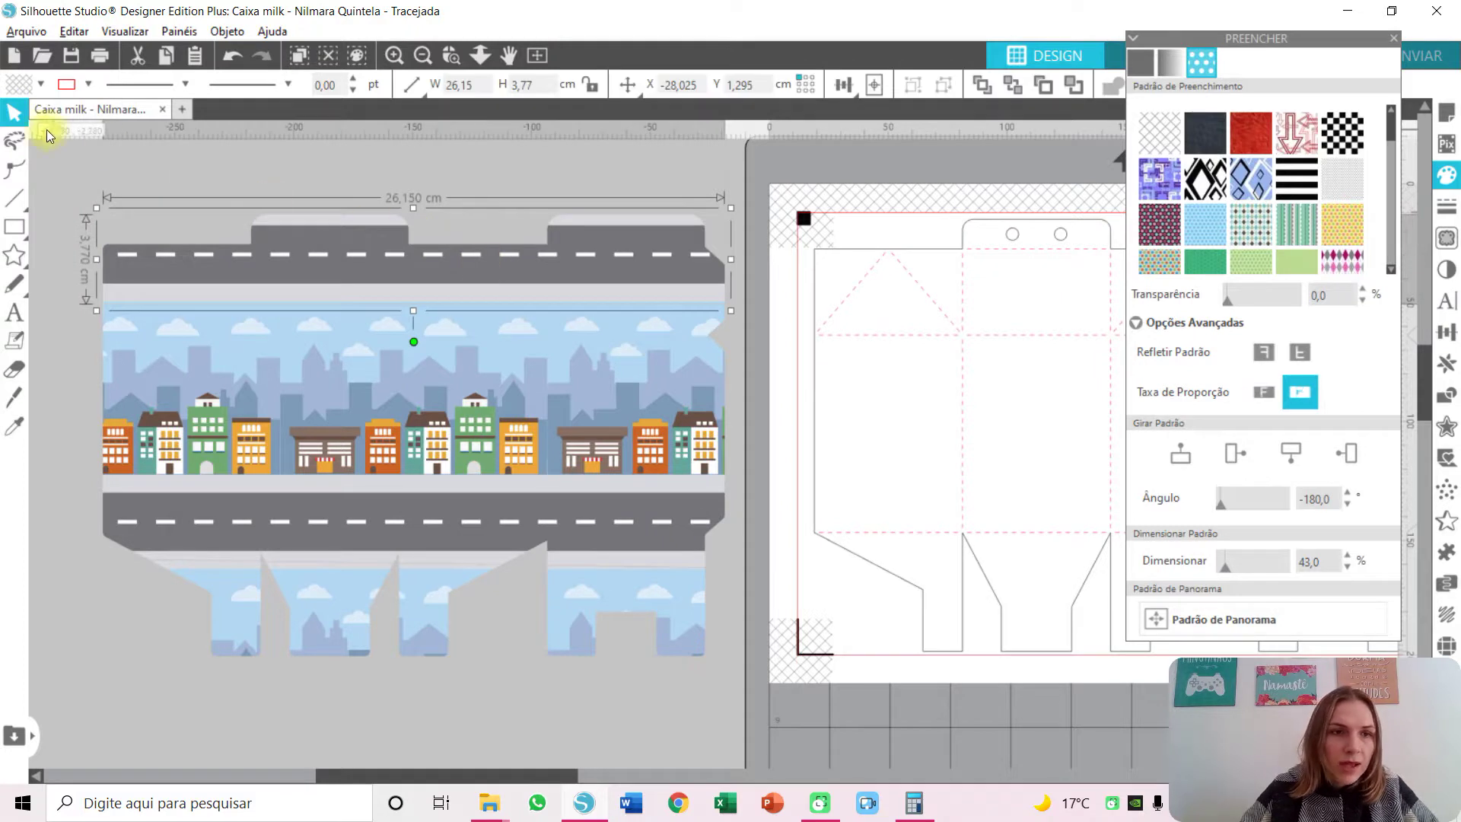
left_click(41, 85)
left_click(219, 122)
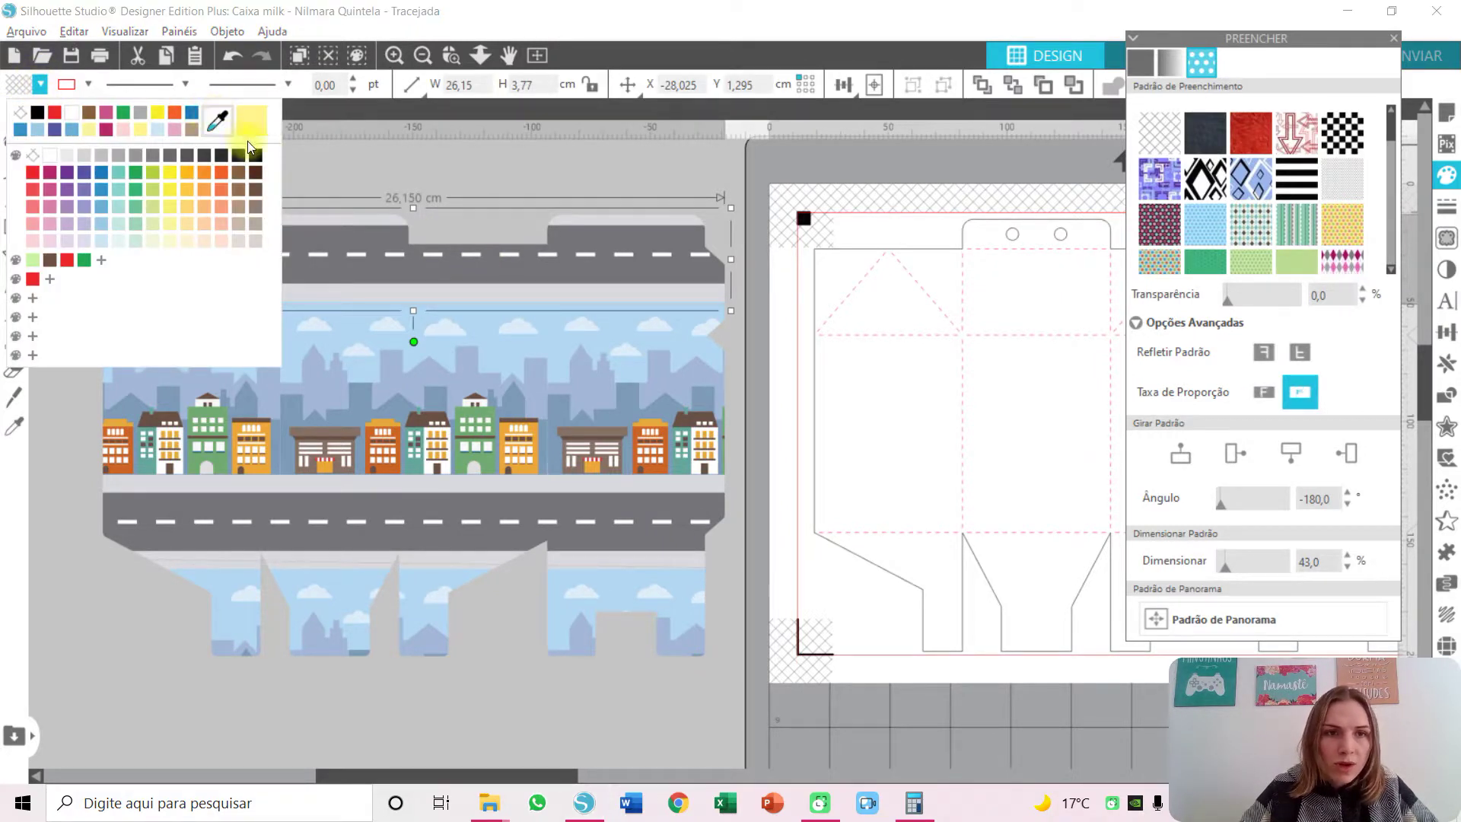
left_click(491, 327)
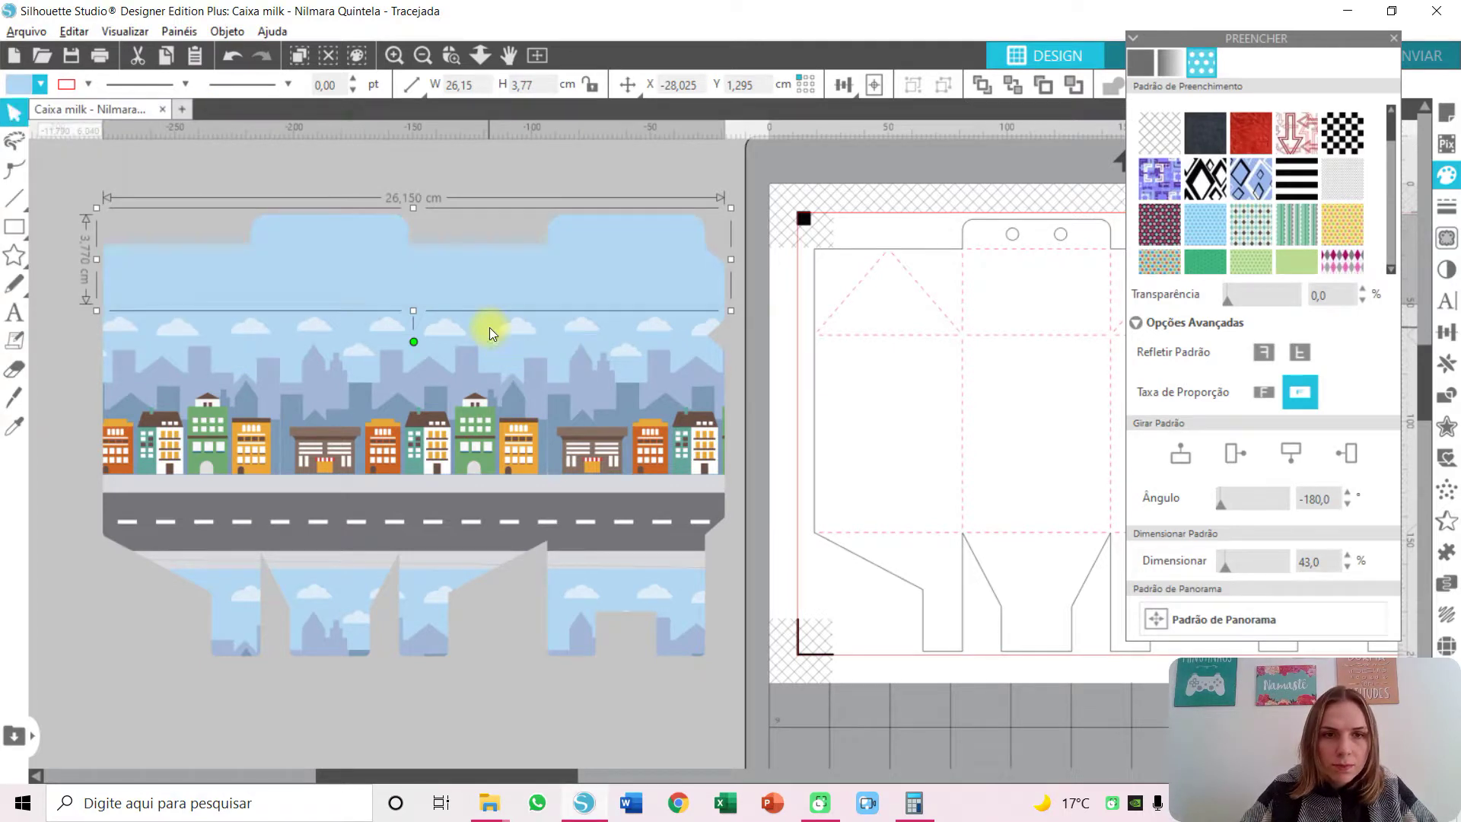
Fill the lower flap pieces with the light grey sampled from the pavement strip of the city pattern.
left_click(444, 598)
left_click_drag(119, 659, 603, 629)
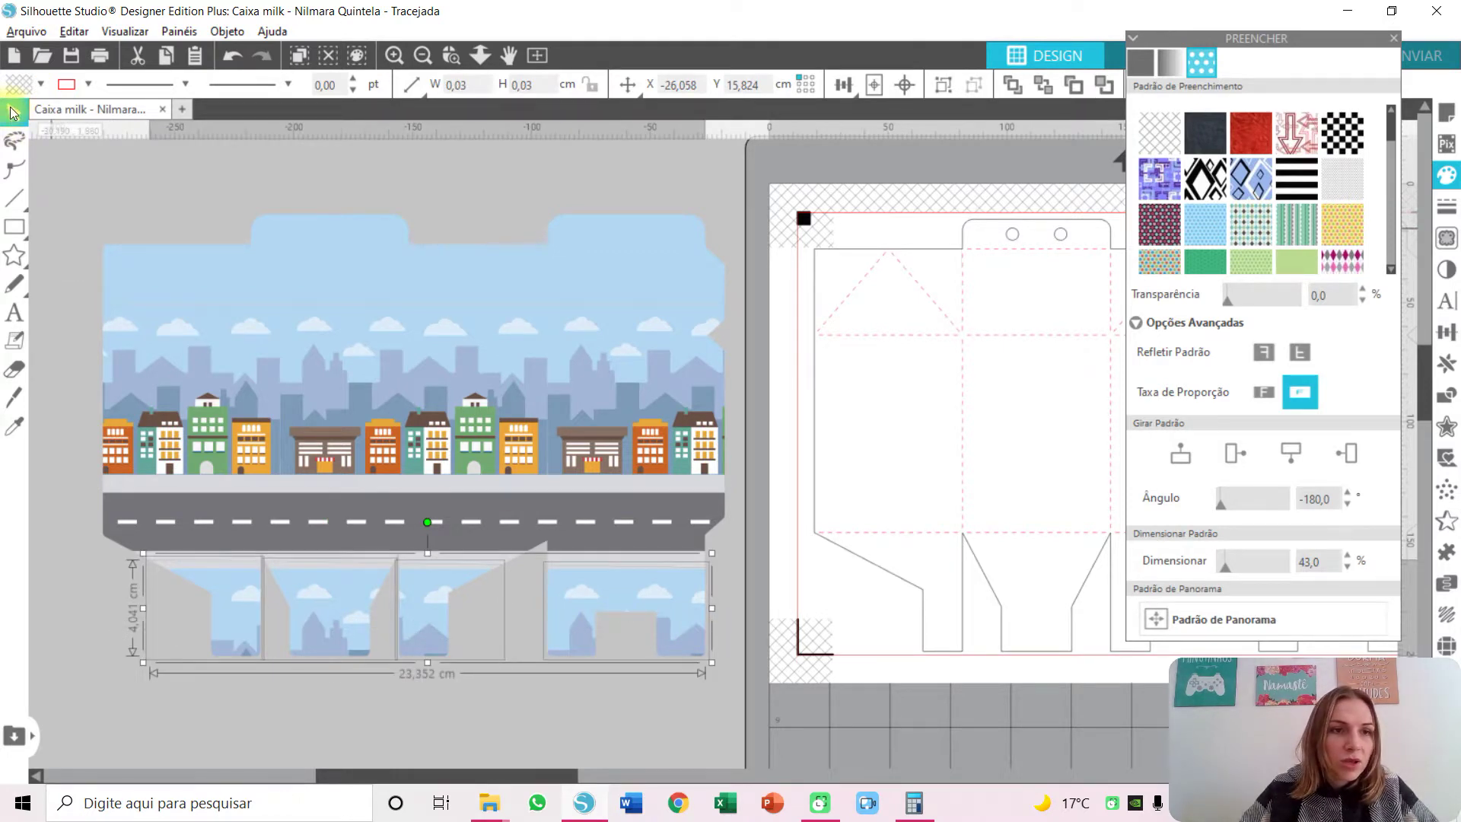
left_click(40, 84)
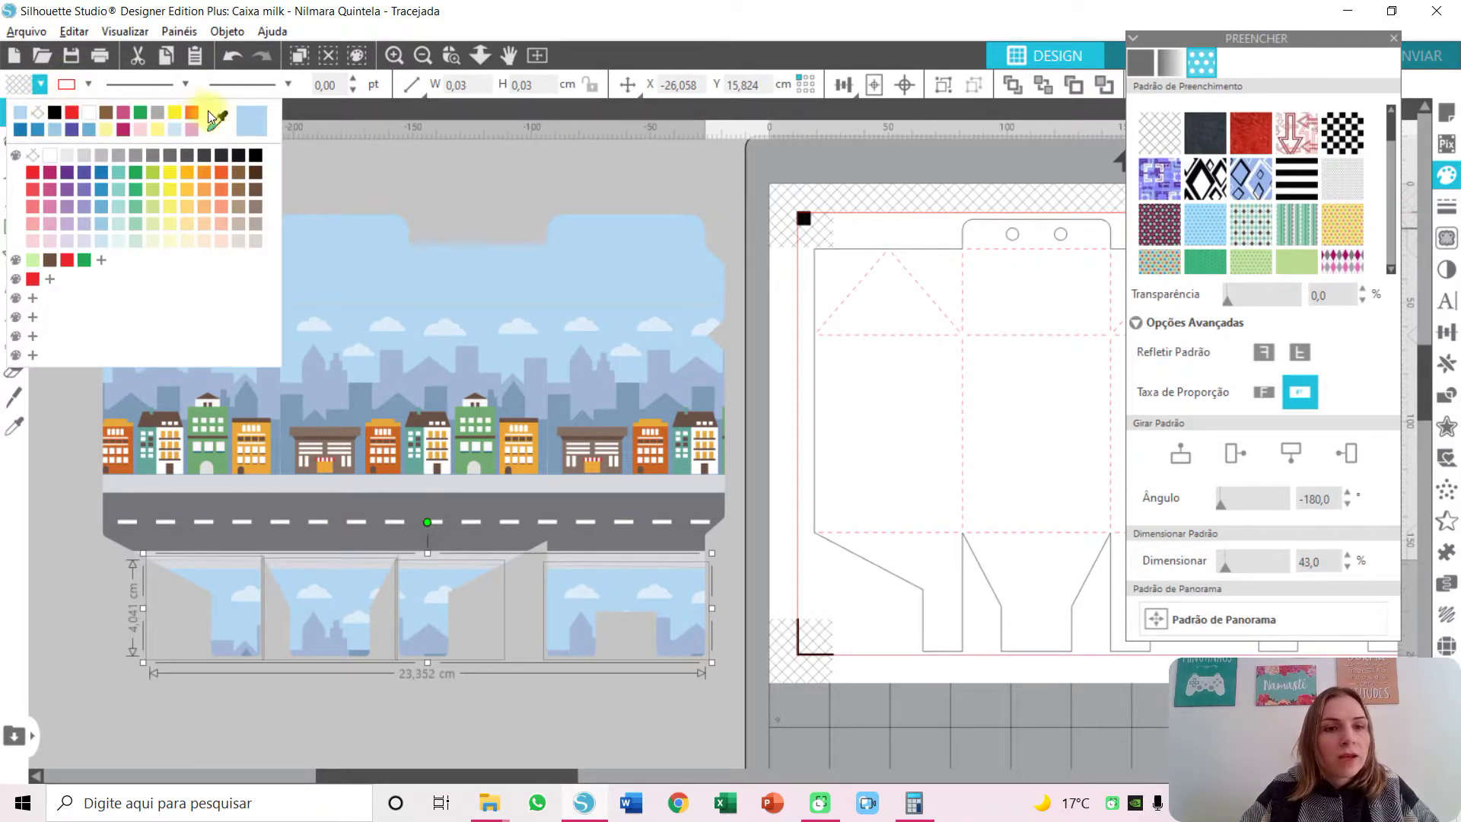
left_click(223, 128)
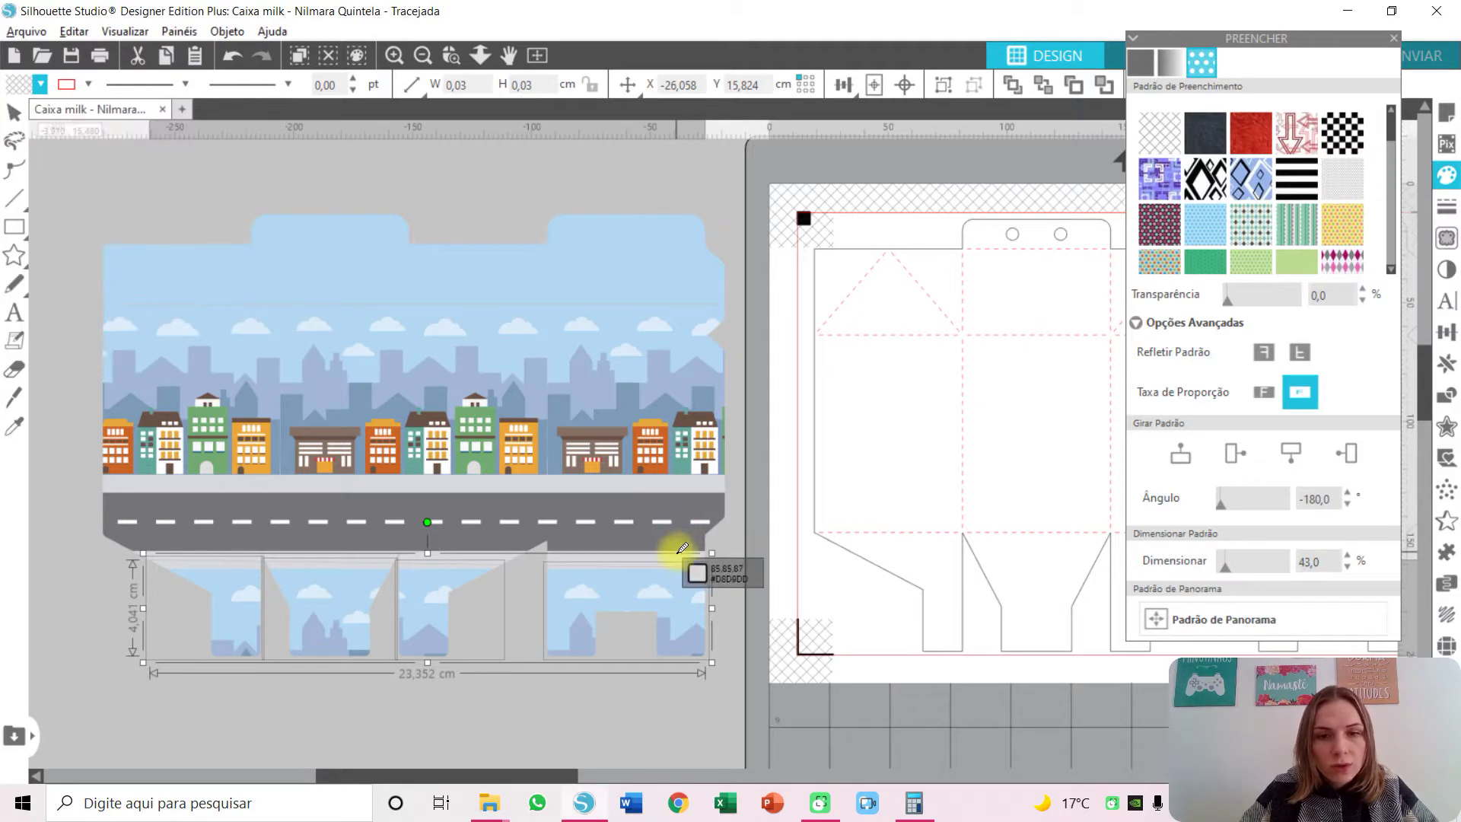
left_click(678, 552)
left_click_drag(623, 736, 153, 632)
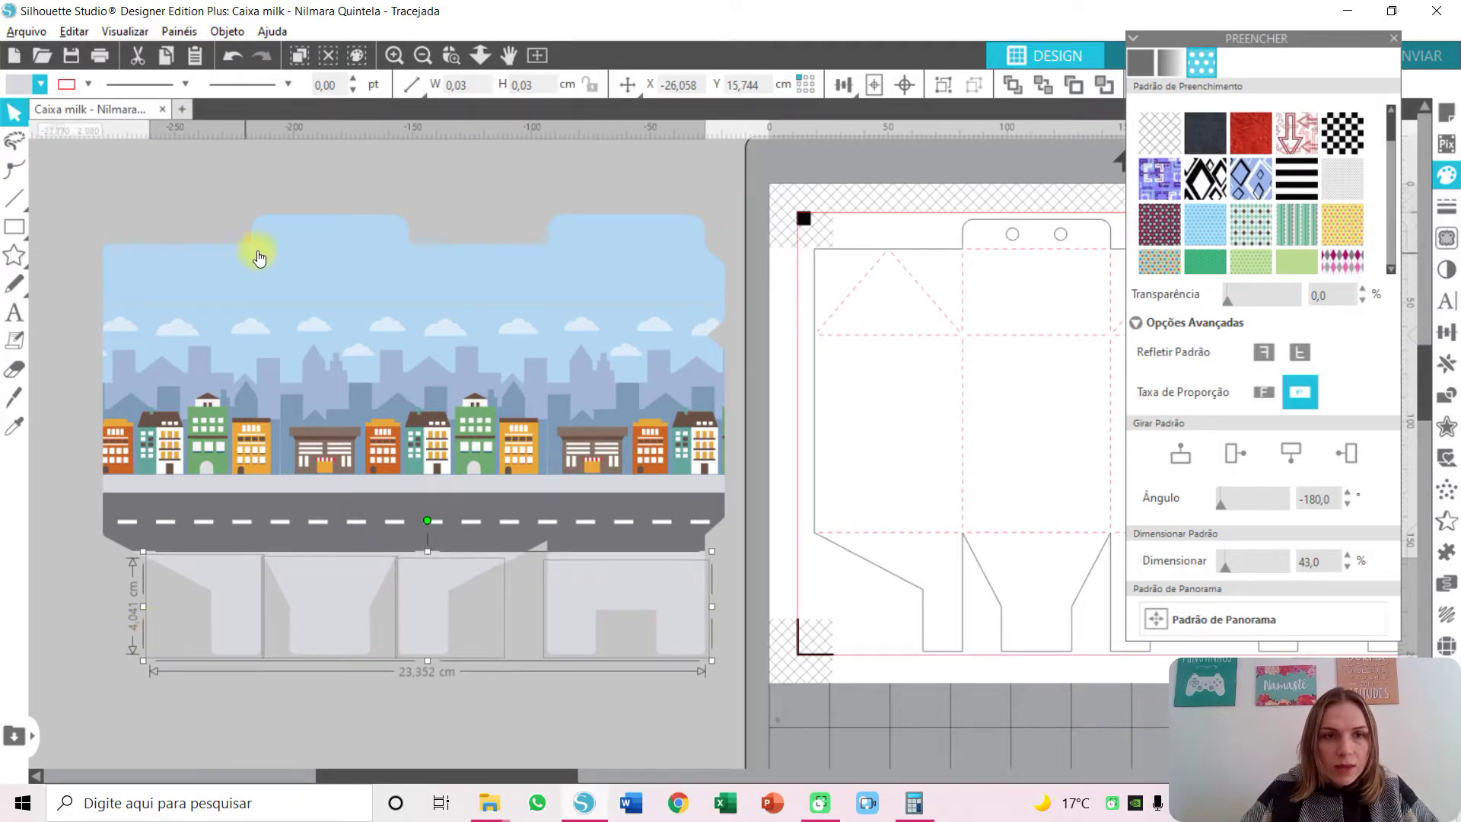
Adjust the sky piece against the city piece, then group all the cut background pieces into one object.
left_click(323, 249)
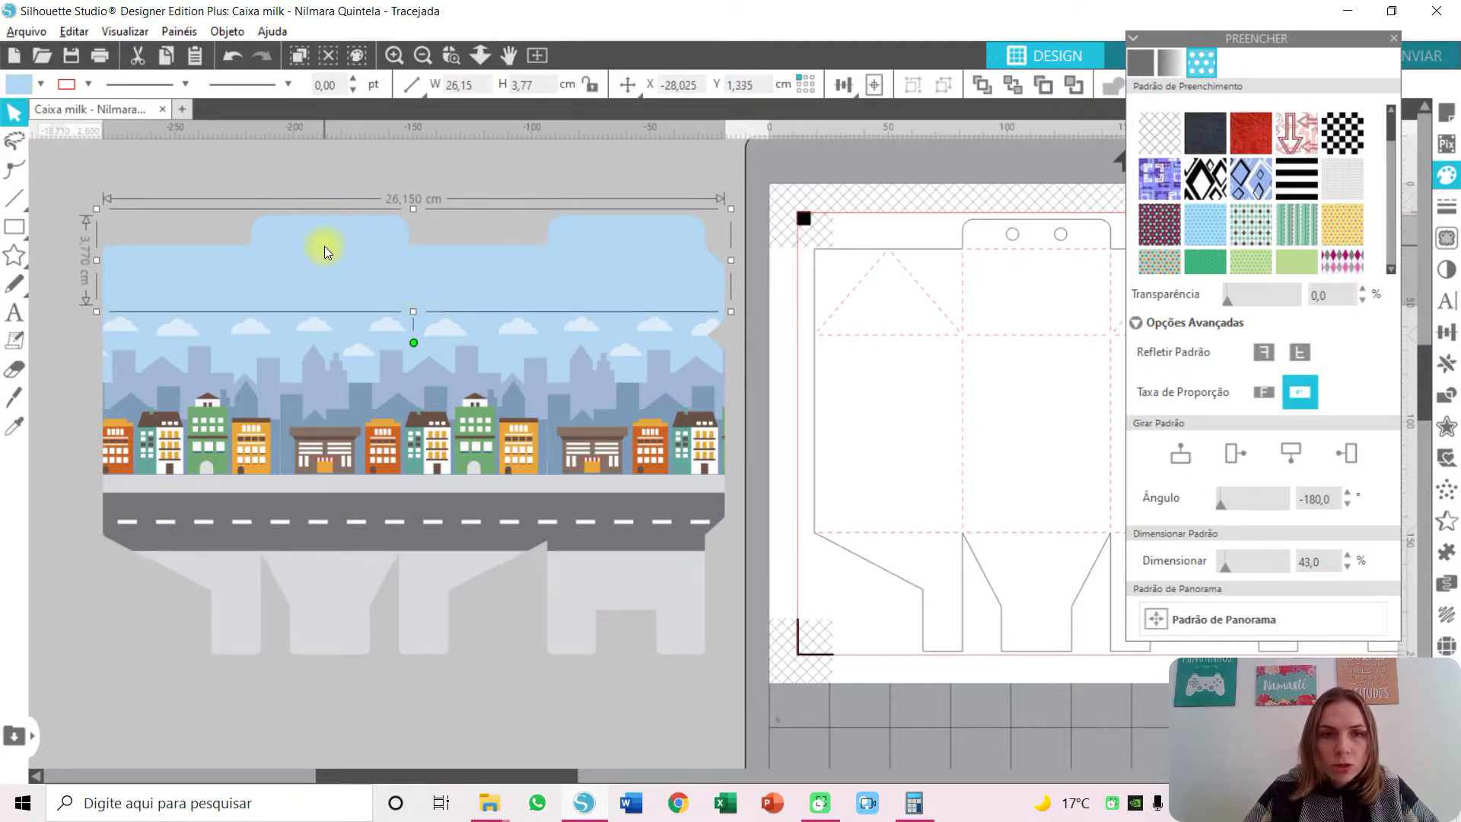
left_click(160, 220)
left_click(418, 489)
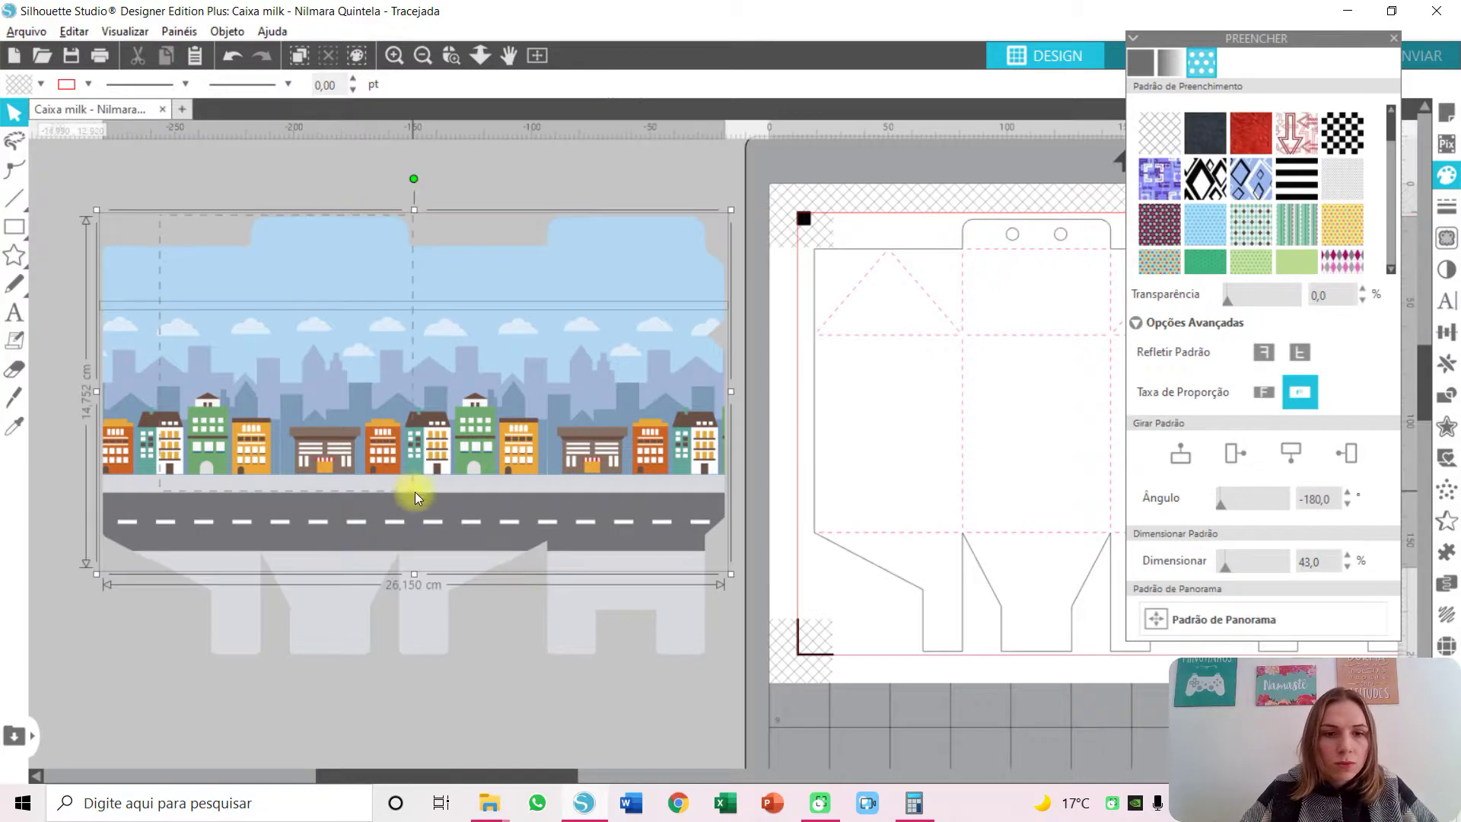
key("ctrl+g")
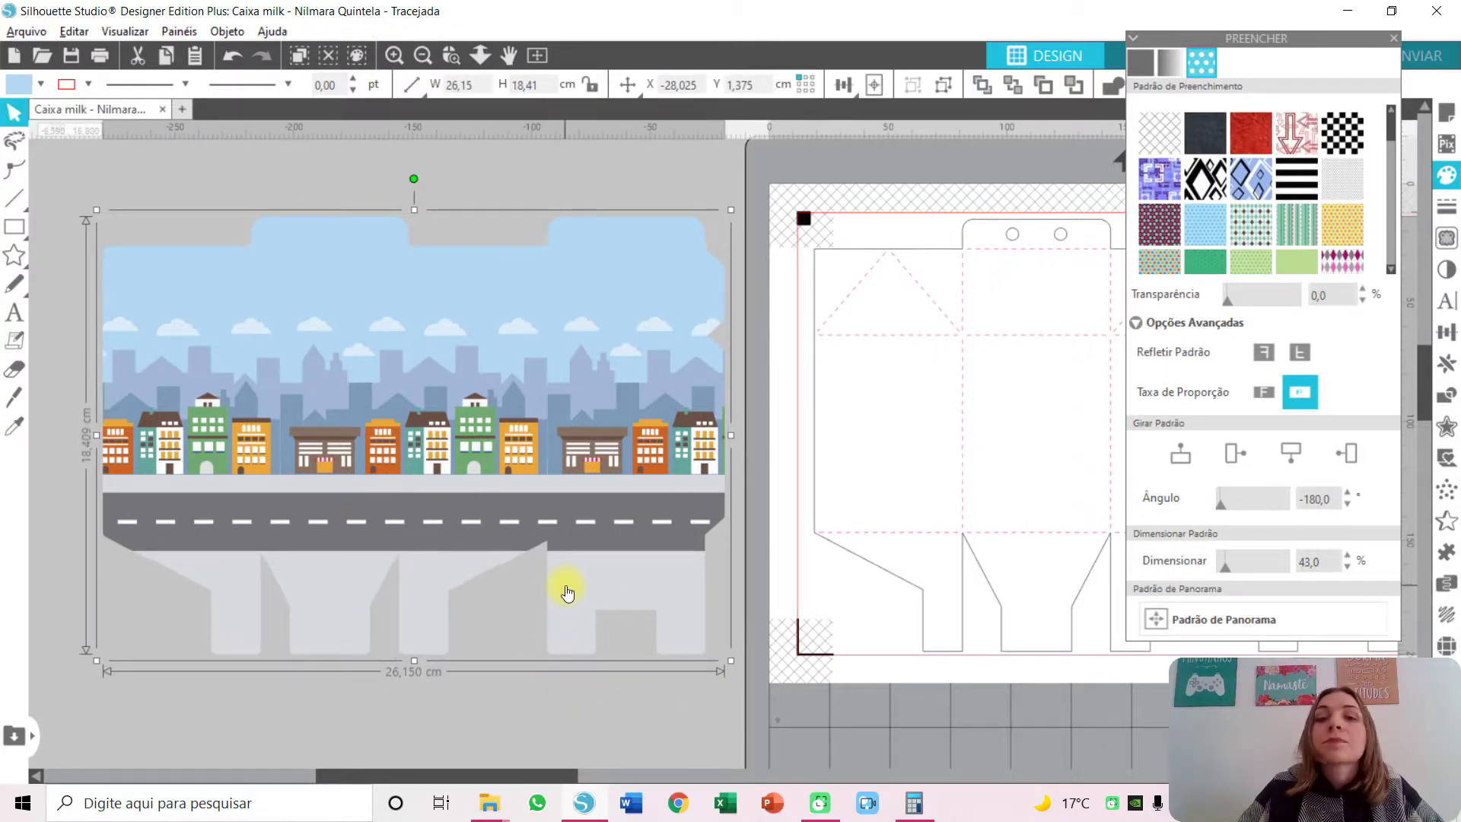
Move the grouped city background onto the box template, align it with the cutting outline at X 1,695 and Y 1,375 cm, and deselect it.
left_click_drag(524, 505, 1225, 495)
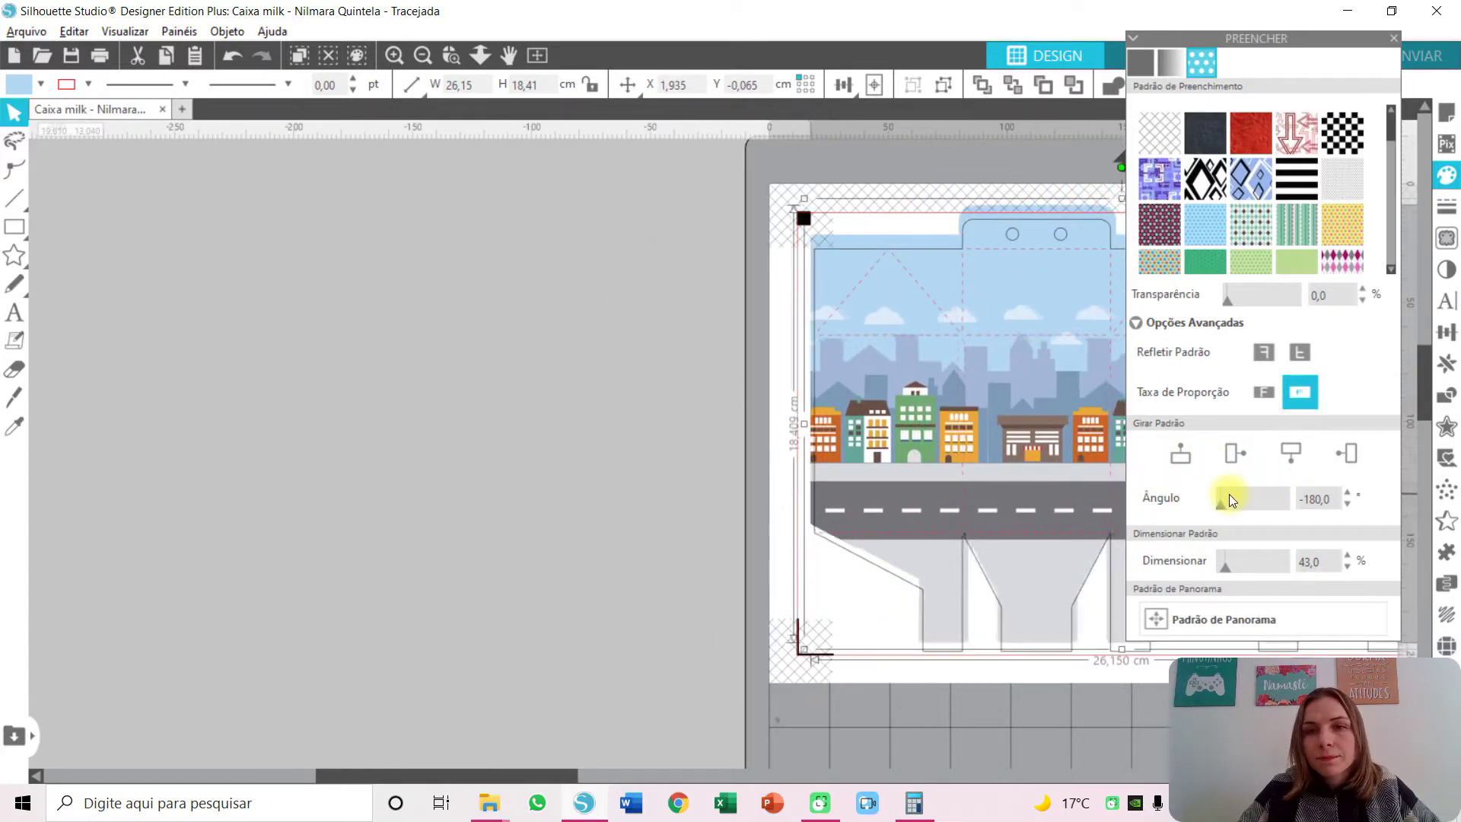
left_click(537, 57)
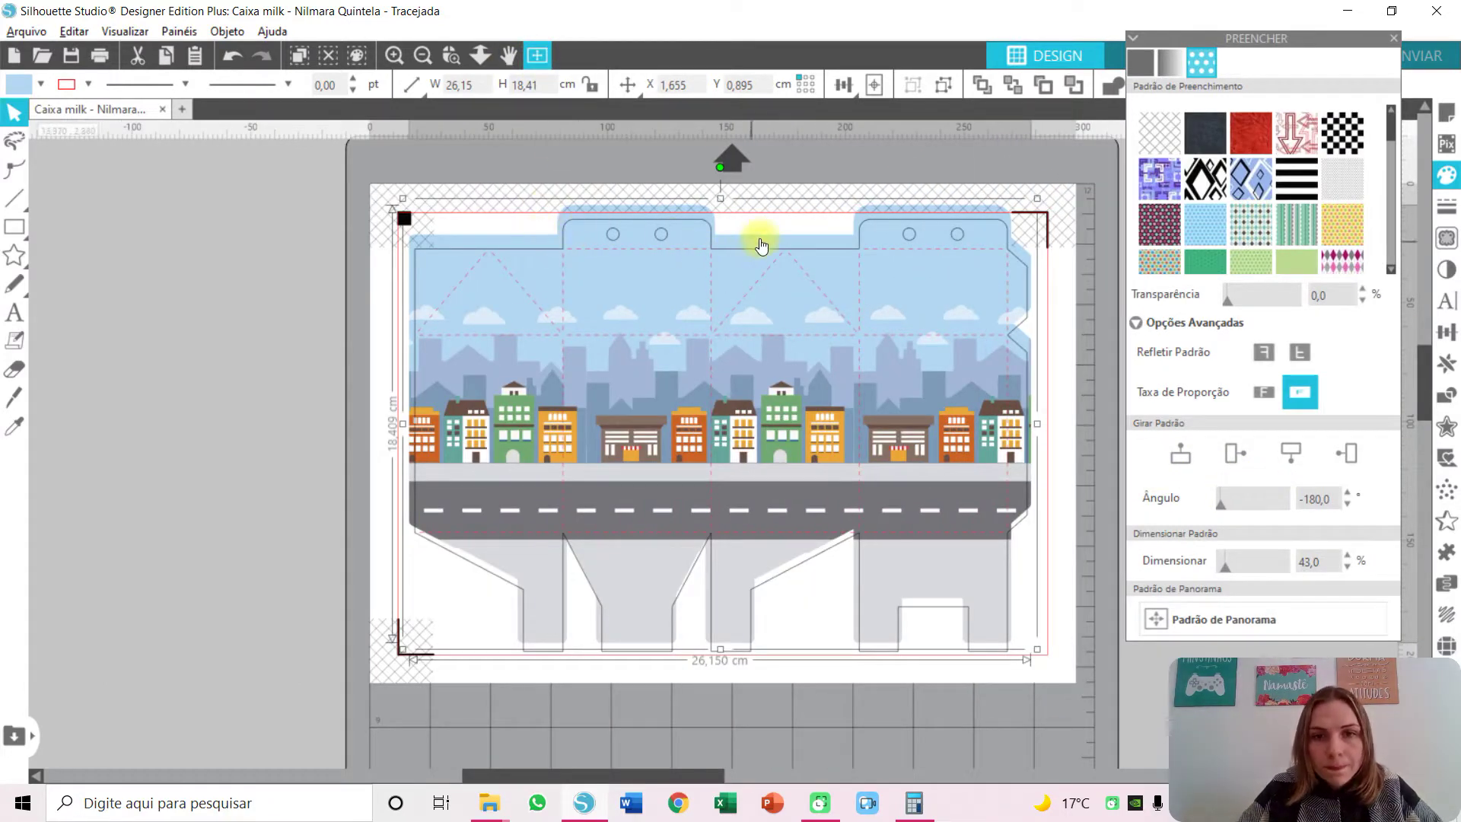
left_click_drag(759, 239, 760, 245)
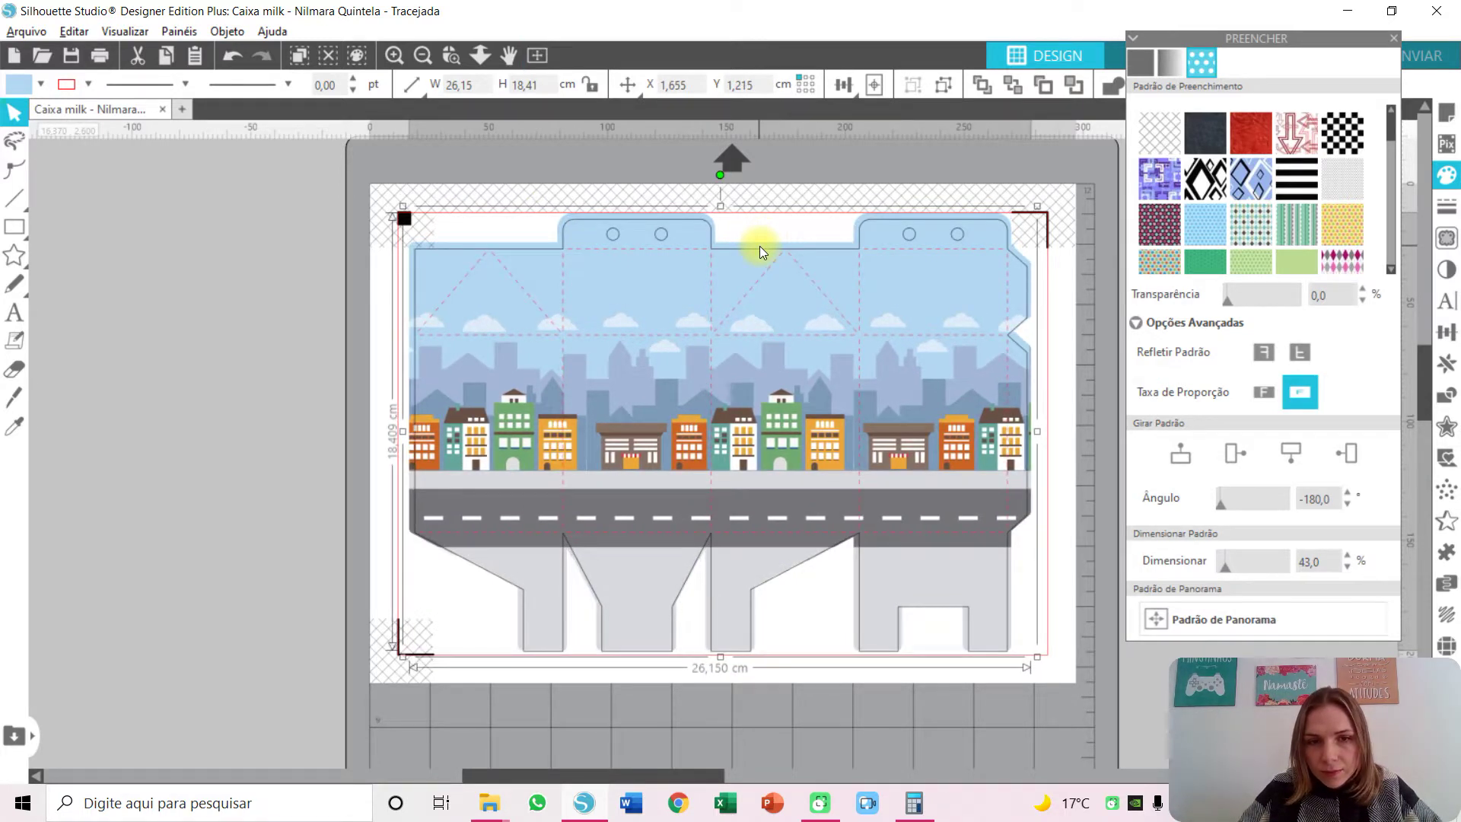
key("Down")
key("Down")
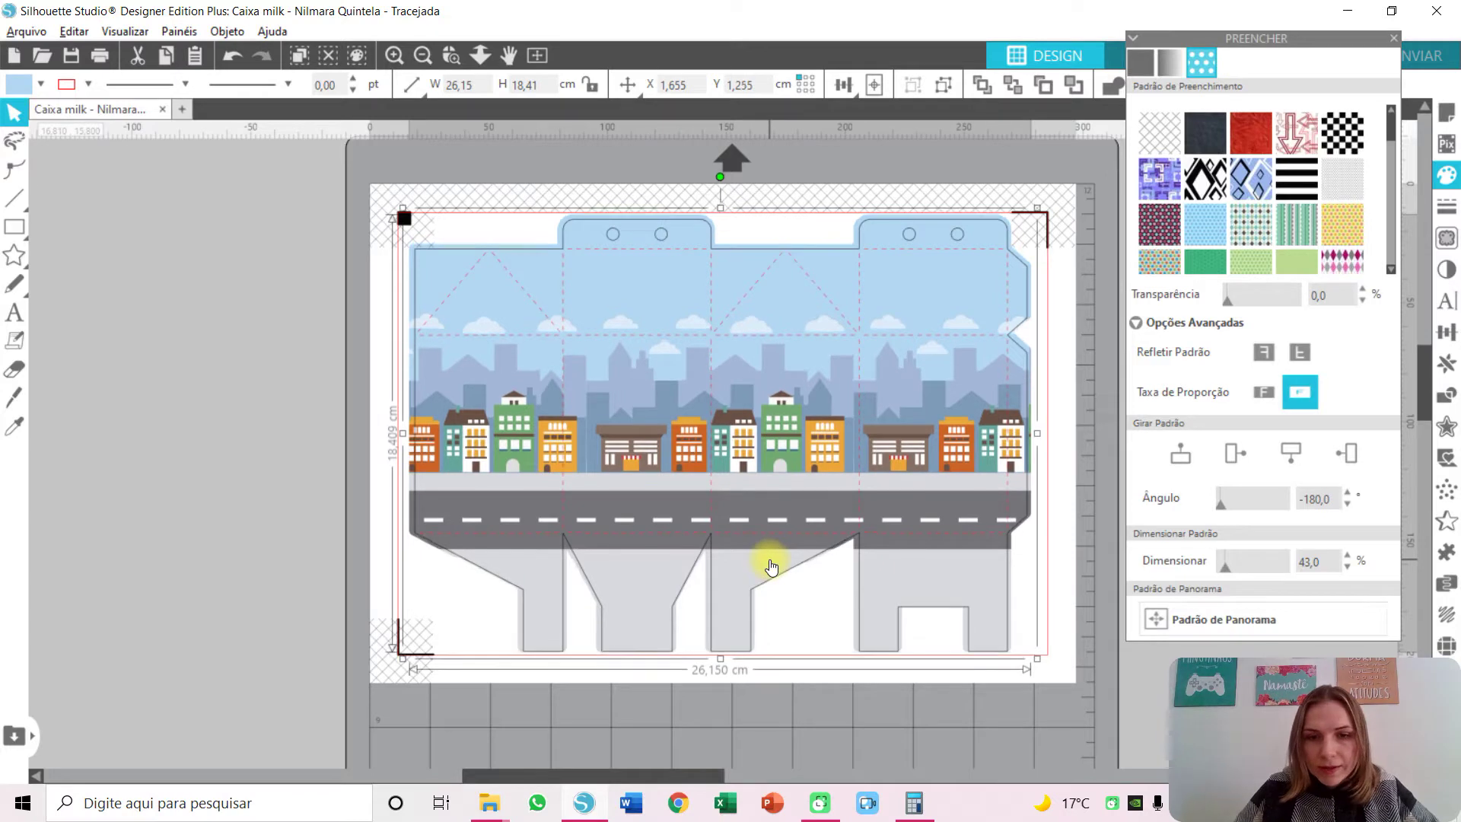
key("Right")
key("Up")
key("Right")
key("Up")
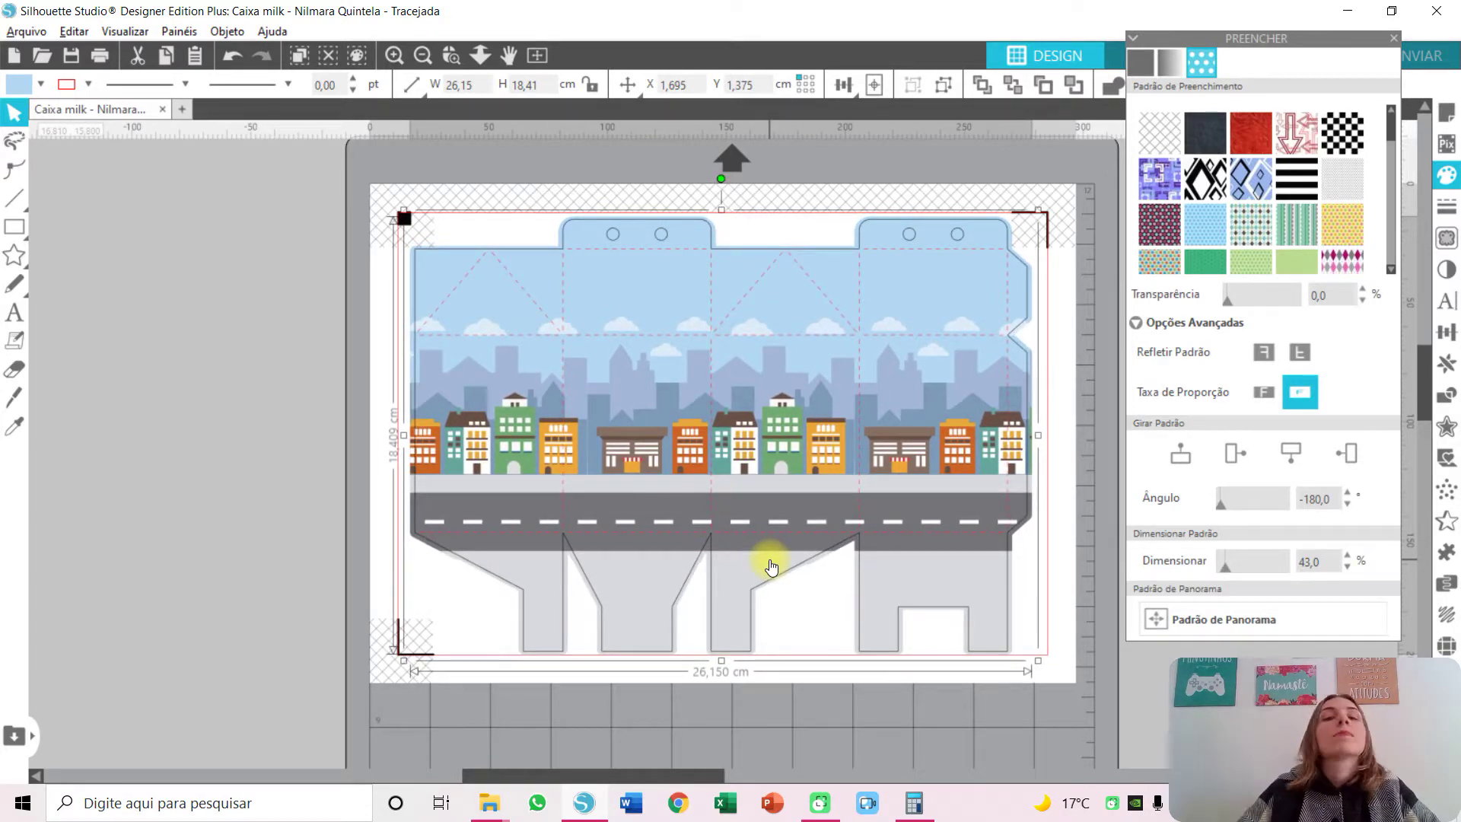
left_click(767, 189)
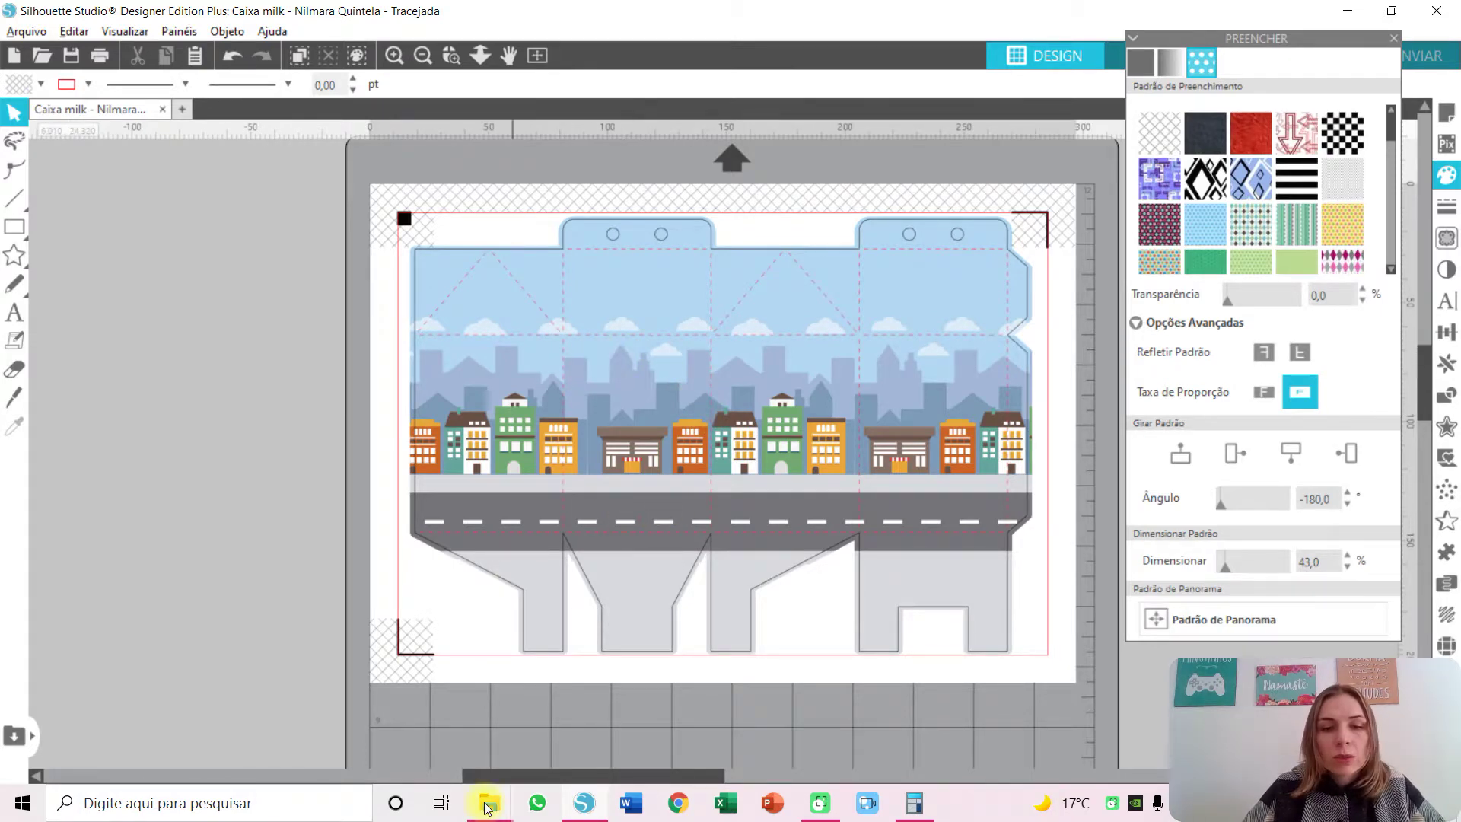
Switch to the Bombeiros image folder and bring the fire truck picture PNG - Bombeiros C (7) into the Silhouette document.
mouse_move(487, 806)
left_click(571, 735)
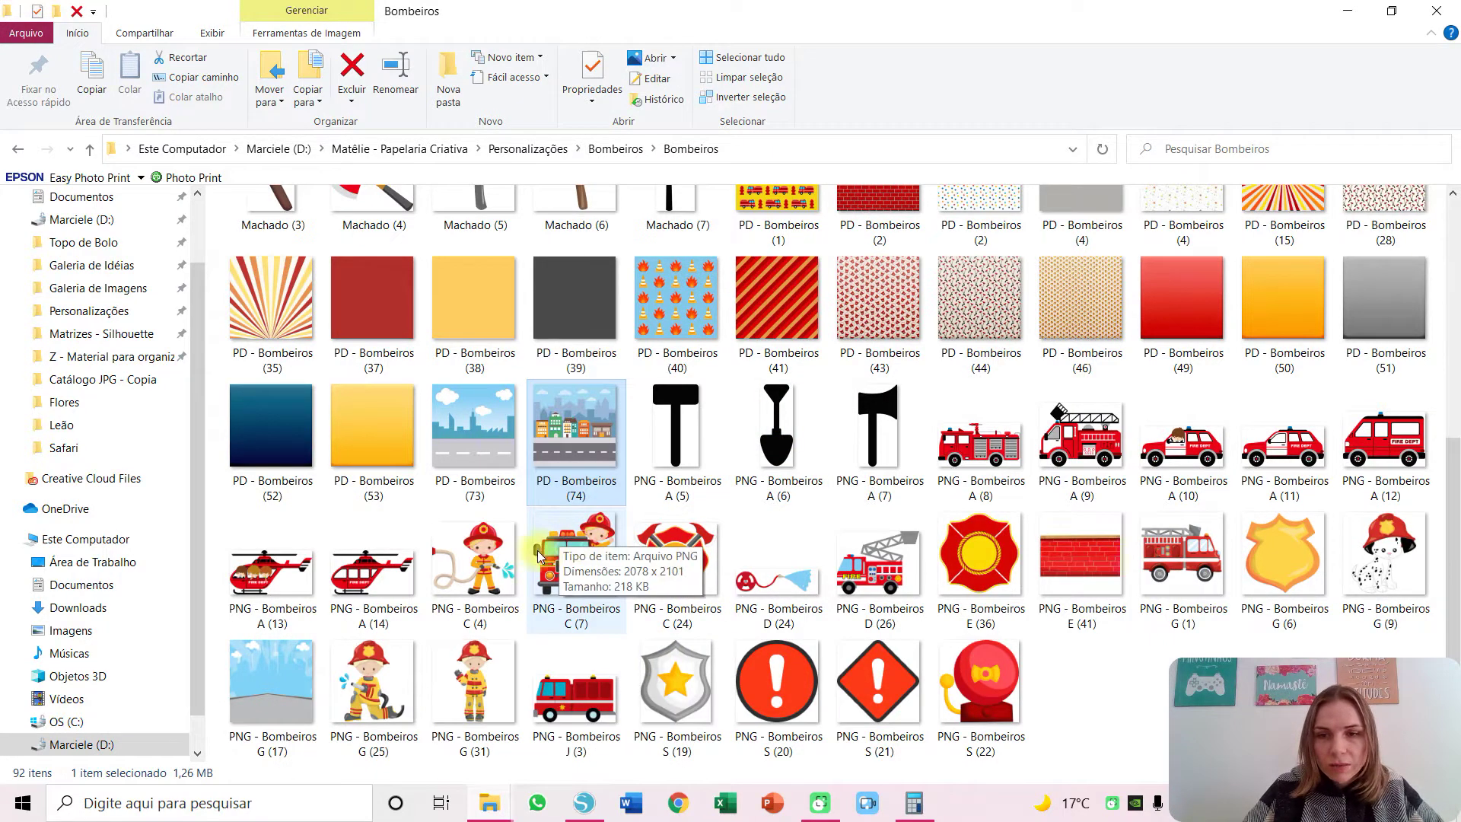
left_click_drag(567, 560, 236, 502)
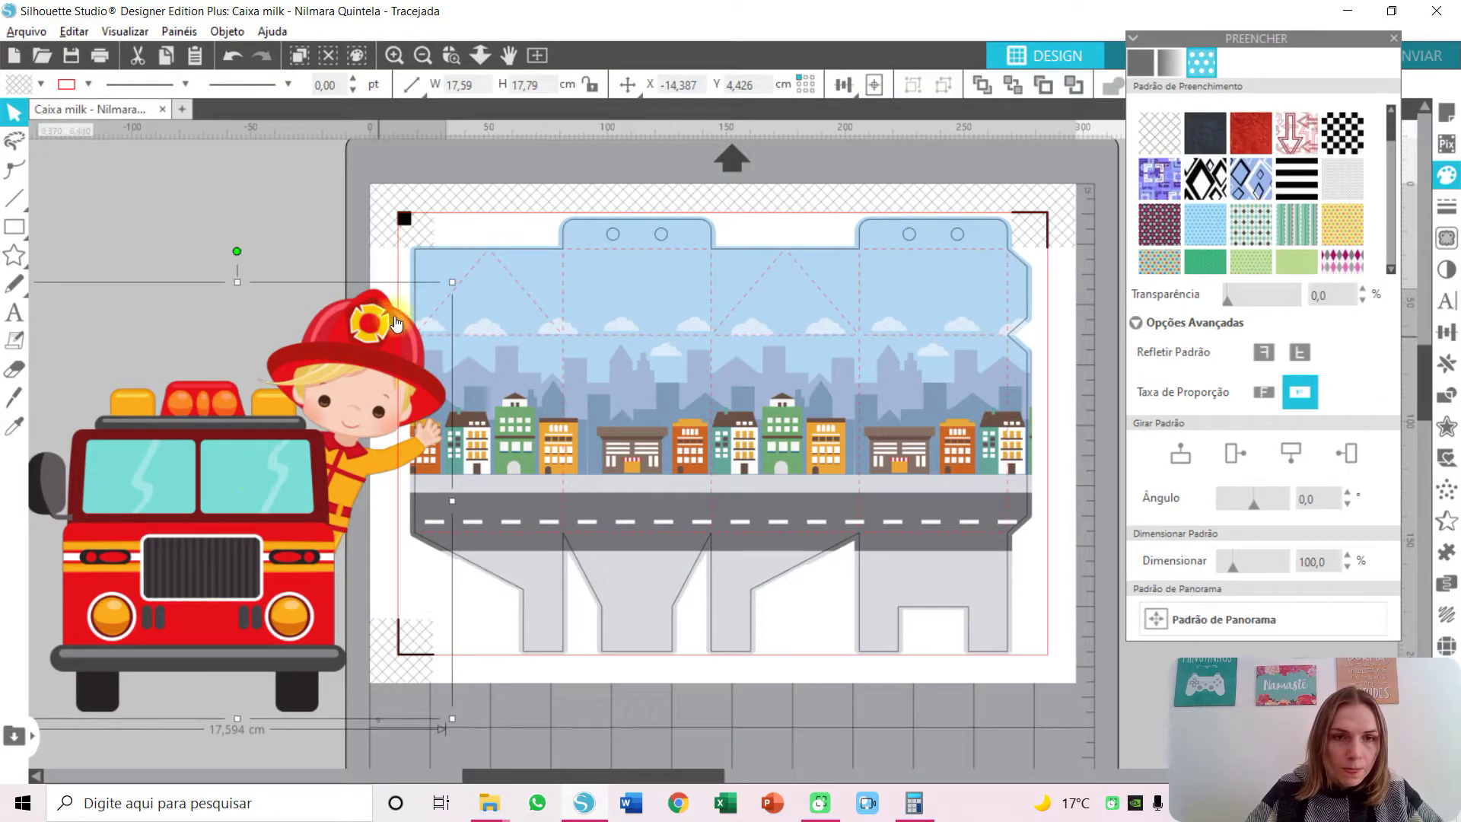
Scale the fire truck picture to about 6,61 × 6,69 cm and centre it over the road on the box's second face.
left_click_drag(452, 282, 203, 555)
left_click_drag(96, 653, 636, 462)
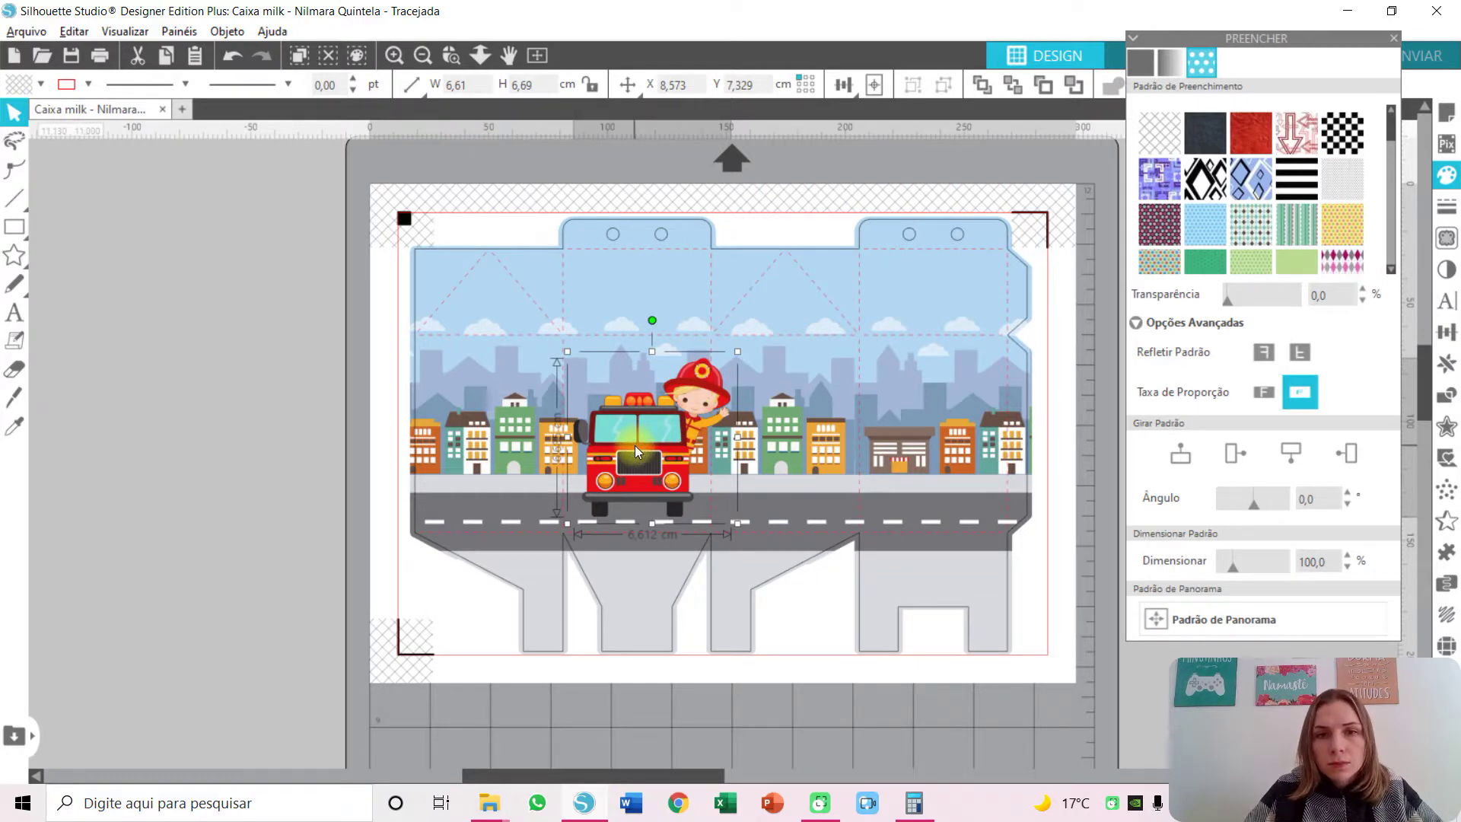
key("Left")
key("Left")
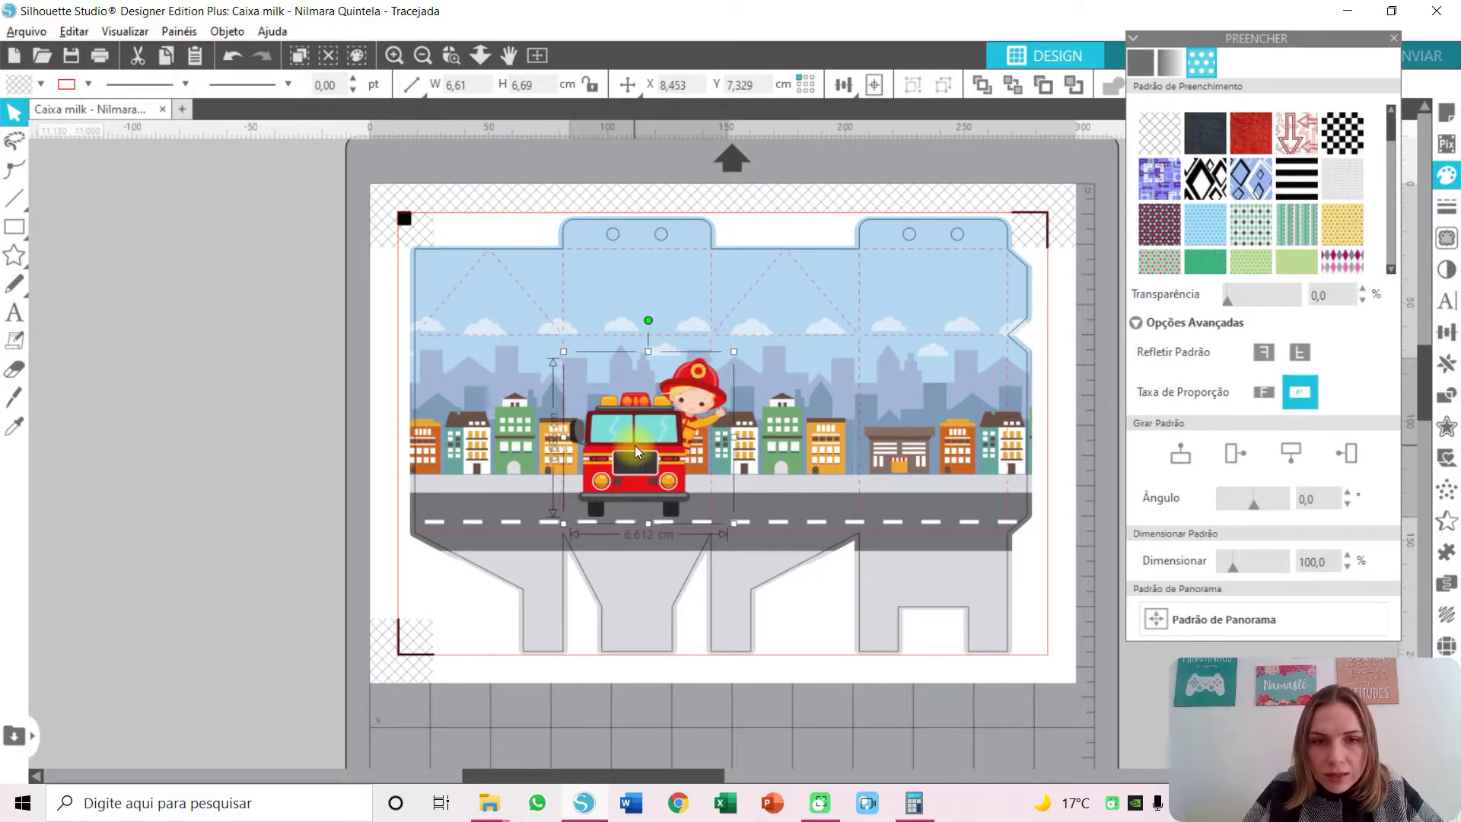
key("Right")
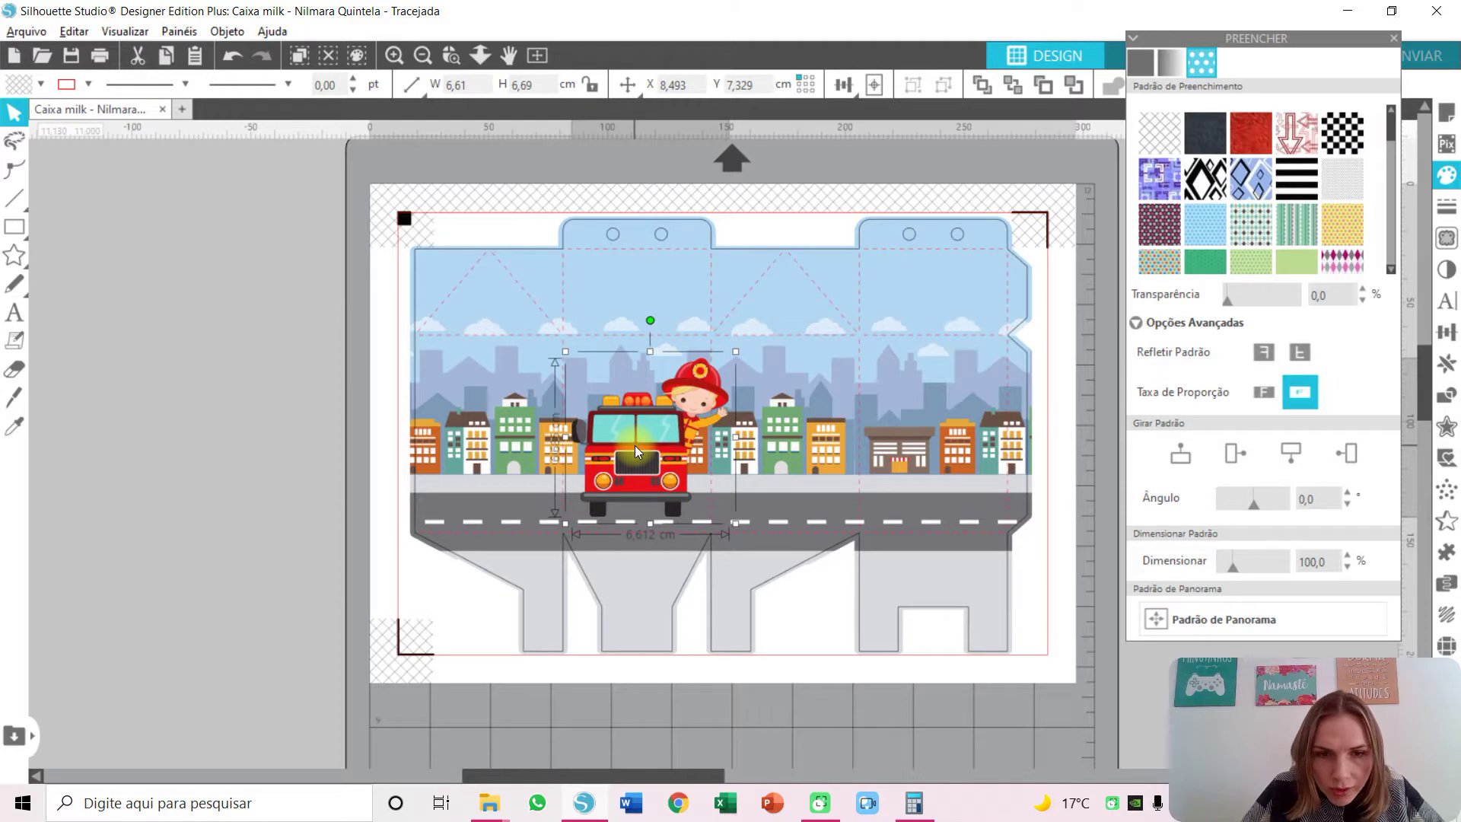
key("Right")
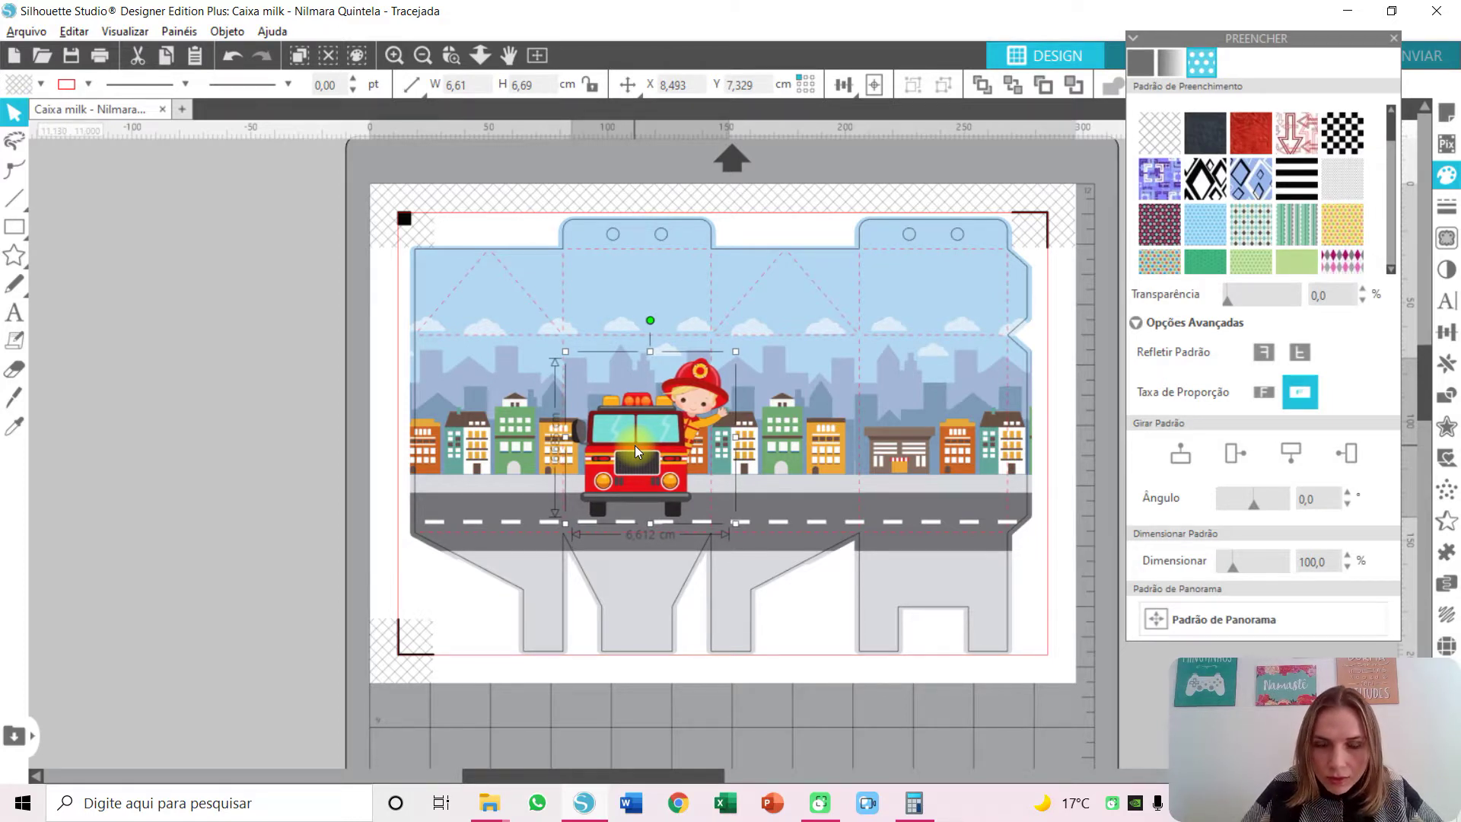
left_click(185, 487)
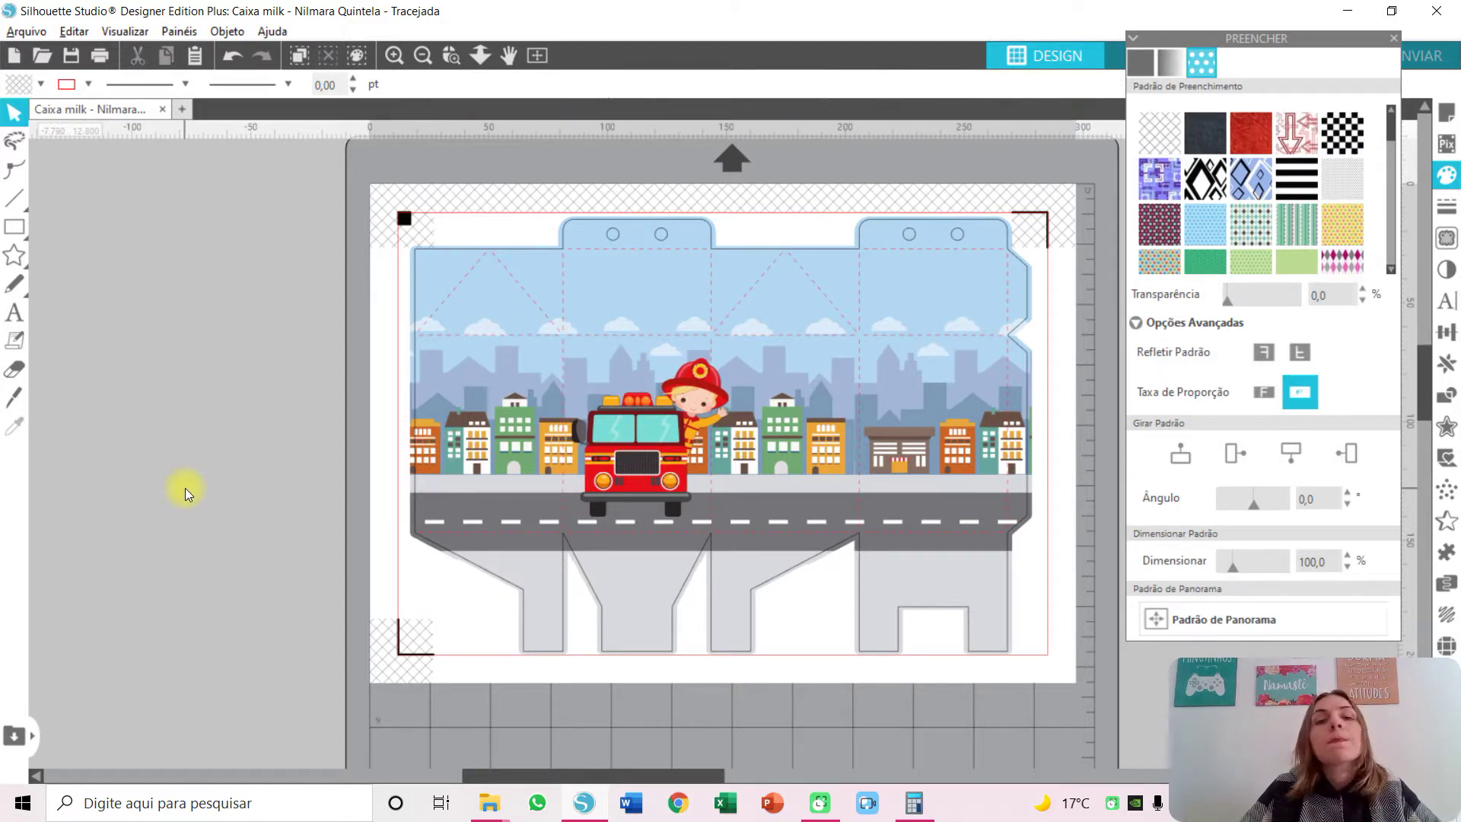
Move the fire truck picture off the page and Trace and Detach it with the threshold at 95%.
left_click(626, 464)
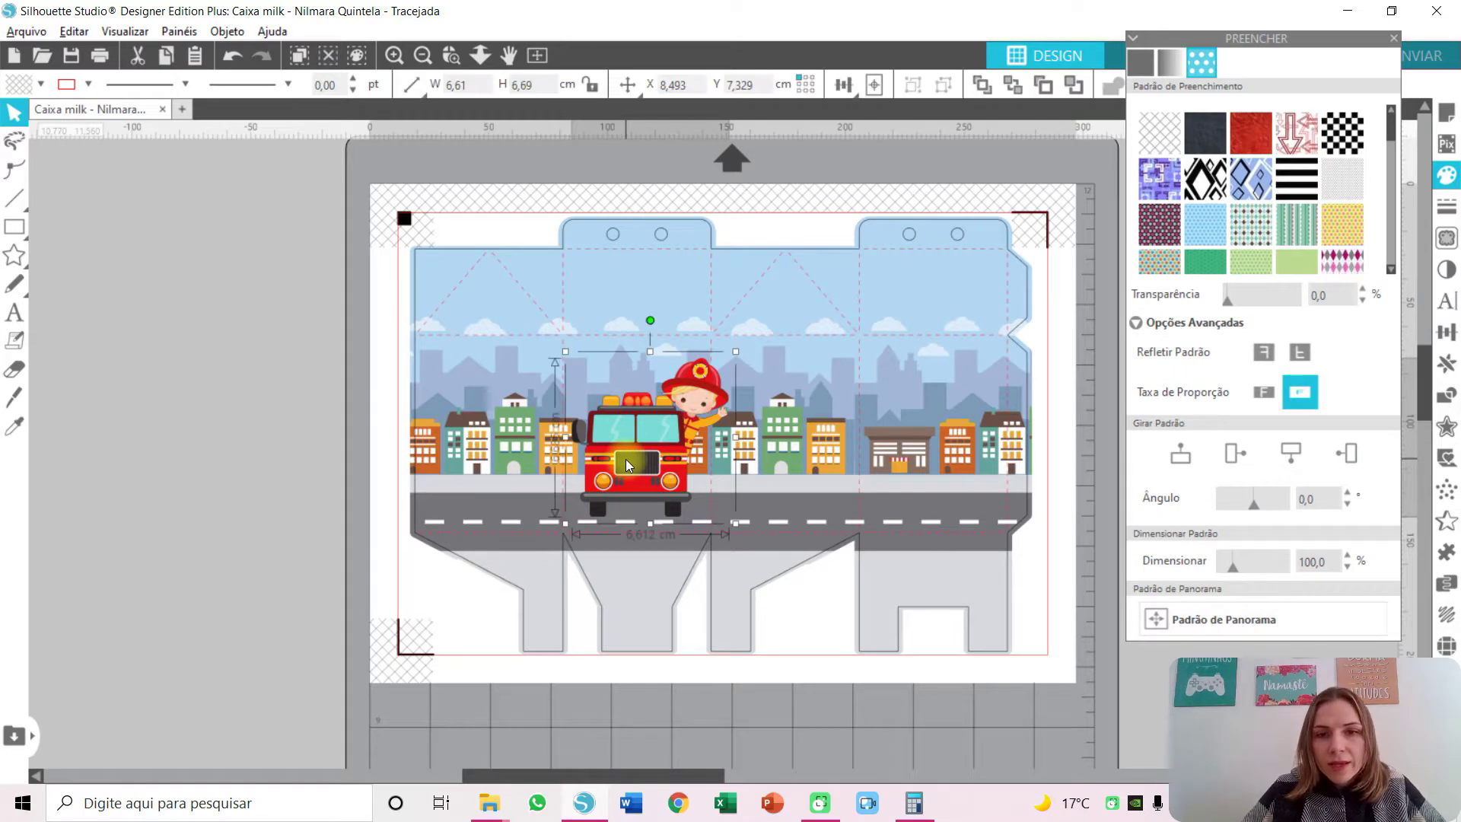
left_click_drag(654, 452, 200, 383)
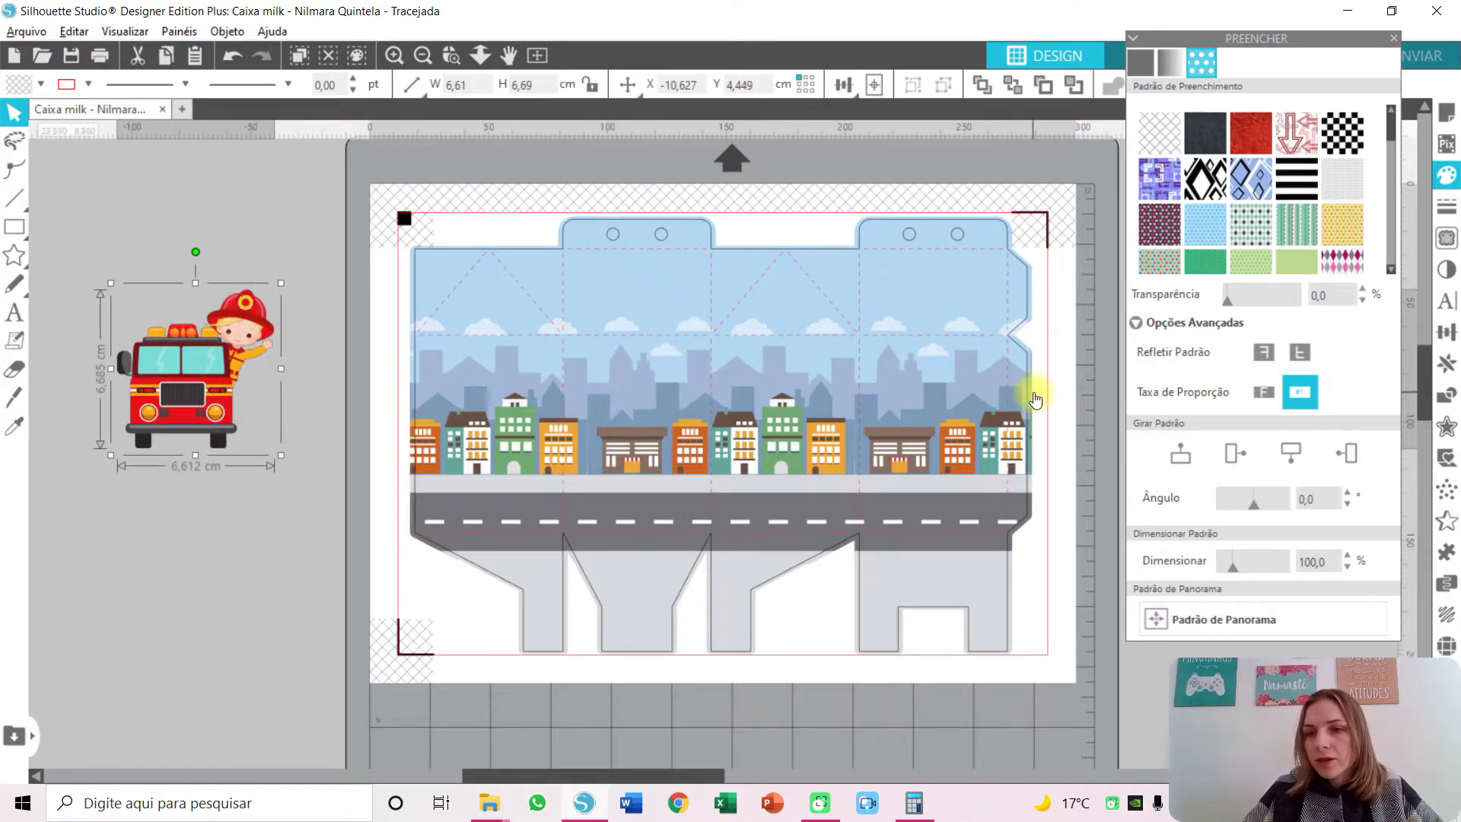
left_click(1396, 40)
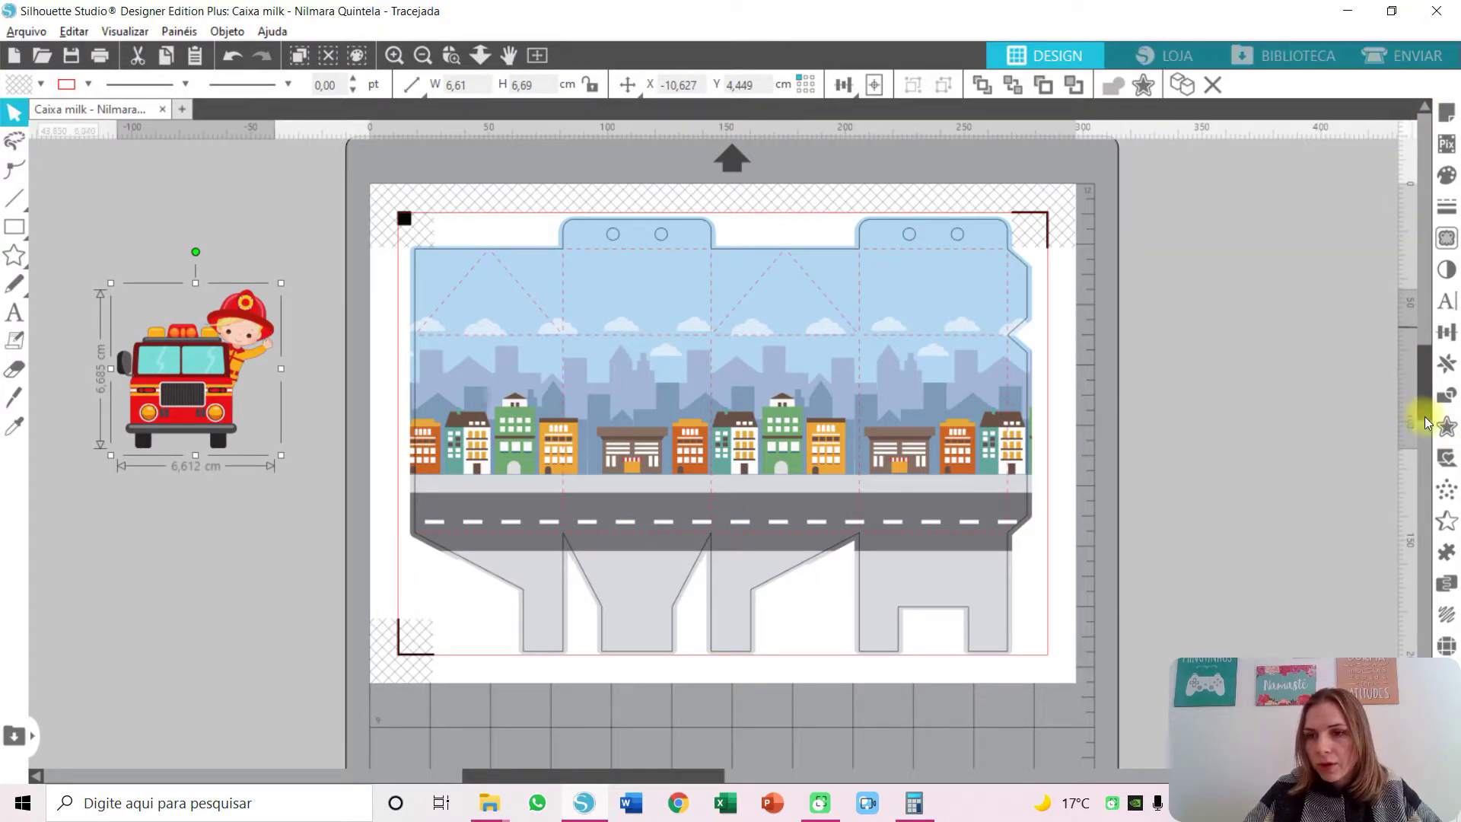
left_click(1447, 238)
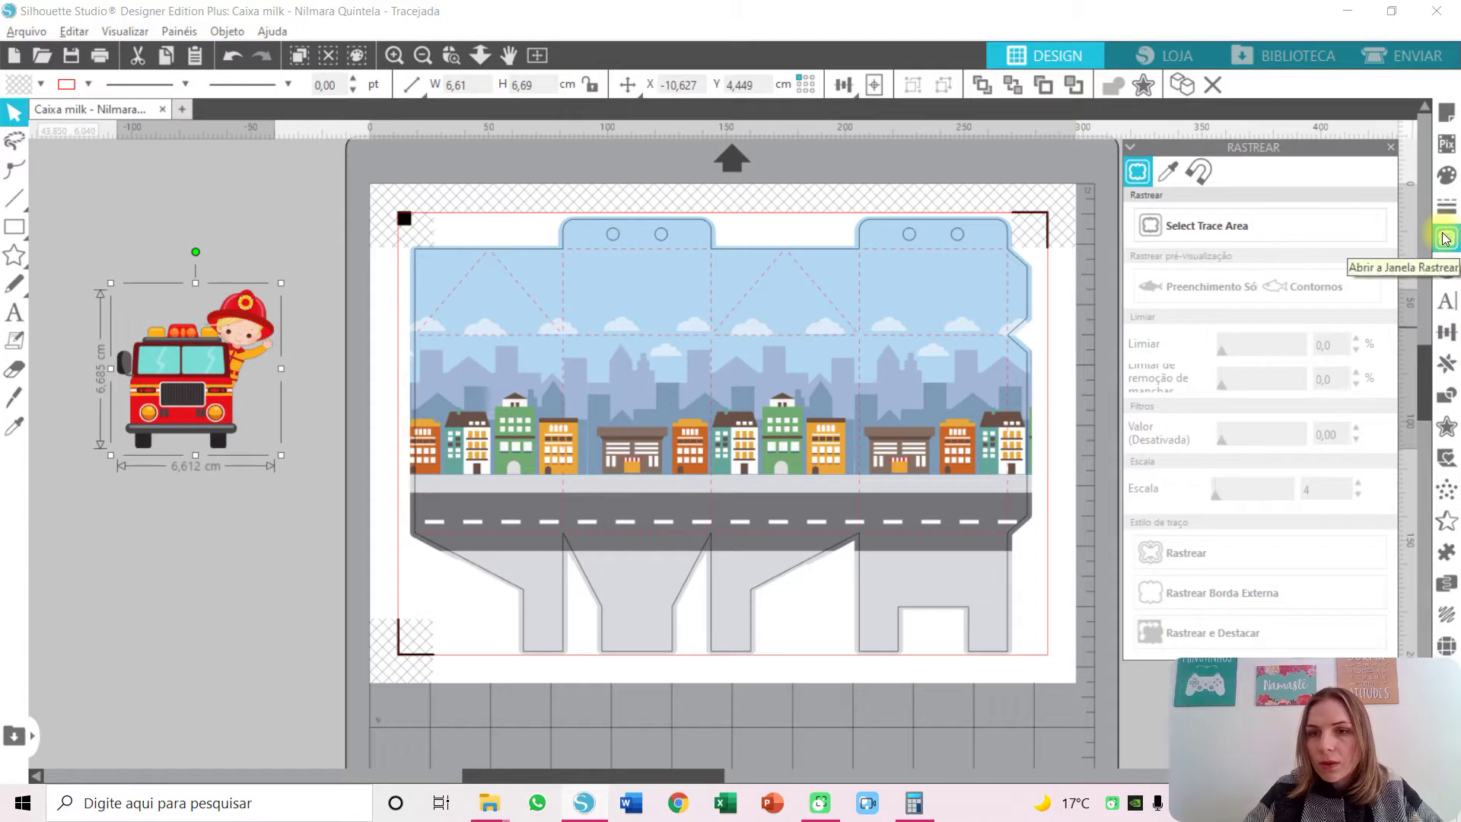
left_click(1256, 227)
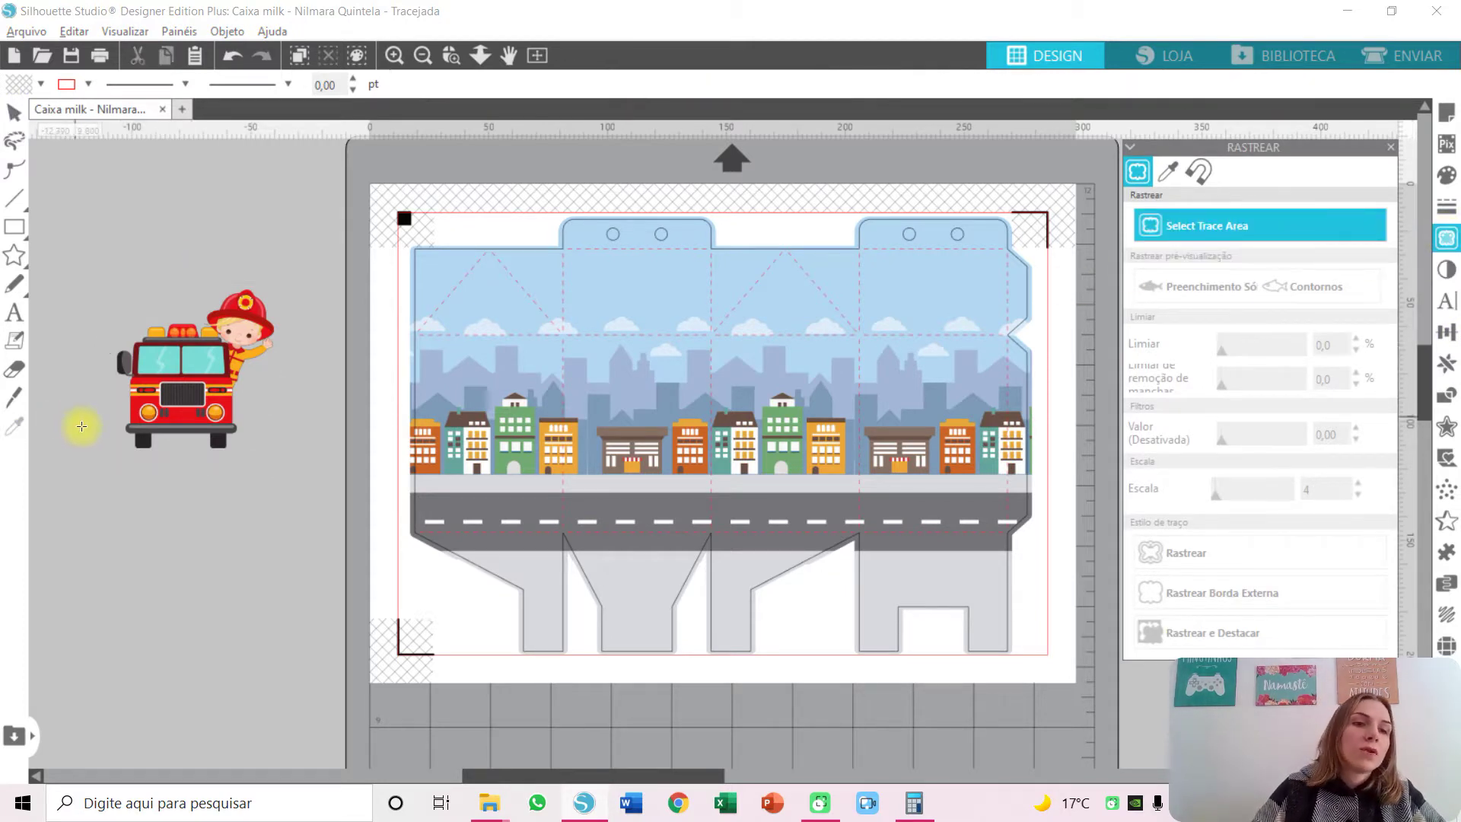
mouse_move(72, 244)
left_mouse_down()
mouse_move(291, 446)
mouse_move(297, 475)
left_mouse_up()
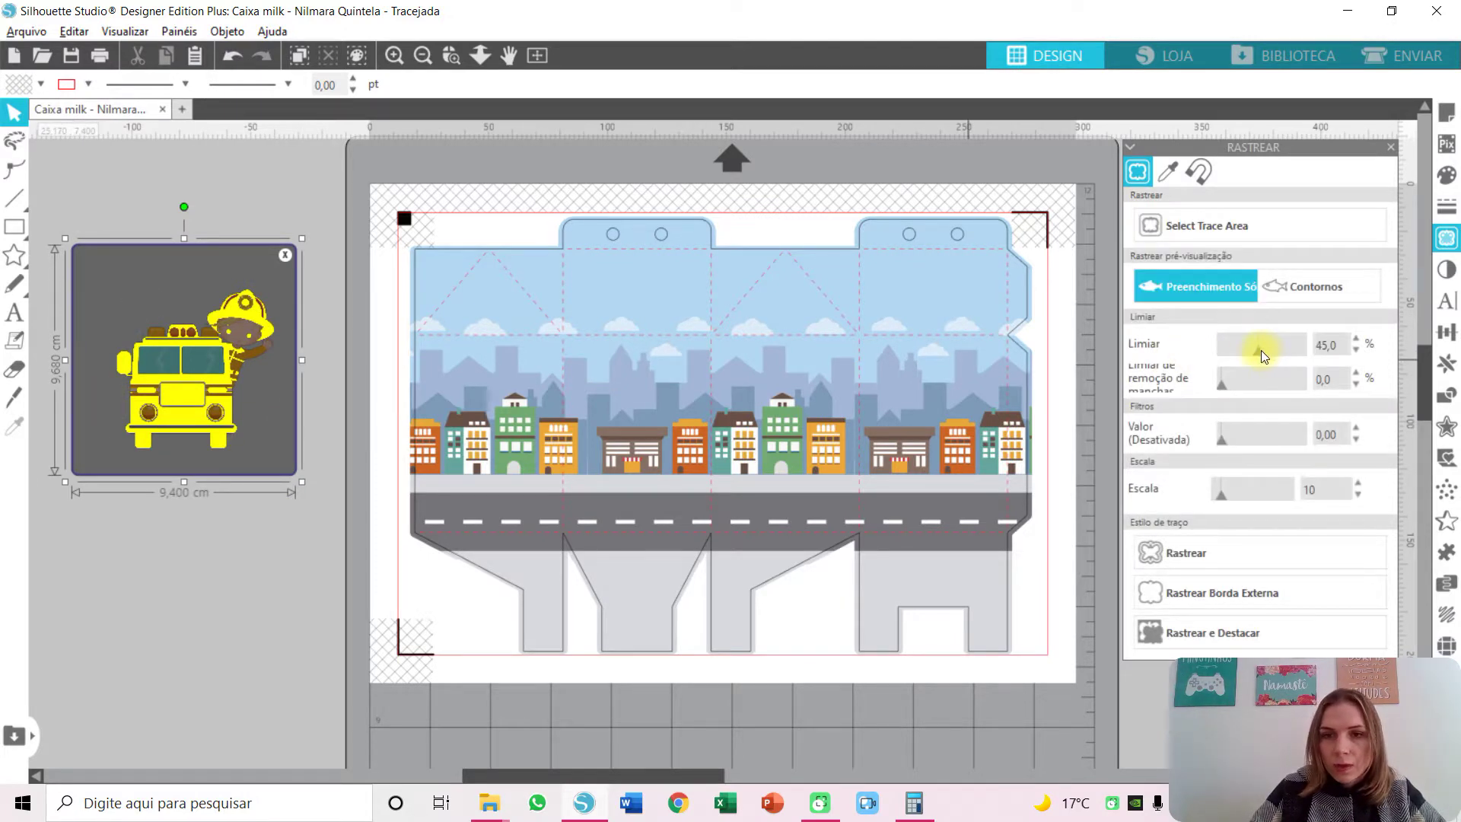
left_click_drag(1263, 350, 1289, 350)
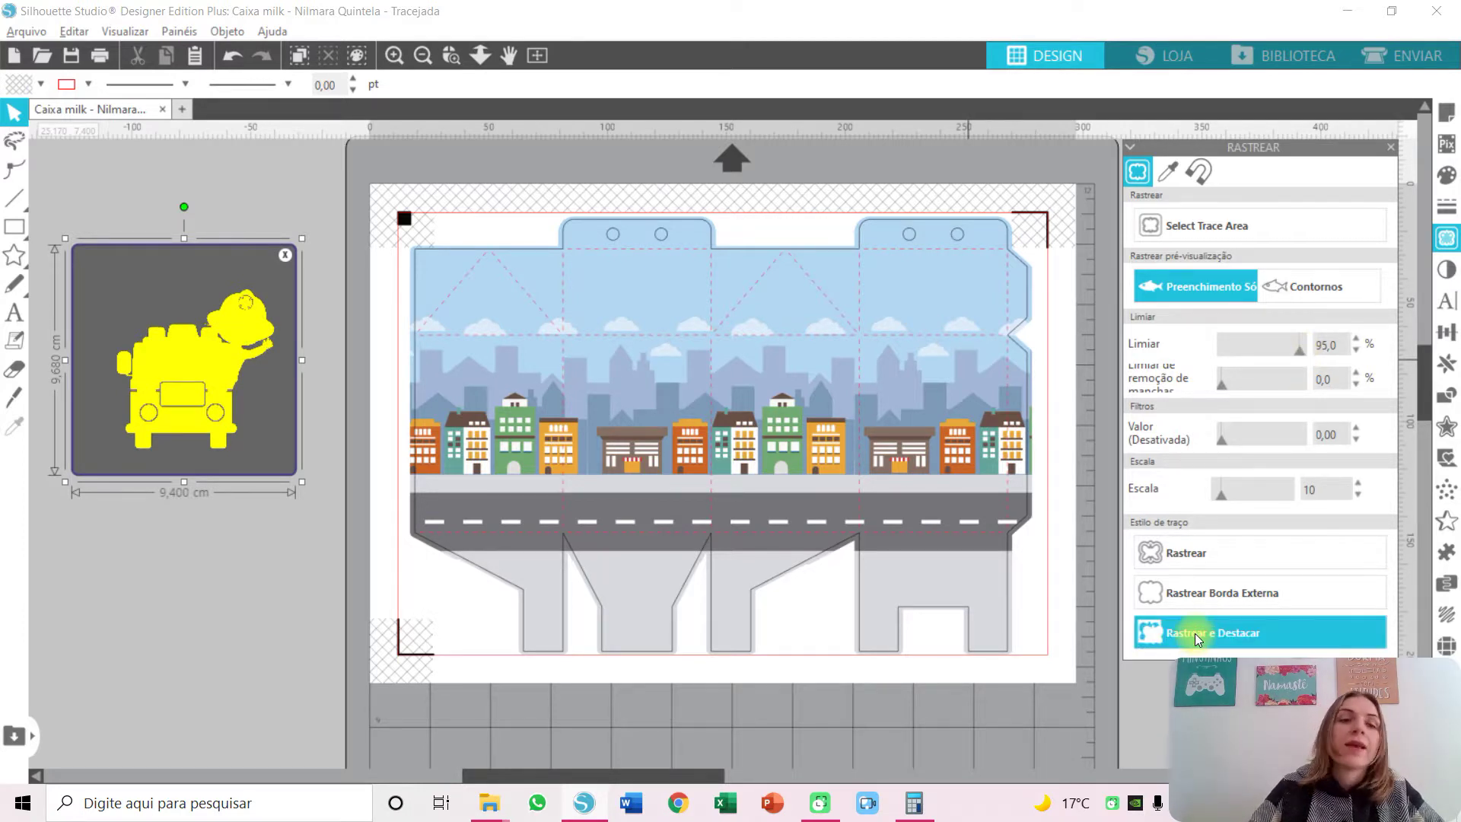
Pull the detached fire truck away from the leftover picture, delete the leftovers and place the cutout beside the page.
left_click_drag(158, 363, 216, 630)
mouse_move(68, 232)
left_mouse_down()
mouse_move(67, 253)
mouse_move(284, 462)
left_mouse_up()
key("Delete")
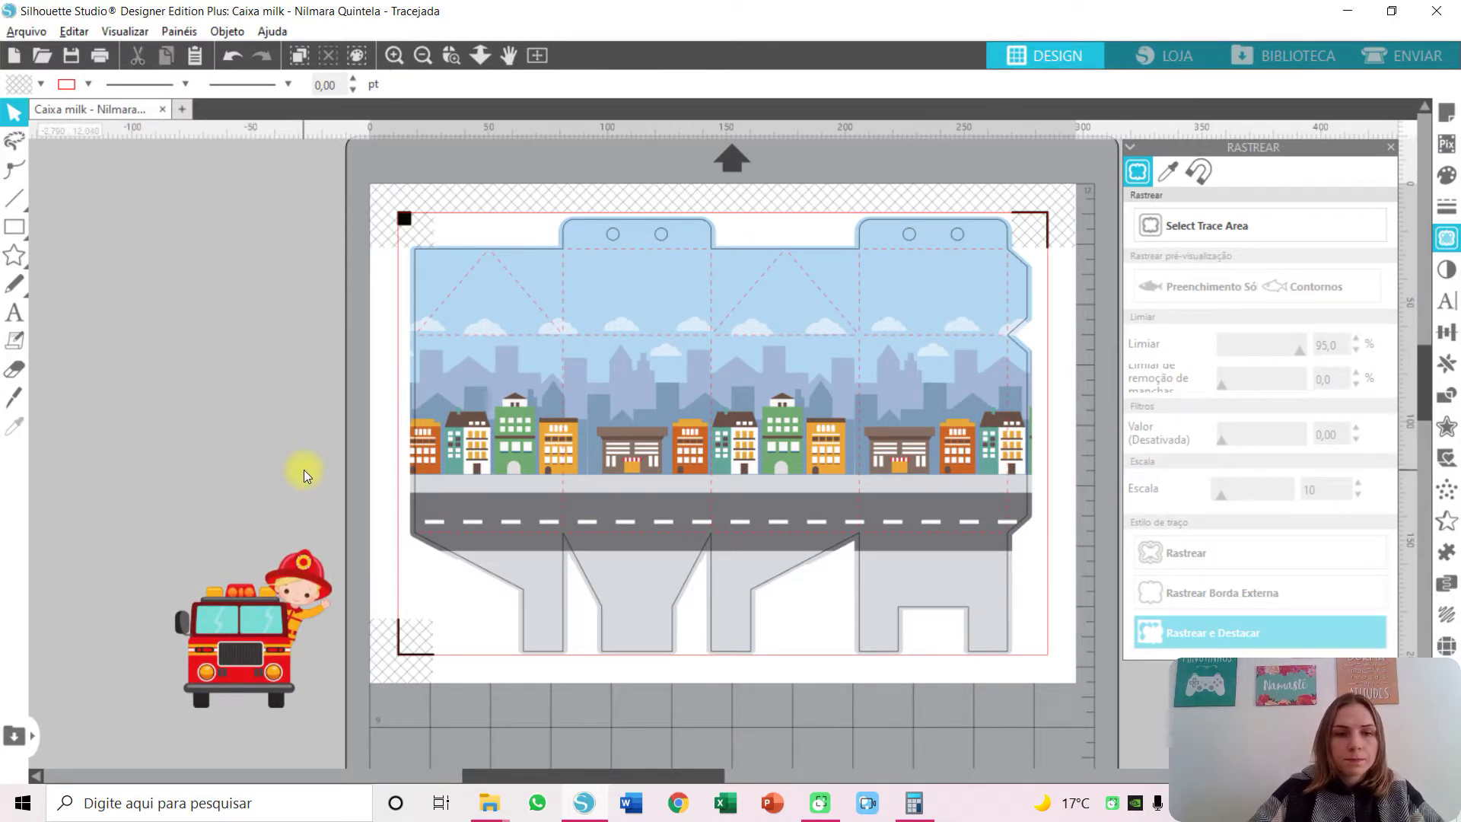
left_click_drag(282, 654, 231, 429)
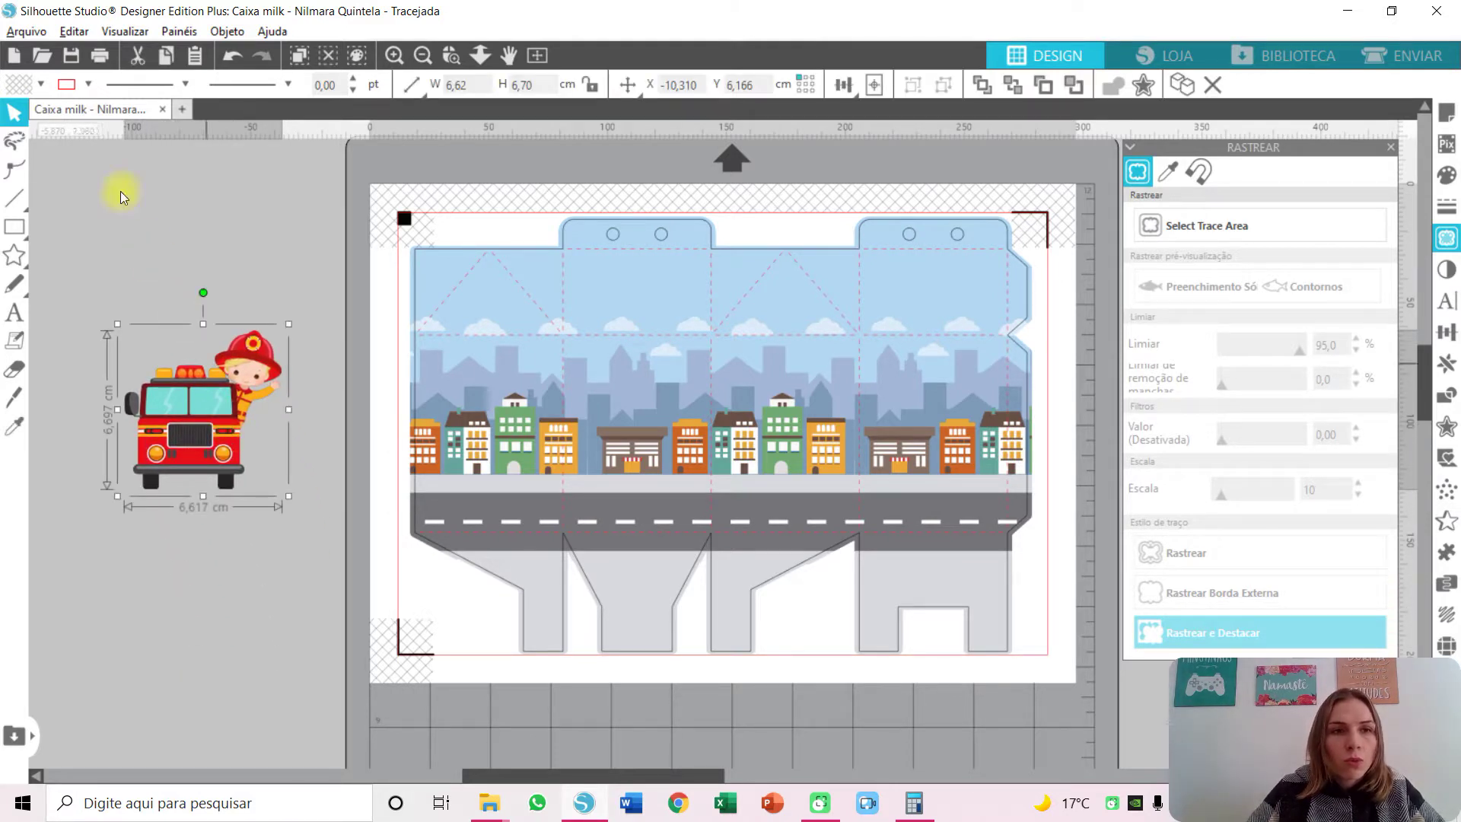
Set the line colour of the detached fire truck cutout to black.
left_click(88, 83)
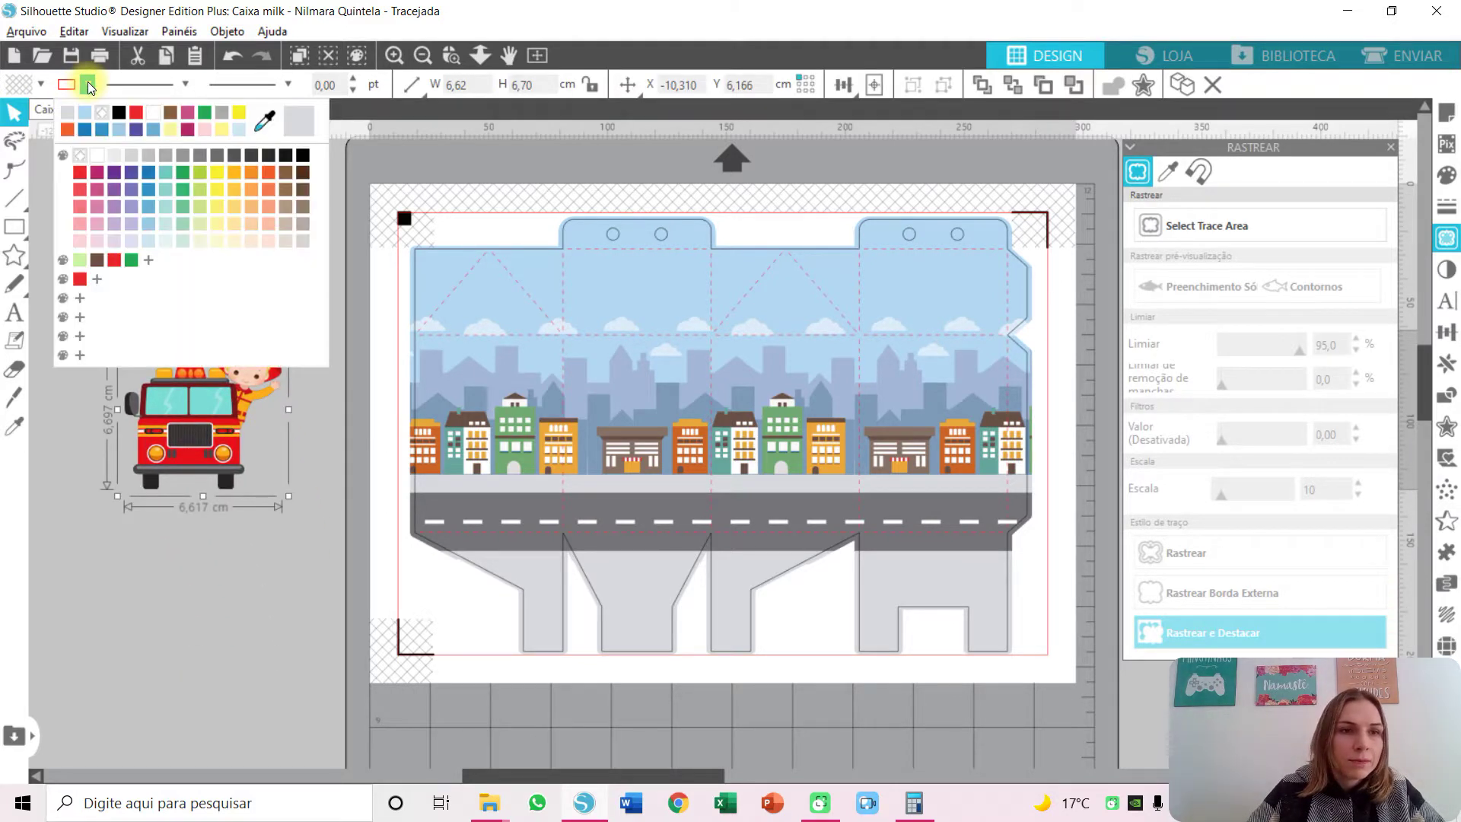
left_click(118, 112)
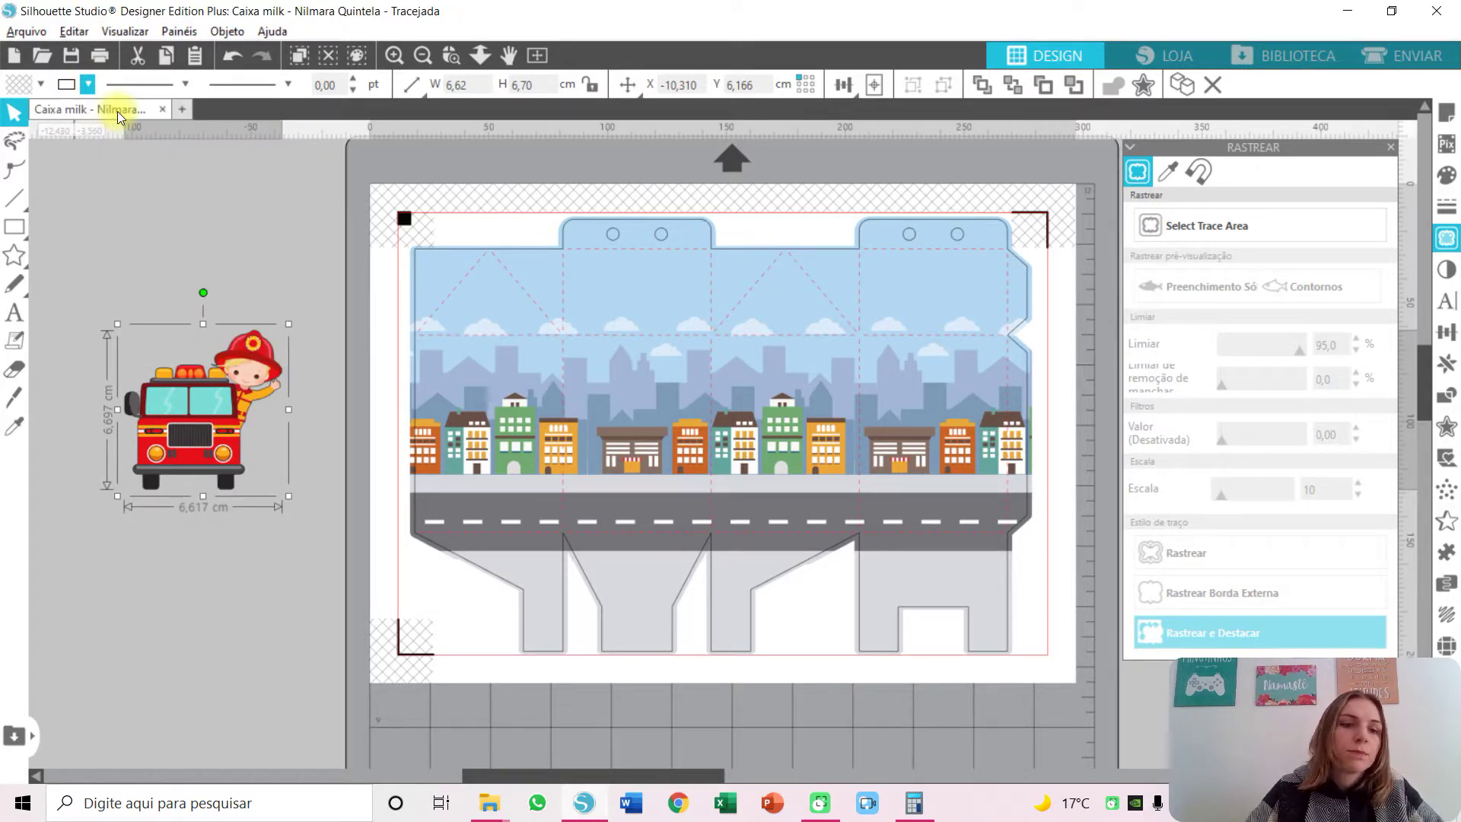
key("i")
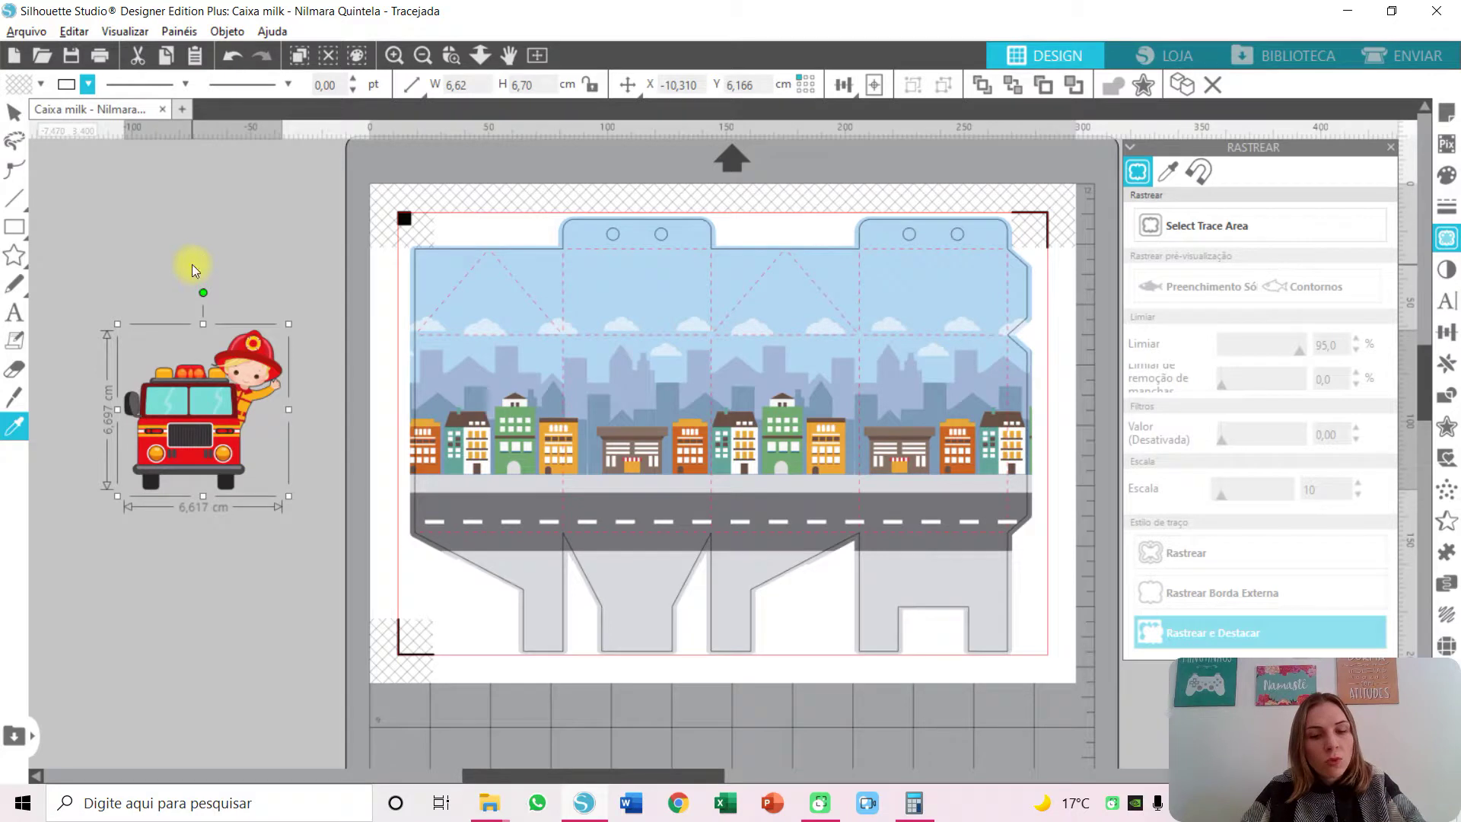
Duplicate the fire truck cutout, place the copy over the box's upper sky area and set its line colour to red.
key("ctrl+d")
left_click_drag(295, 555, 574, 327)
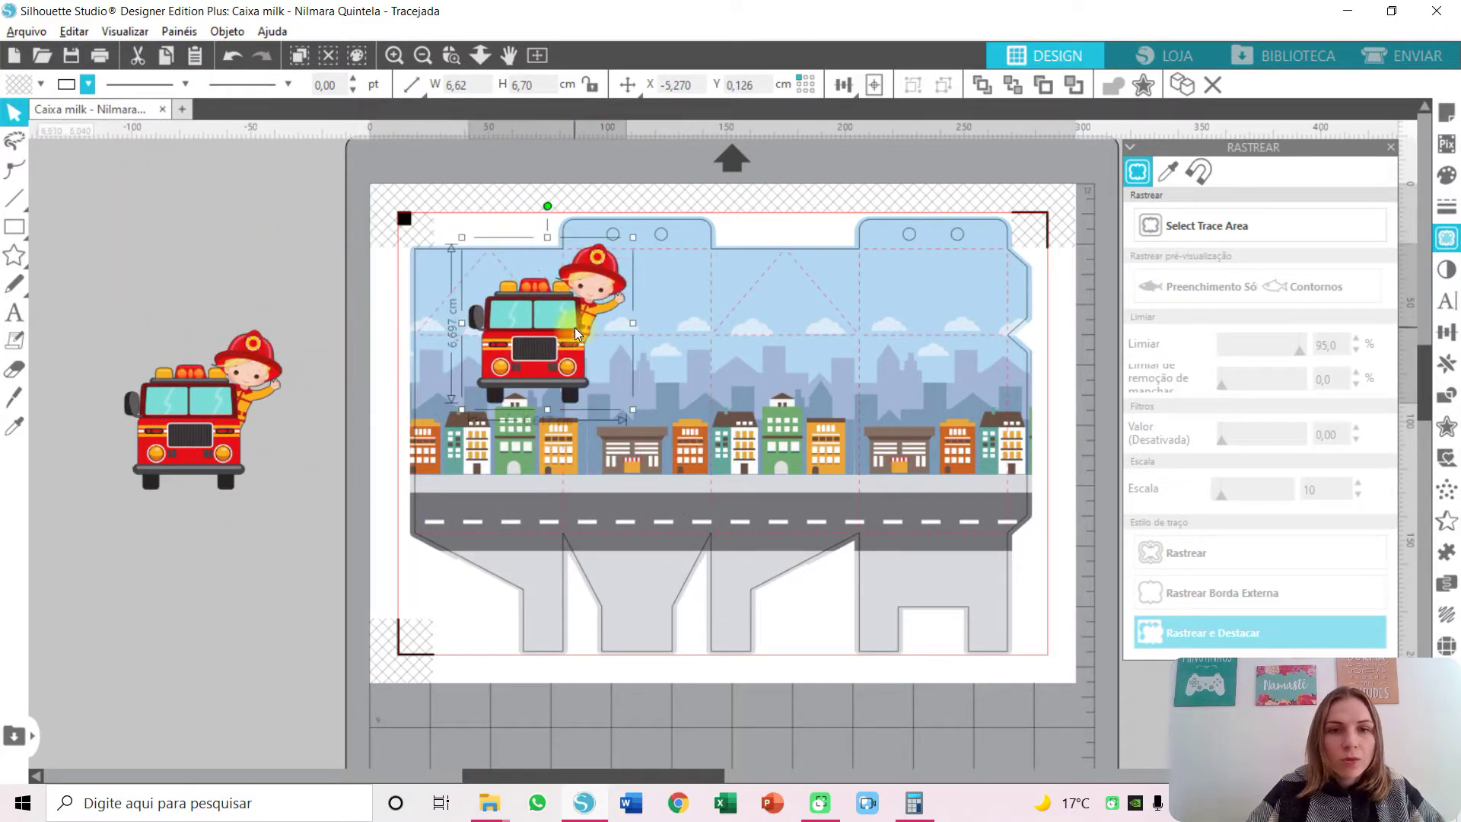
left_click(89, 84)
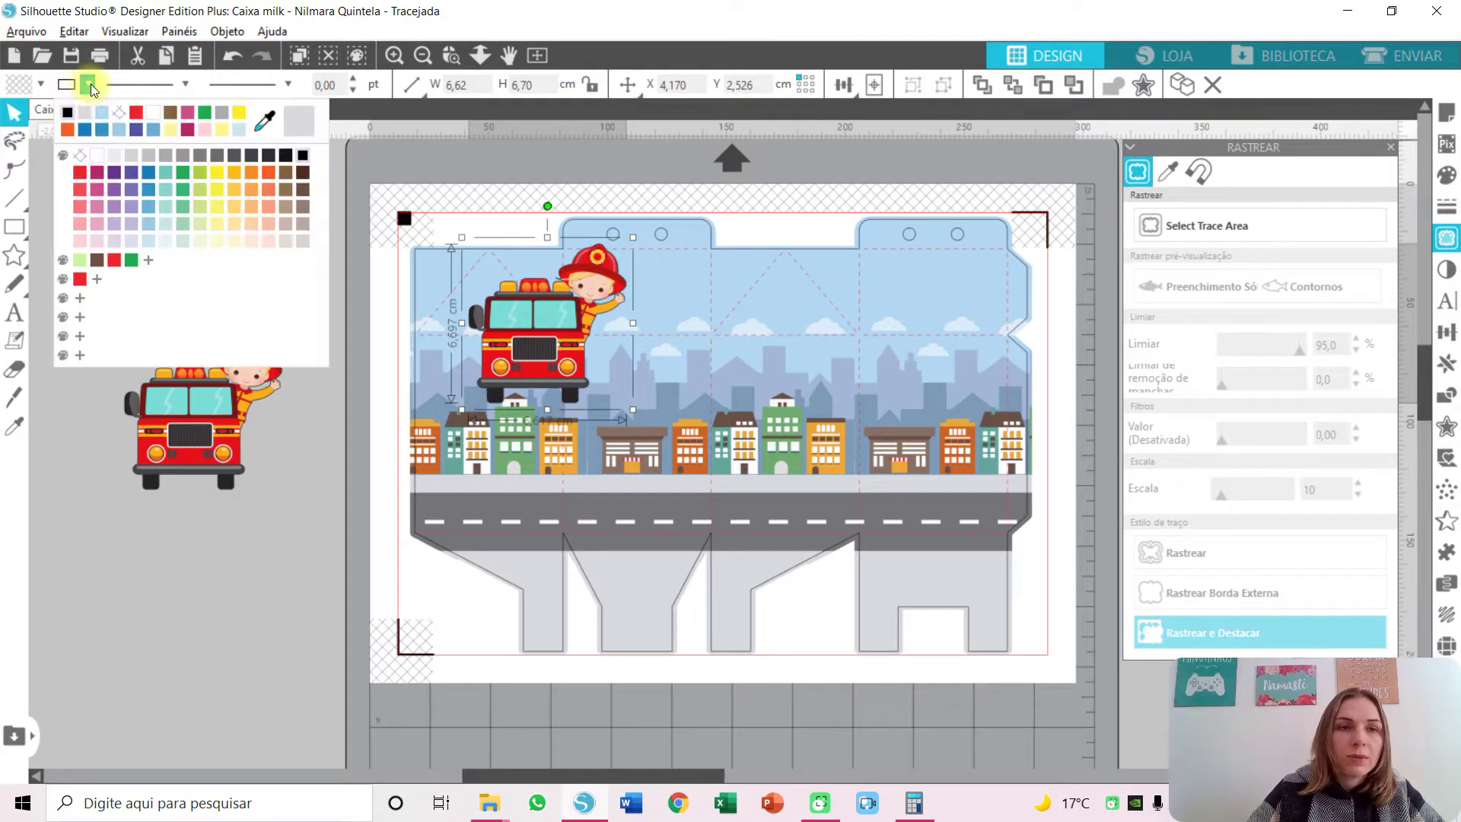
left_click(121, 112)
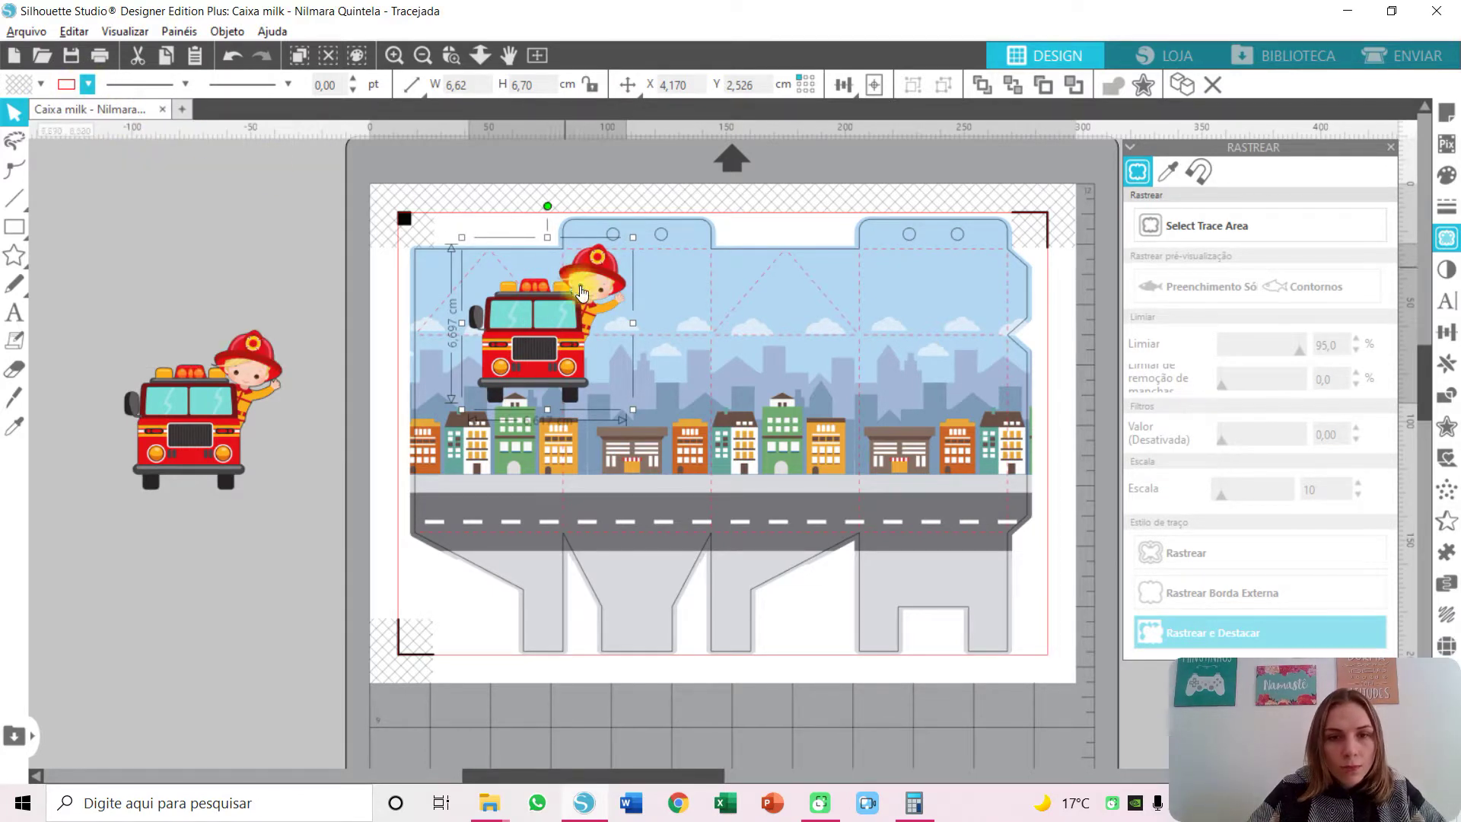
Place the truck copy on the road of the box's second panel and add a 0.1 cm Offset around the cutout beside the page.
left_click_drag(549, 352, 653, 463)
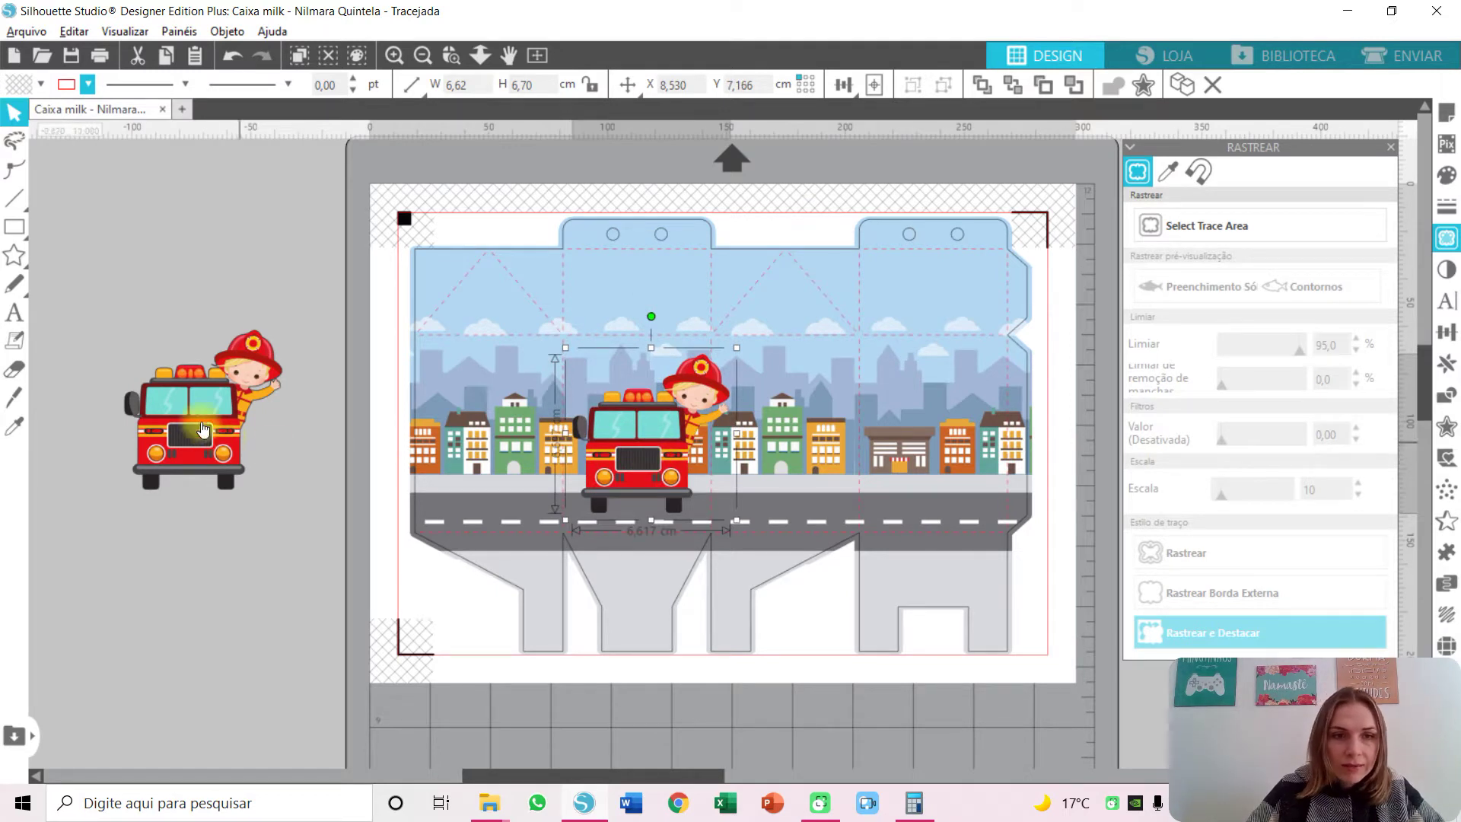
left_click(183, 447)
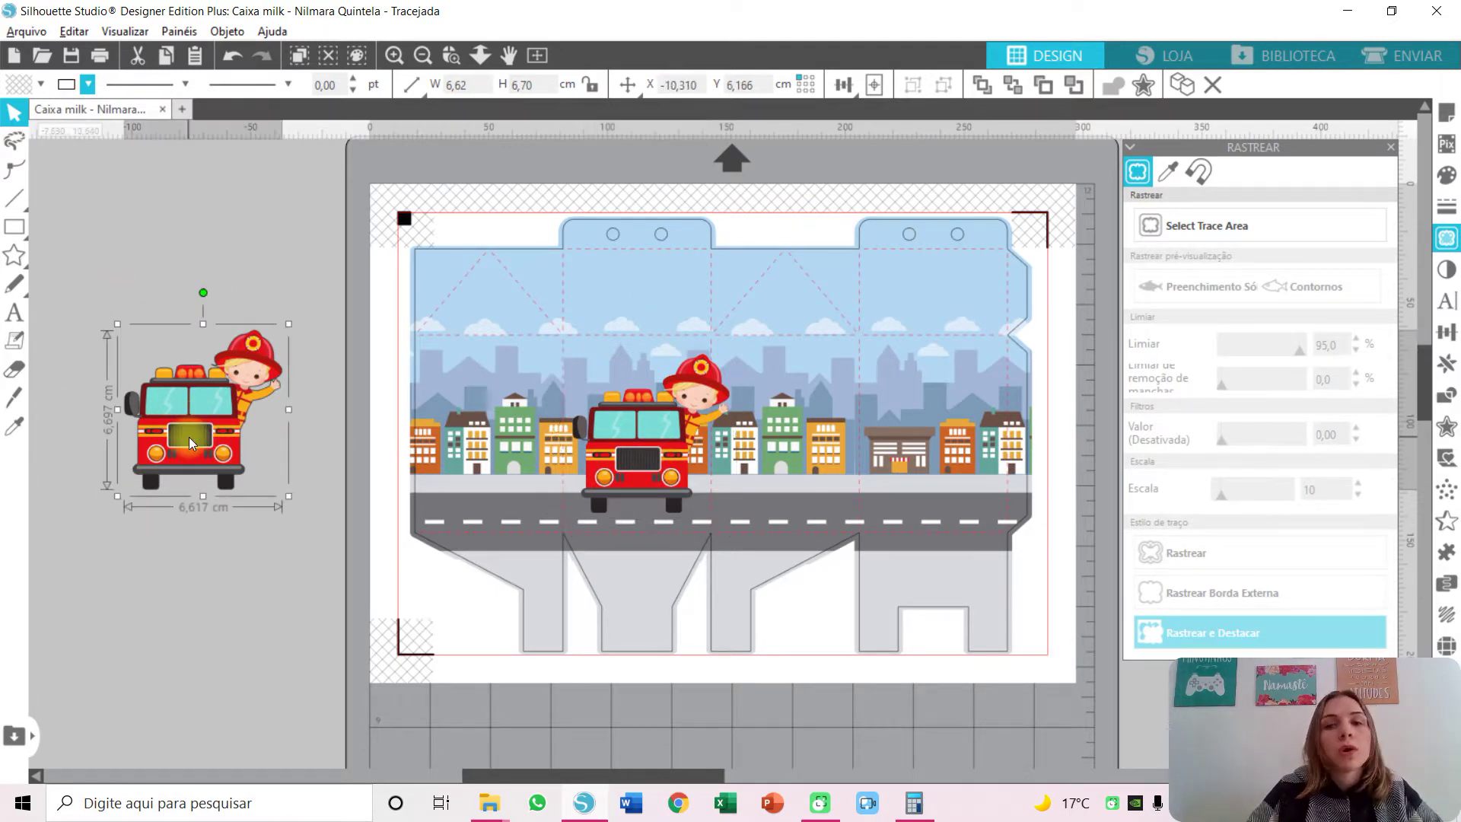
left_click(1445, 426)
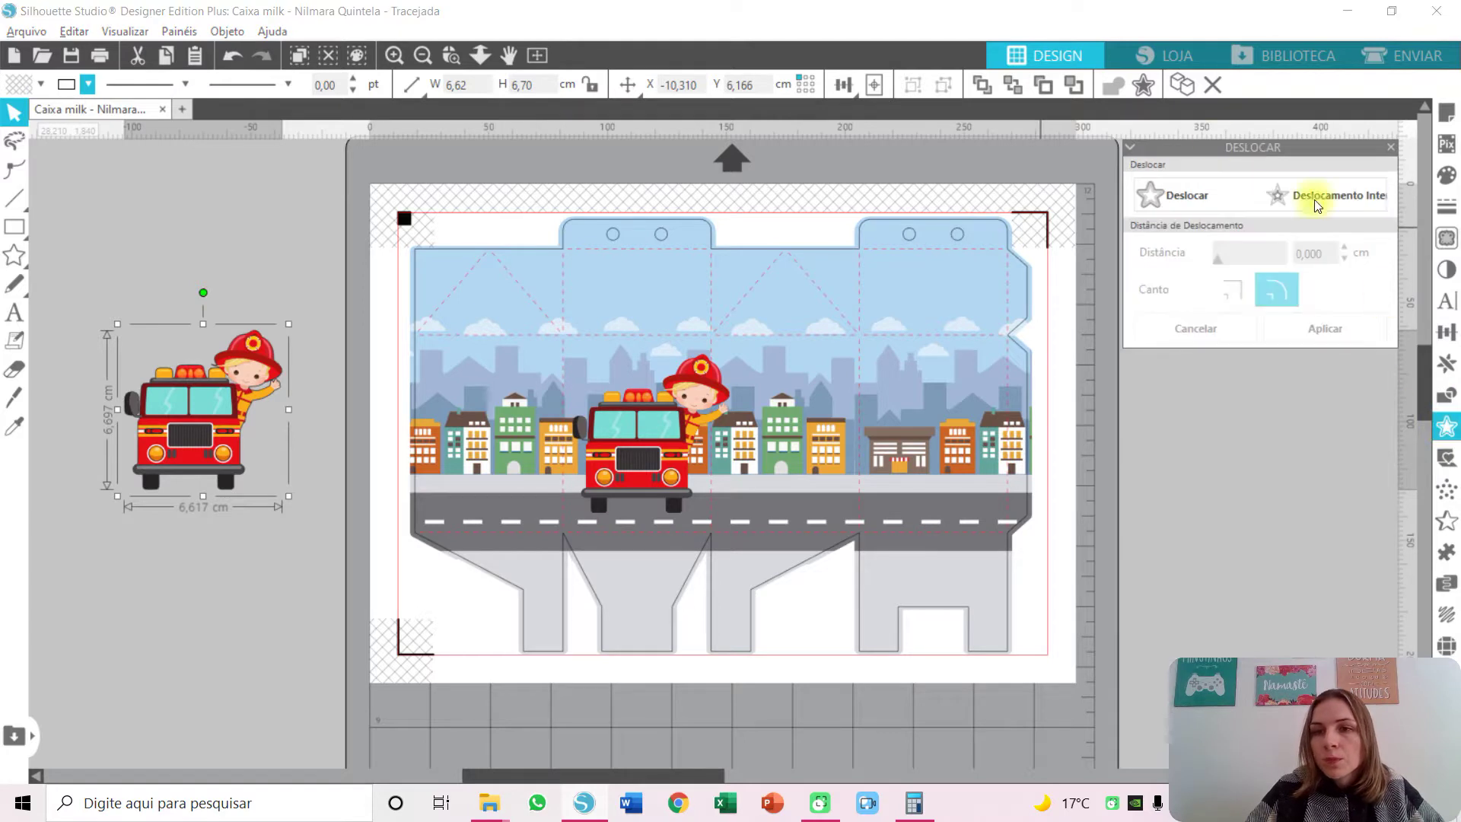
left_click(1173, 198)
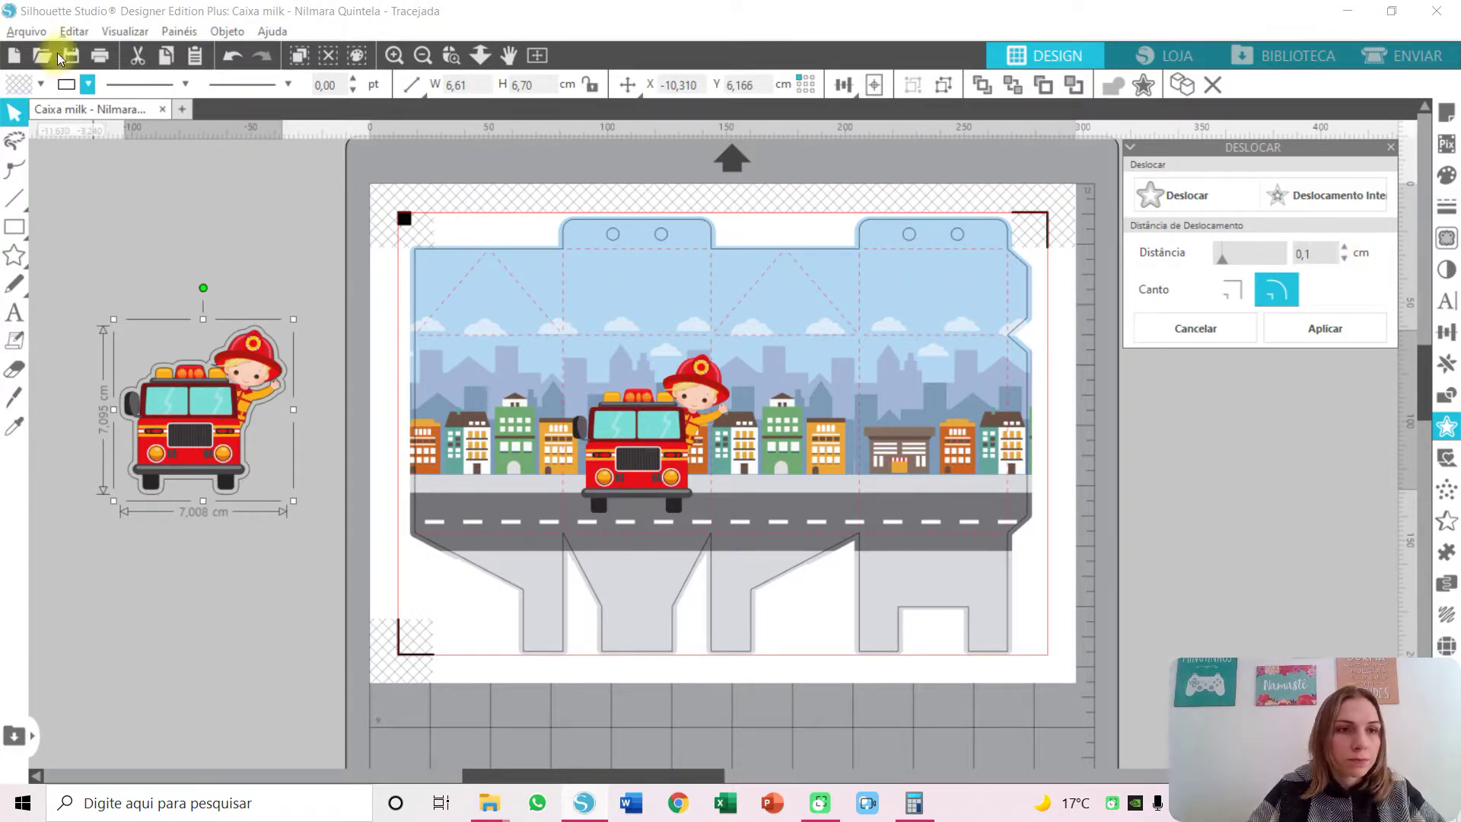
Fill the truck's offset shape with a dark red sampled from the truck and set the line colour to transparent.
left_click(40, 86)
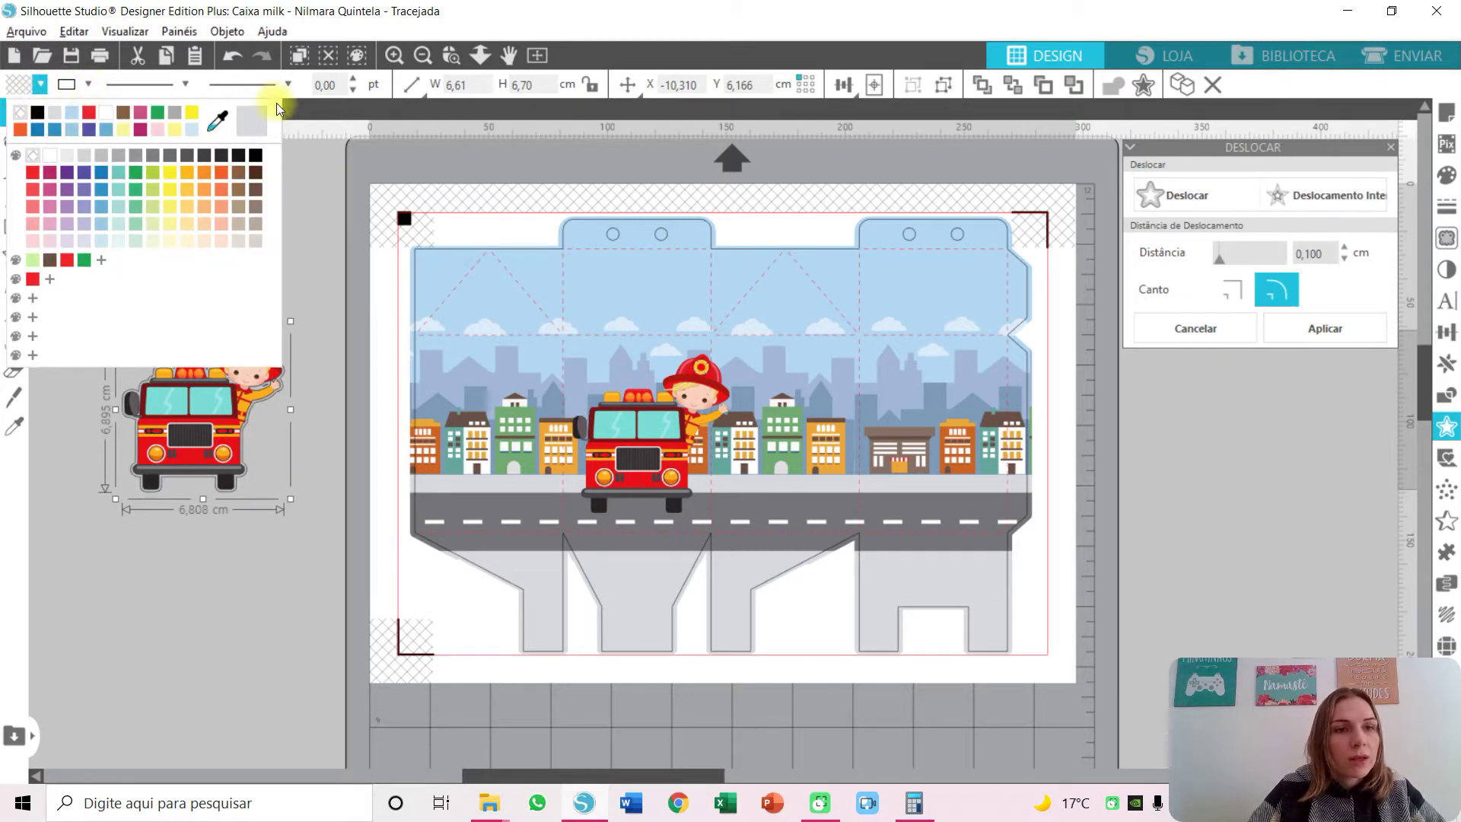
left_click(217, 123)
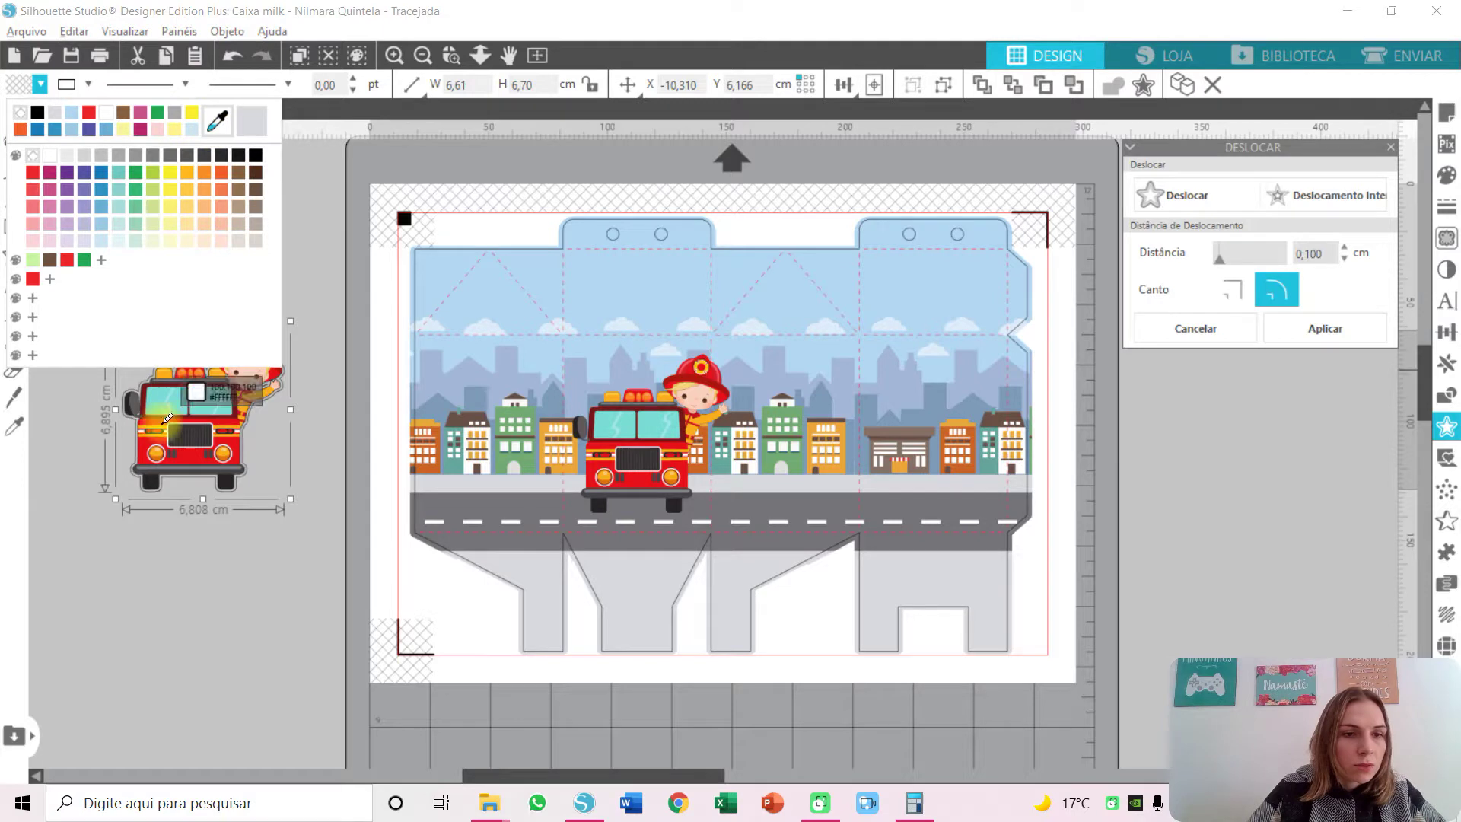
left_click(145, 455)
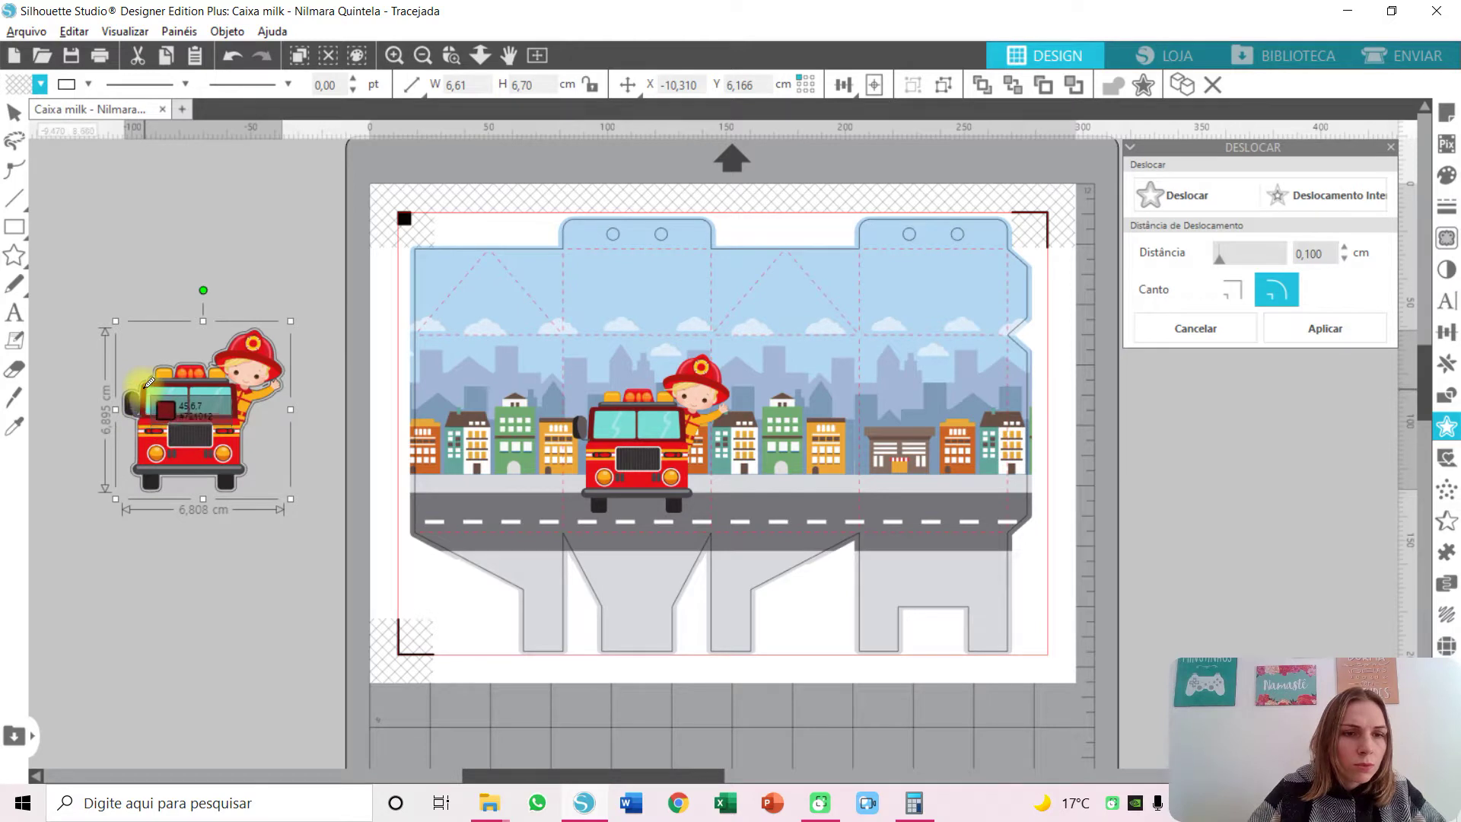
left_click(276, 362)
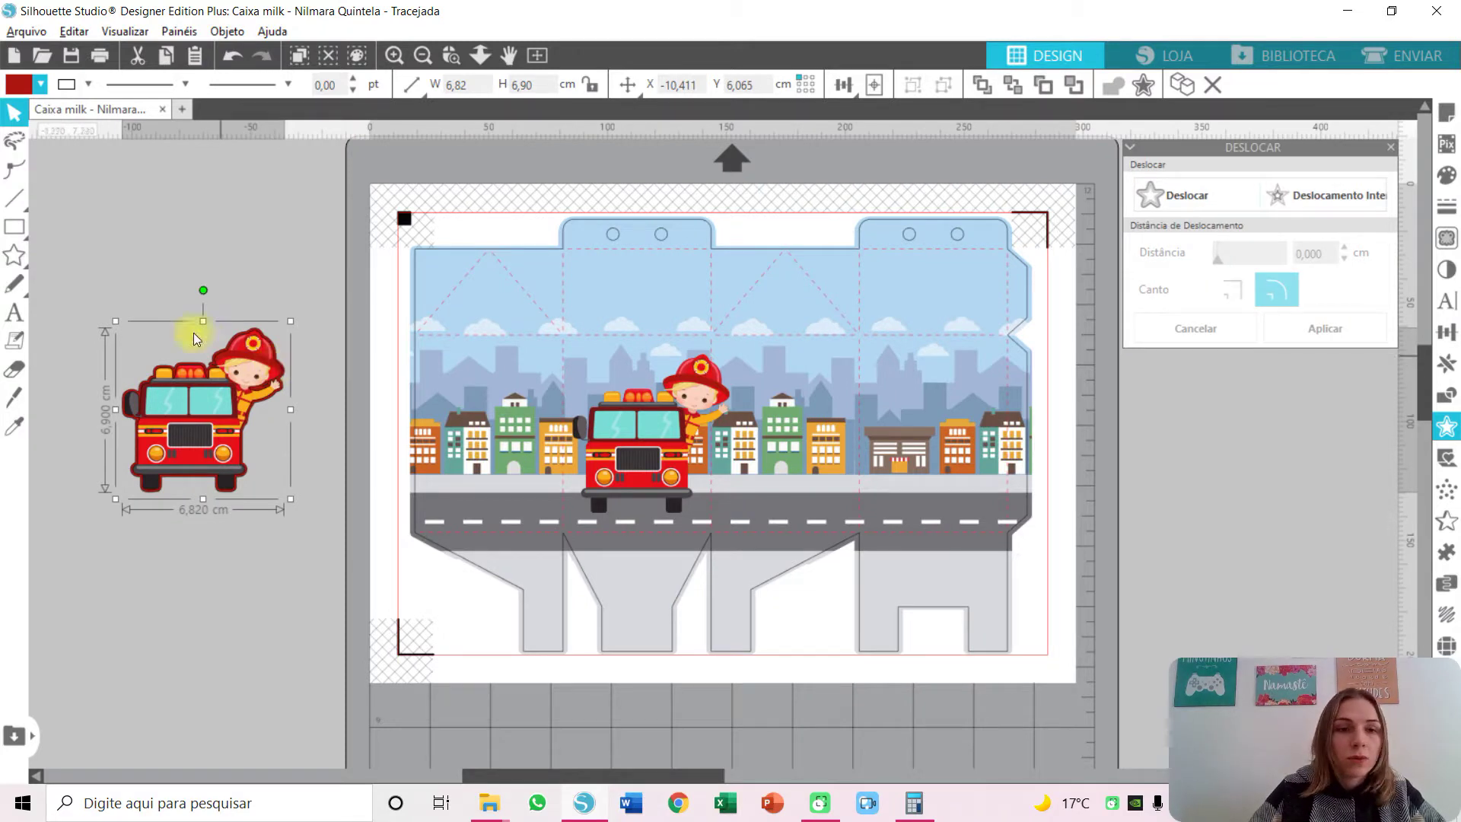
left_click(89, 84)
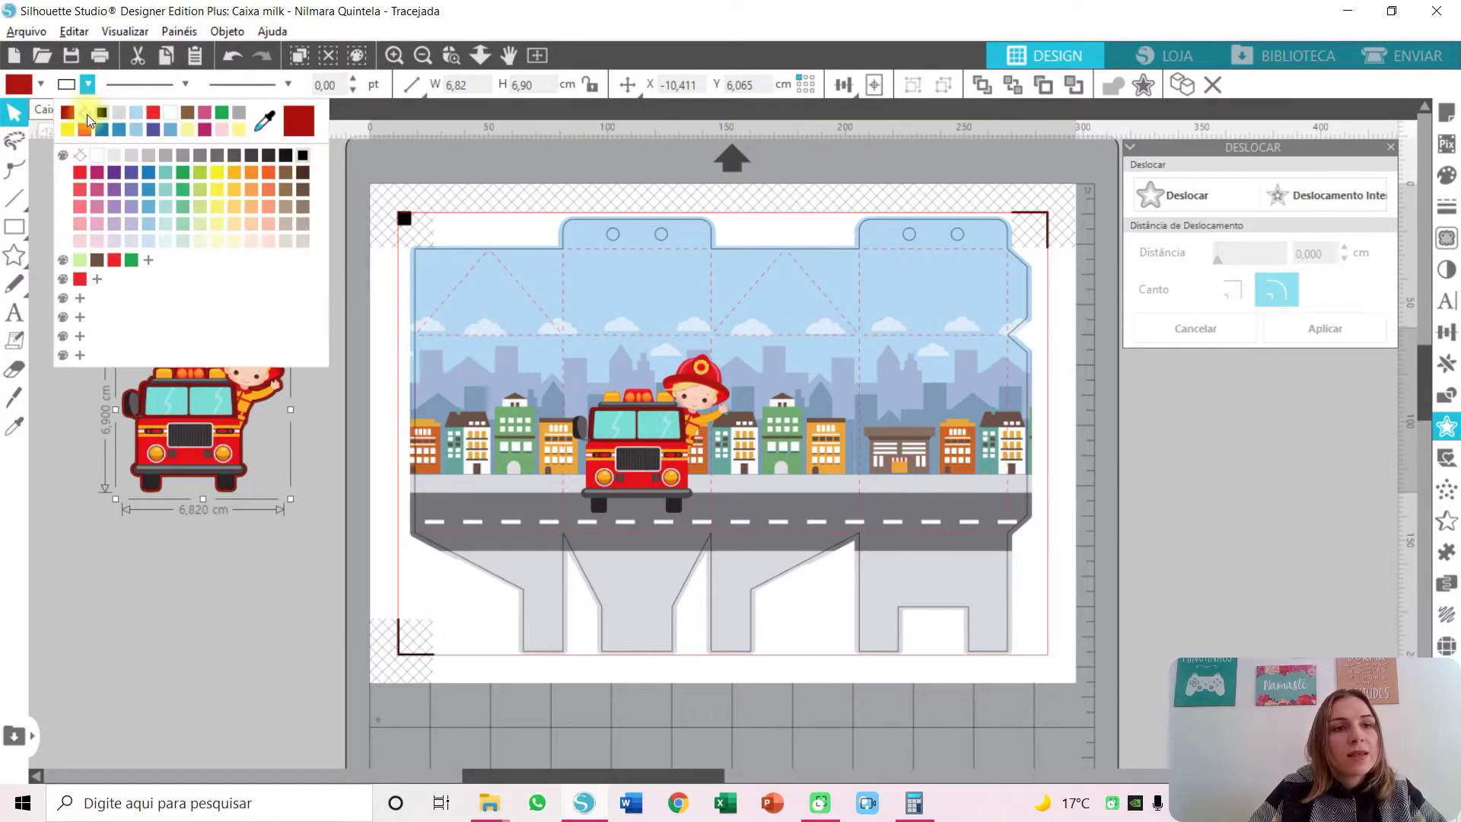
left_click(85, 111)
left_click(244, 594)
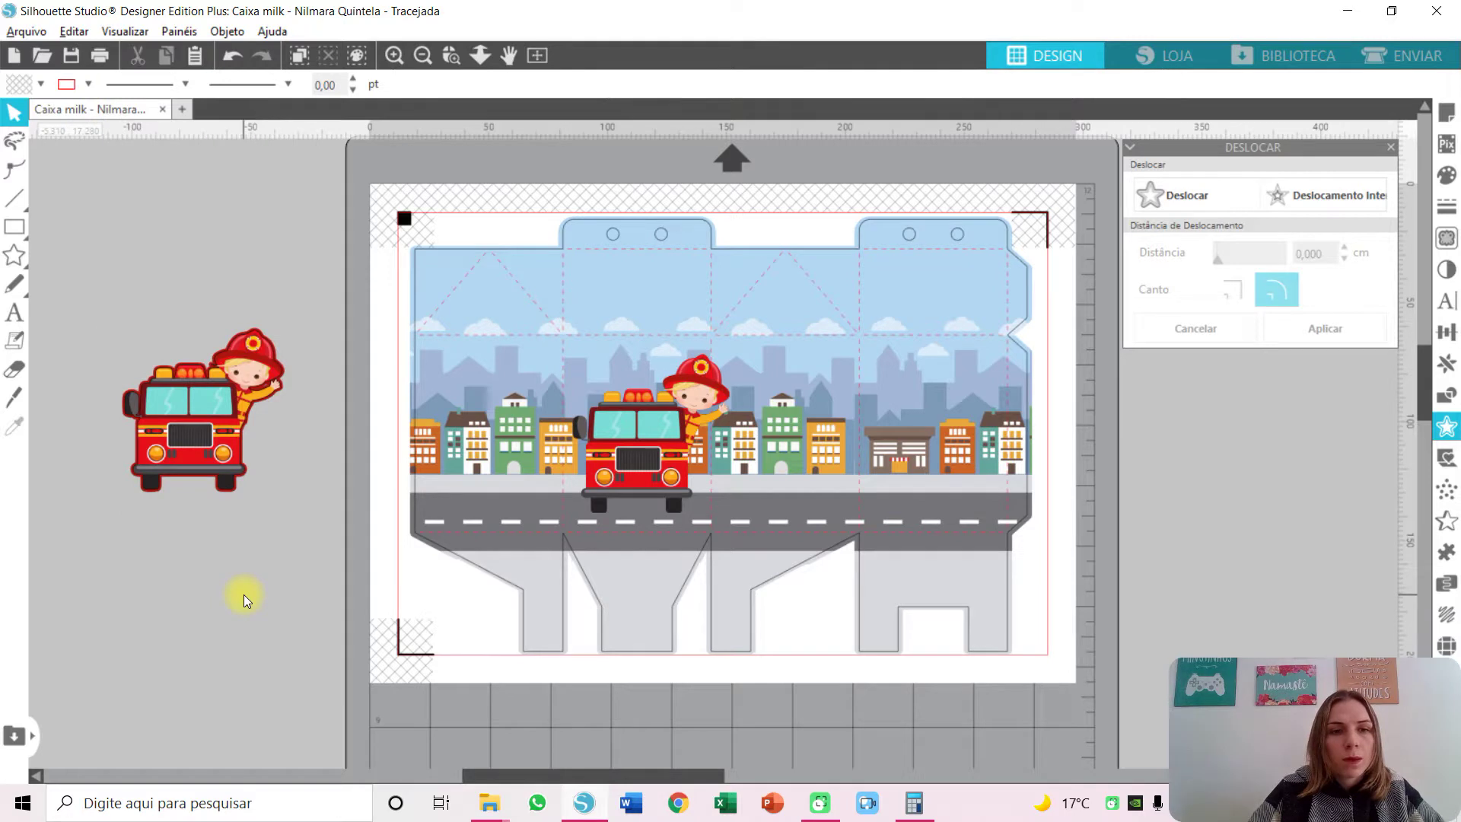
left_click(219, 454)
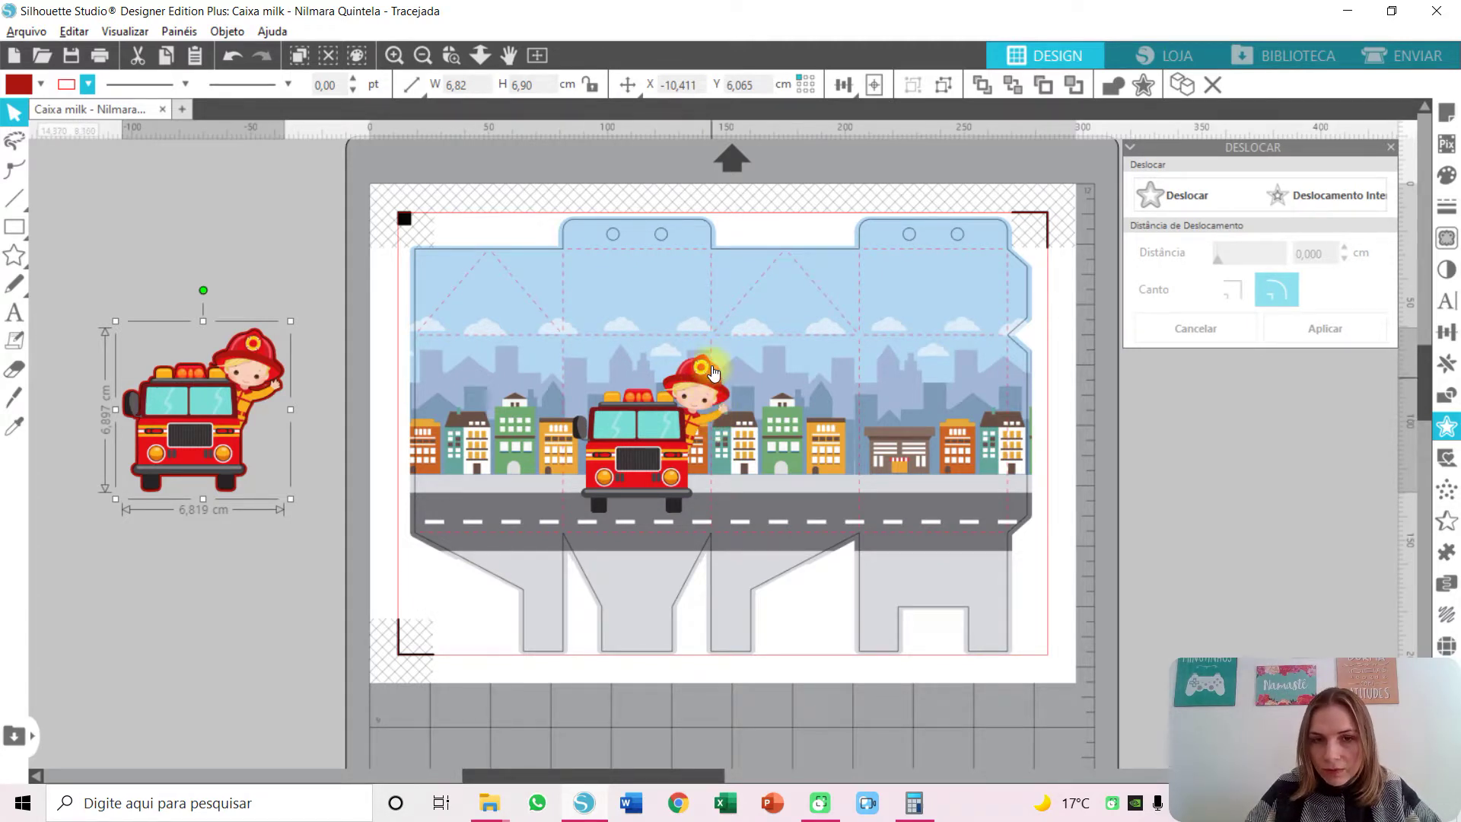
Move the box's truck off the page and slice vertically through the firefighter's outstretched arm and helmet edge with the Knife tool.
left_click(637, 466)
left_click_drag(637, 466, 227, 633)
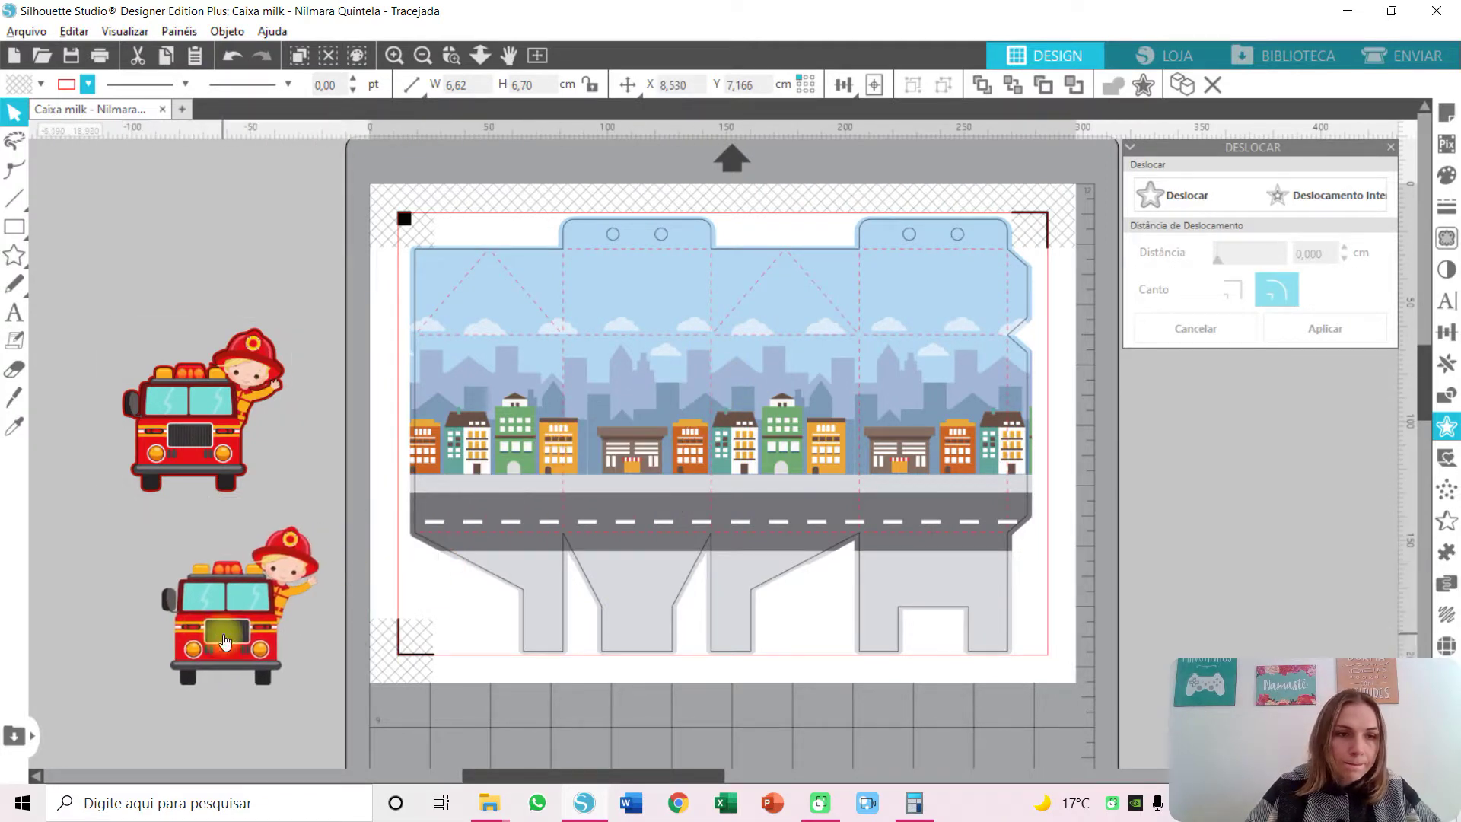
left_click(16, 398)
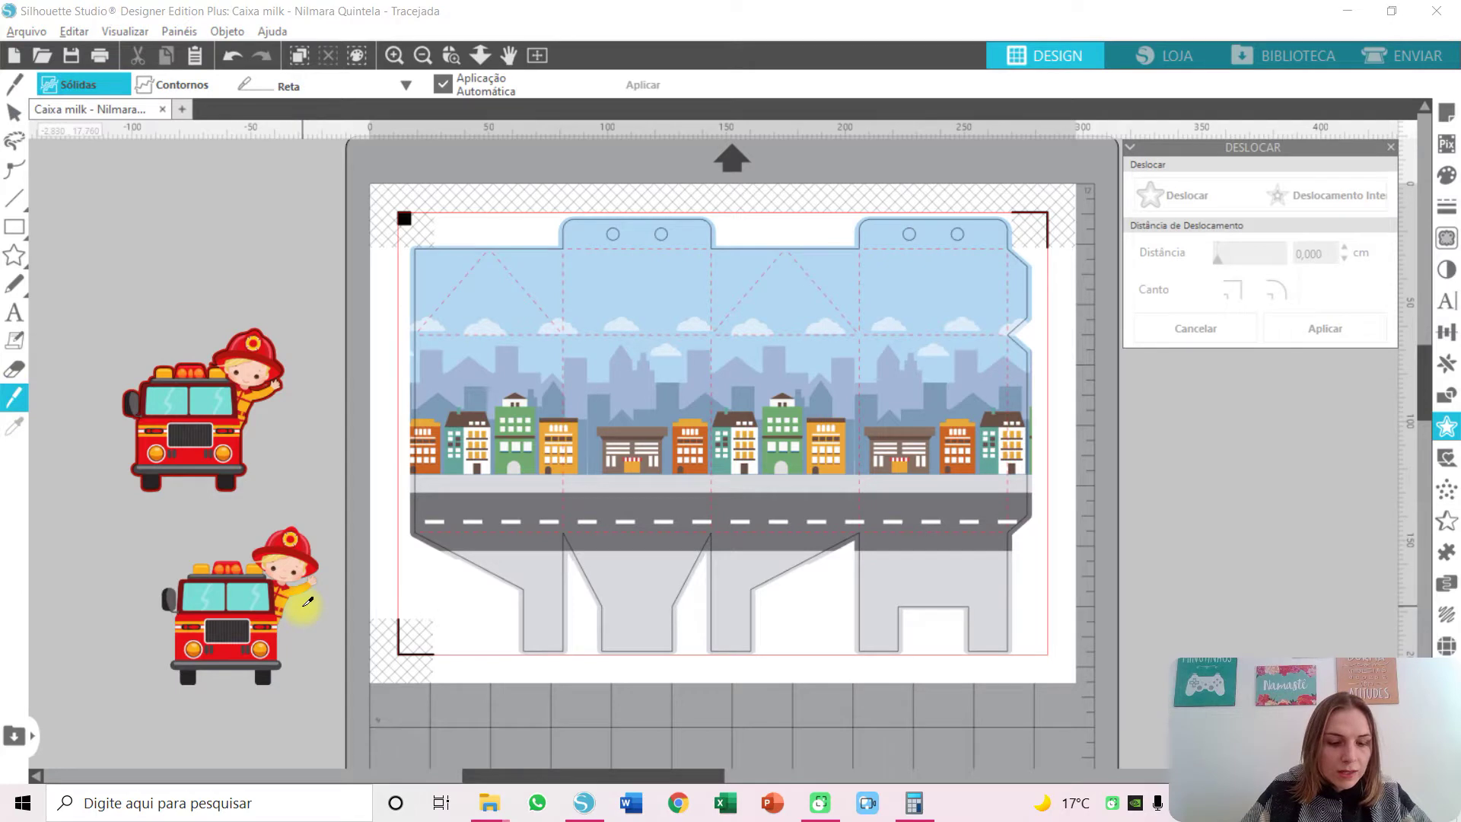
left_click_drag(307, 601, 301, 503)
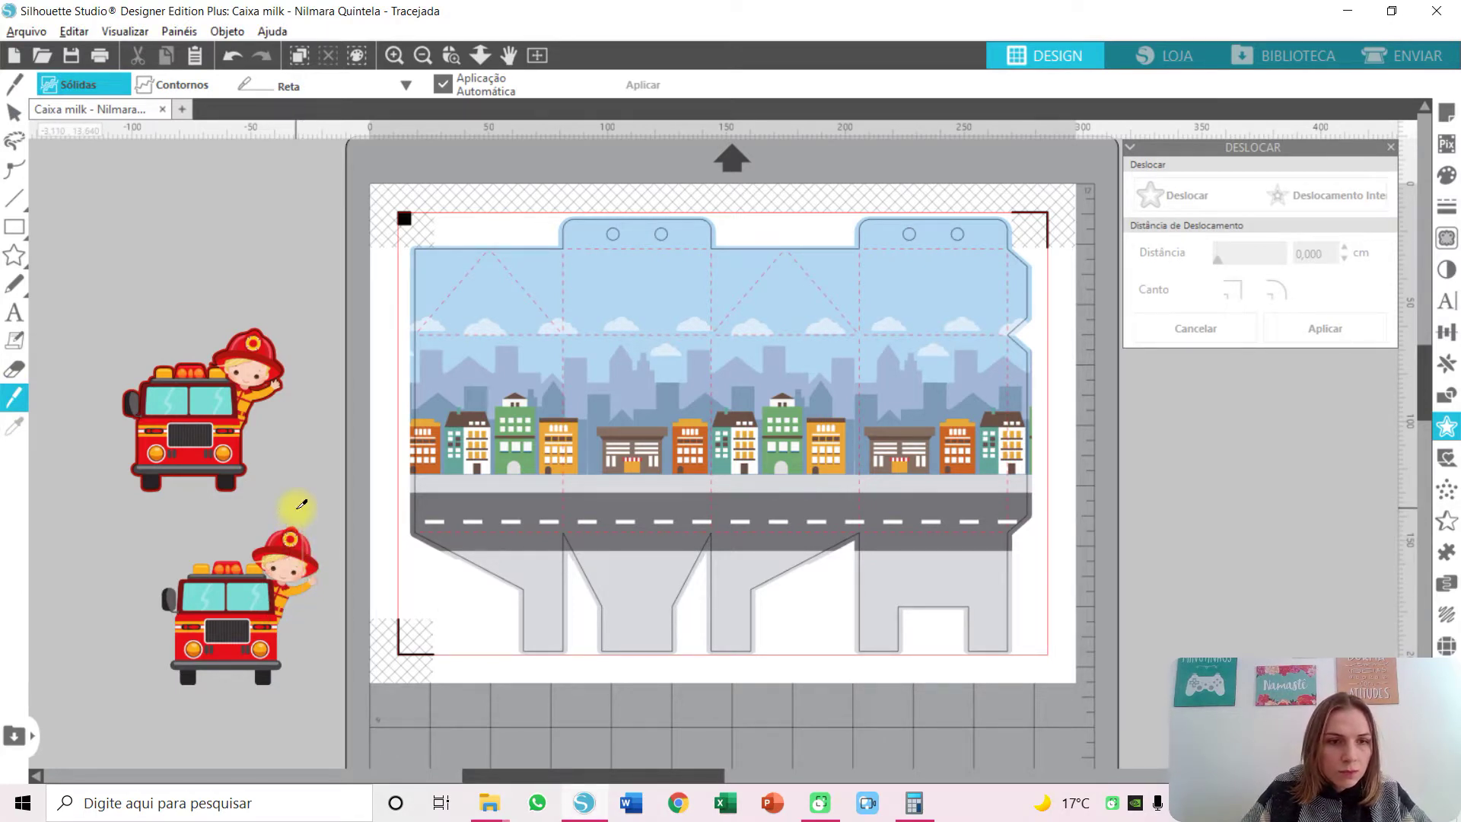
left_click(14, 113)
Place the trimmed truck back on the second panel's road and nudge it slightly left and down.
left_click_drag(245, 647, 655, 481)
key("Left")
key("Left")
key("Left")
key("Down")
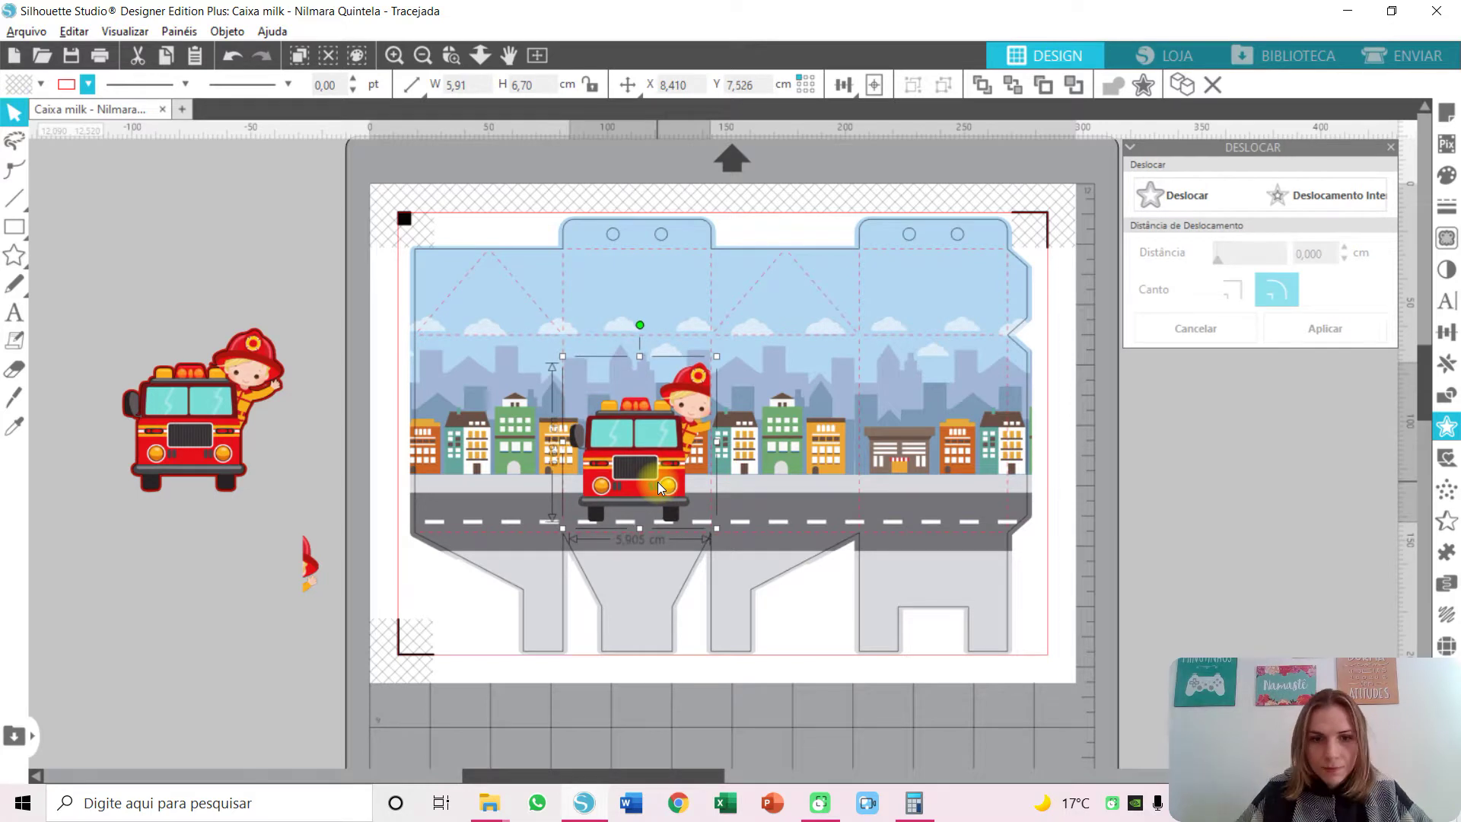
left_click(347, 588)
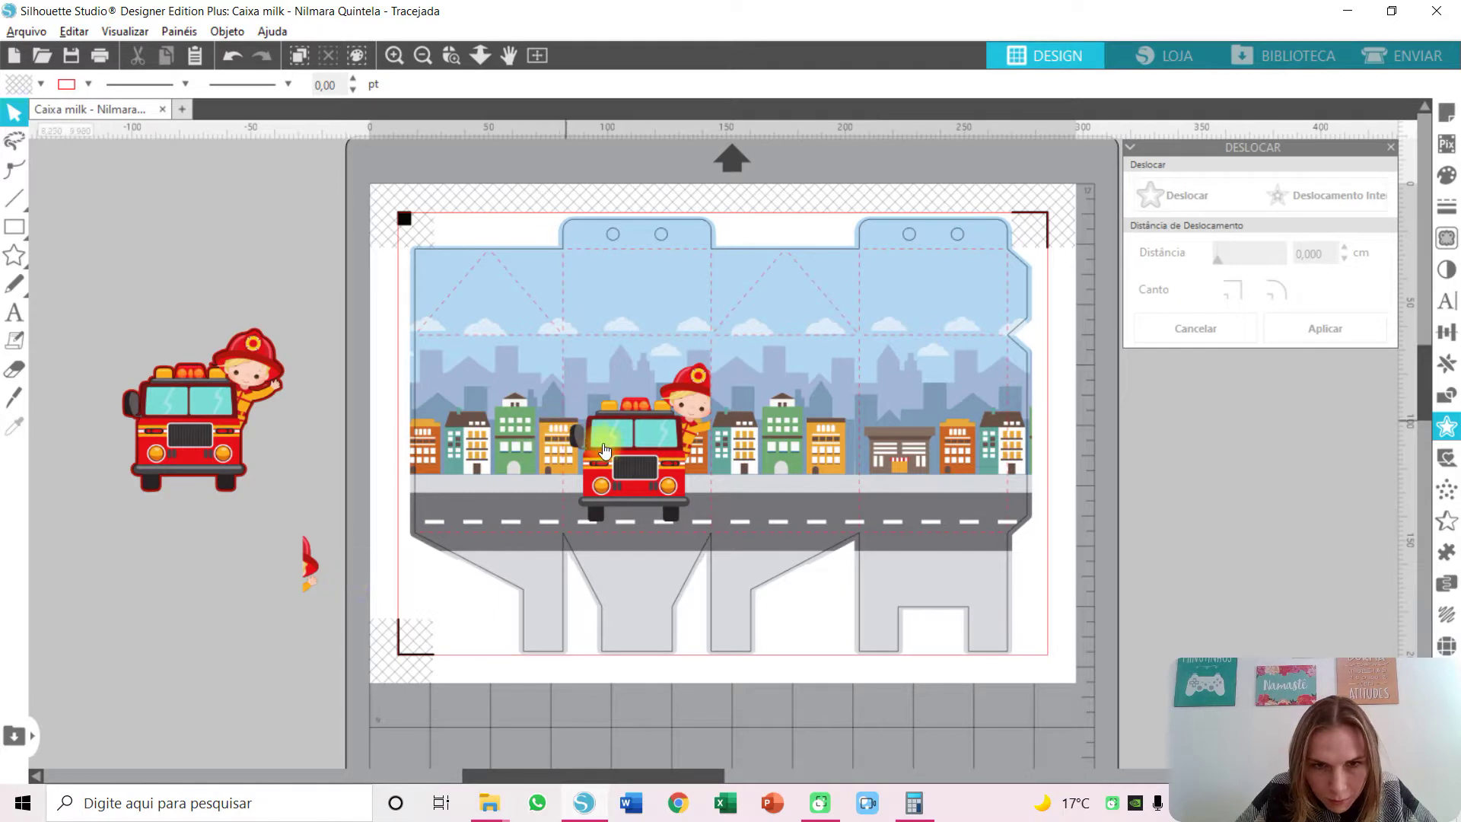
Move the trimmed truck off the page again and slice another thin vertical strip off the firefighter's side with the Knife tool.
left_click_drag(637, 468, 169, 627)
left_click(13, 398)
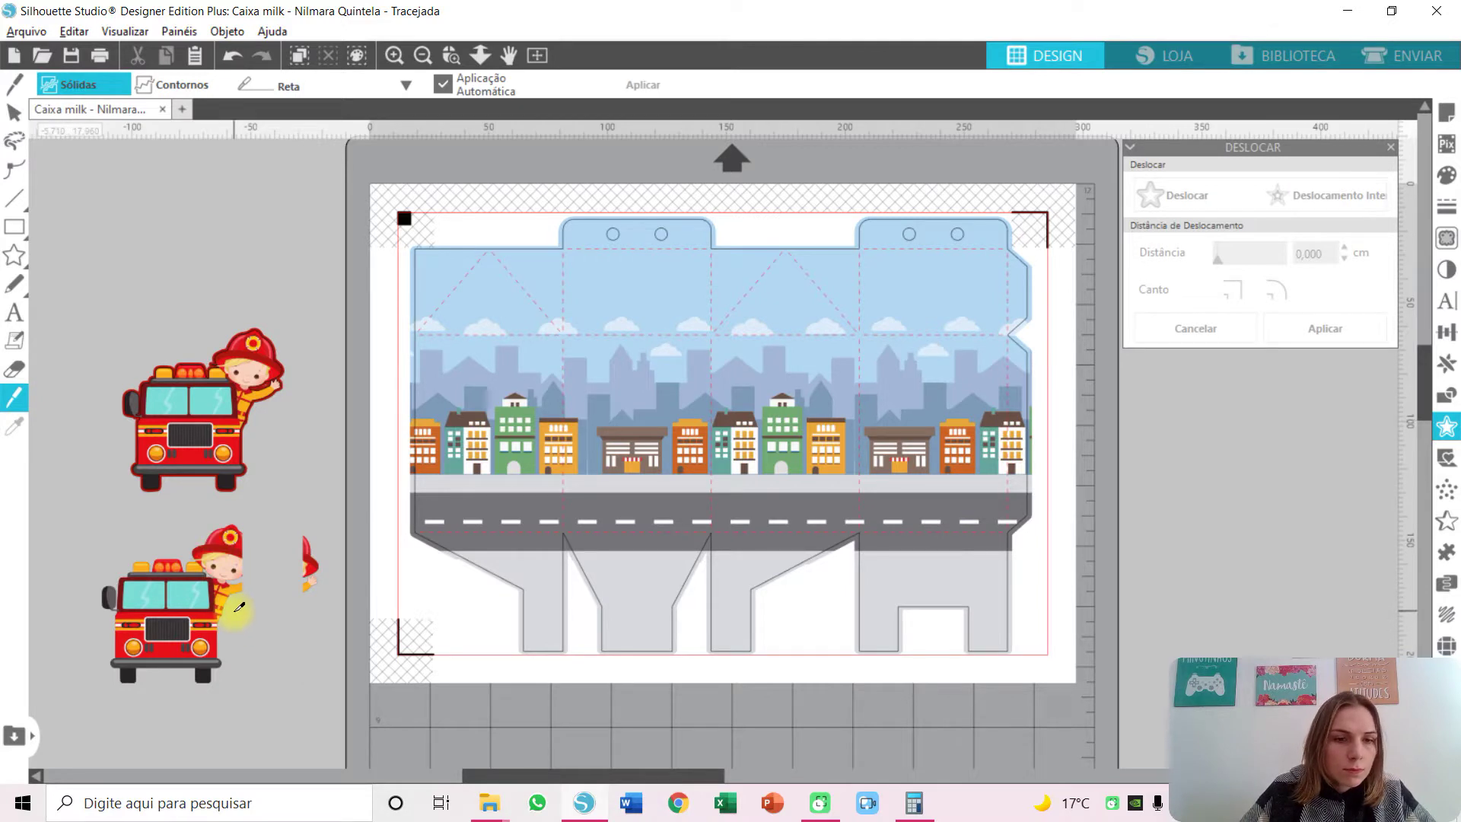
left_click_drag(245, 598, 239, 502)
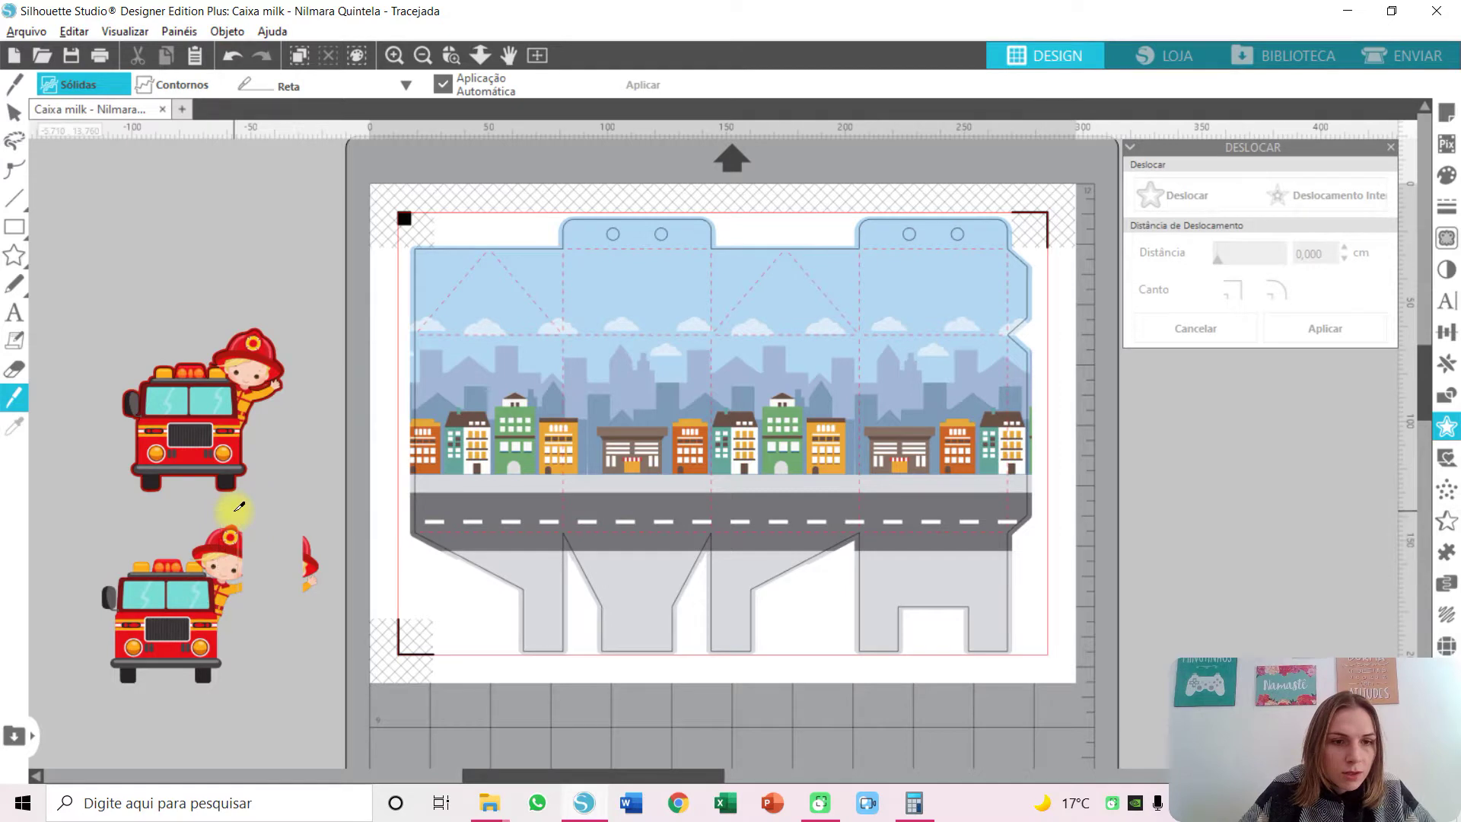
left_click(12, 116)
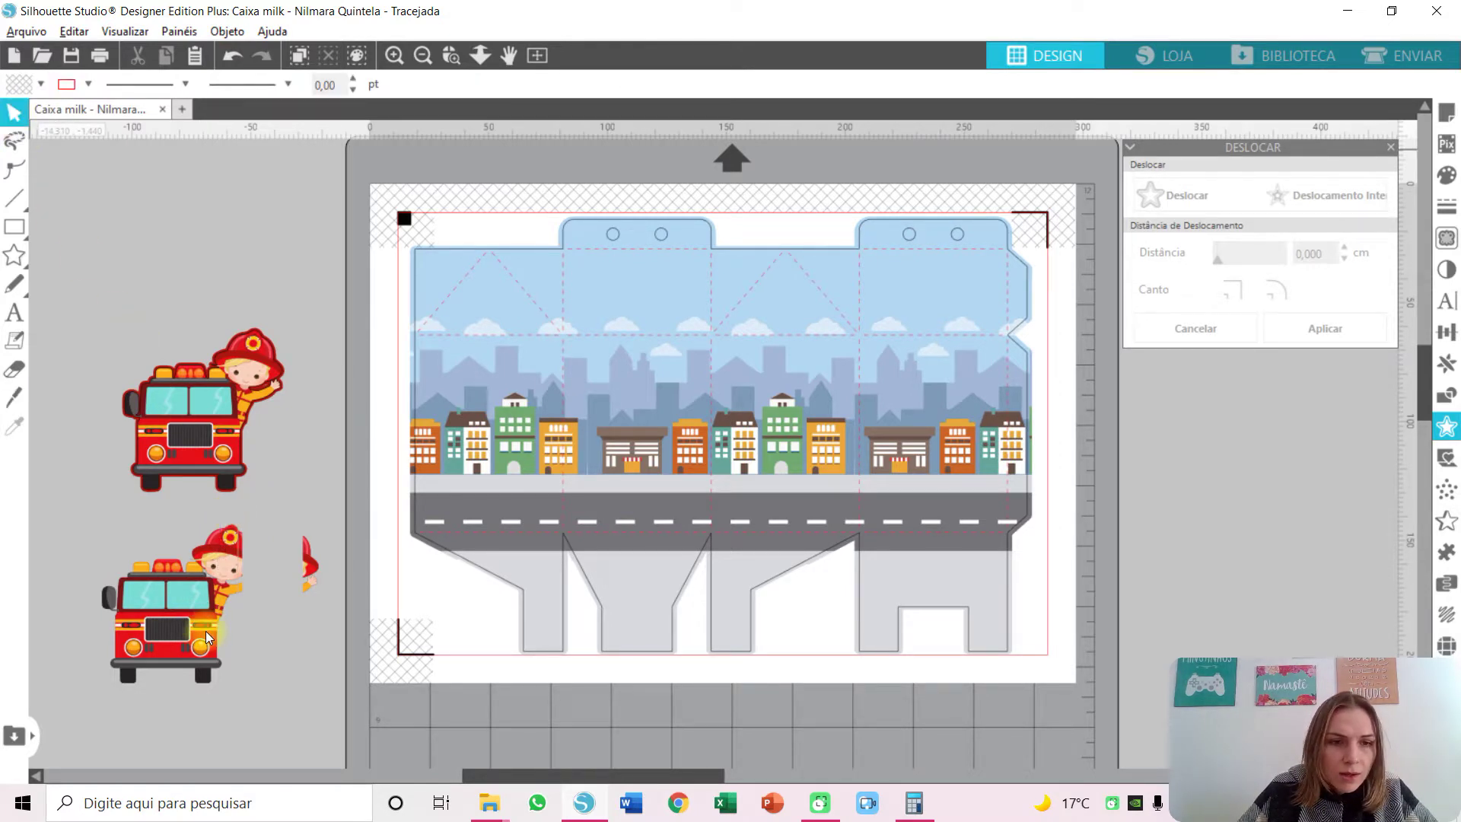
Place the narrowed truck on the road within the second panel and delete the two cut-off pieces beside the page.
mouse_move(186, 609)
left_mouse_down()
mouse_move(321, 683)
mouse_move(542, 508)
mouse_move(633, 487)
mouse_move(641, 459)
left_mouse_up()
left_click(286, 618)
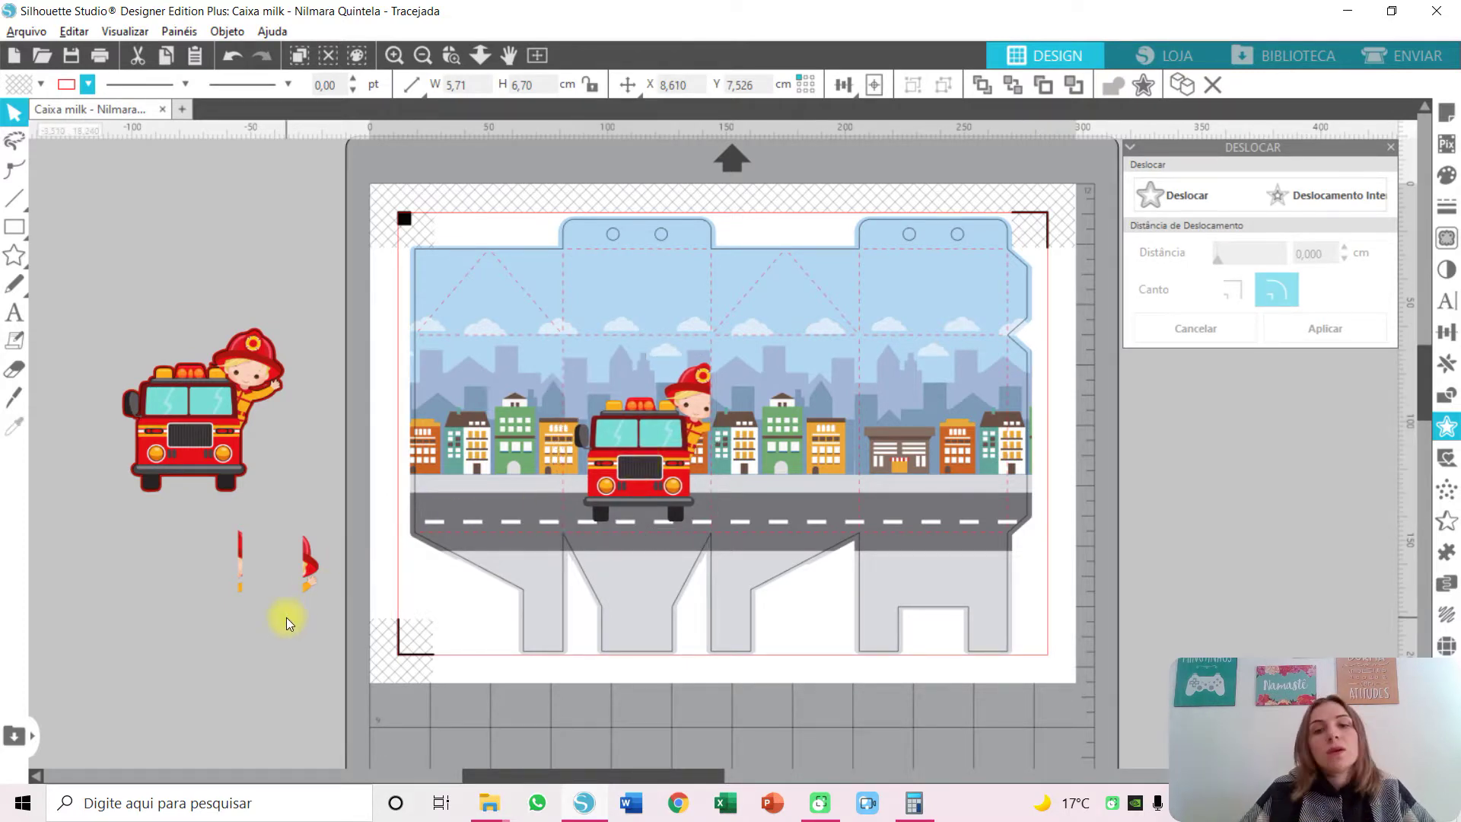
left_click_drag(163, 528, 331, 595)
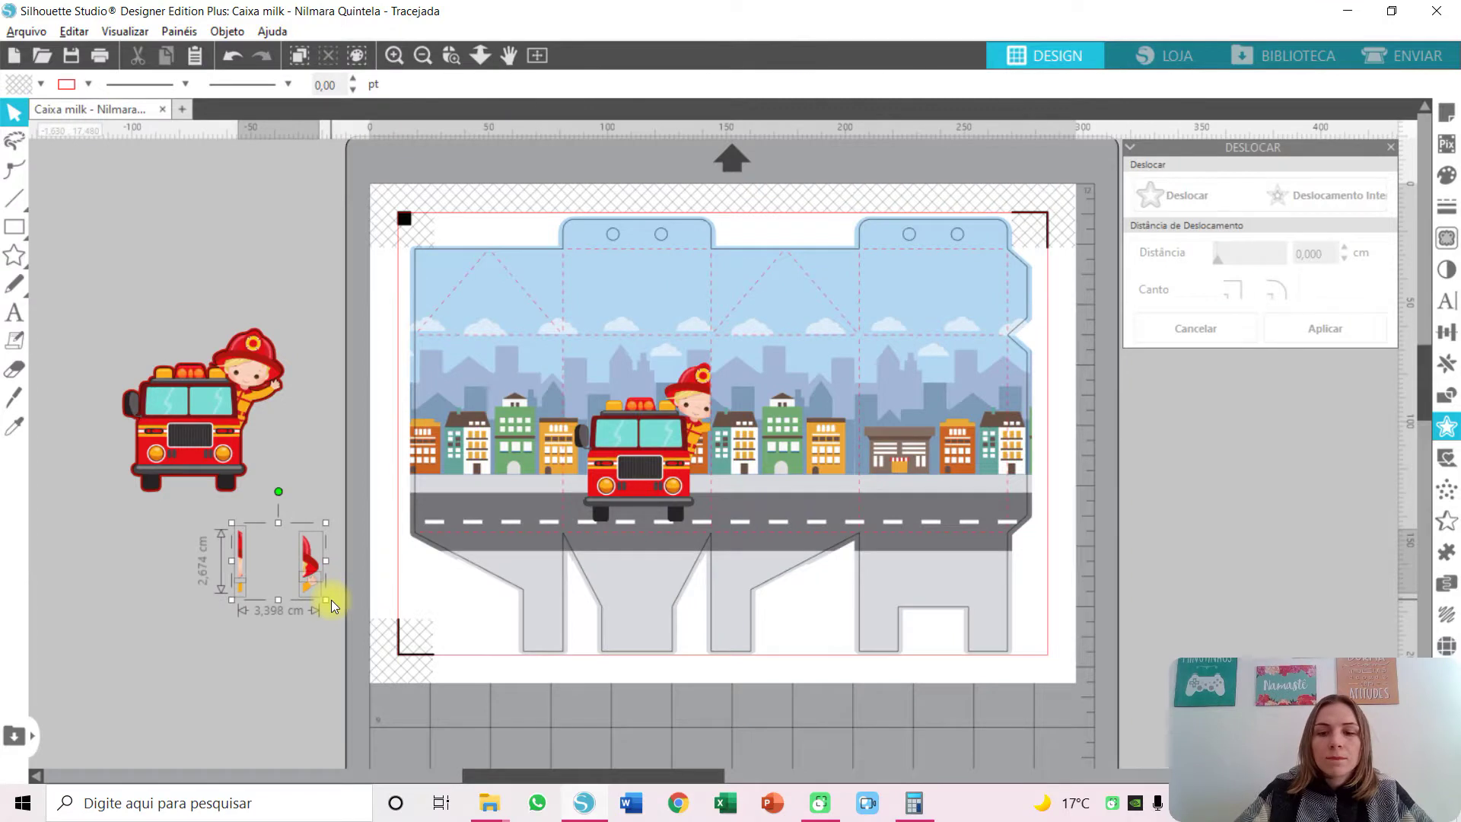
key("Delete")
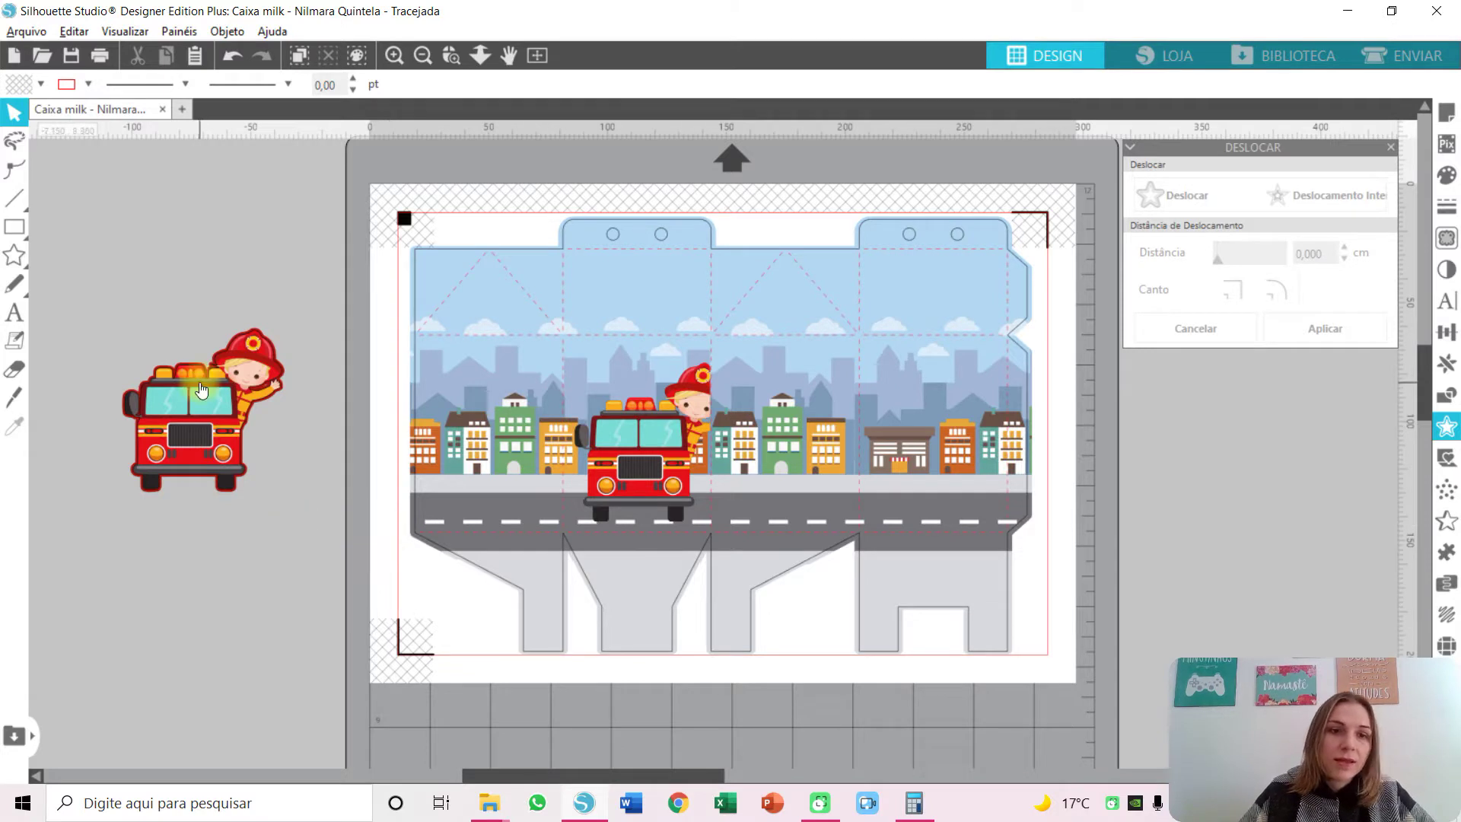
Move the dark red offset truck higher beside the page and duplicate it twice in a column below.
left_click_drag(200, 382, 257, 261)
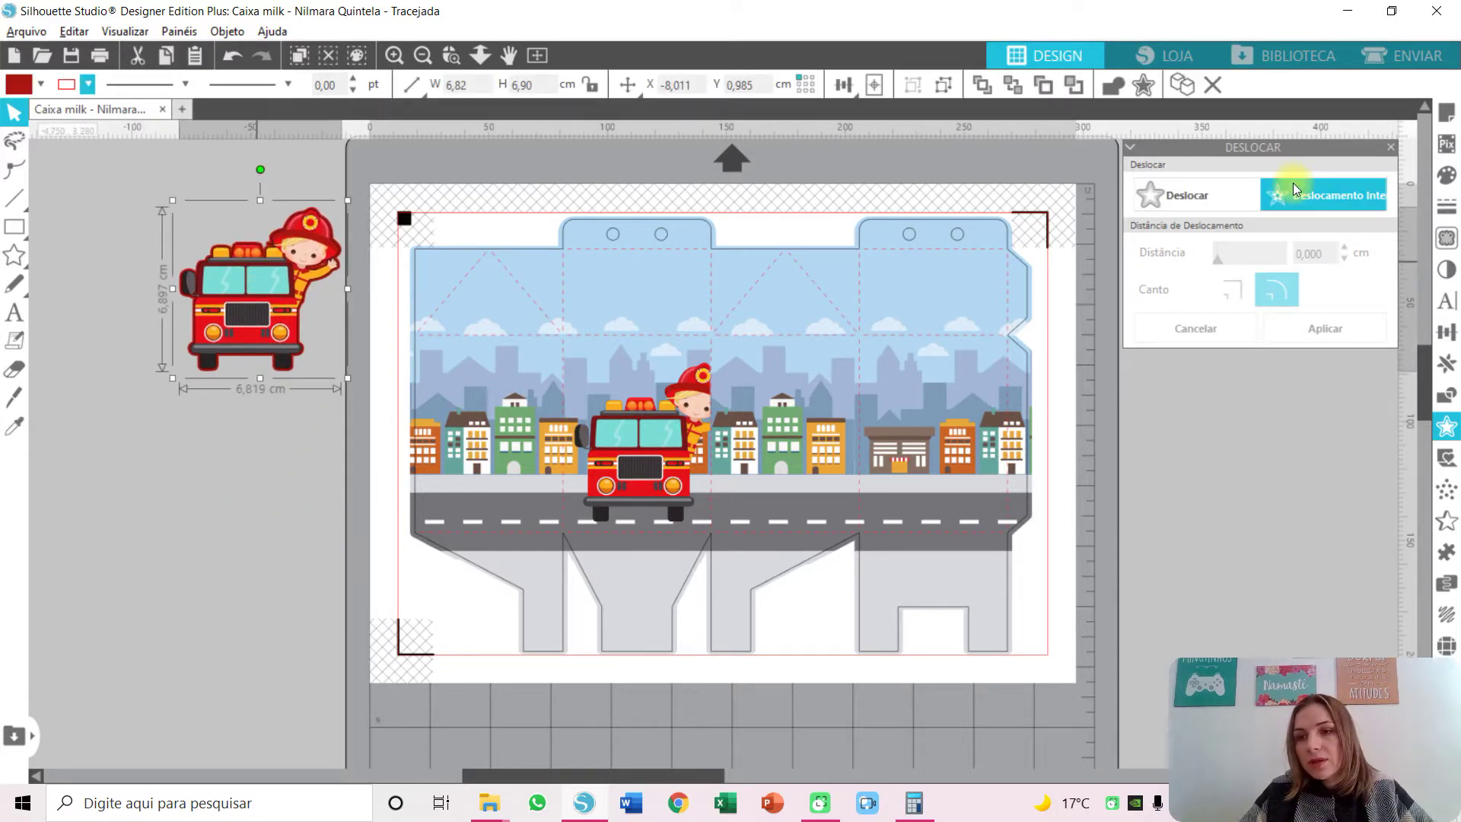
left_click(1446, 363)
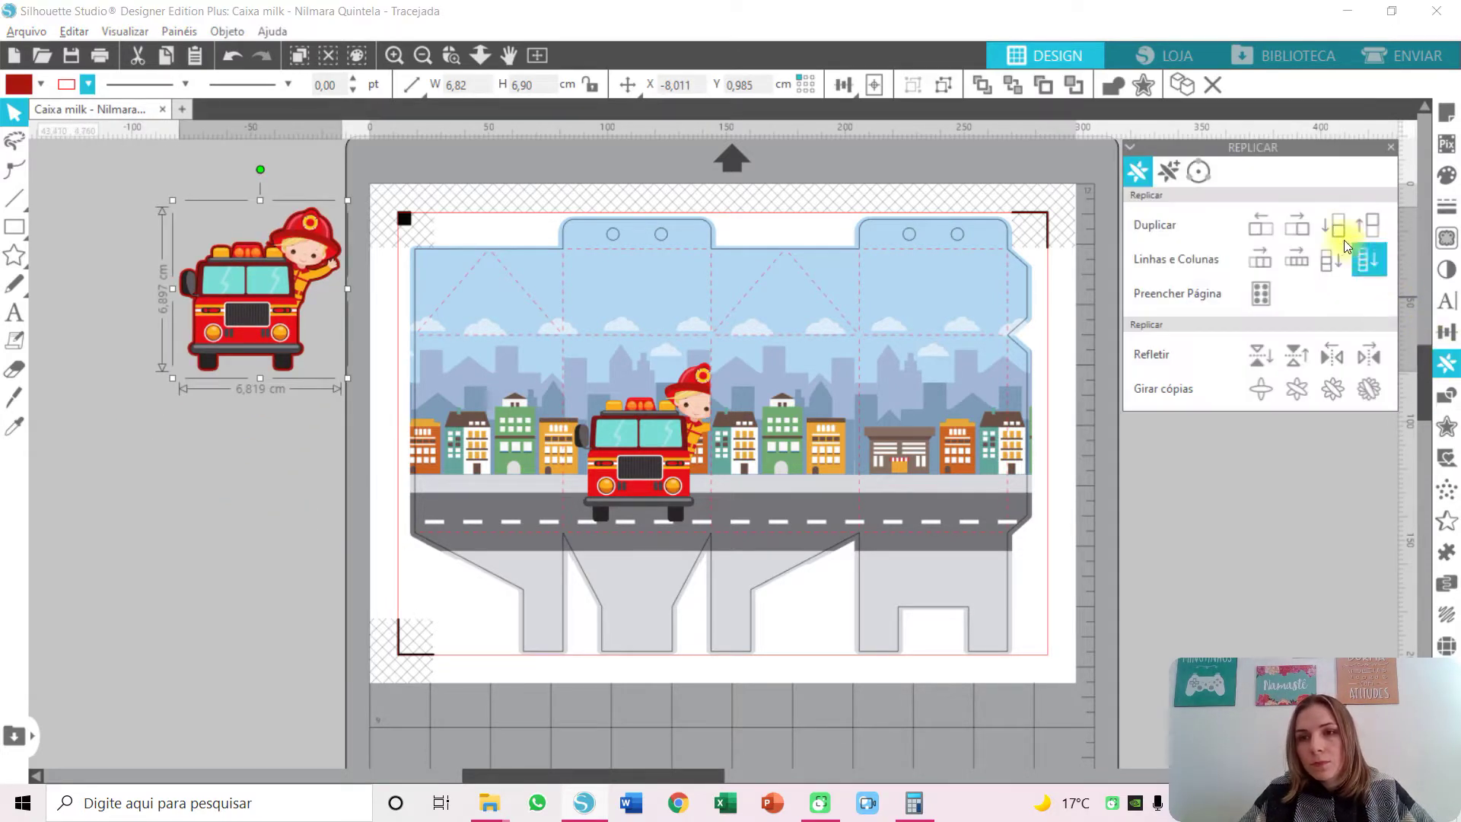
left_click(1333, 232)
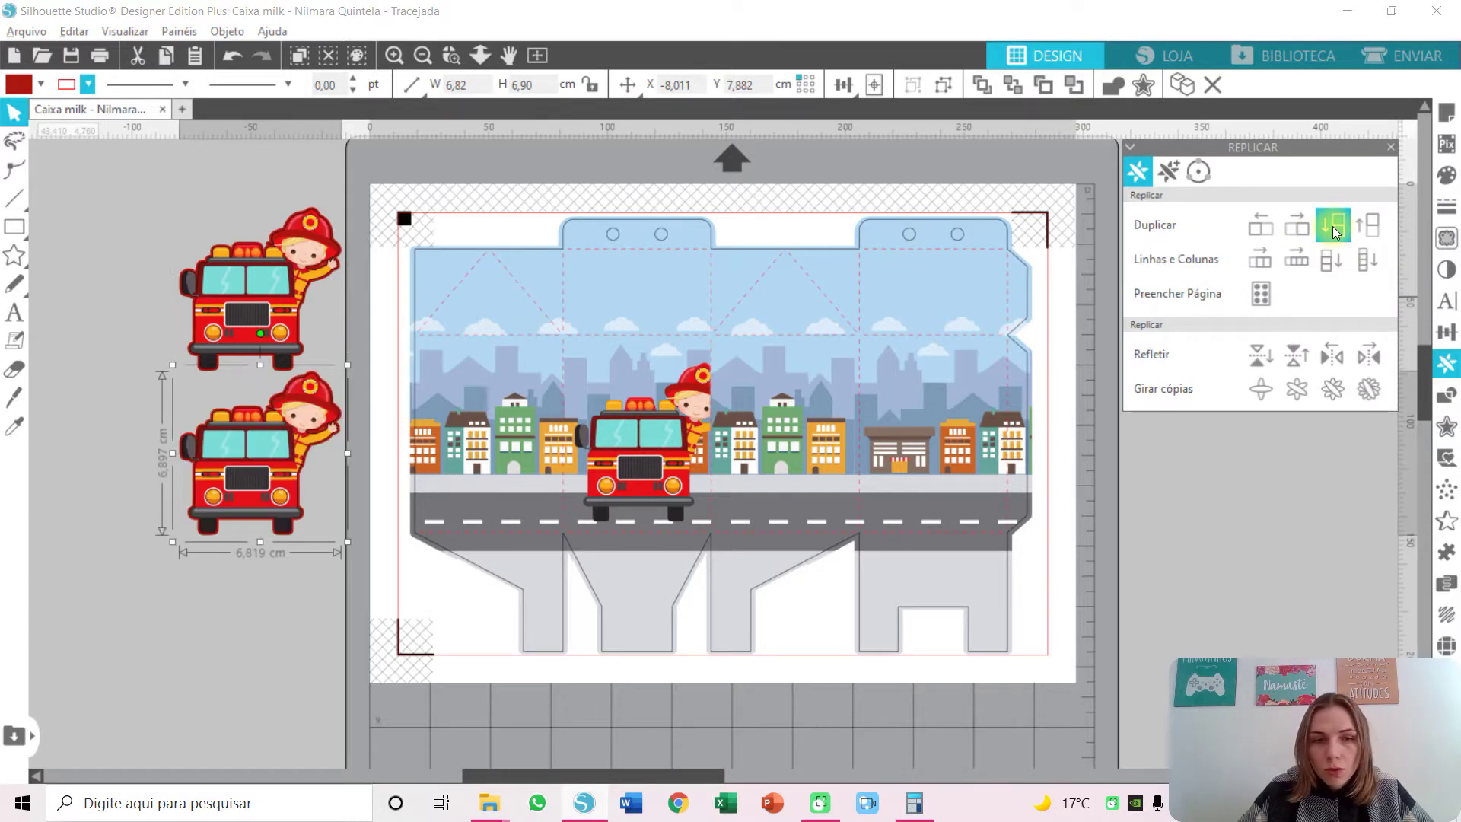
left_click(1333, 233)
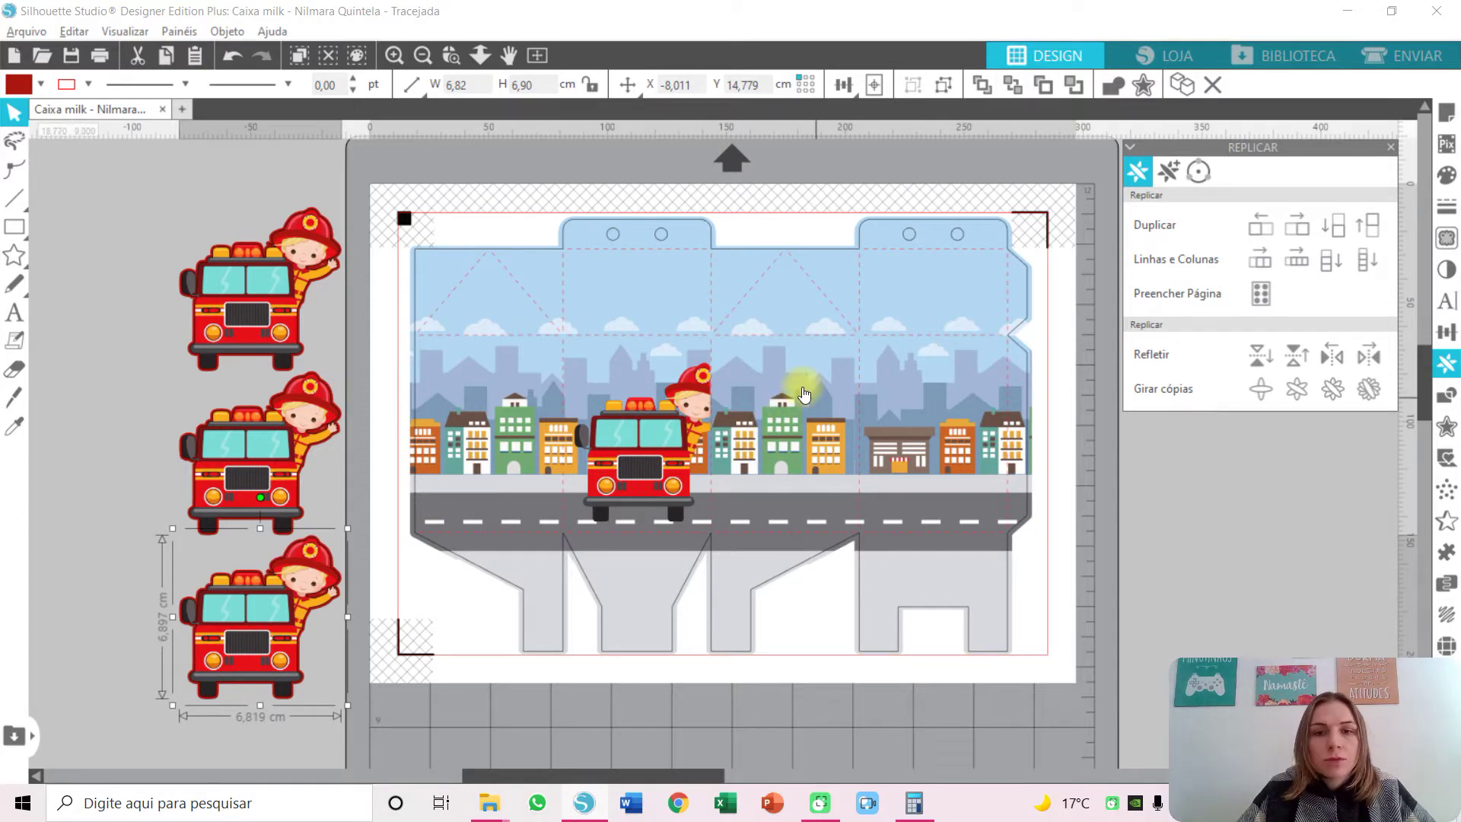
Bring the dalmatian picture PNG - Bombeiros G (9) from the Bombeiros folder into the design and shrink it to about 7.72 cm.
mouse_move(495, 813)
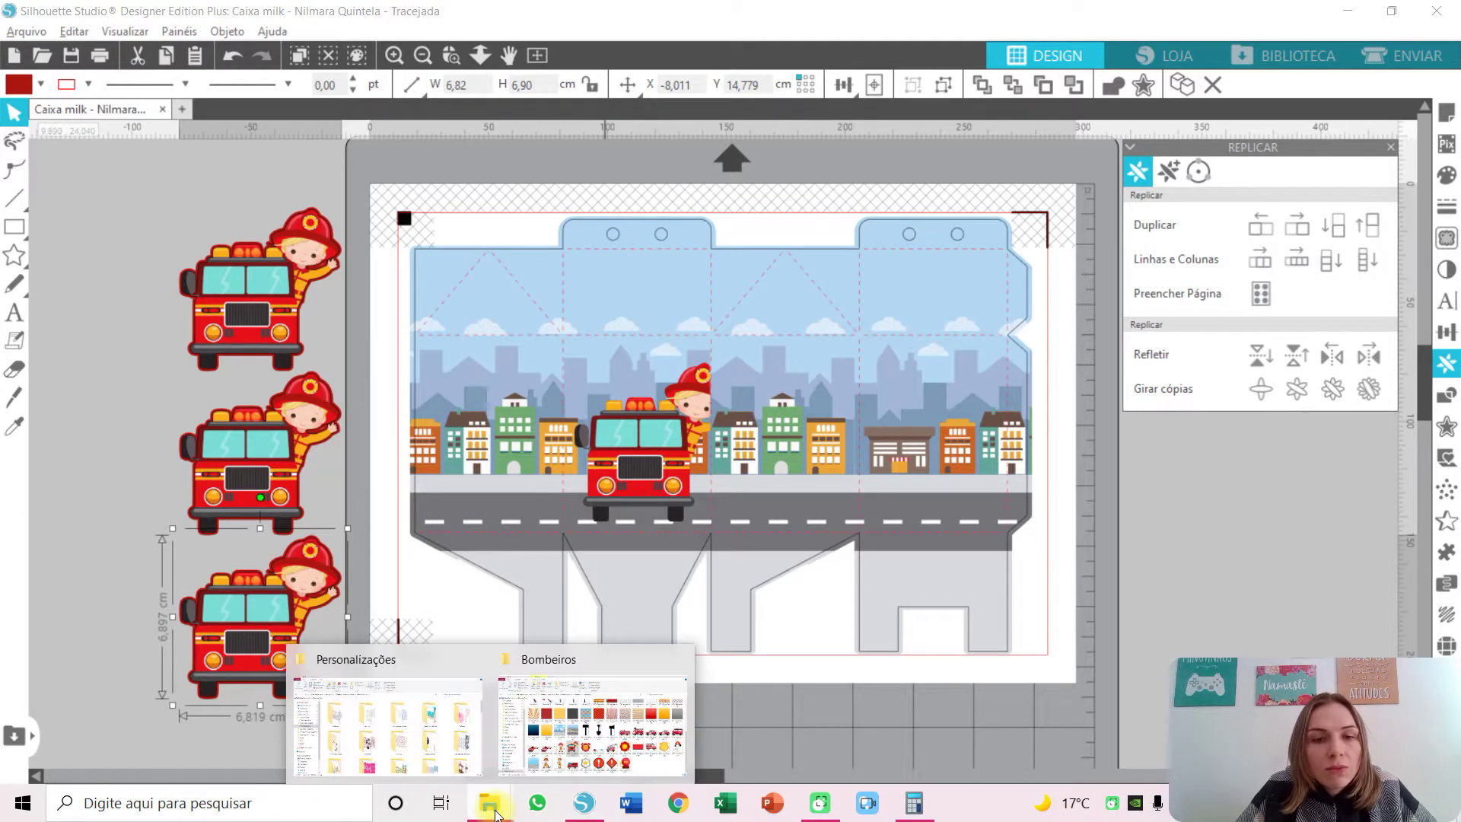
left_click(592, 742)
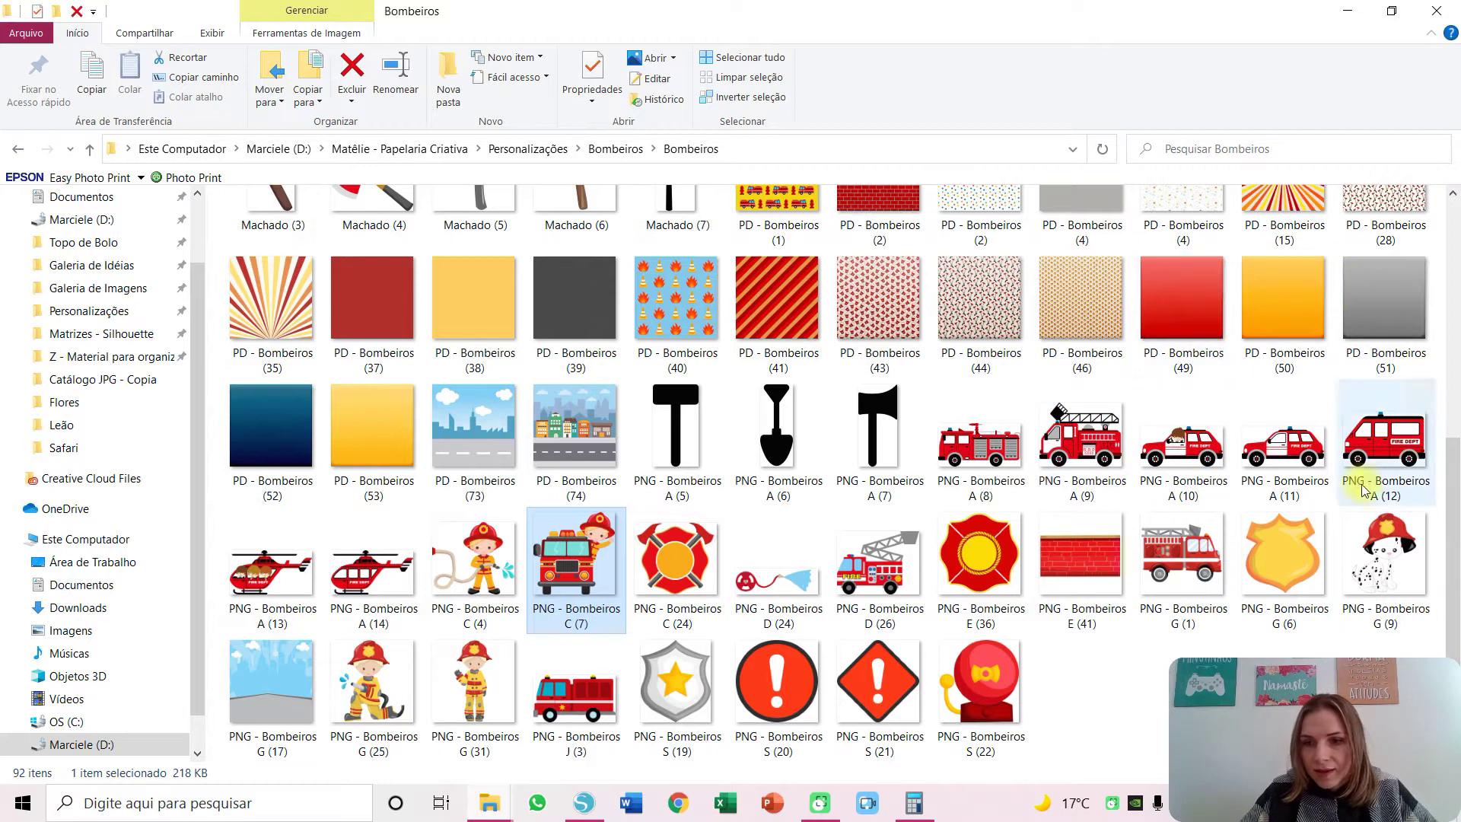
left_click_drag(1381, 560, 120, 491)
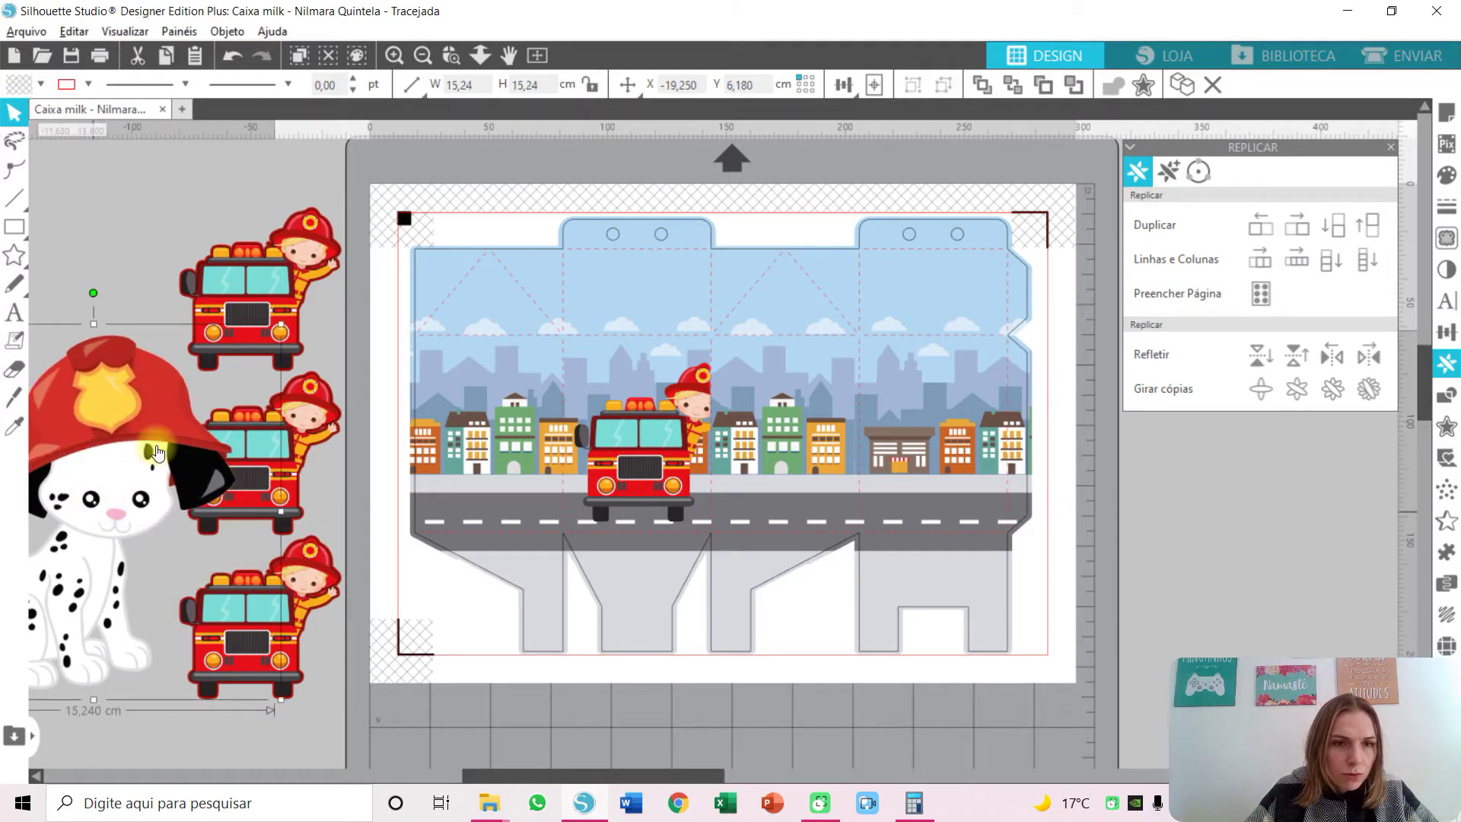
left_click_drag(281, 328, 185, 581)
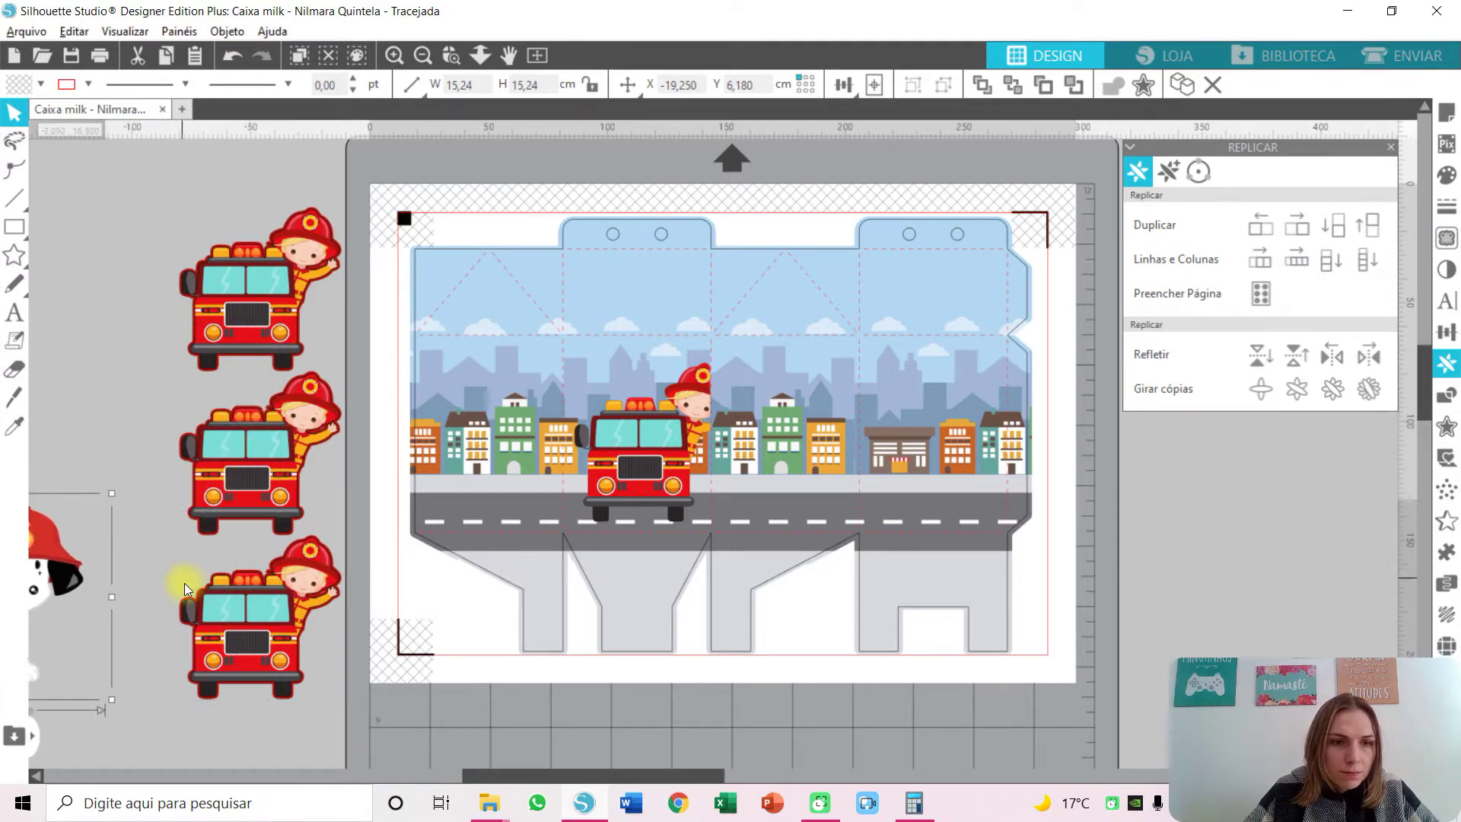
left_click_drag(44, 580, 159, 396)
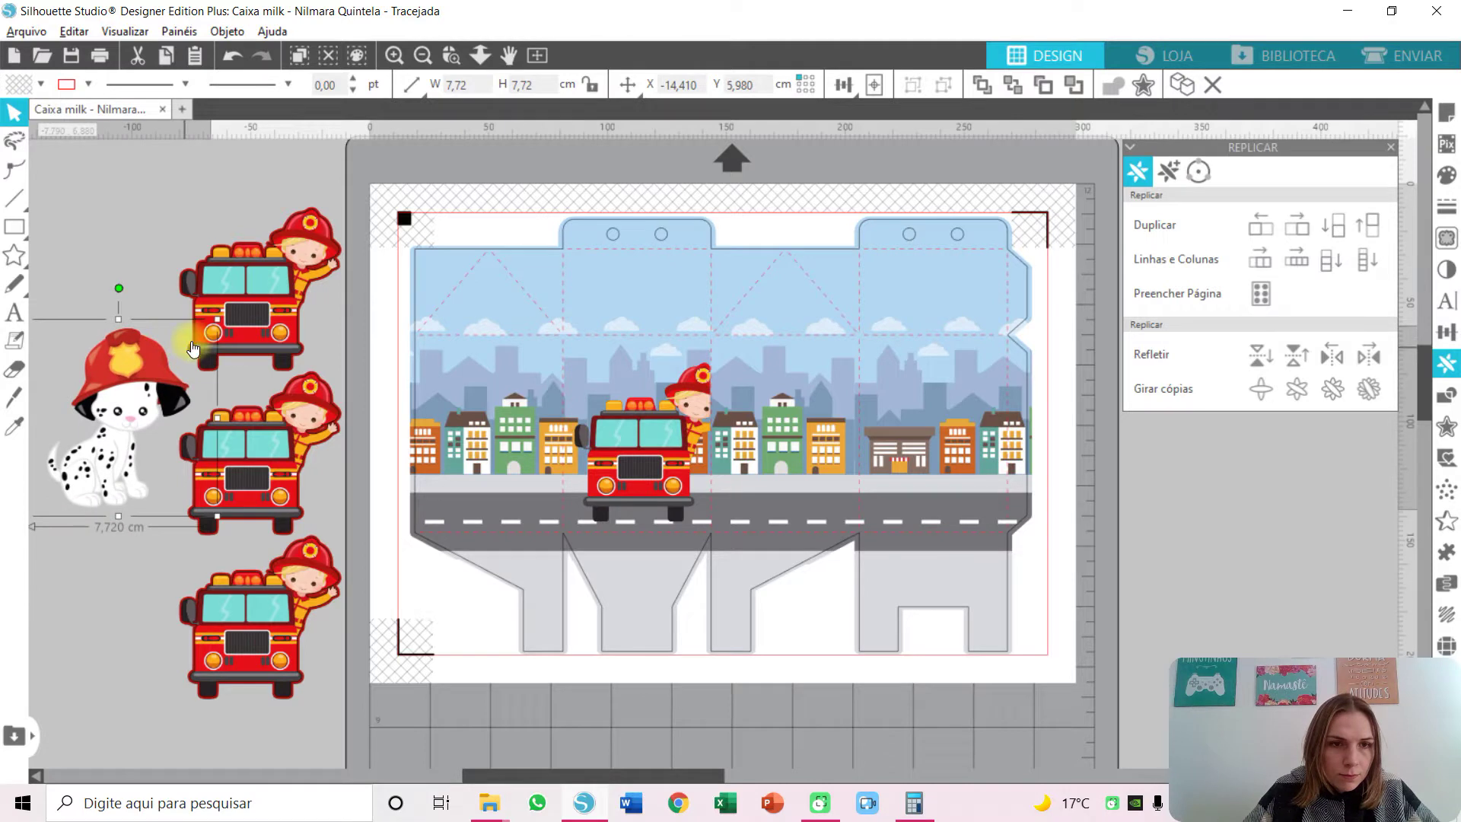
Reduce the dalmatian to about 1.4 cm and place it on the sidewalk in front of the last panel's brown building.
left_click_drag(219, 317, 127, 411)
left_click_drag(84, 459, 986, 441)
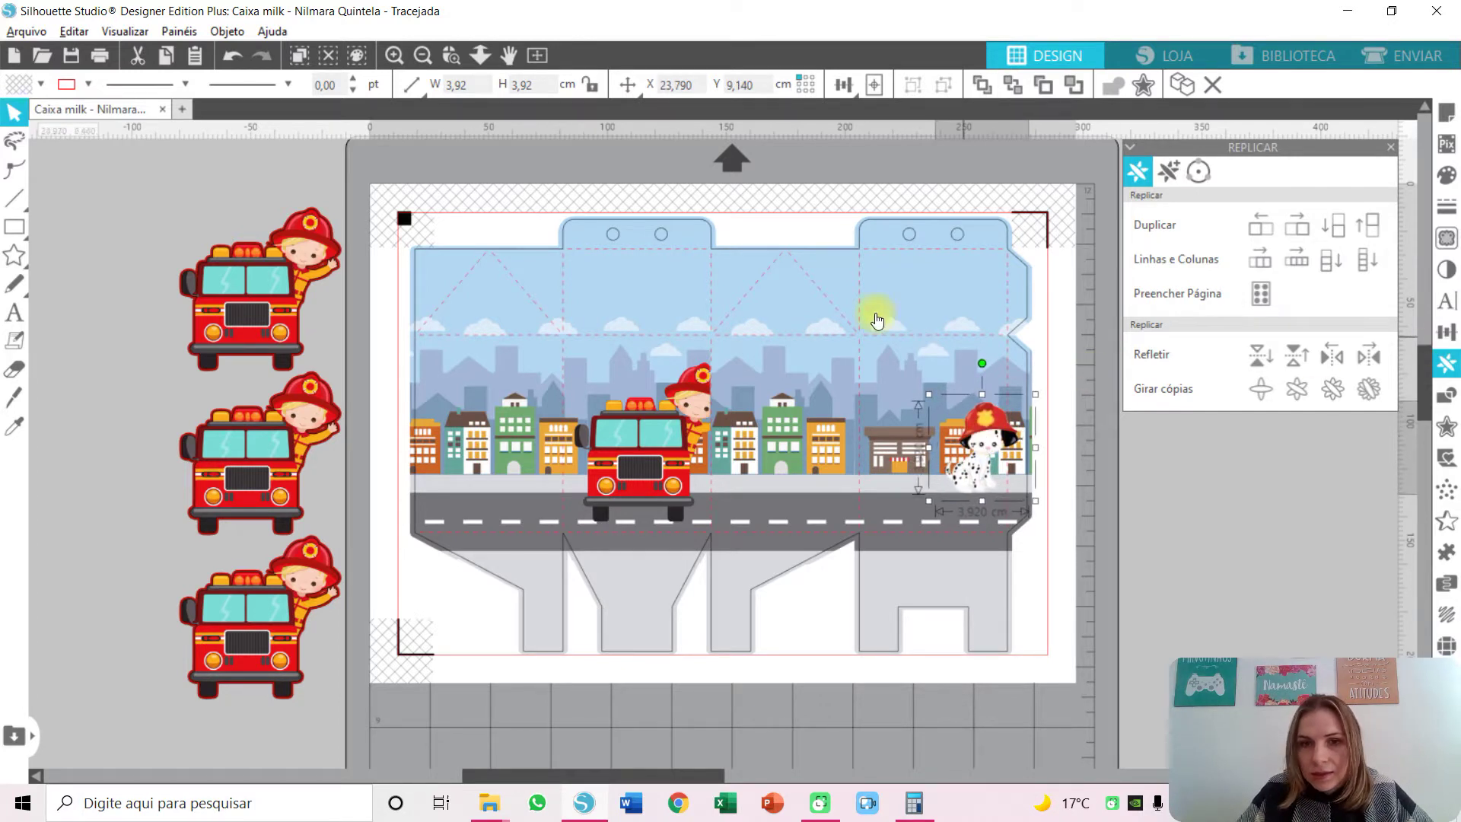
left_click_drag(1035, 394, 877, 481)
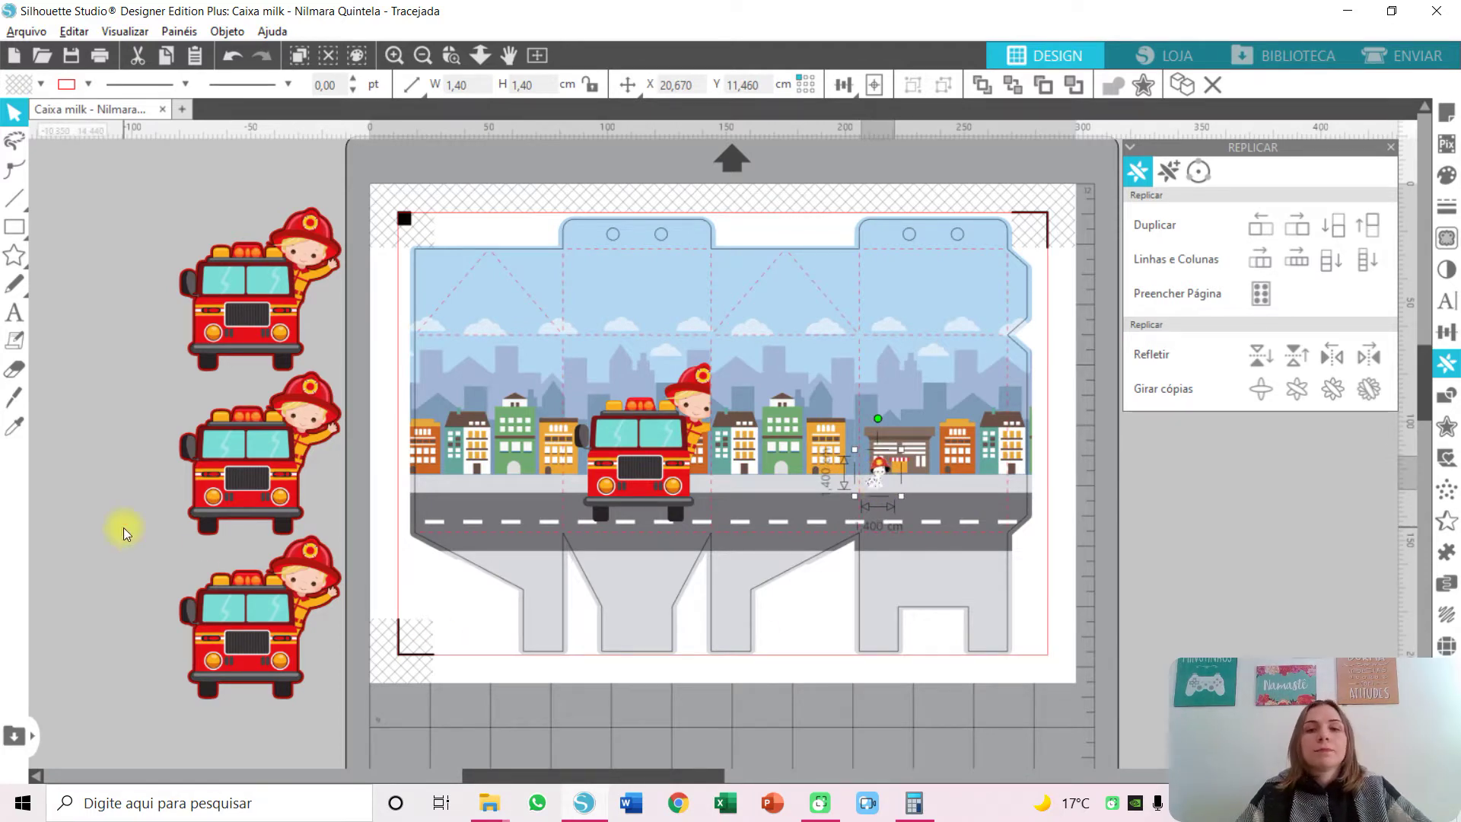
Bring the helicopter picture PNG - Bombeiros A (14) into the design, shrink it to about 4.02 cm wide and place it in the second panel's sky.
key("alt+Tab")
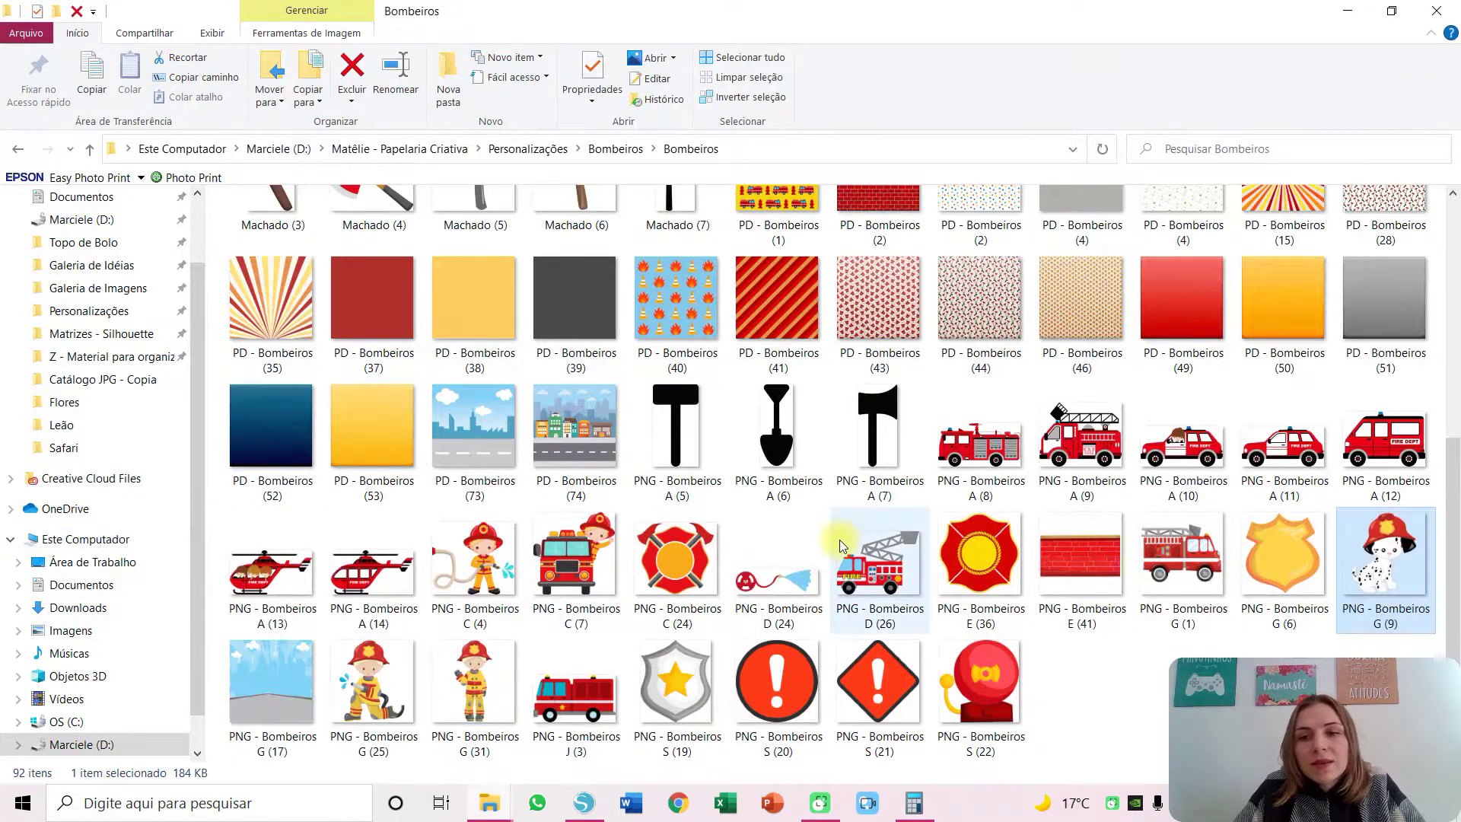
left_click(1080, 564)
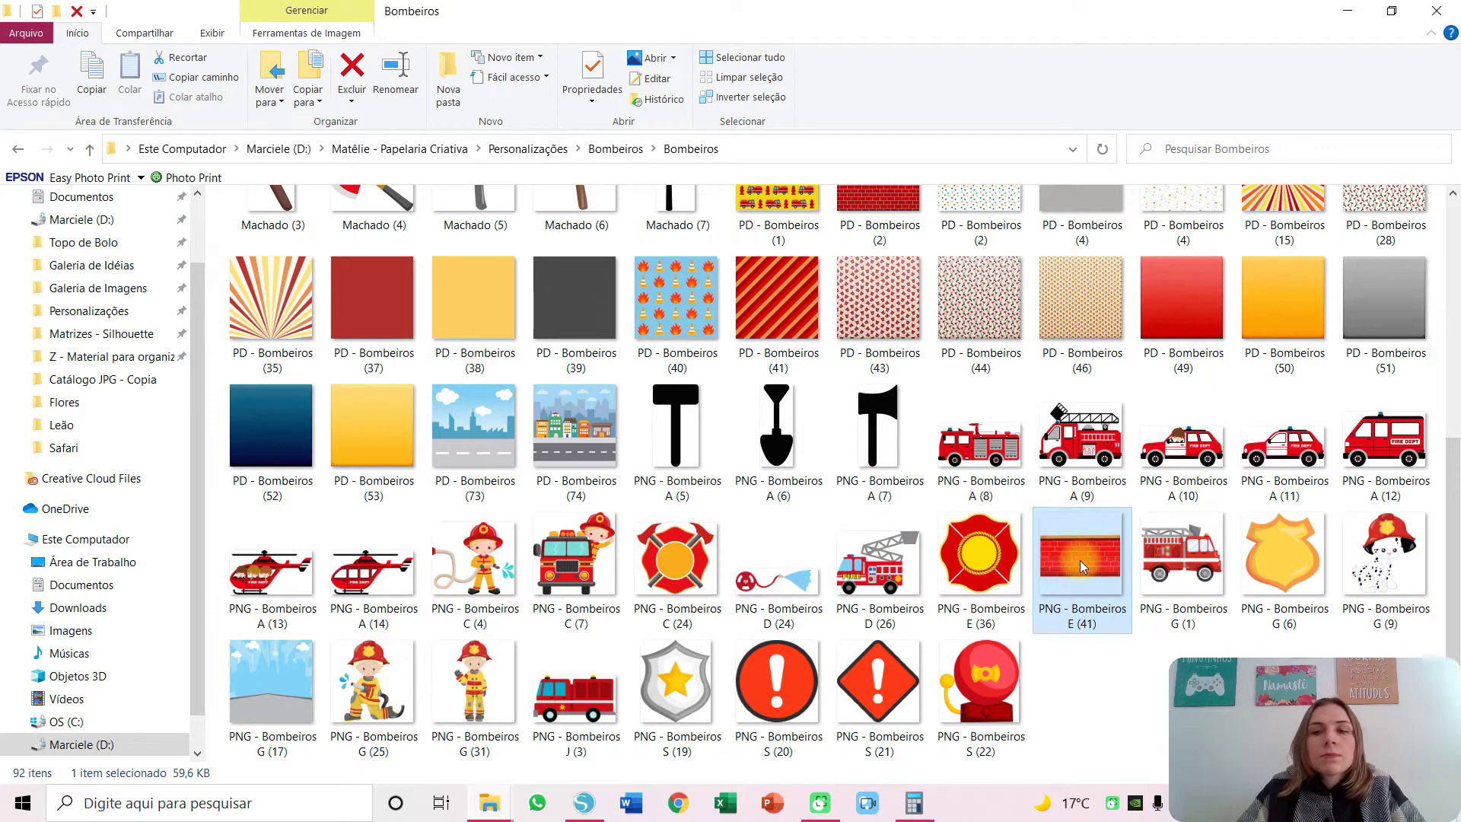
key("Down")
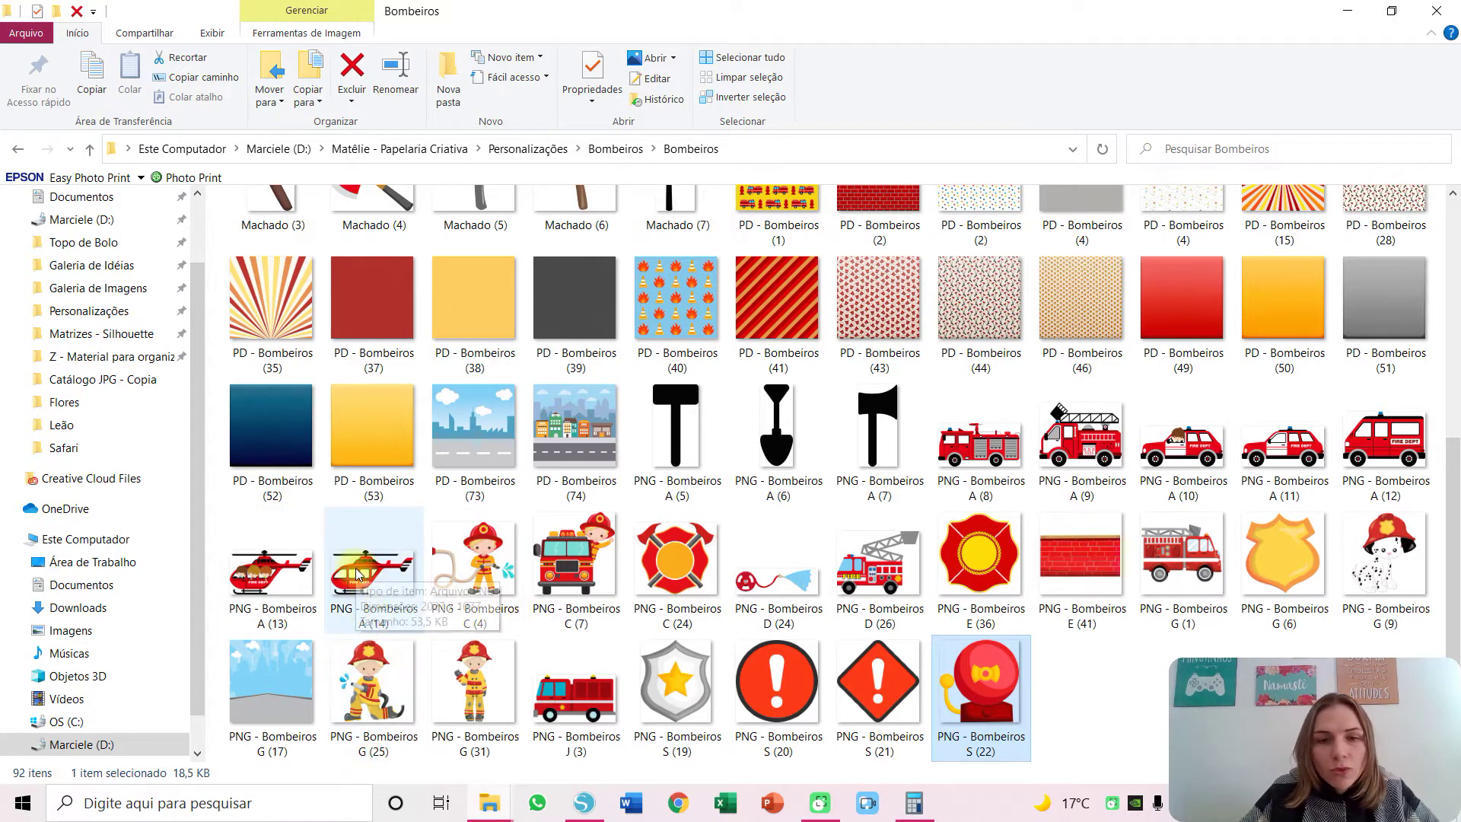
left_click_drag(370, 590, 184, 334)
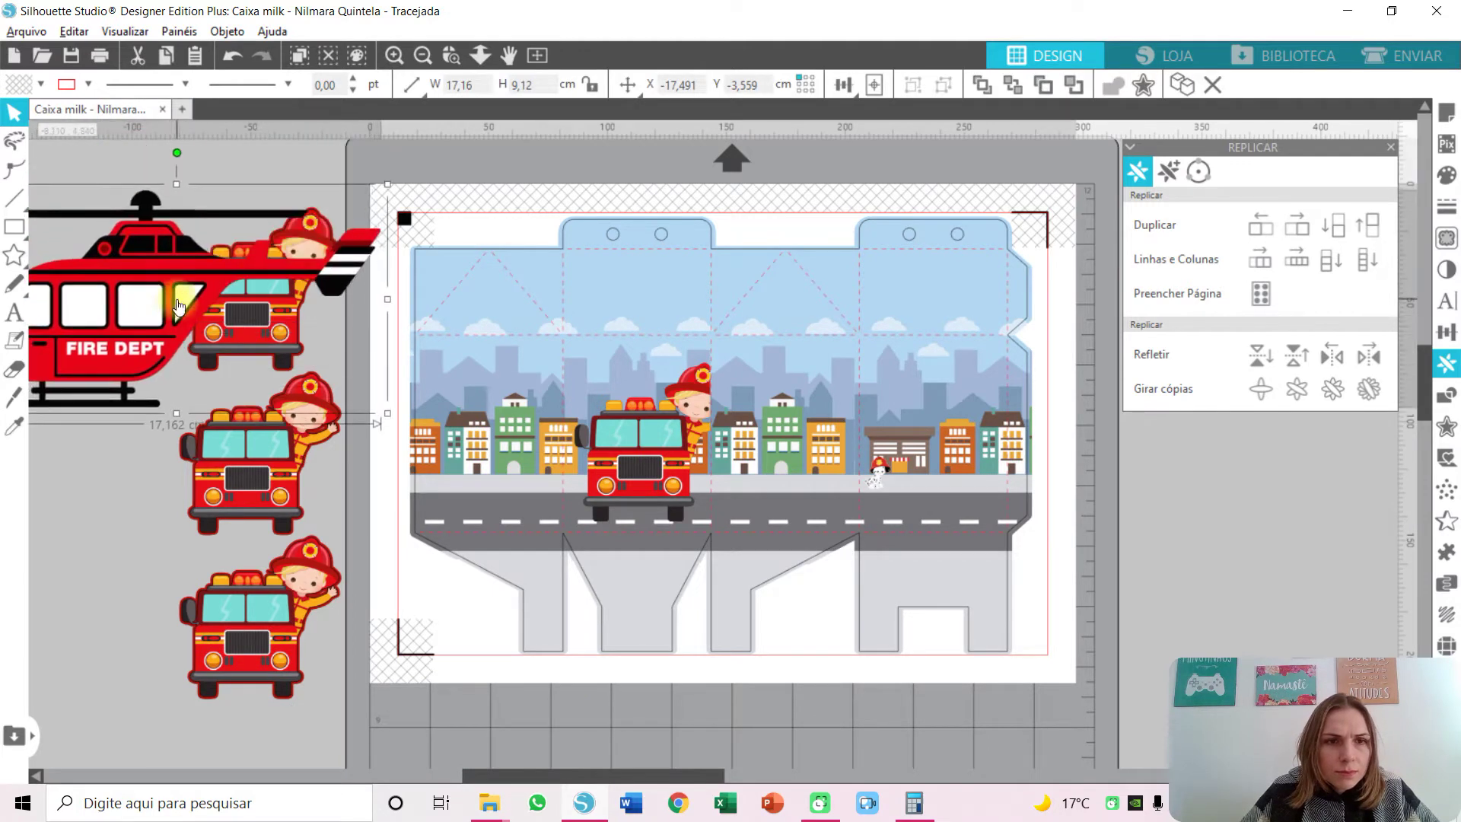
left_click_drag(388, 189, 642, 280)
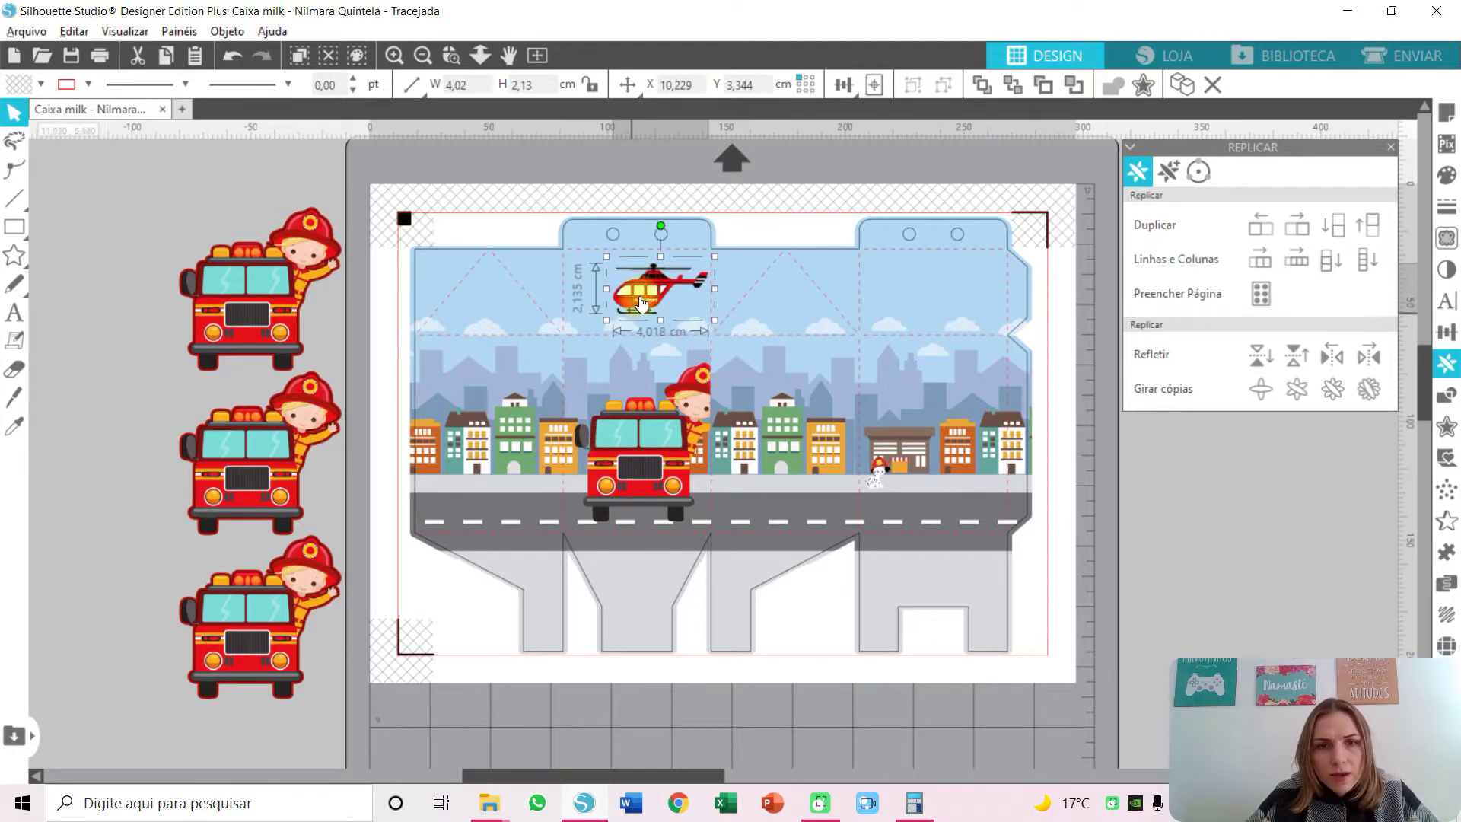
left_click_drag(635, 297, 625, 300)
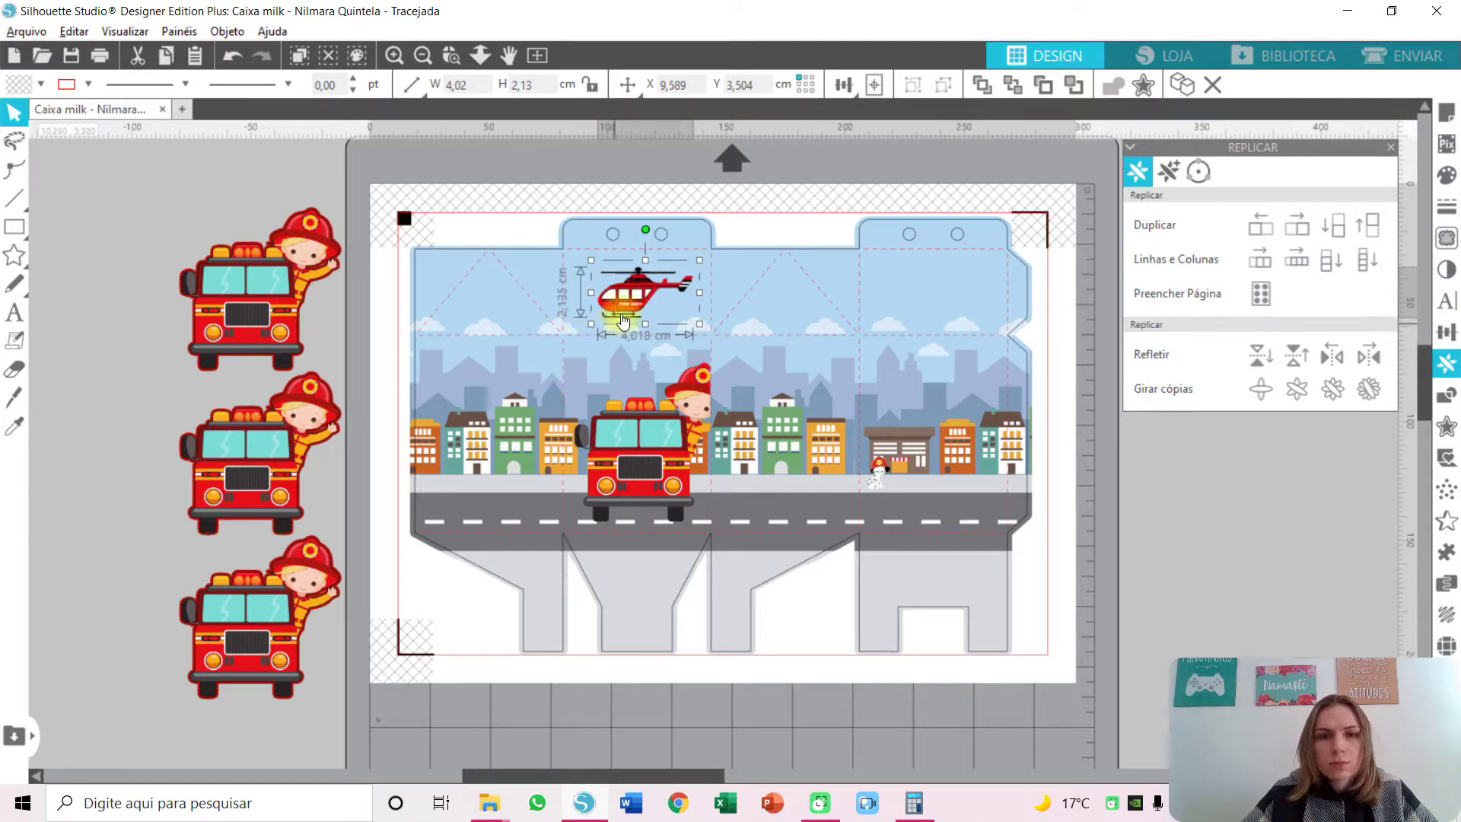
Move the helicopter beside the page, trace and detach it with the threshold at 100%, and remove the leftover background piece.
left_click_drag(630, 302, 110, 216)
left_click(216, 190)
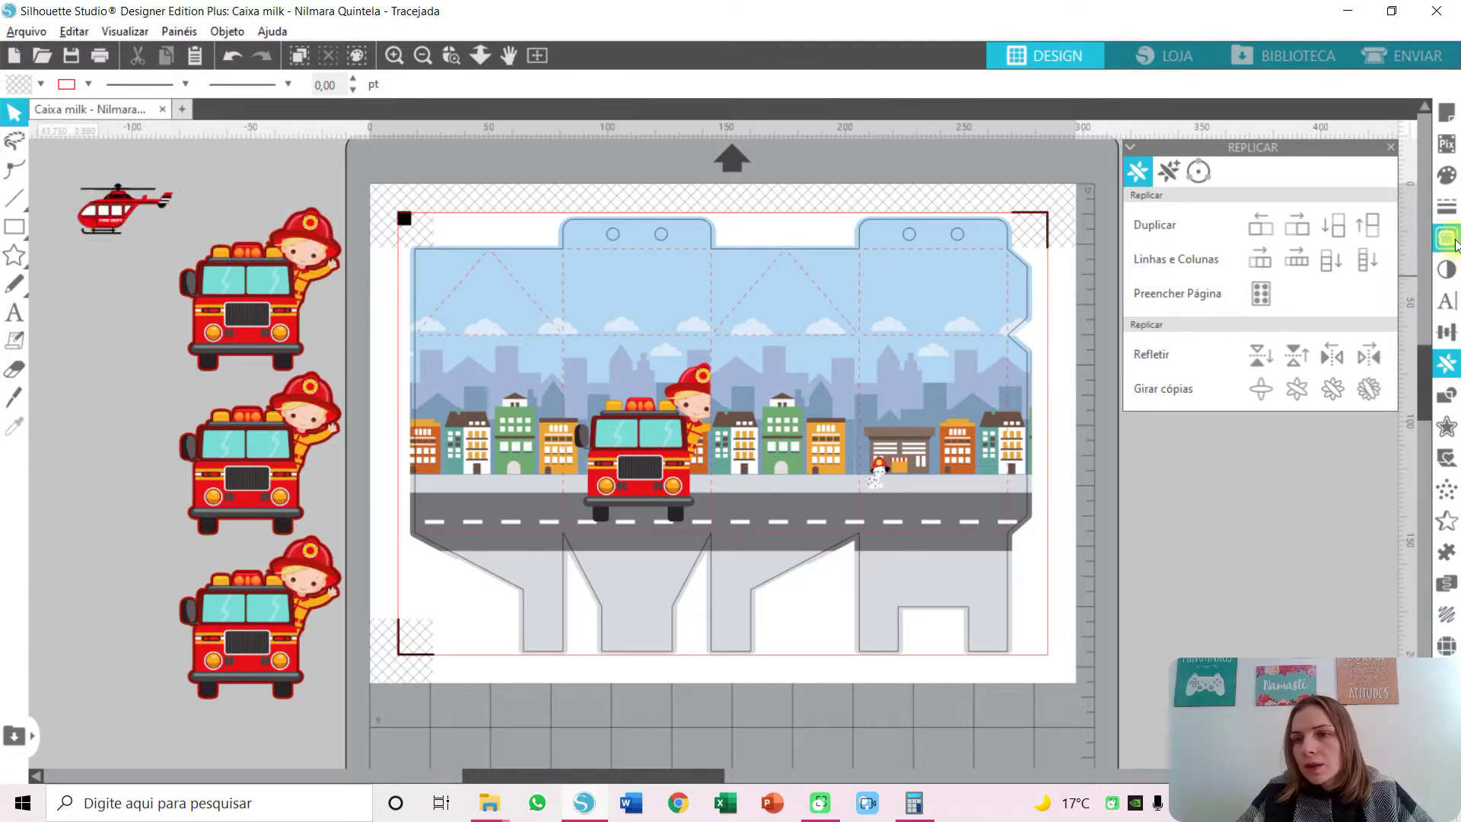
left_click(1445, 238)
left_click(1251, 240)
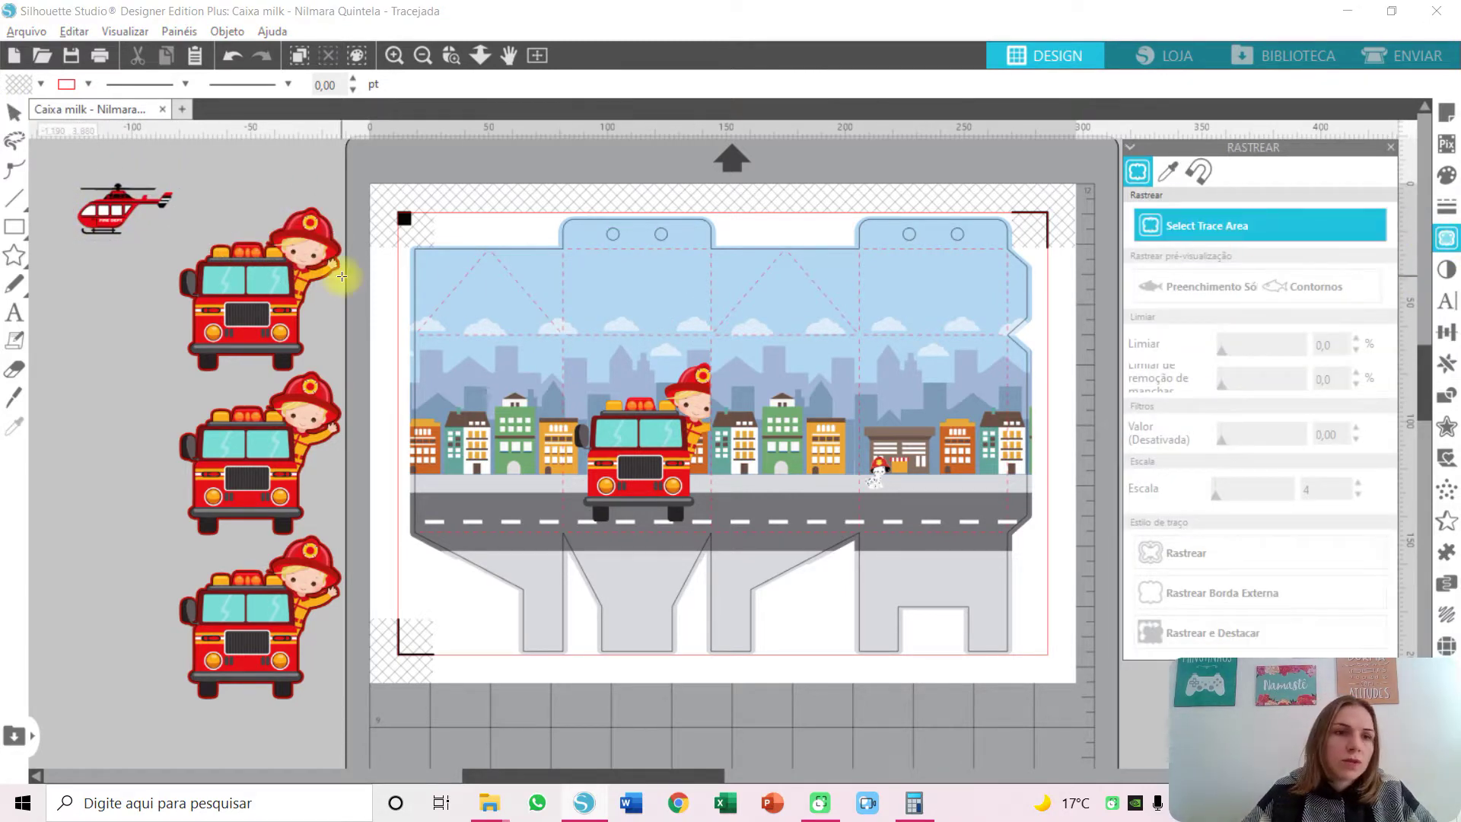
mouse_move(50, 166)
left_mouse_down()
mouse_move(181, 227)
mouse_move(188, 244)
left_mouse_up()
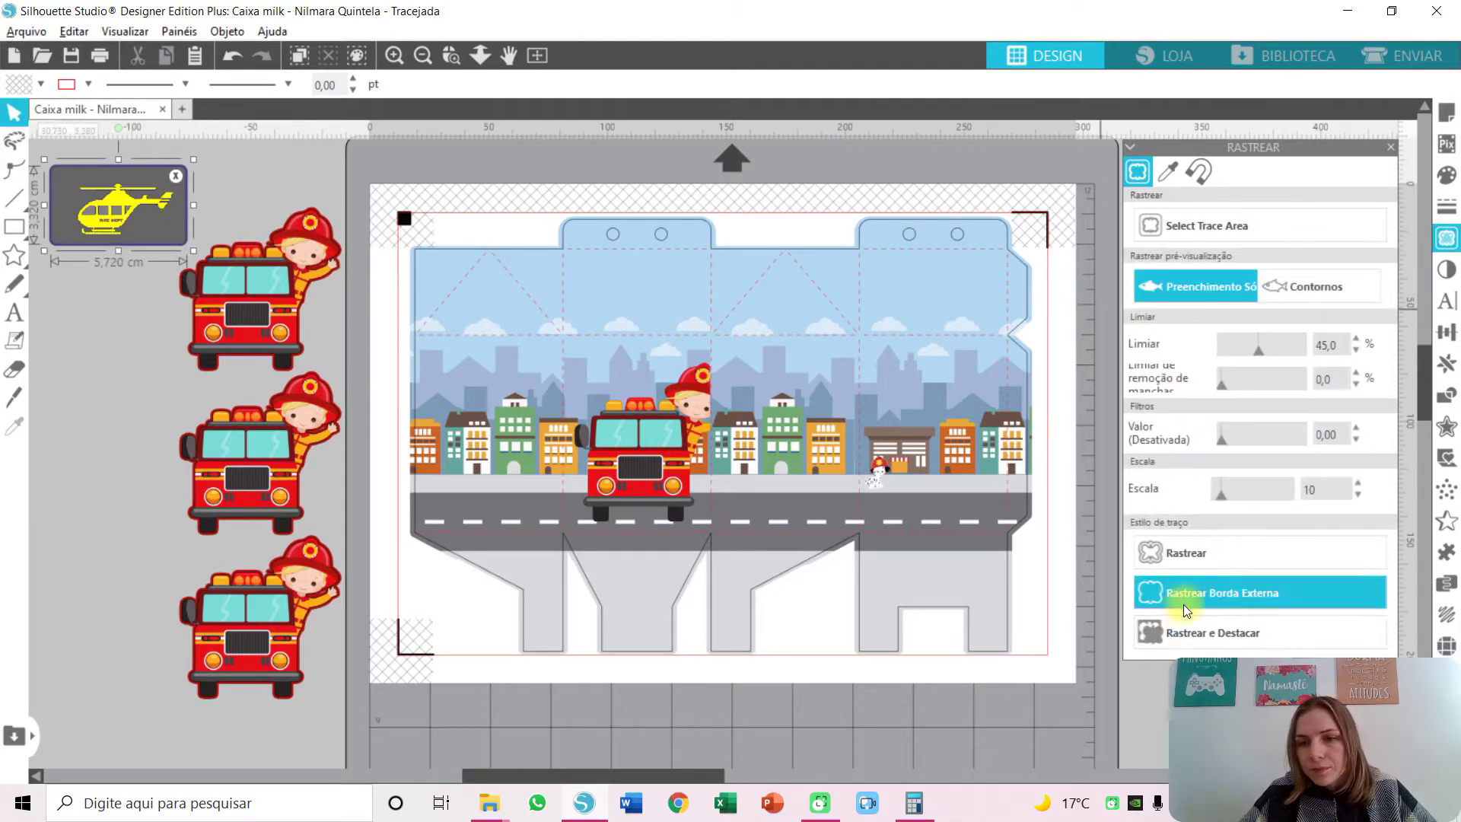
left_click_drag(1259, 350, 1304, 350)
left_click(1179, 633)
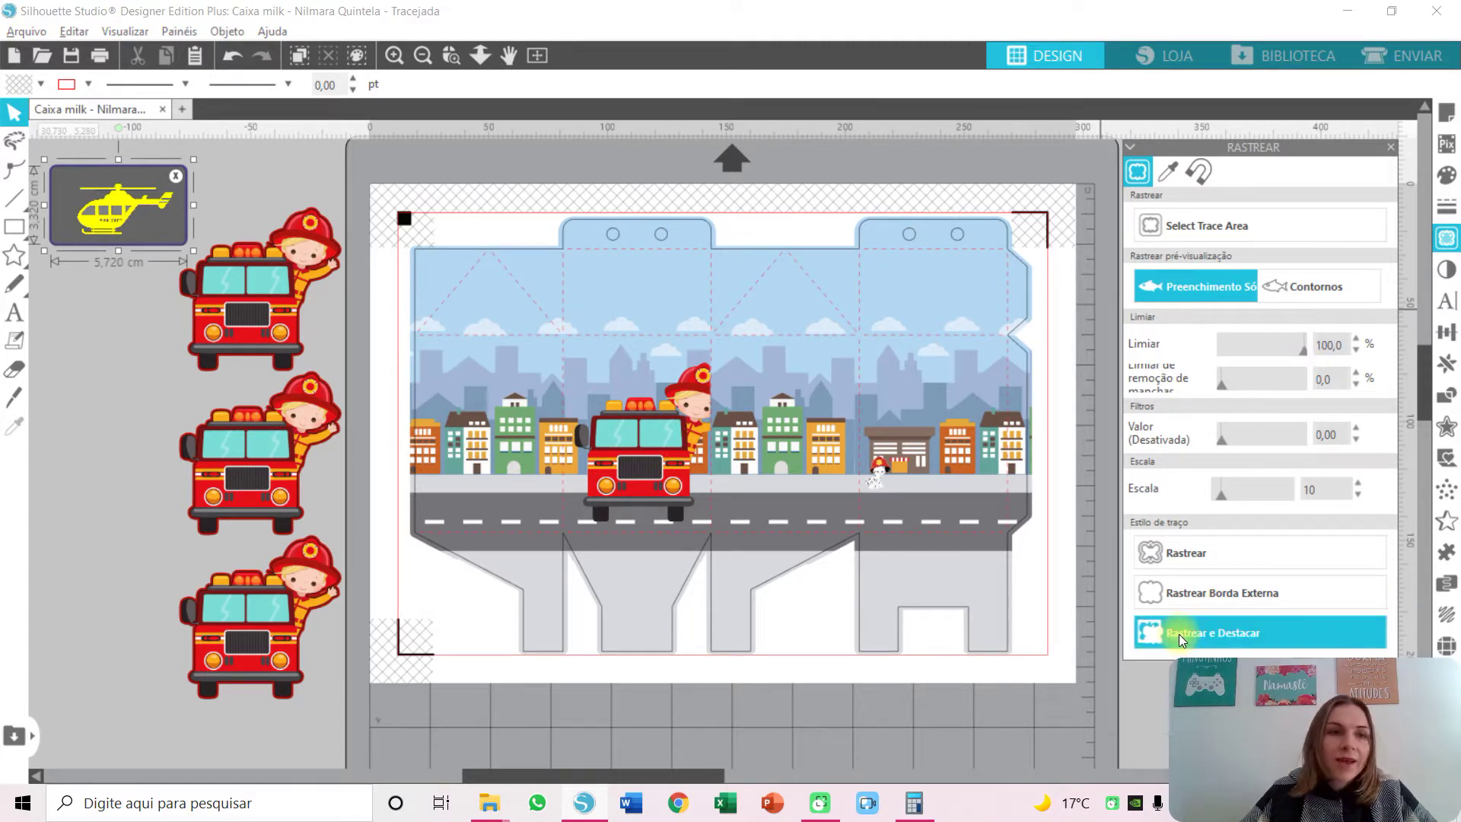
left_click_drag(118, 206, 82, 346)
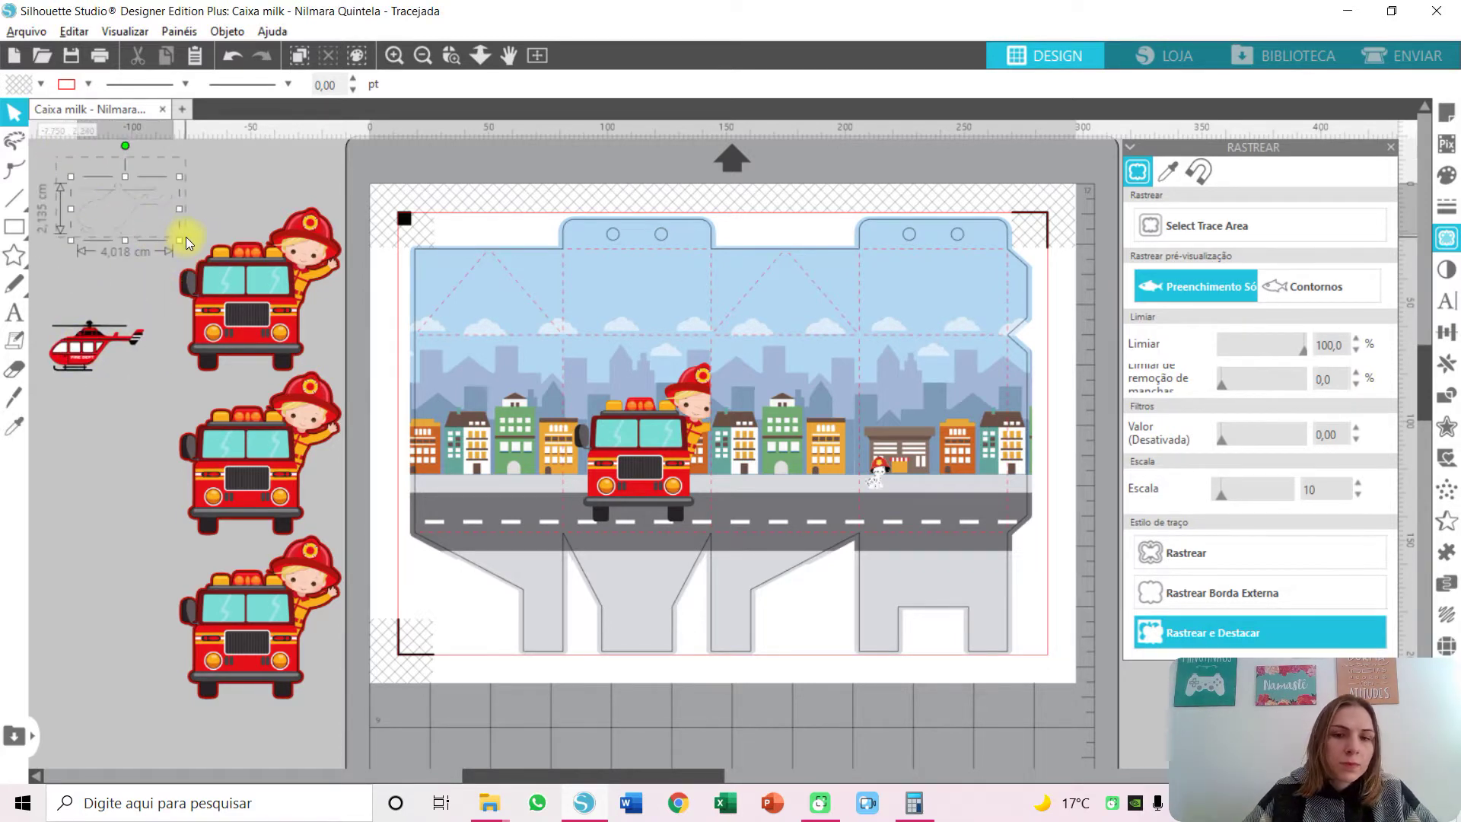
left_click(185, 236)
Place one traced helicopter in the second panel's sky and give the copy kept beside the page a black line color.
left_click_drag(93, 356, 631, 311)
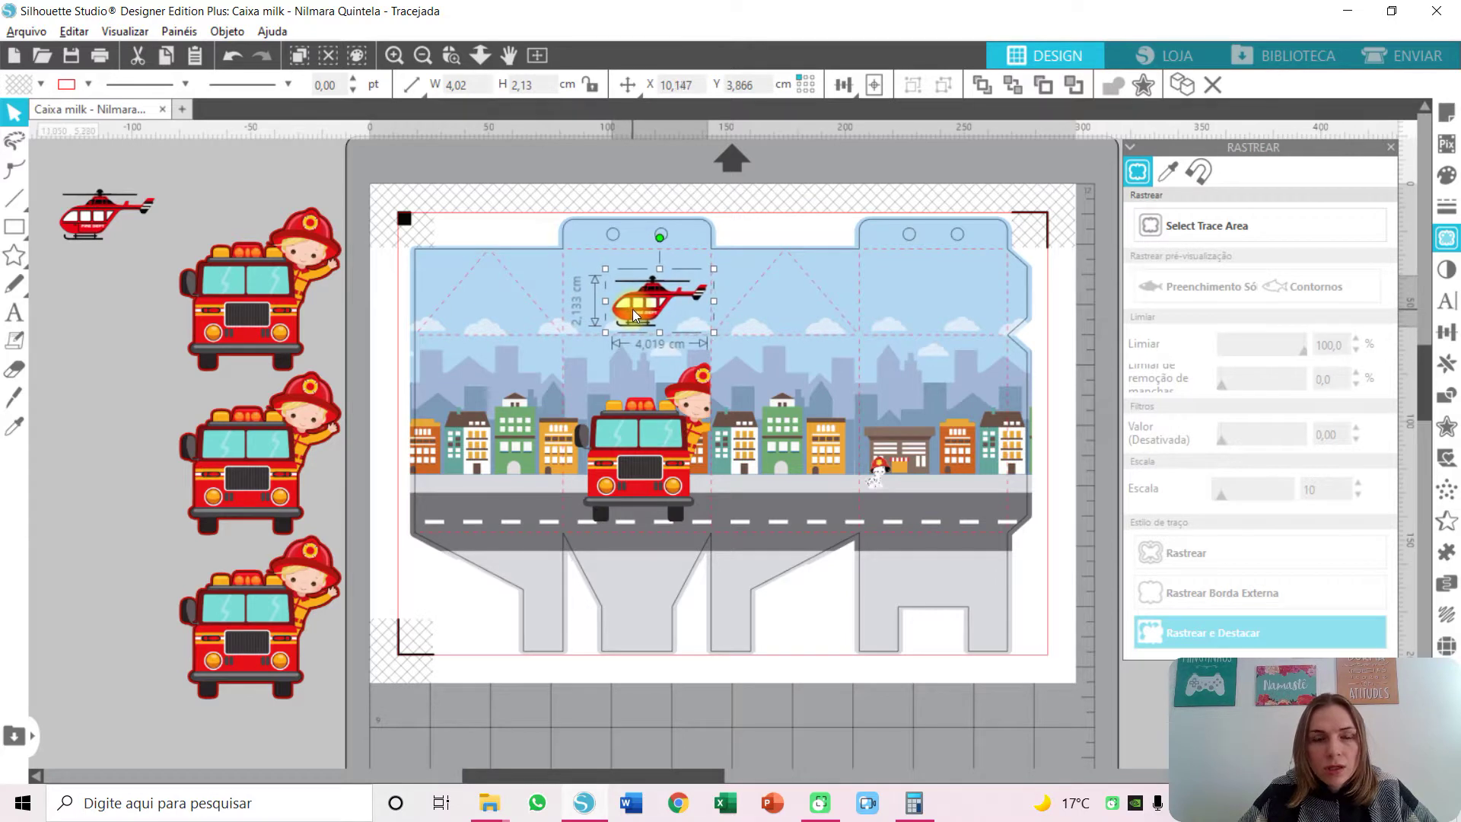
left_click(110, 210)
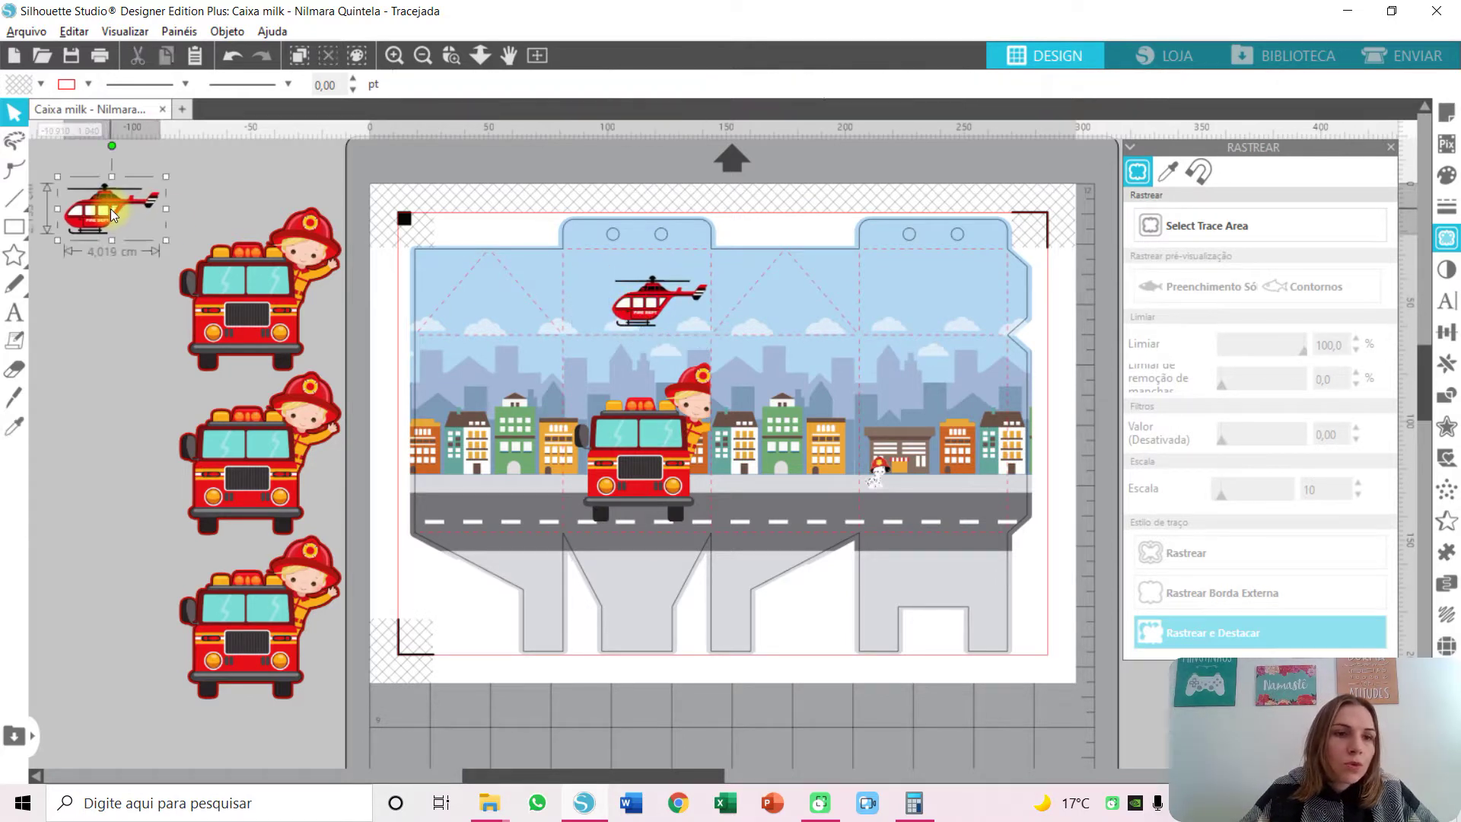
left_click_drag(111, 208, 116, 203)
left_click(88, 83)
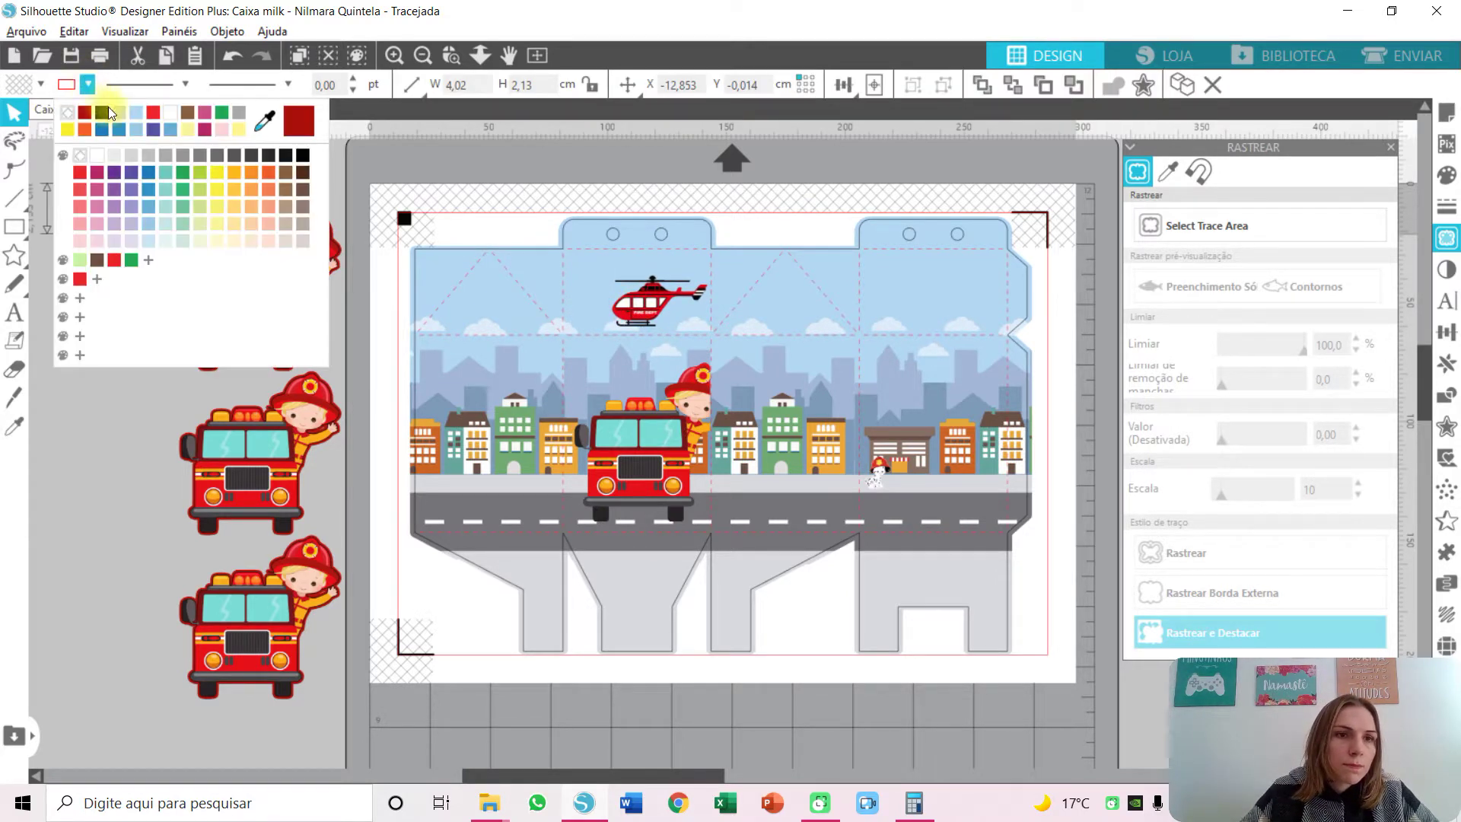
left_click(102, 112)
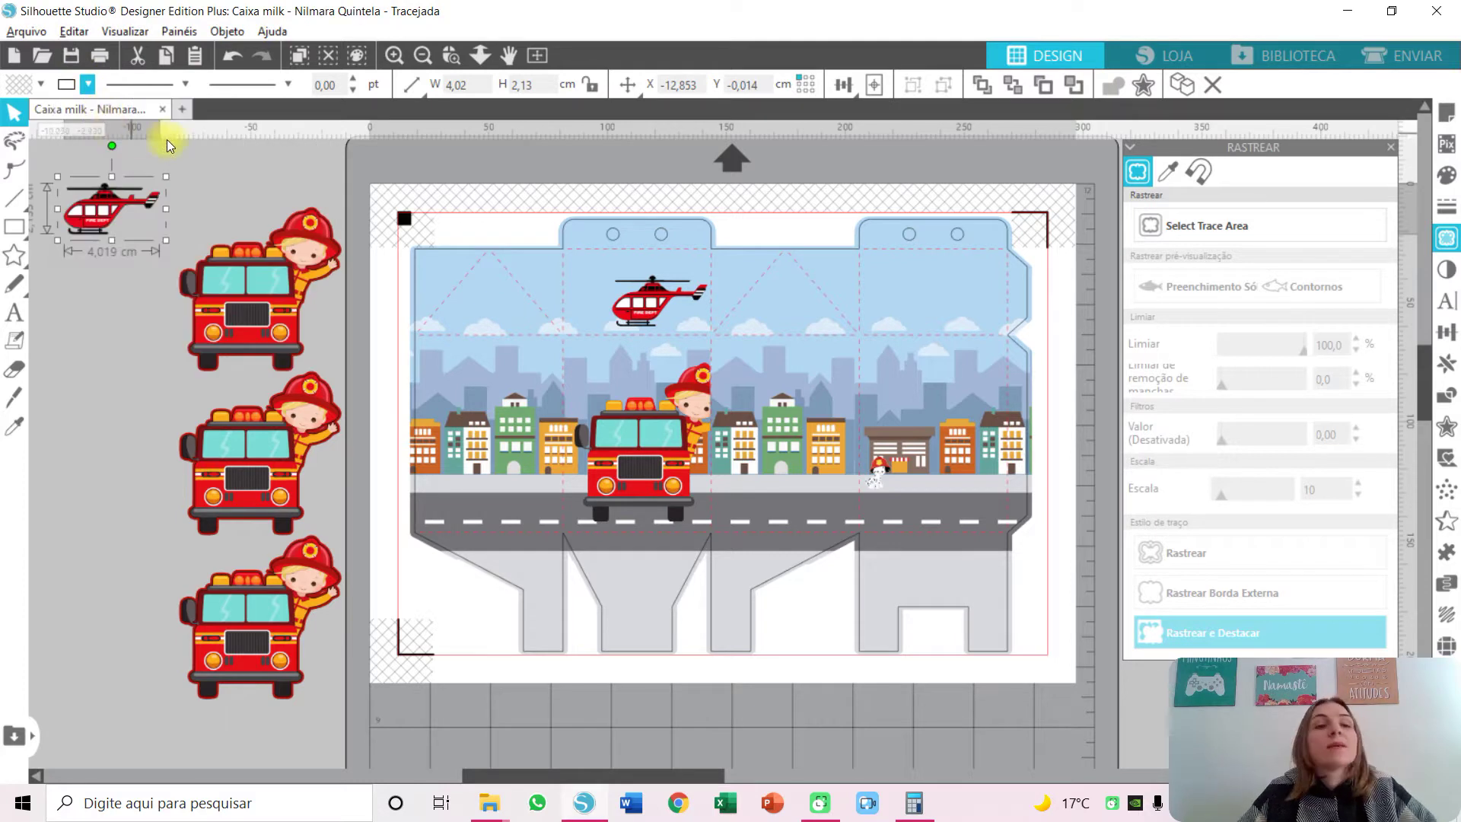
left_click(210, 158)
Offset the helicopter beside the page by 0.1 cm, filling the offset with dark red and making its line transparent.
left_click(93, 209)
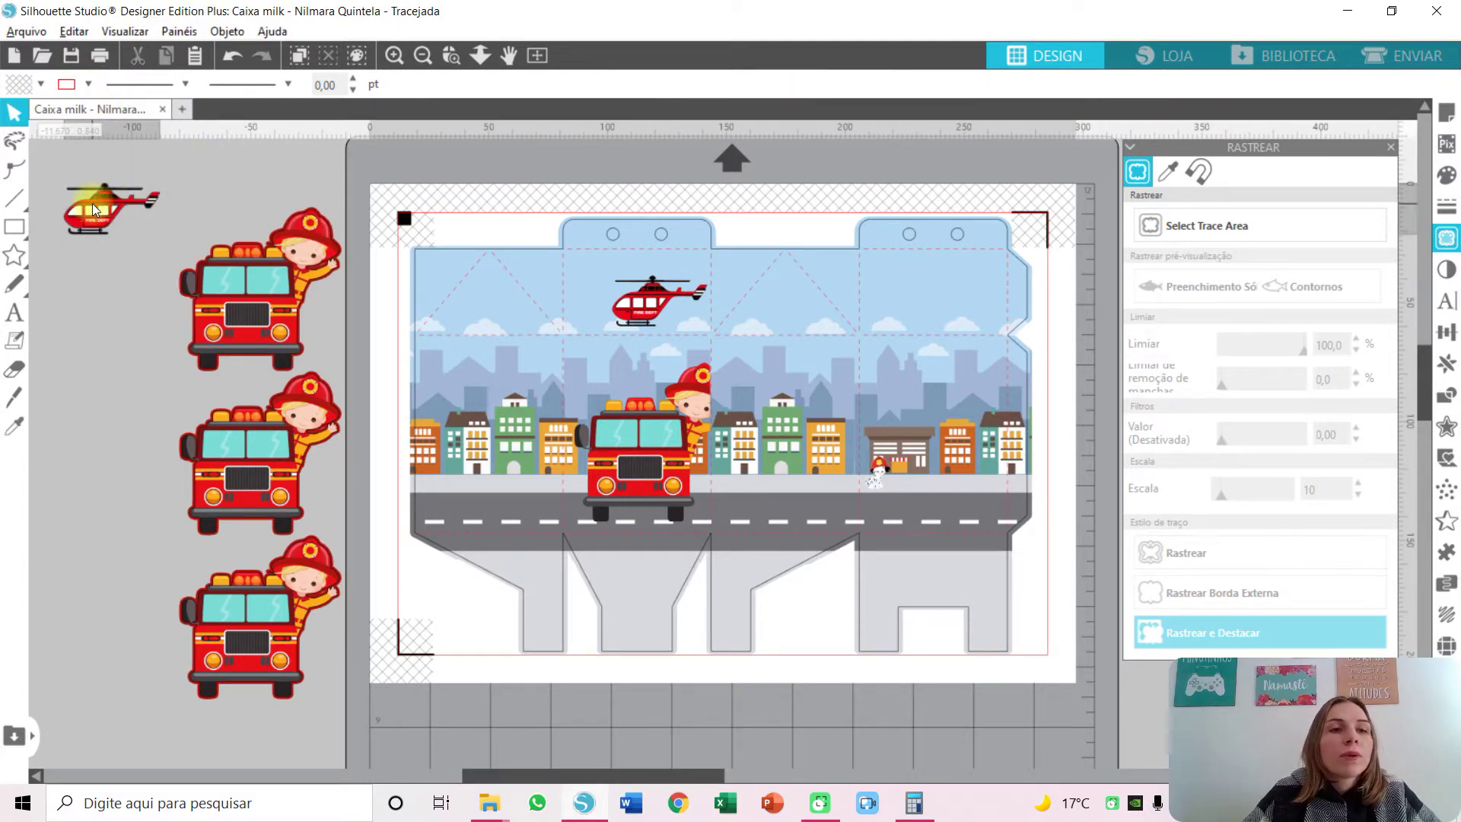
left_click(1447, 427)
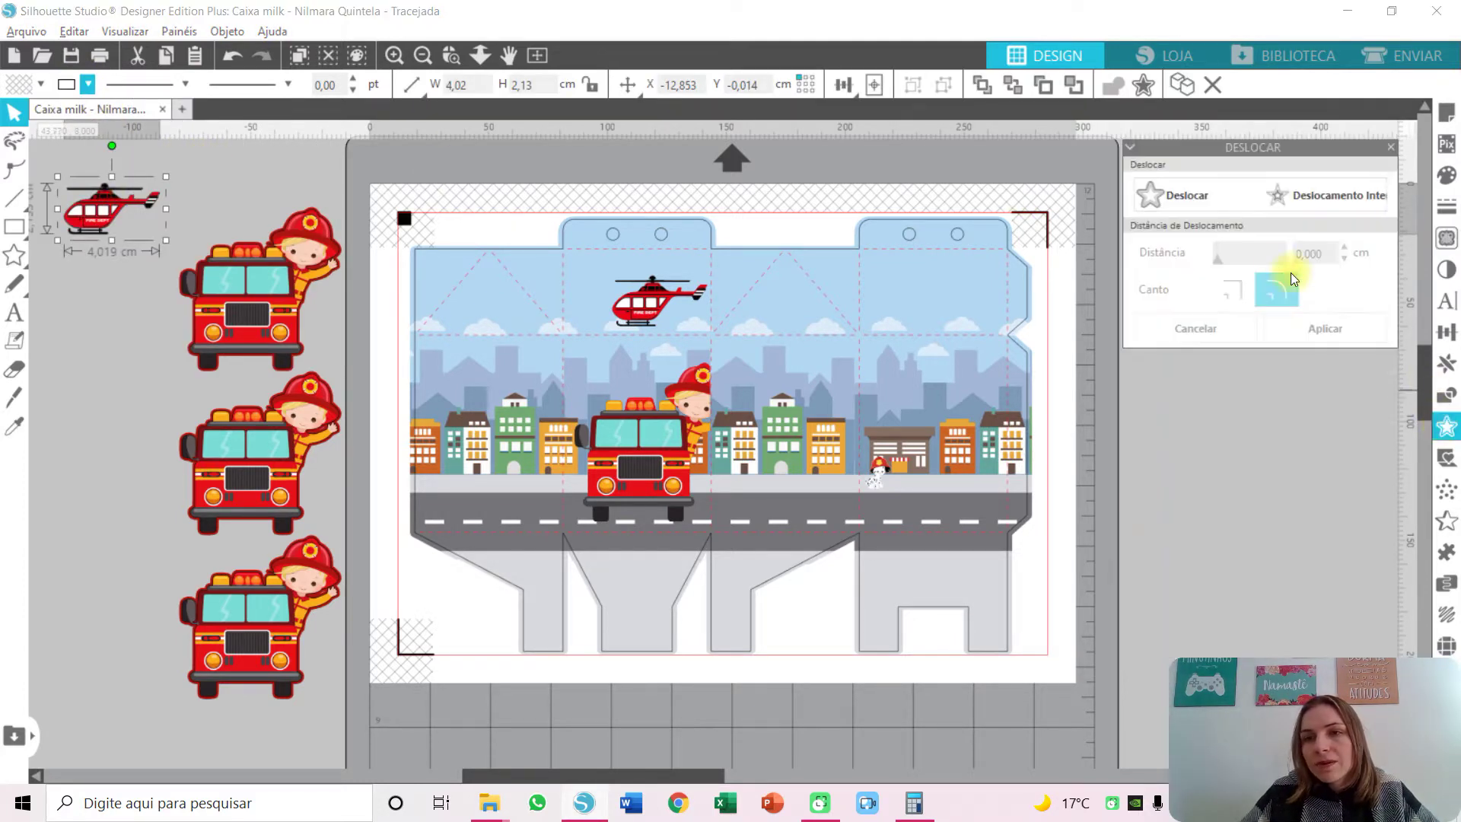
left_click(1177, 194)
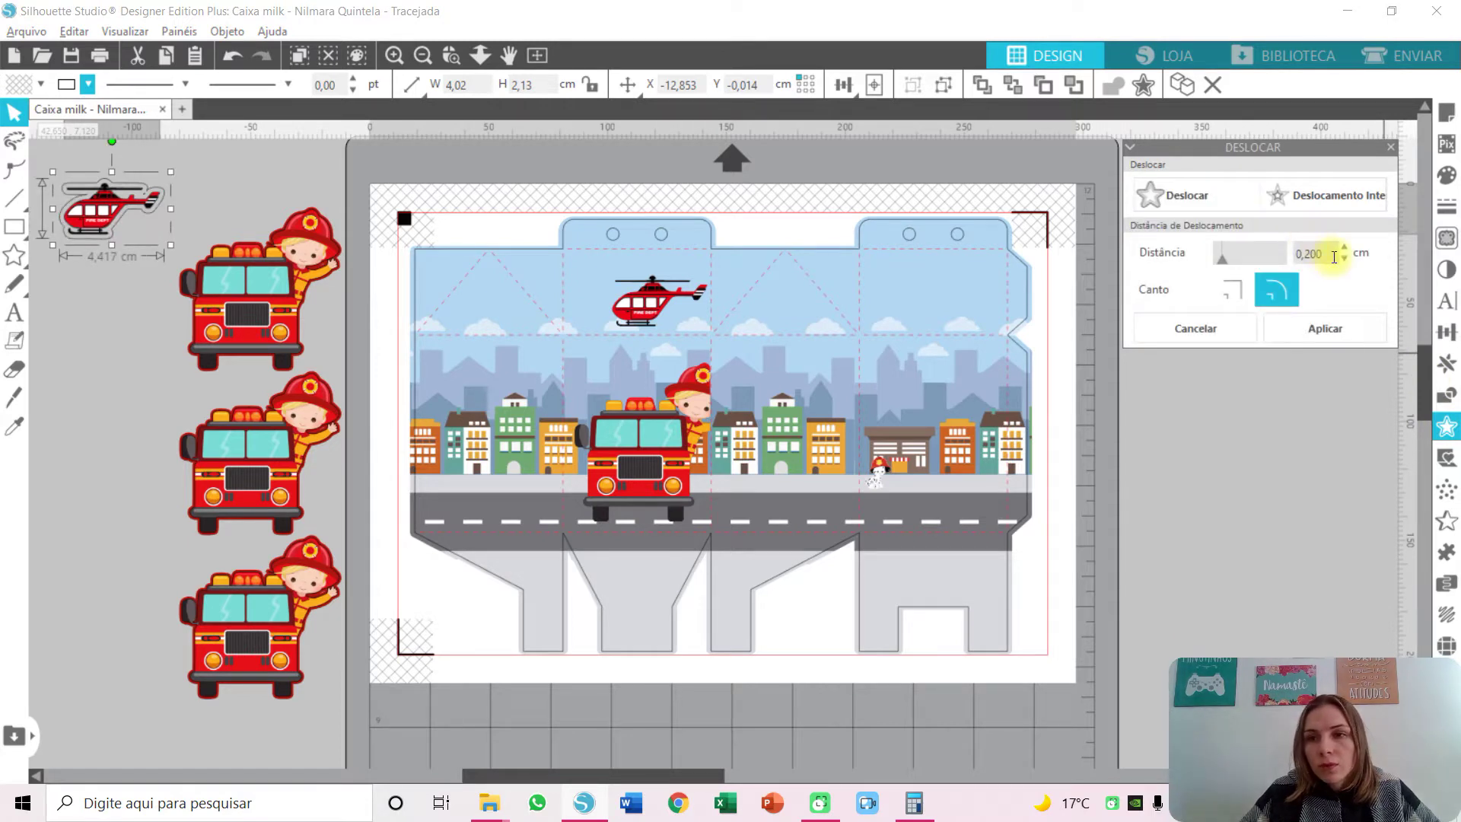
type("0,1")
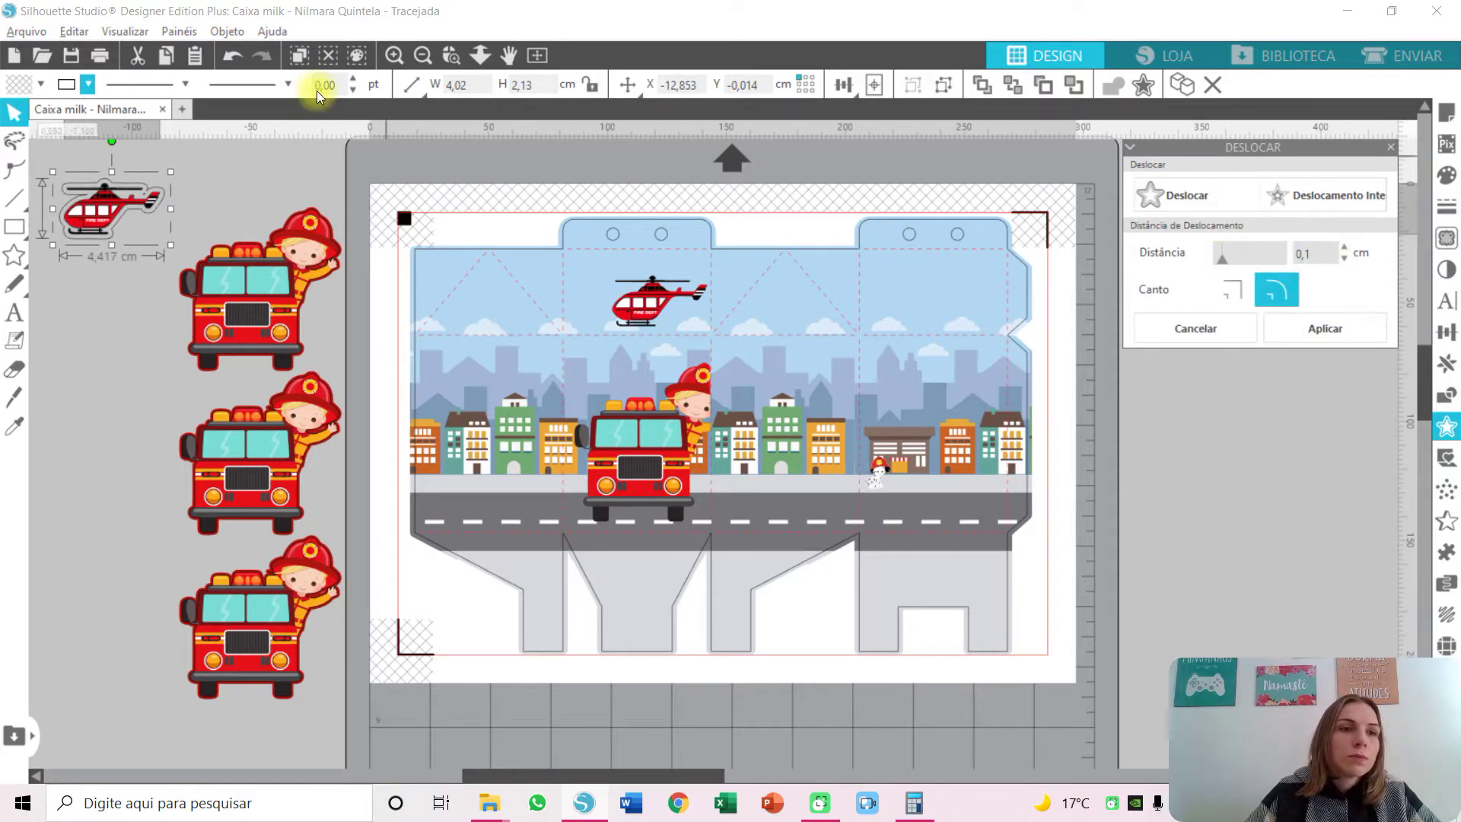
left_click(40, 84)
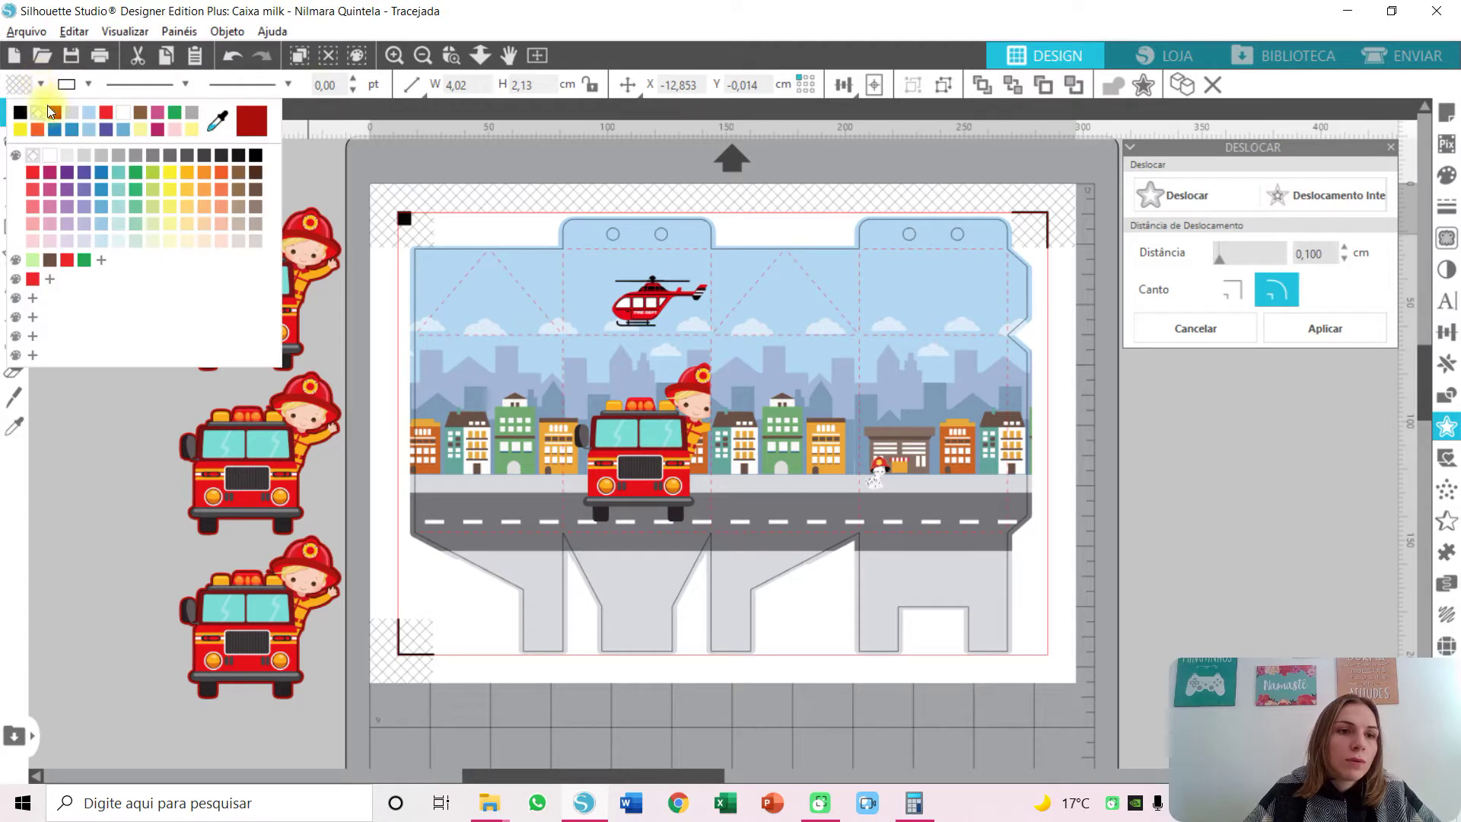
left_click(53, 112)
left_click(90, 84)
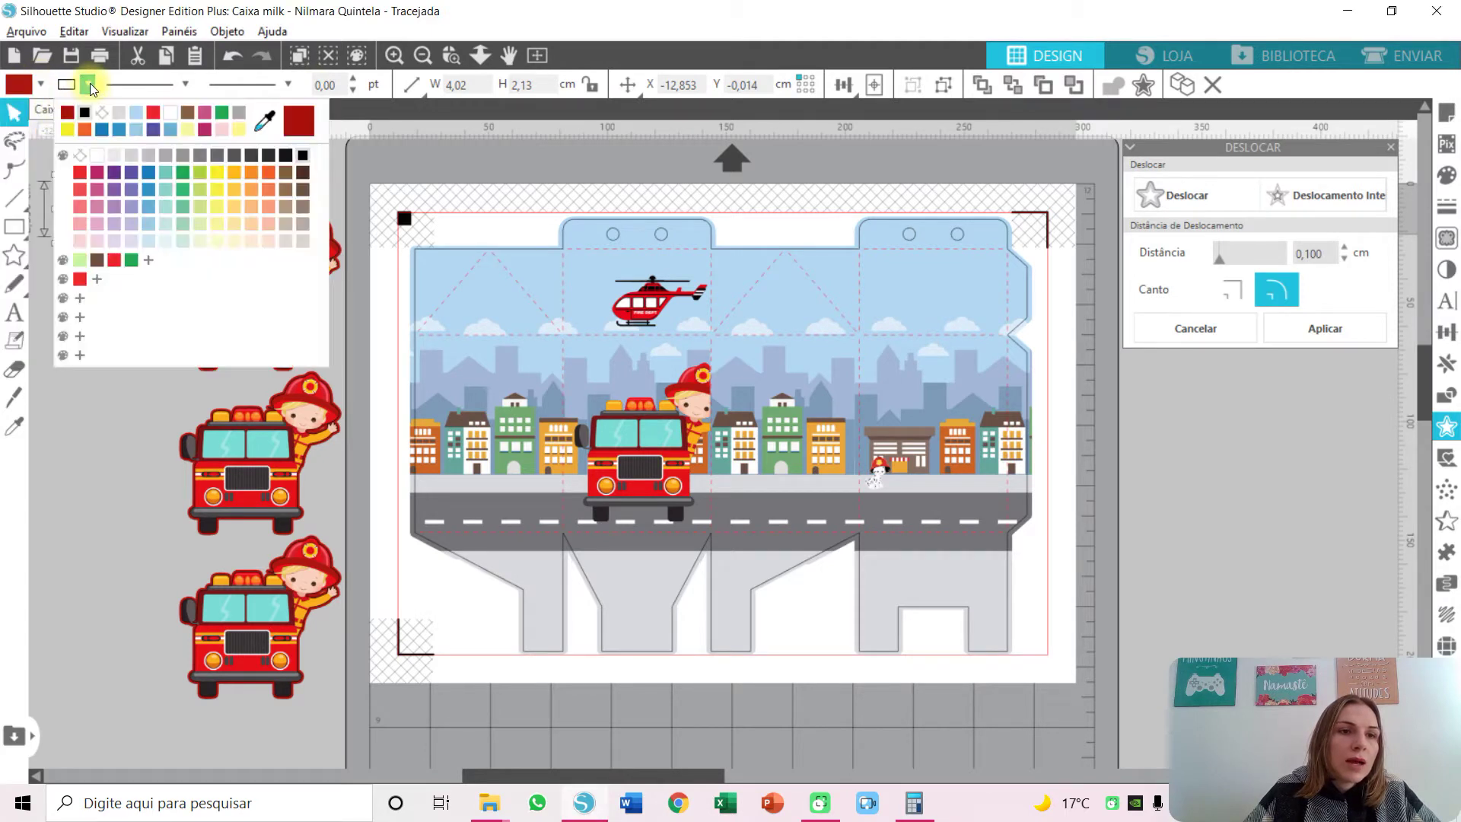
left_click(104, 112)
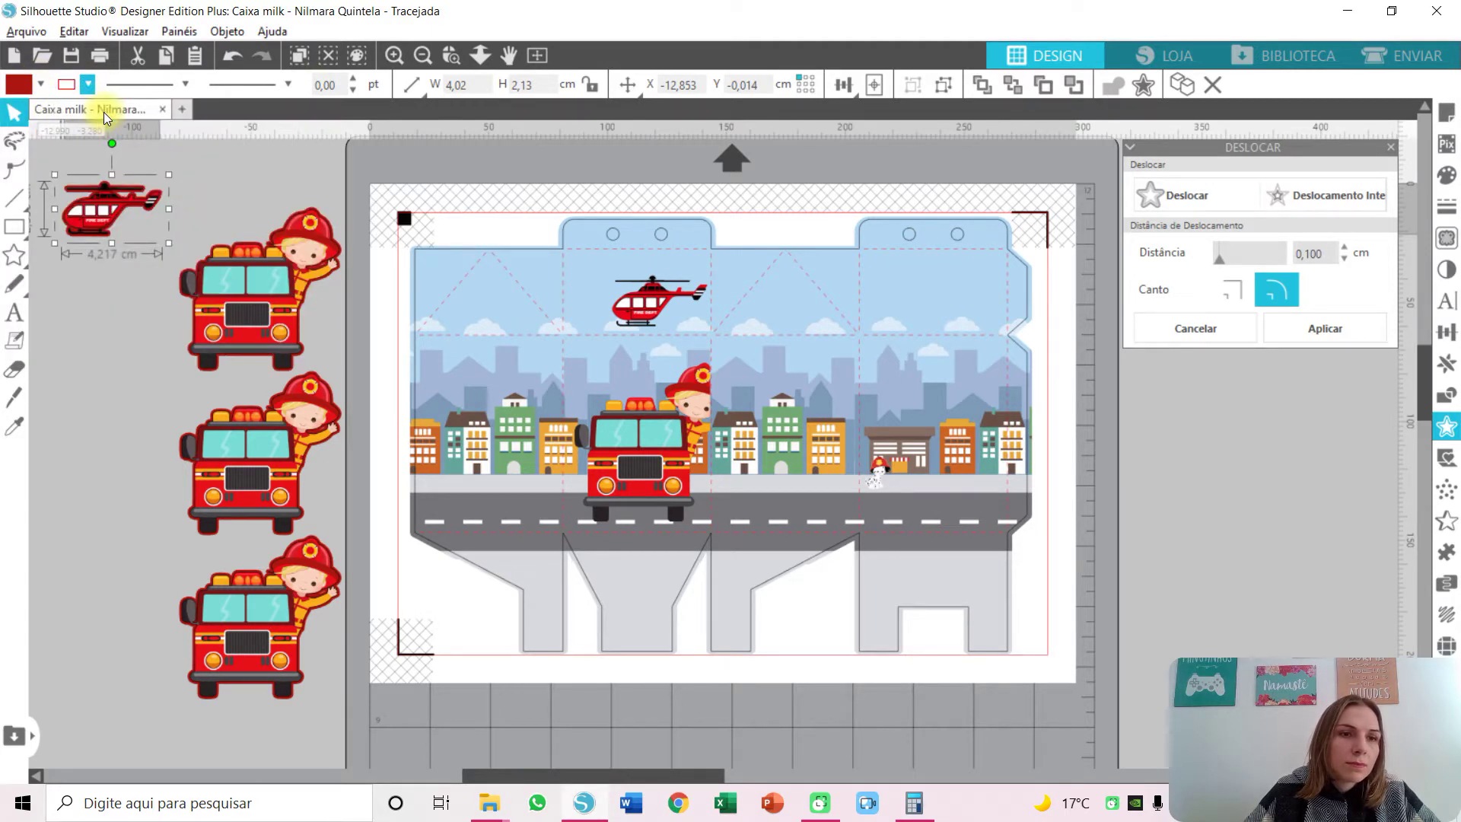
Group the helicopter with its dark red offset and duplicate the group just below it beside the page.
left_click(203, 167)
left_click(105, 210)
key("i")
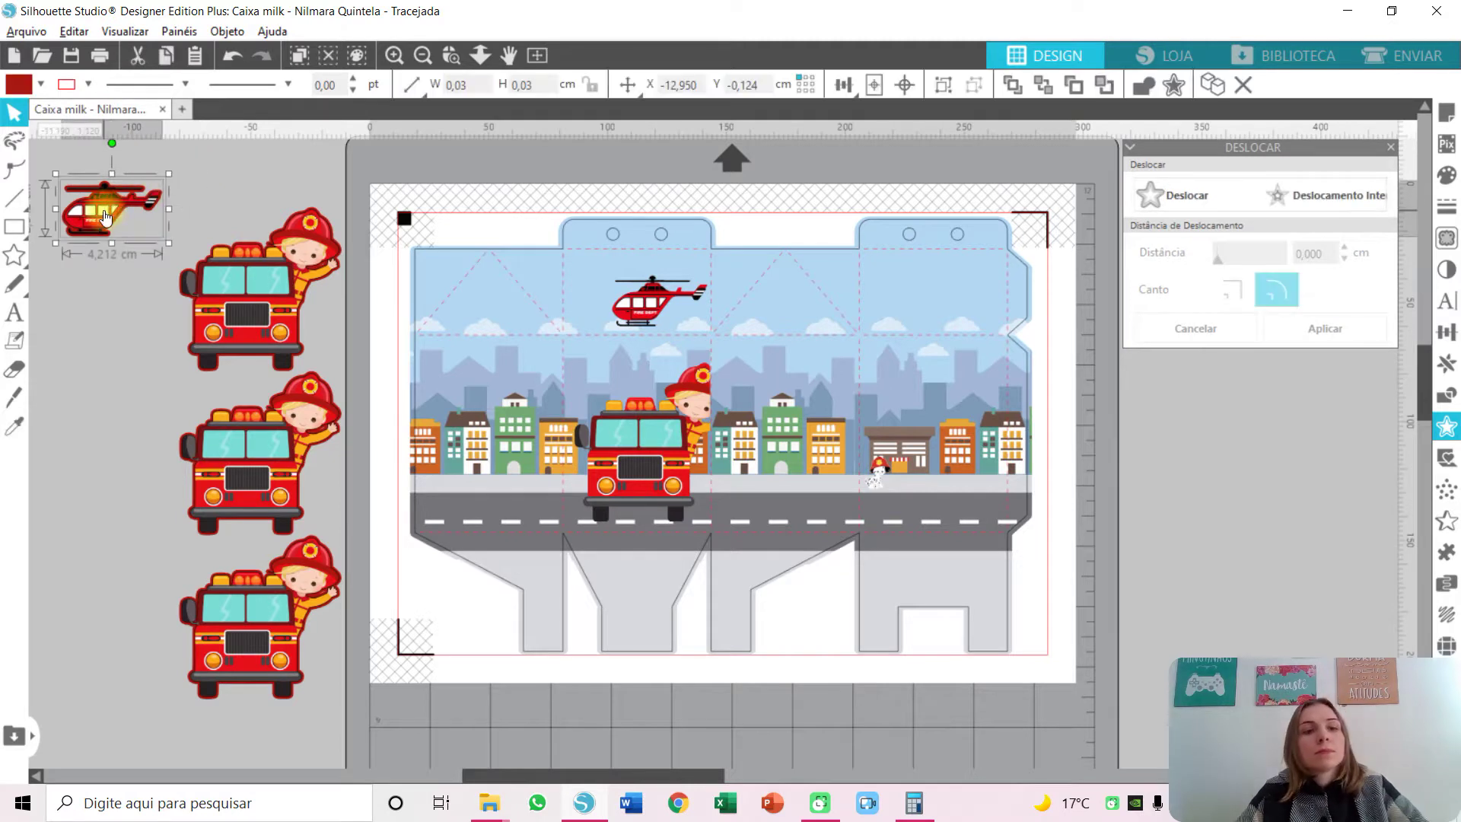
left_click(108, 206)
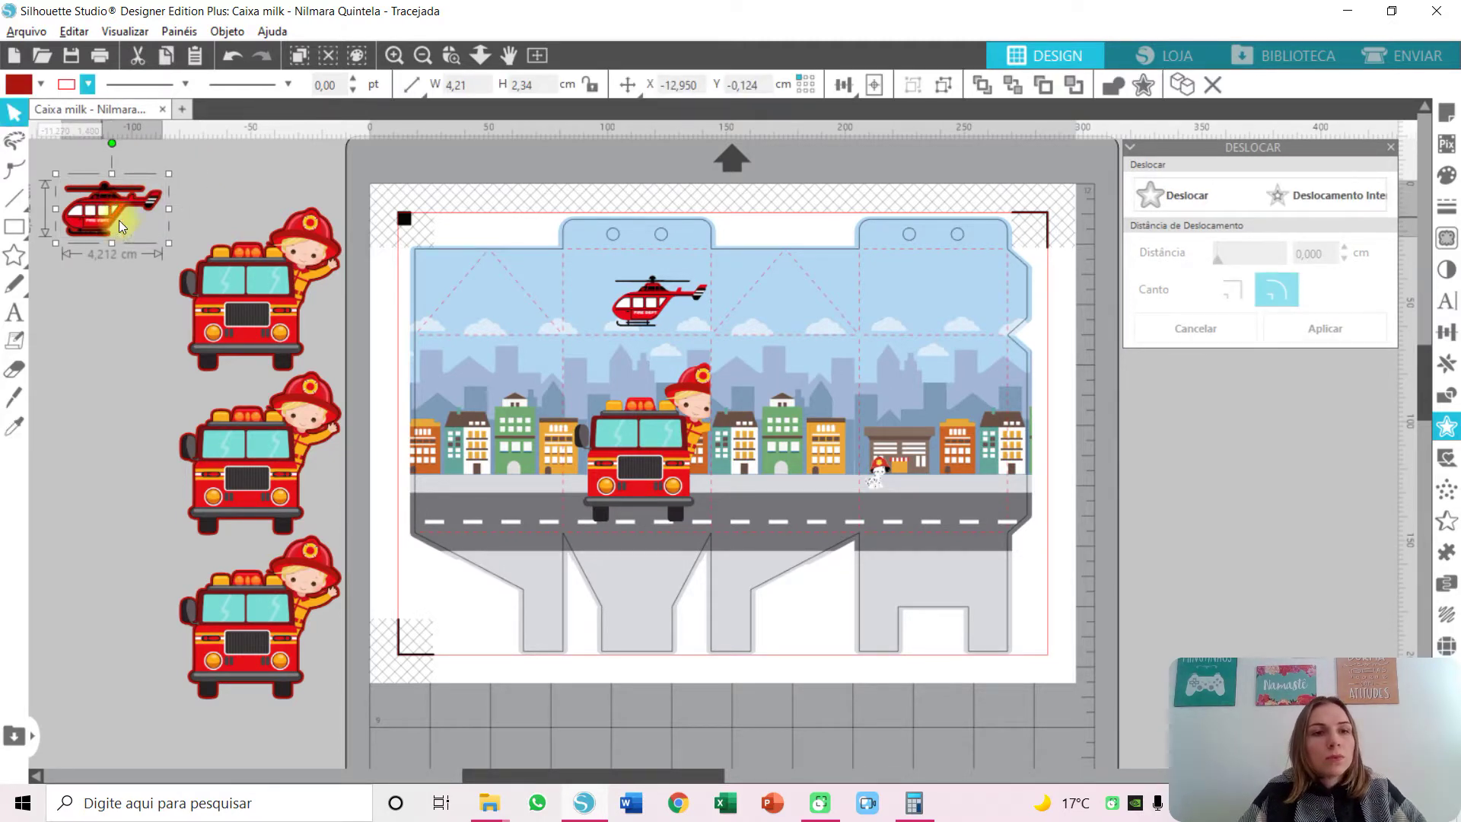
left_click_drag(118, 221, 122, 267)
key("i")
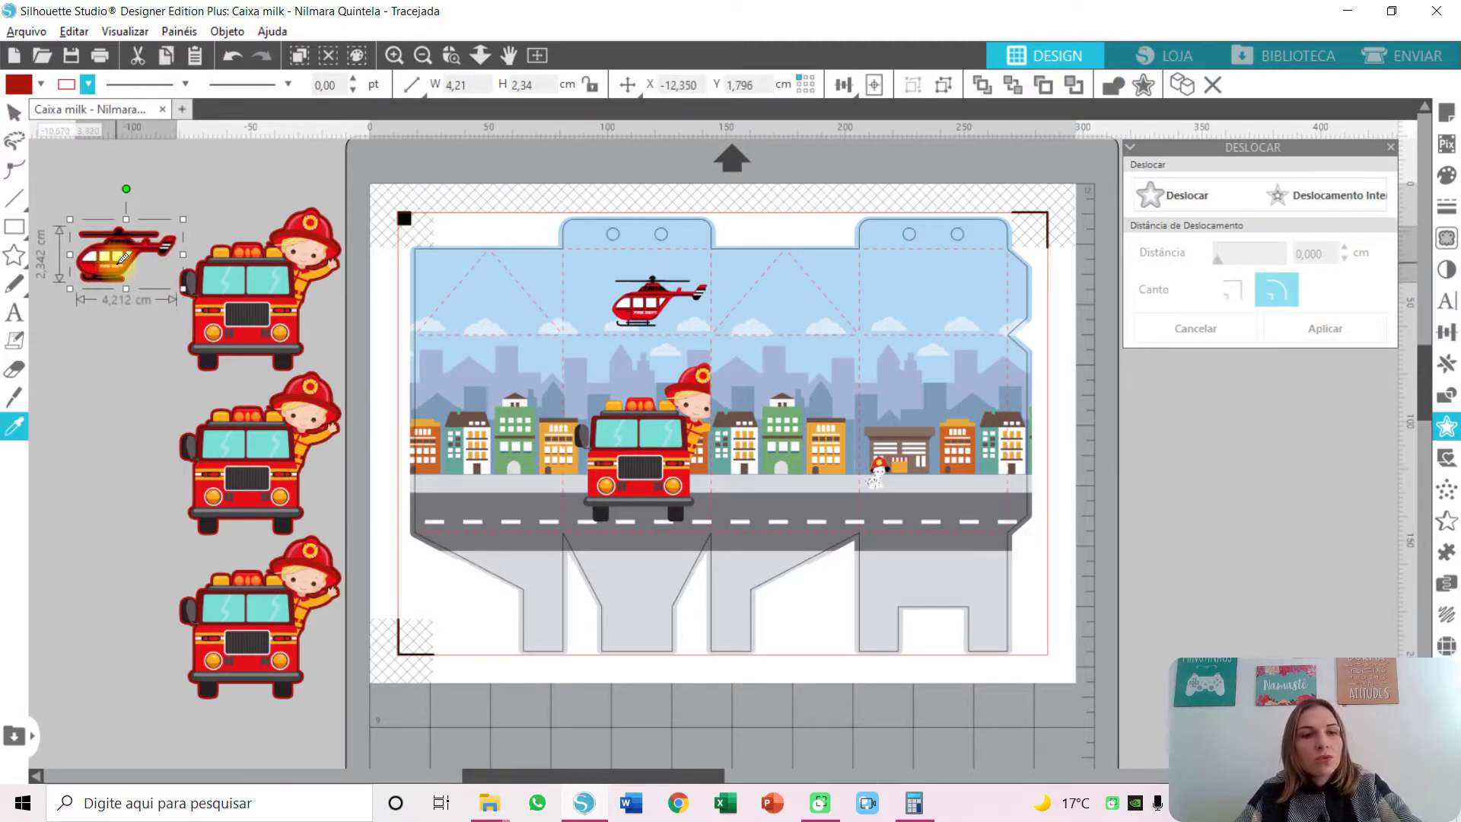
key("ctrl+d")
left_click_drag(146, 295, 100, 317)
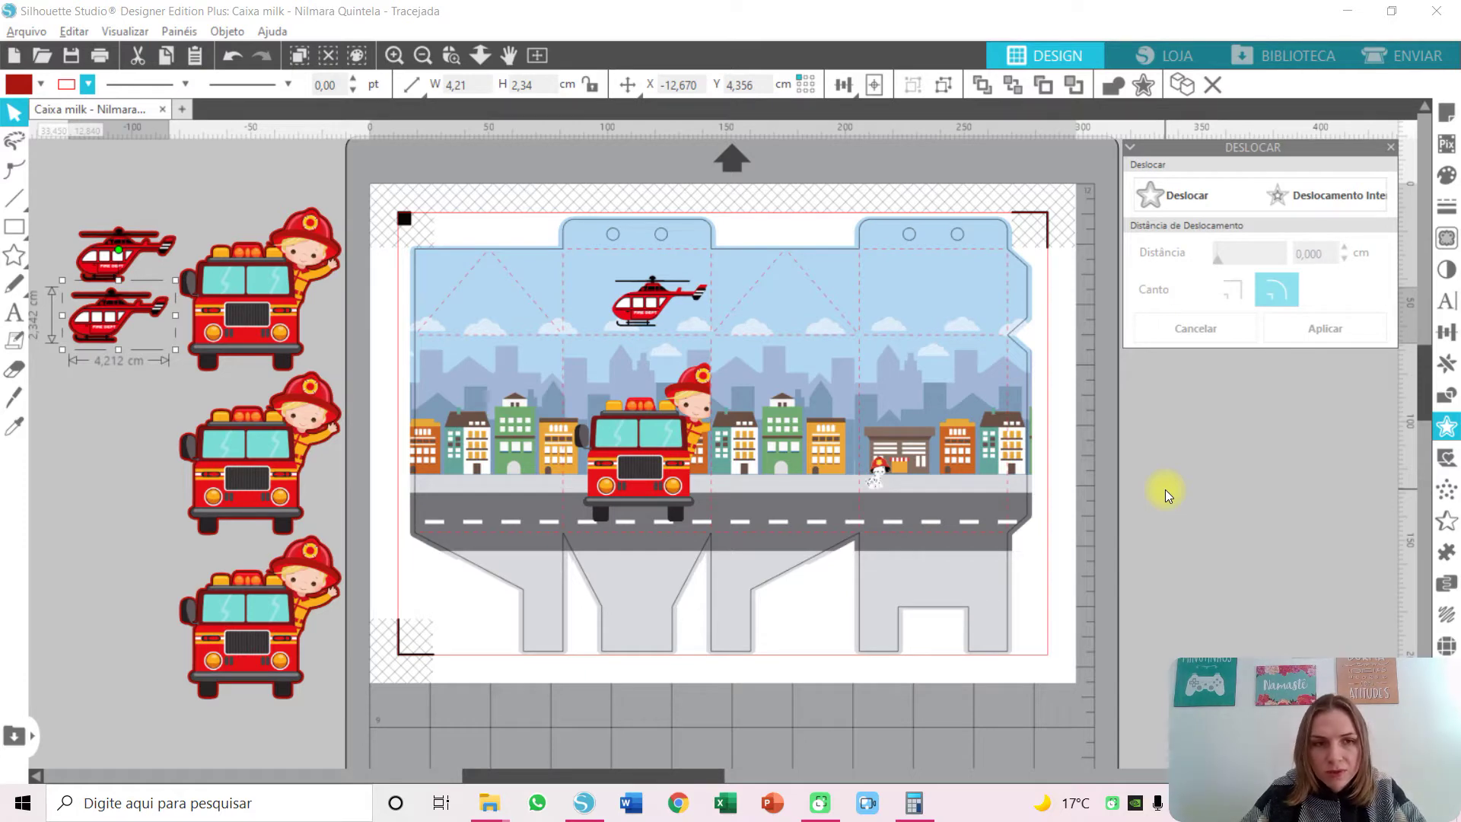
Bring the ladder truck picture PNG - Bombeiros D (26) from the Bombeiros folder into the design and shrink it to about 3.73 cm wide.
key("alt+Tab")
key("alt+Tab")
key("alt+Tab")
key("alt+Tab")
key("alt+Tab")
key("alt+Tab")
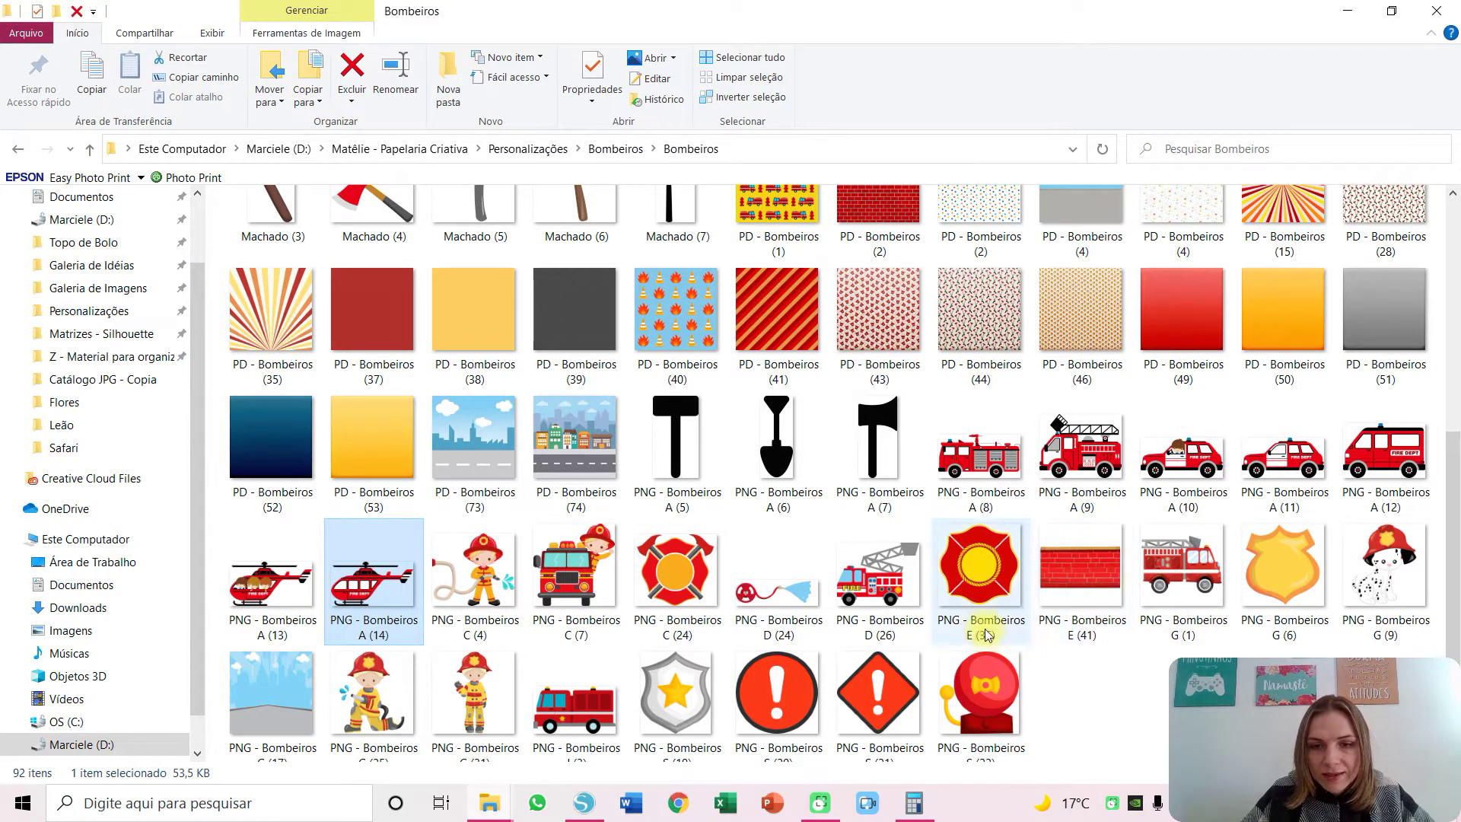
left_click_drag(883, 578, 137, 594)
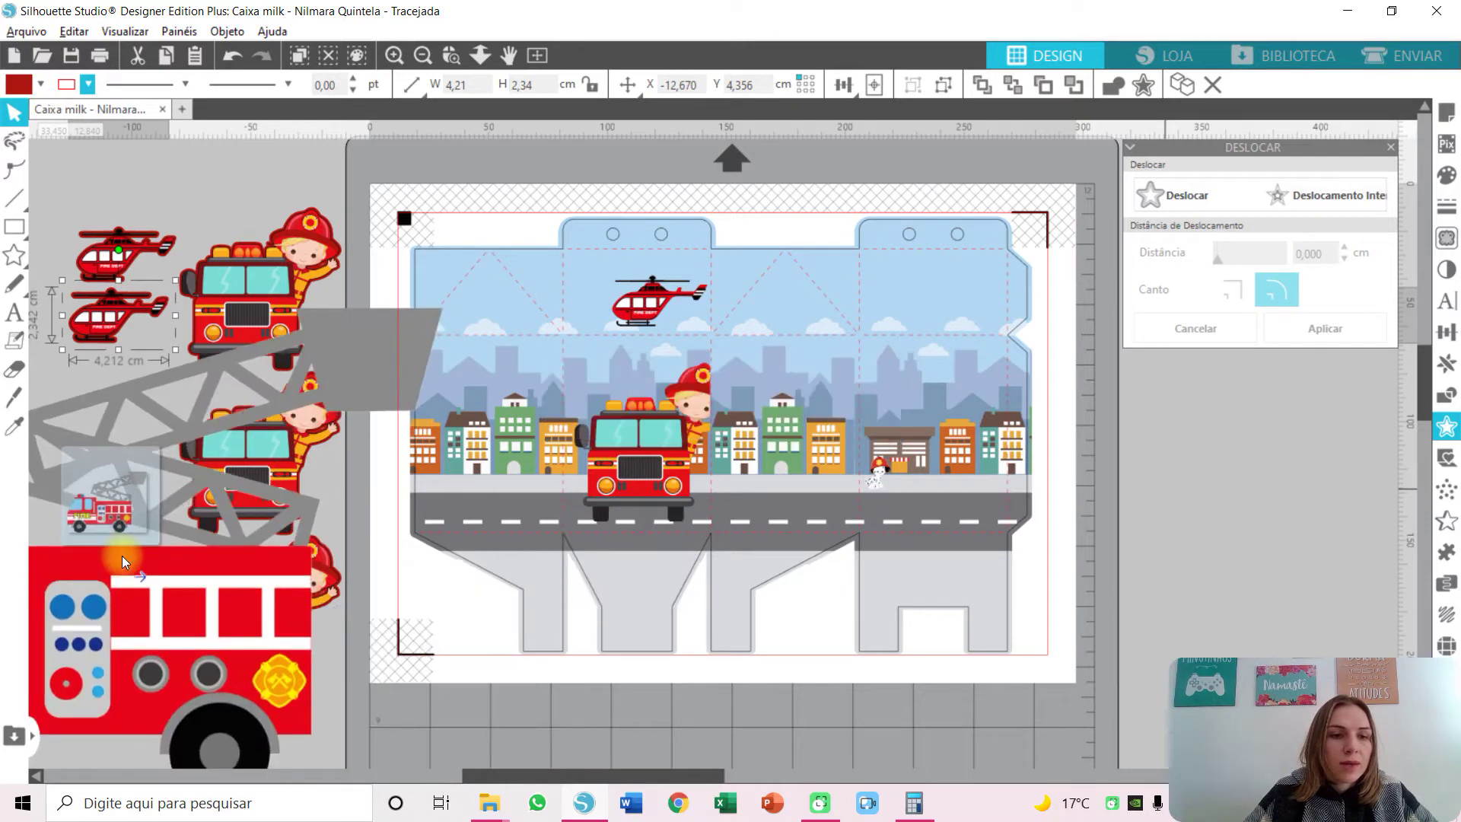
left_click_drag(447, 300, 1143, 605)
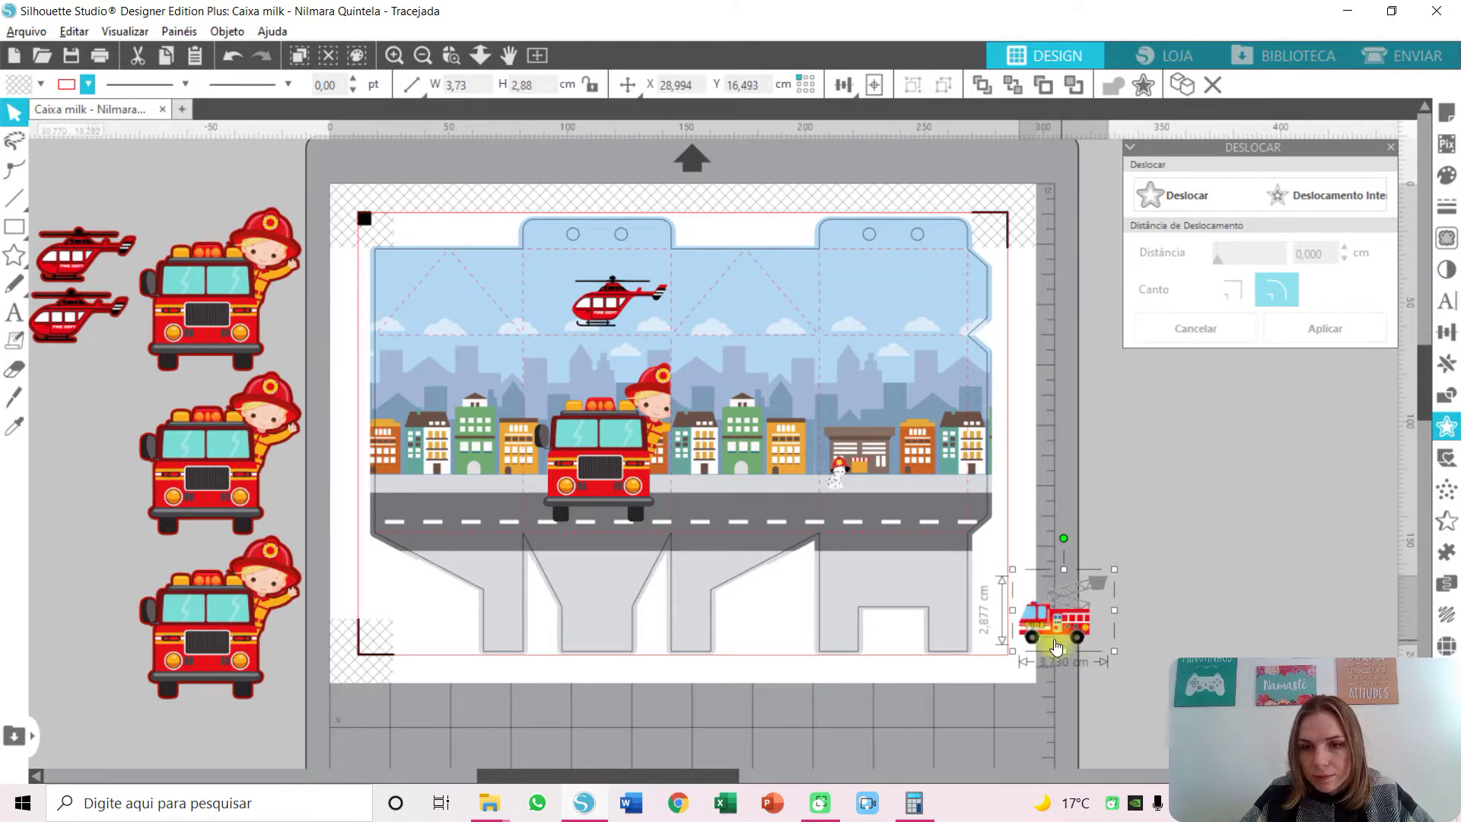
Place the ladder truck on the road in the last panel and enlarge it to about 5.35 cm wide.
left_click_drag(1056, 647, 894, 506)
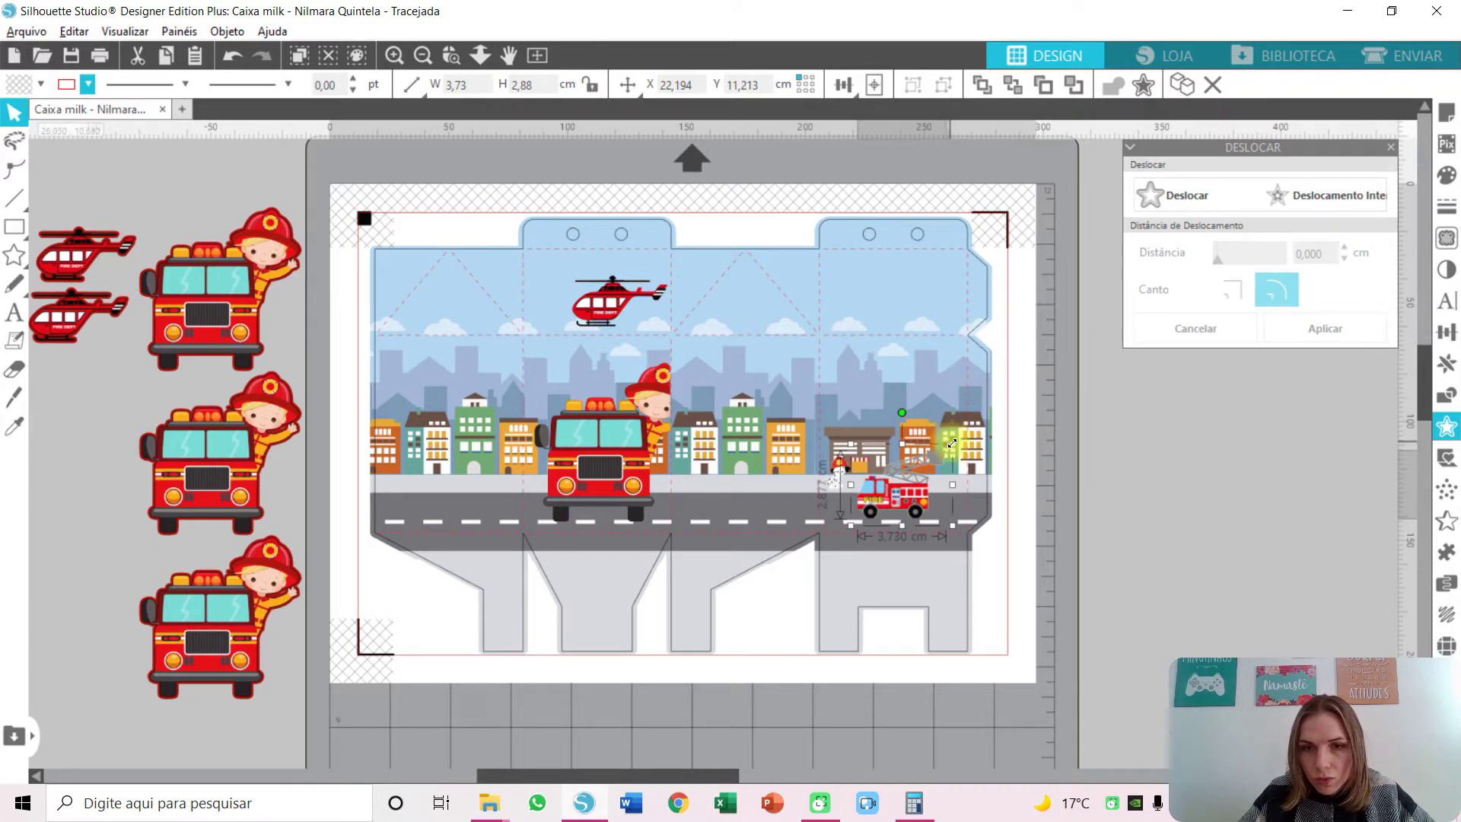
left_click_drag(952, 443, 987, 408)
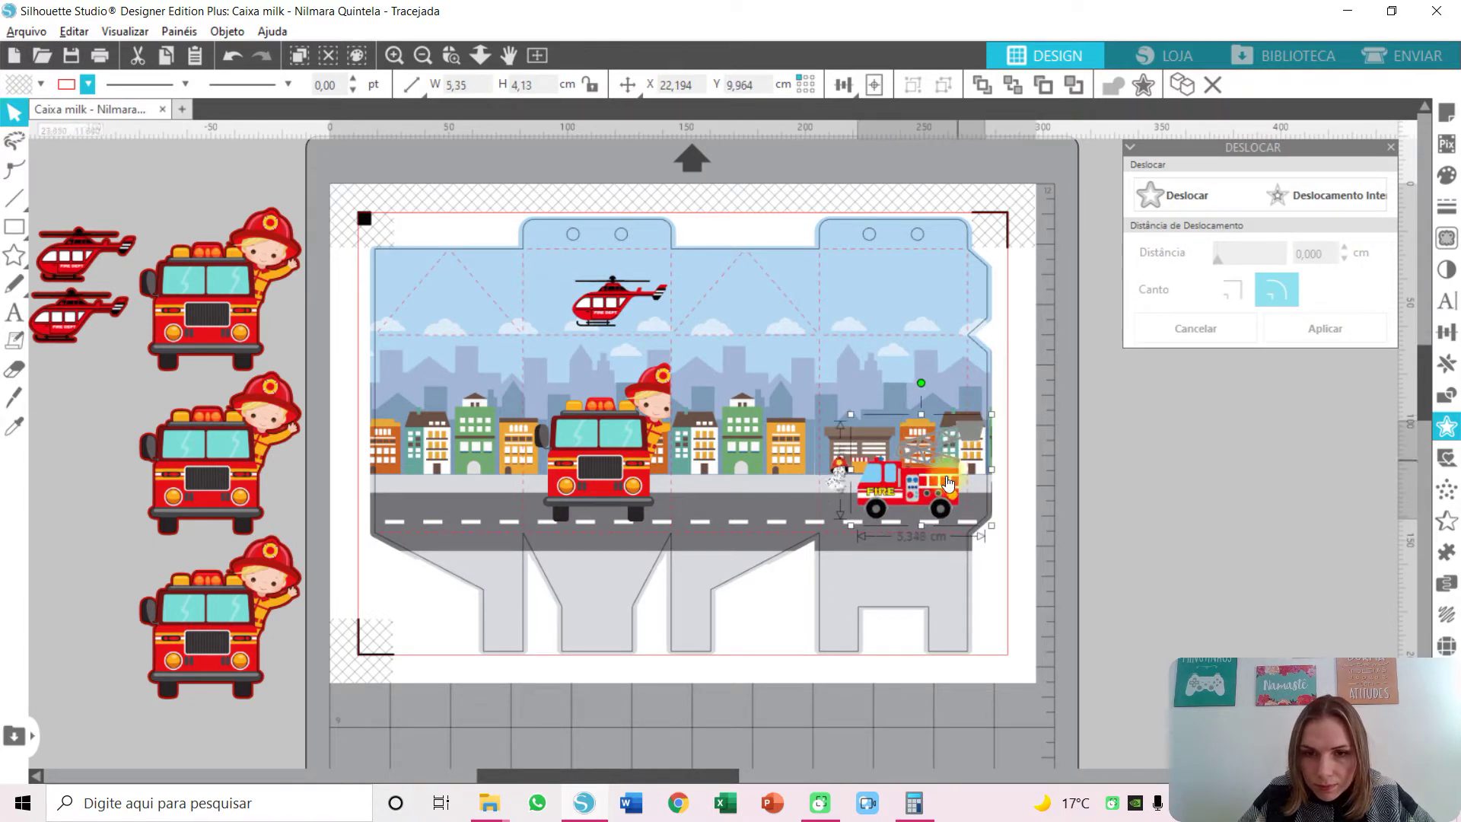
left_click_drag(927, 484, 919, 486)
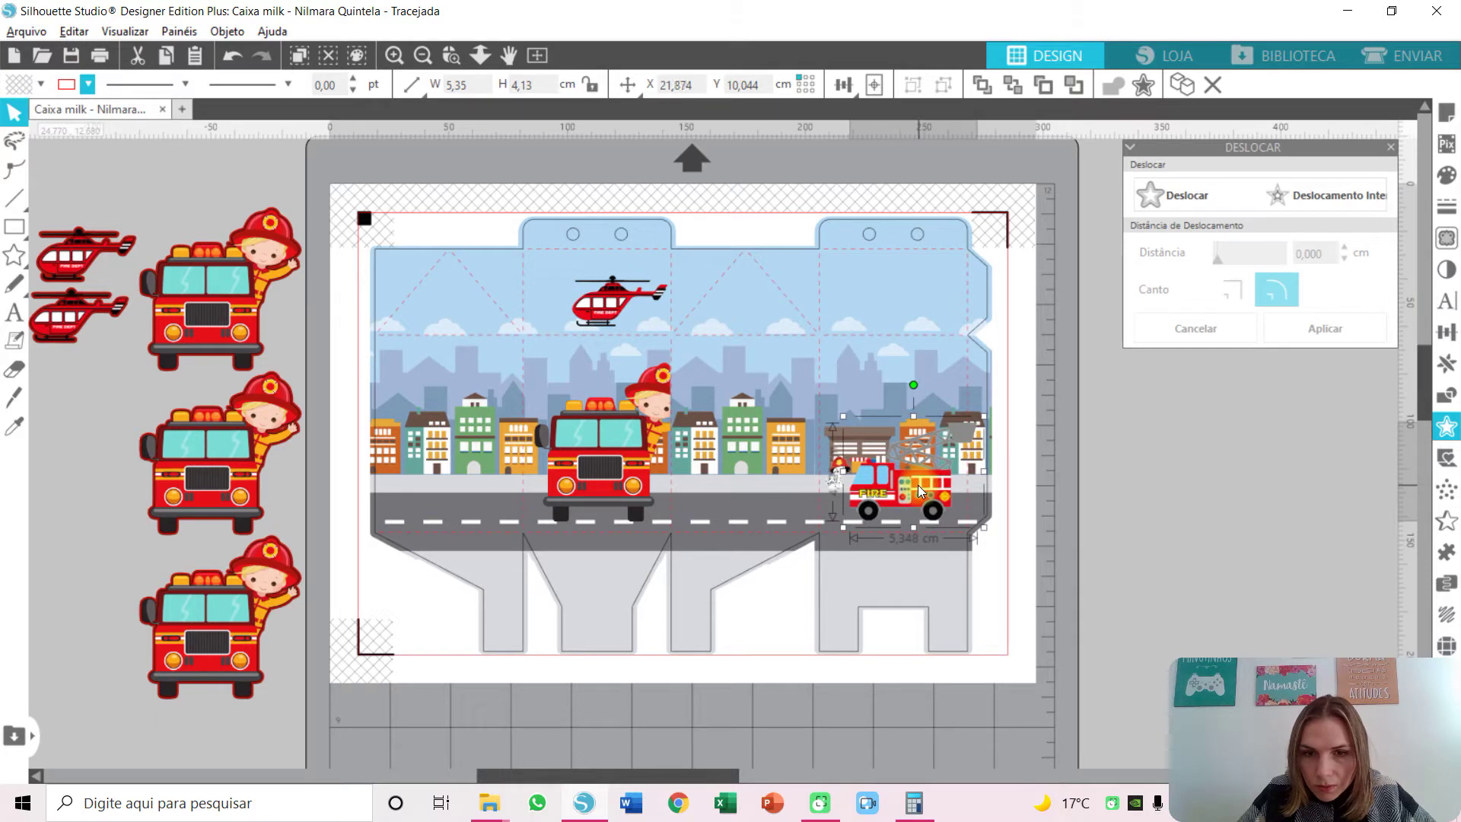
left_click(1176, 500)
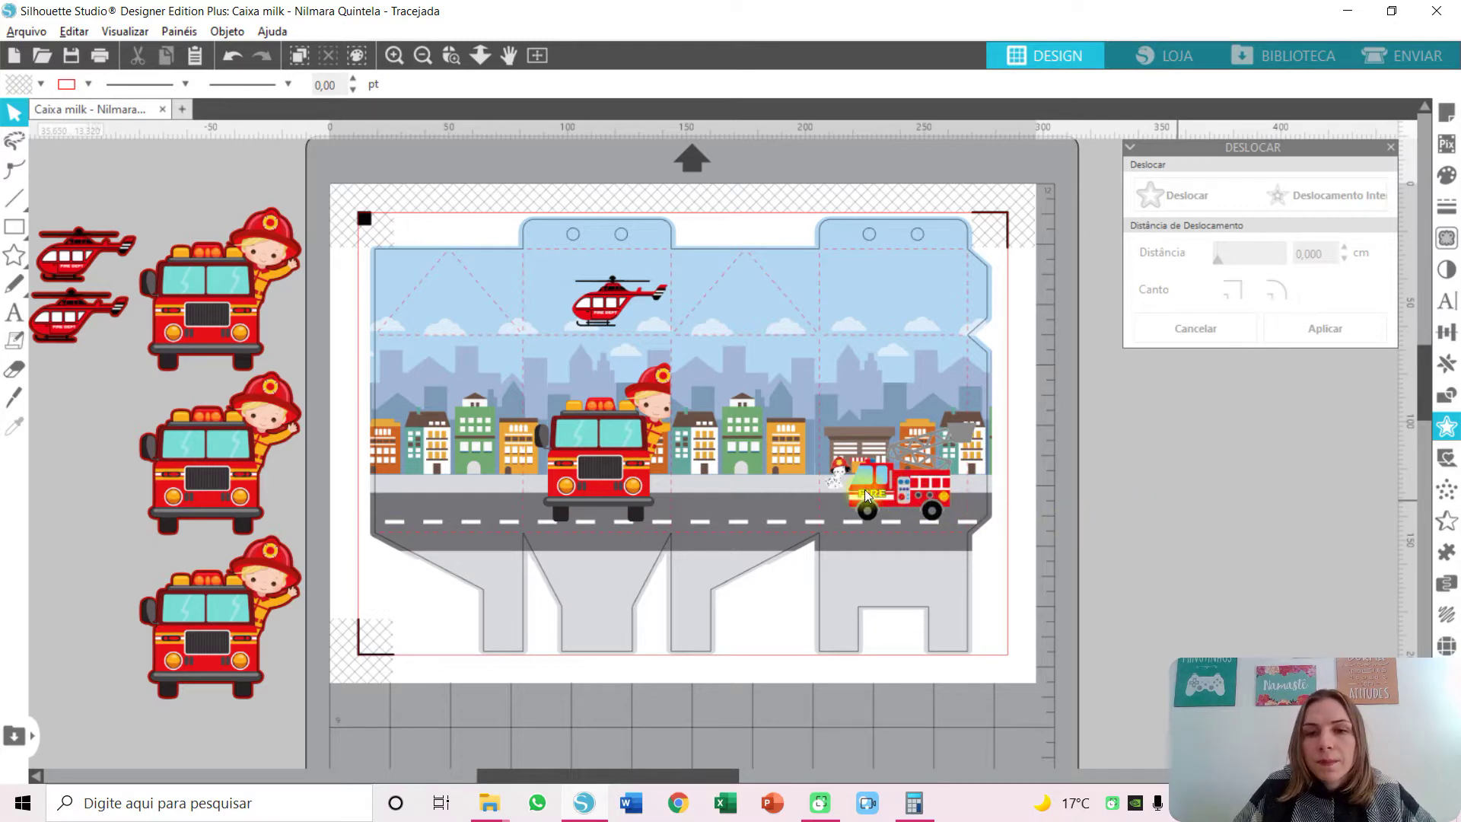
Move the dalmatian off the last panel to the empty area beside the page and select the ladder truck.
left_click_drag(829, 487, 607, 404)
left_click_drag(715, 400, 1086, 417)
left_click(1012, 457)
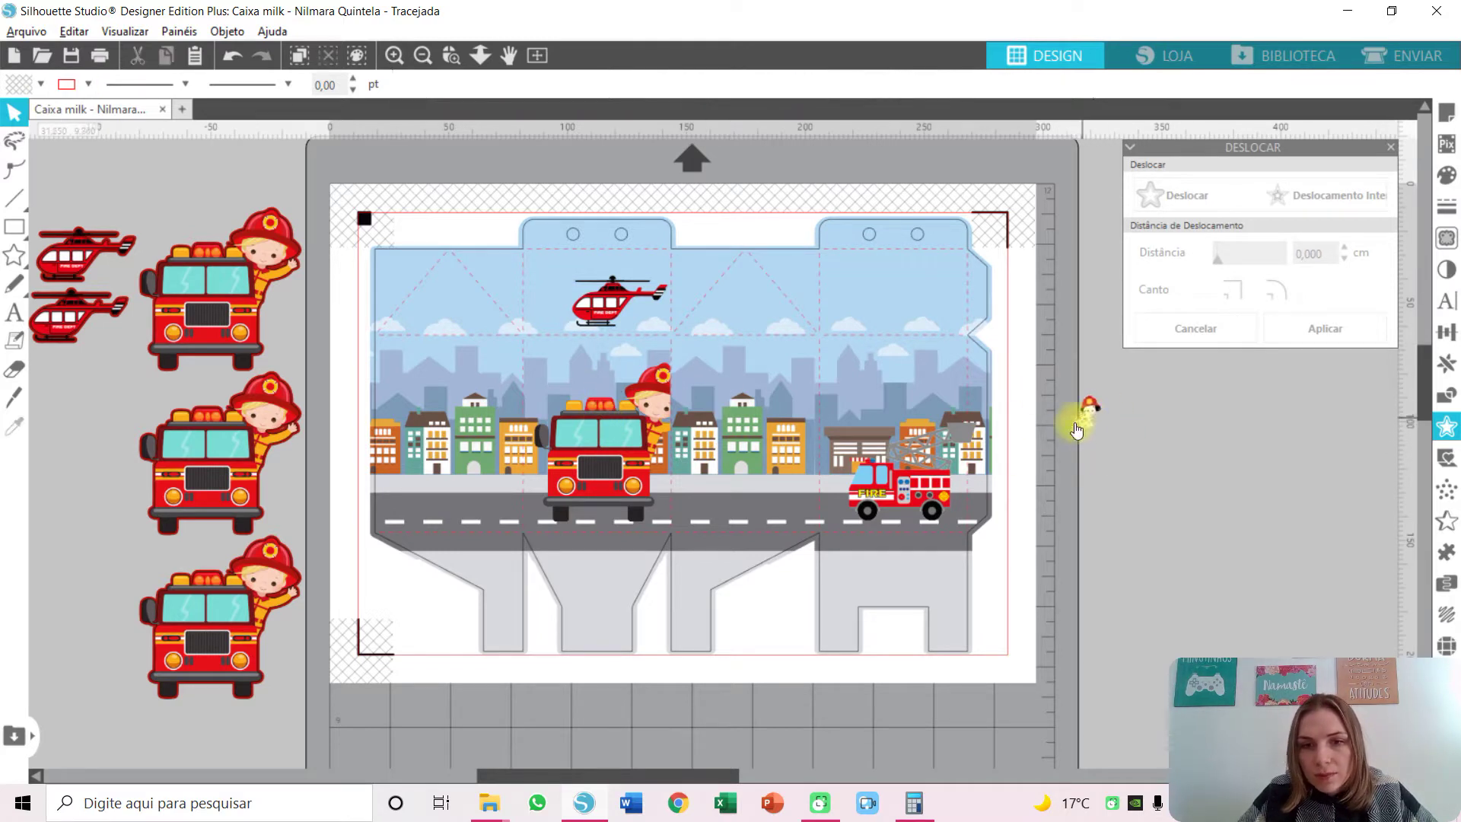
left_click(913, 497)
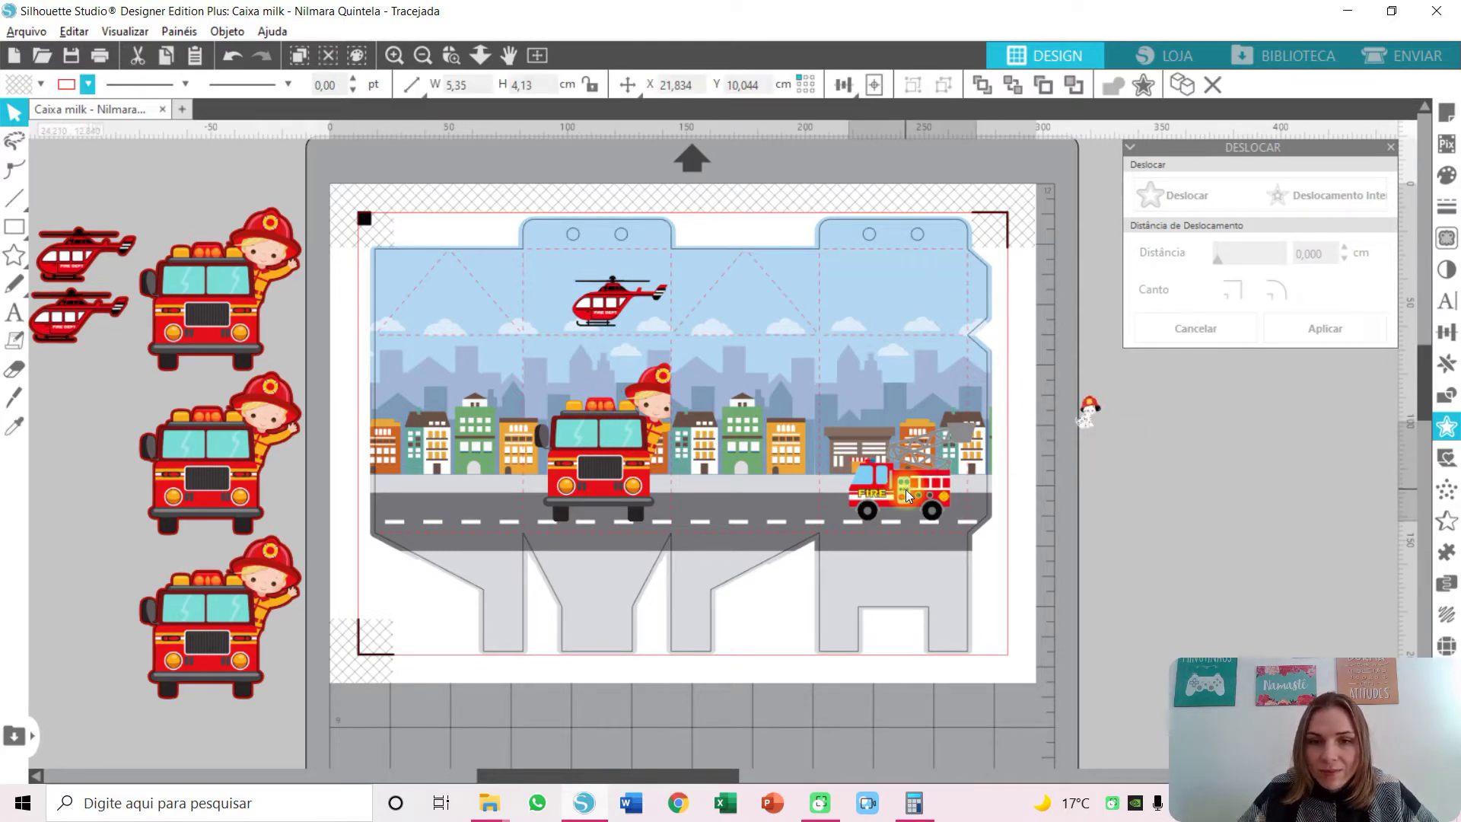
Move the ladder truck along the road so it straddles the fold between the third and last panels.
left_click_drag(905, 490, 820, 490)
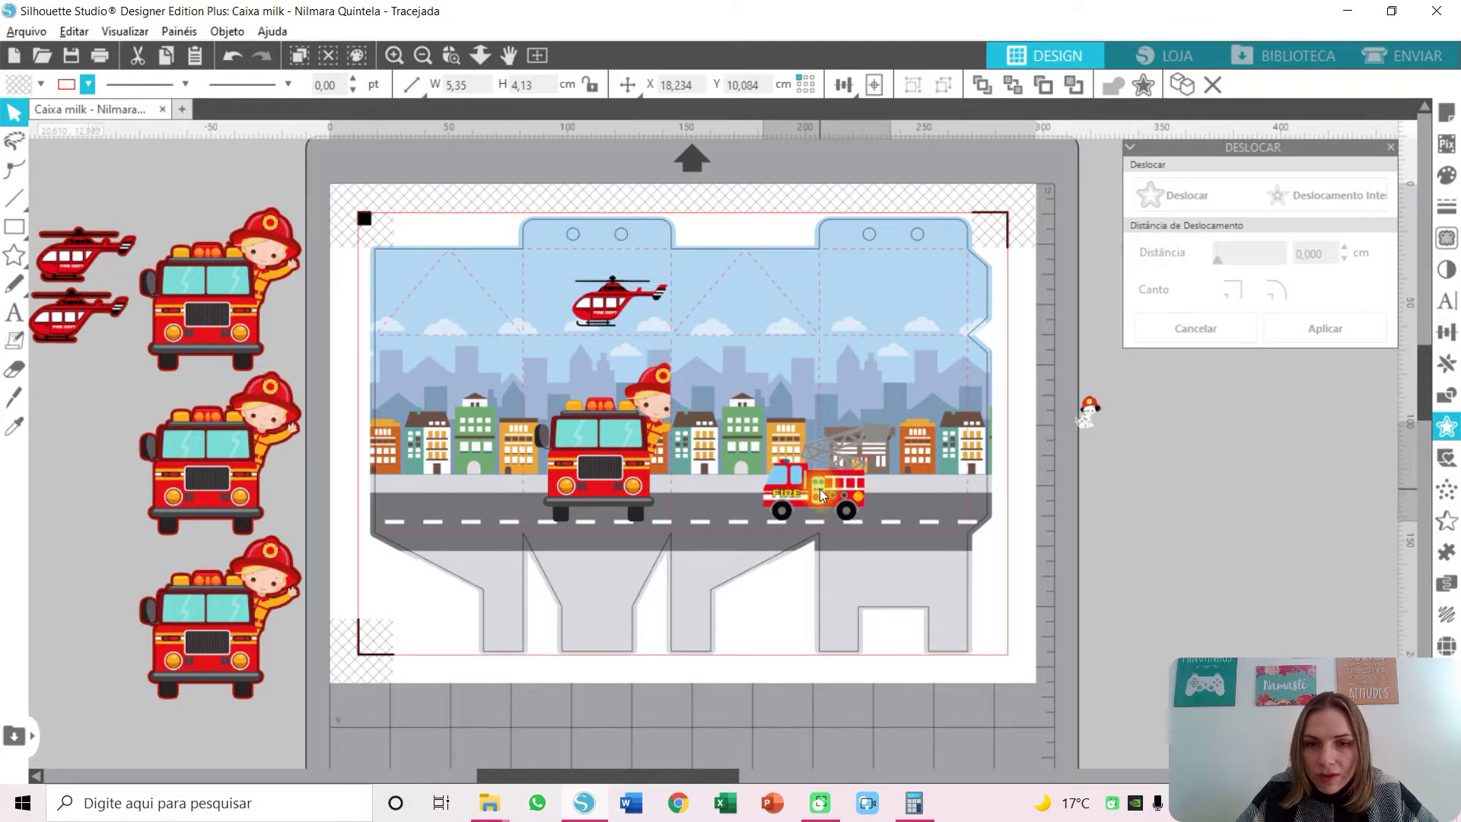
left_click(834, 384)
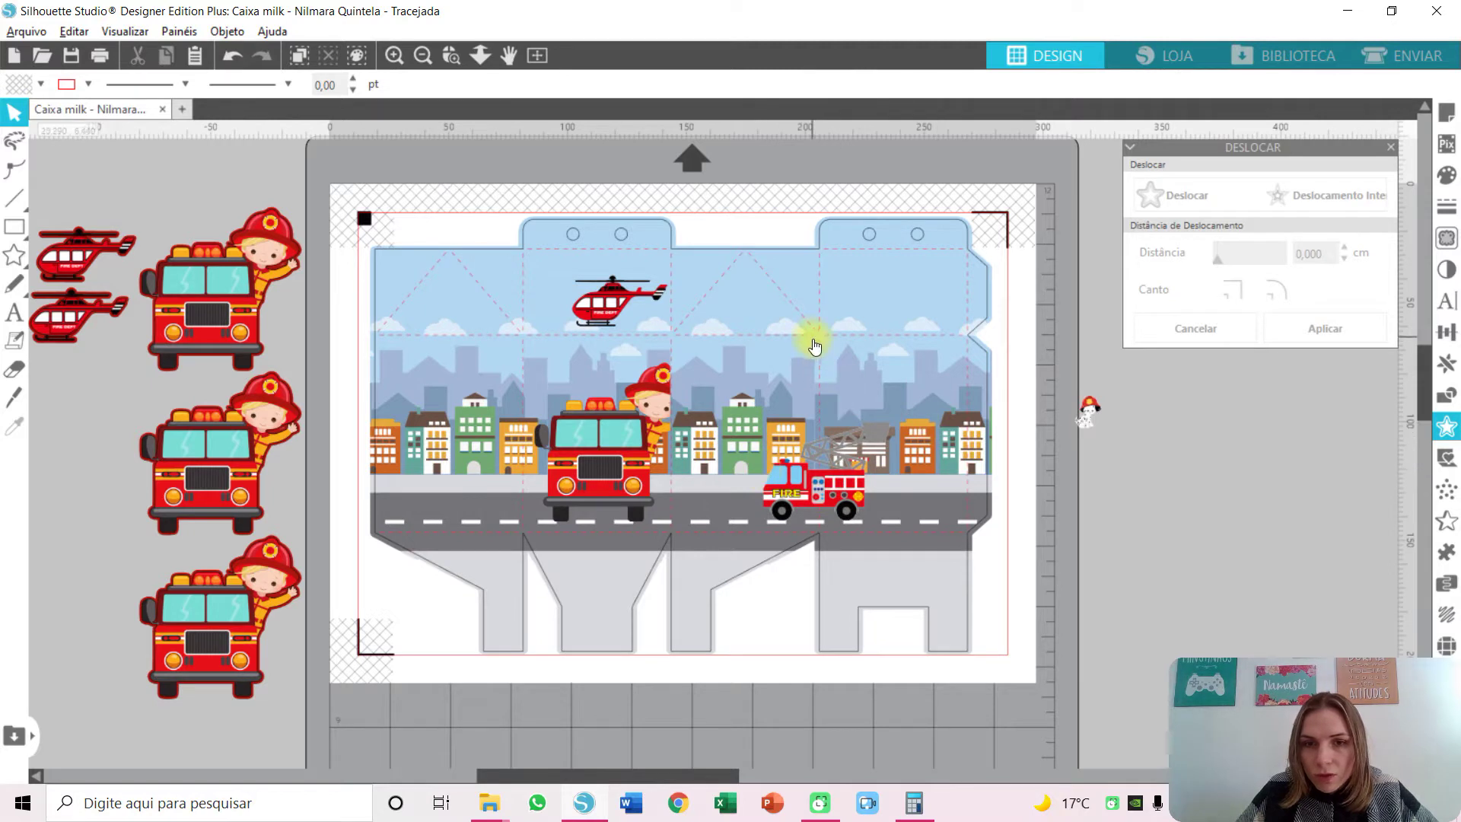
left_click(849, 506)
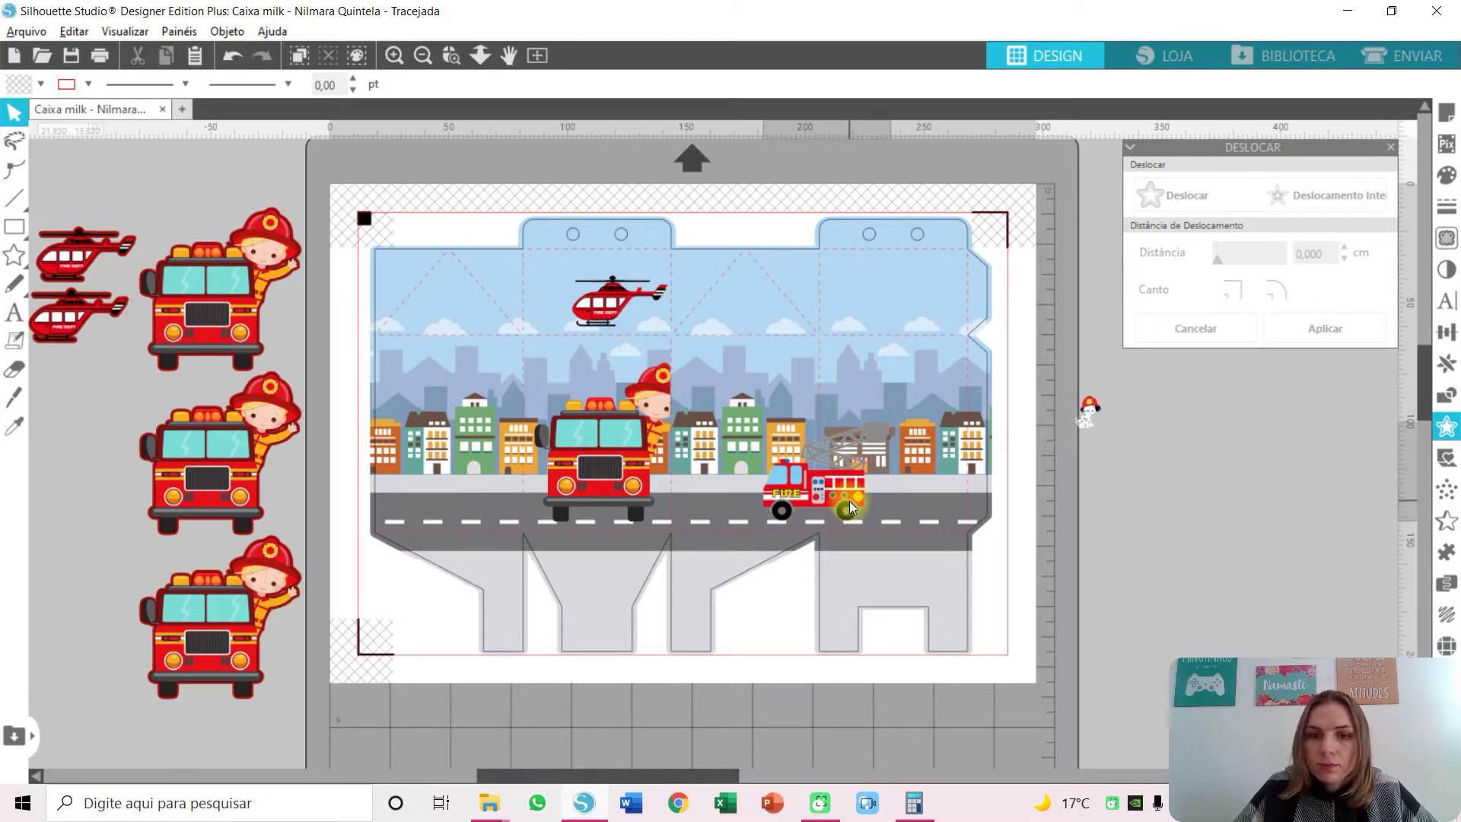
Place the dalmatian on the sidewalk of the last panel behind the ladder truck and enlarge it to about 1.48 cm.
left_click(1088, 411)
left_click_drag(1088, 415, 927, 464)
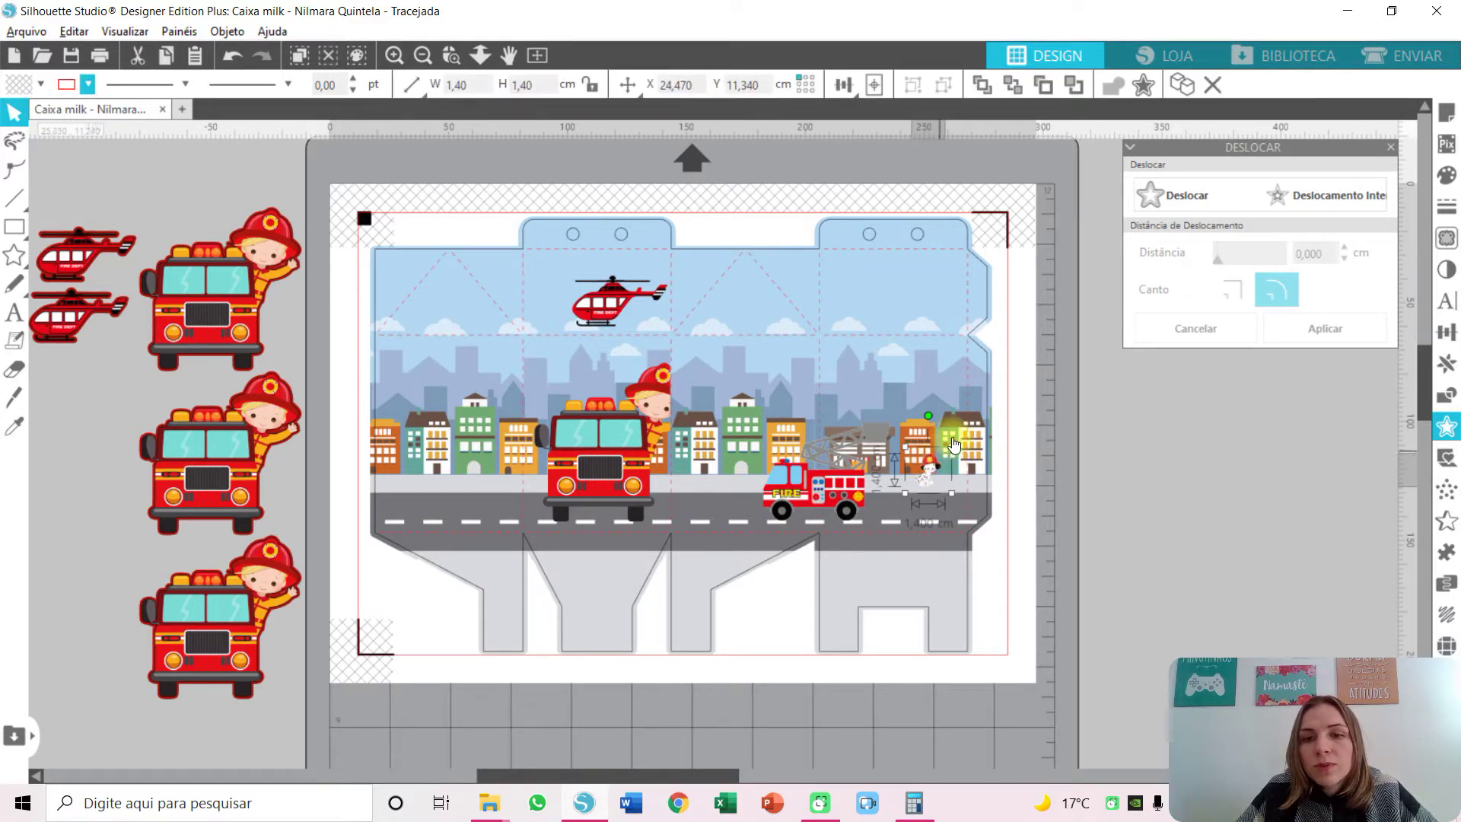
left_click_drag(934, 463, 942, 467)
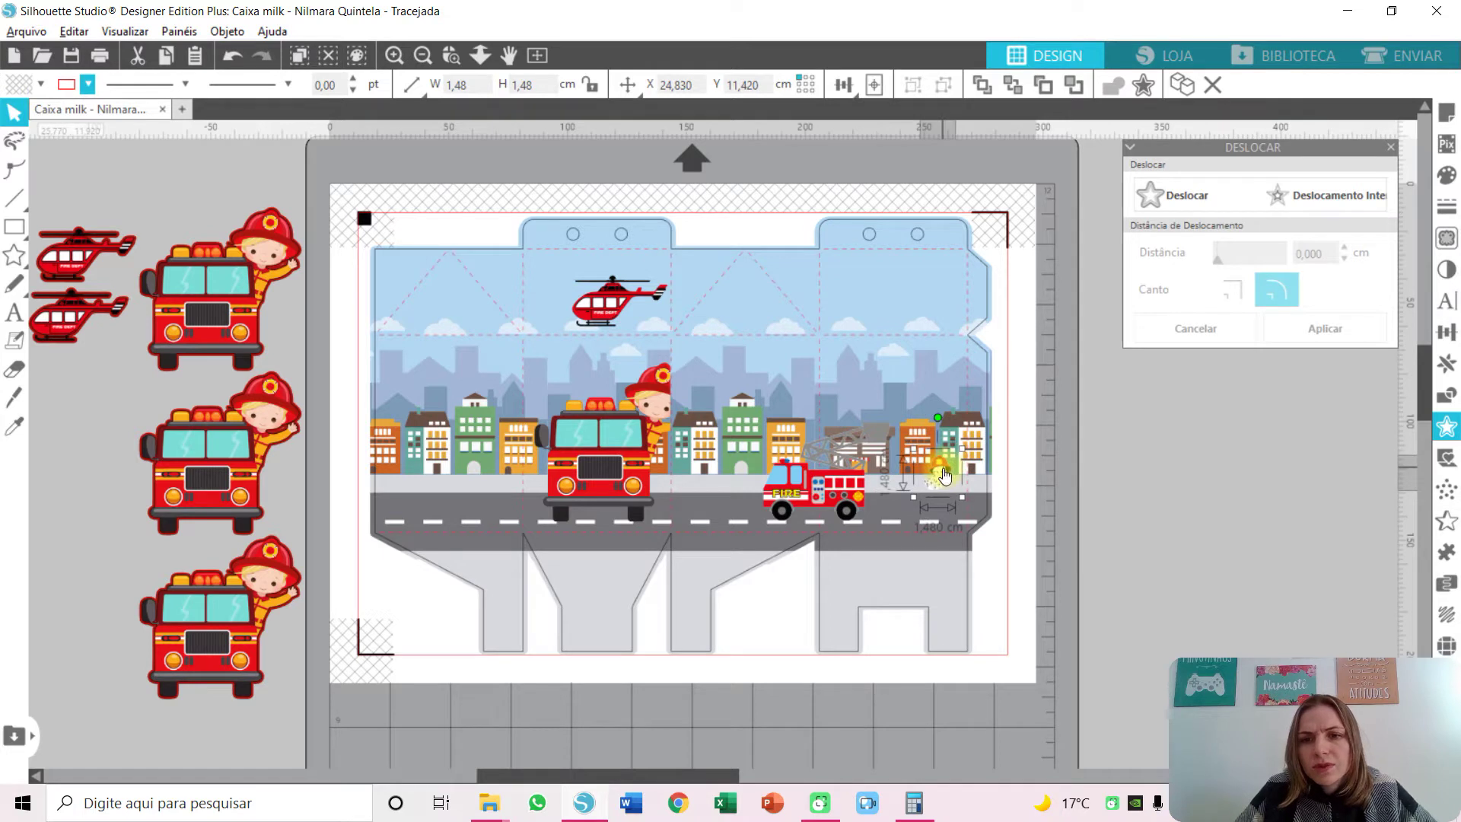
left_click(1089, 537)
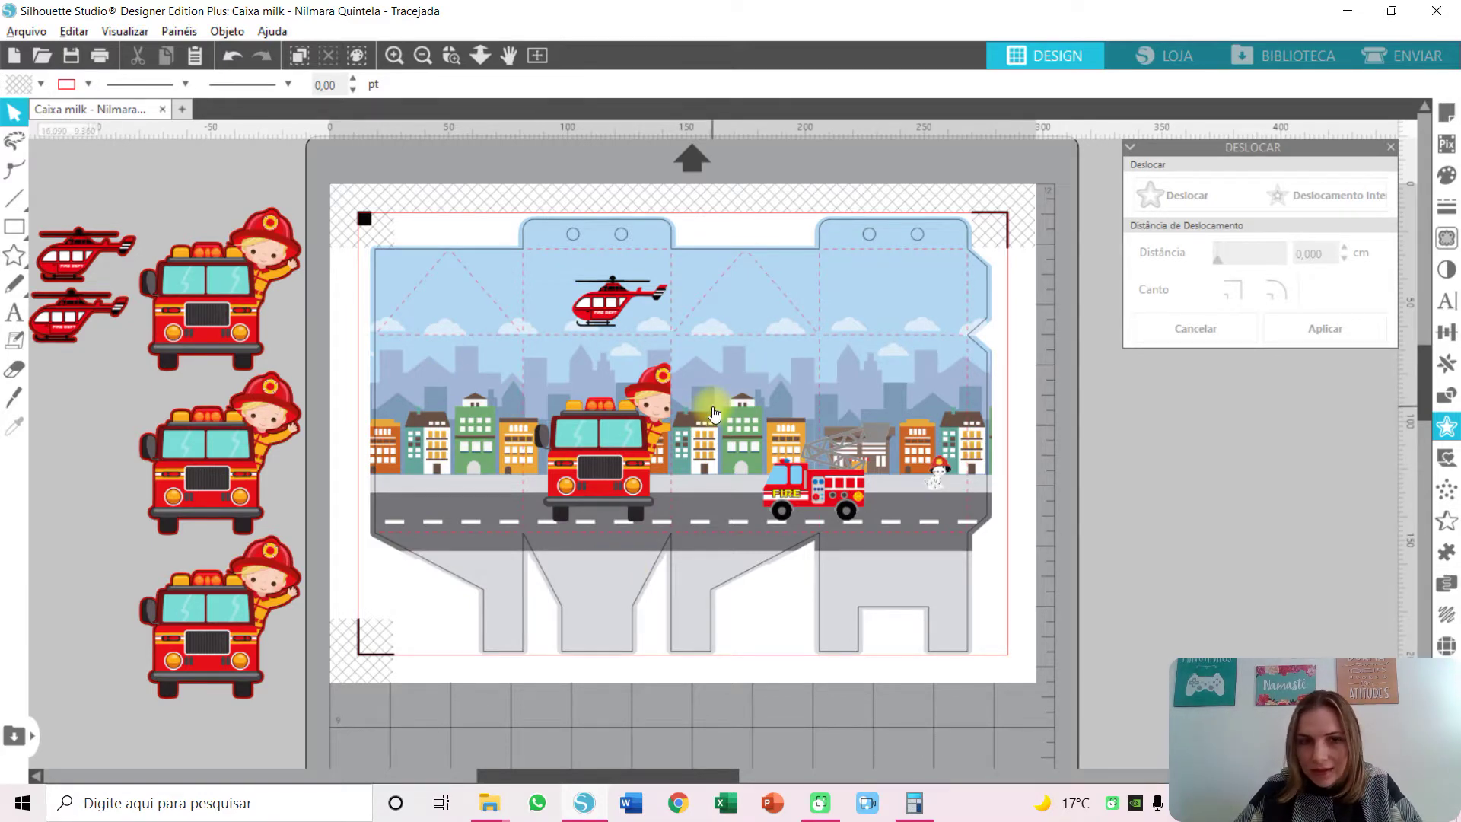
Add the hydrant picture Hidrante (1) from the Bombeiros folder to the sidewalk just behind the large fire truck, about 0.89 cm wide.
key("alt+Tab")
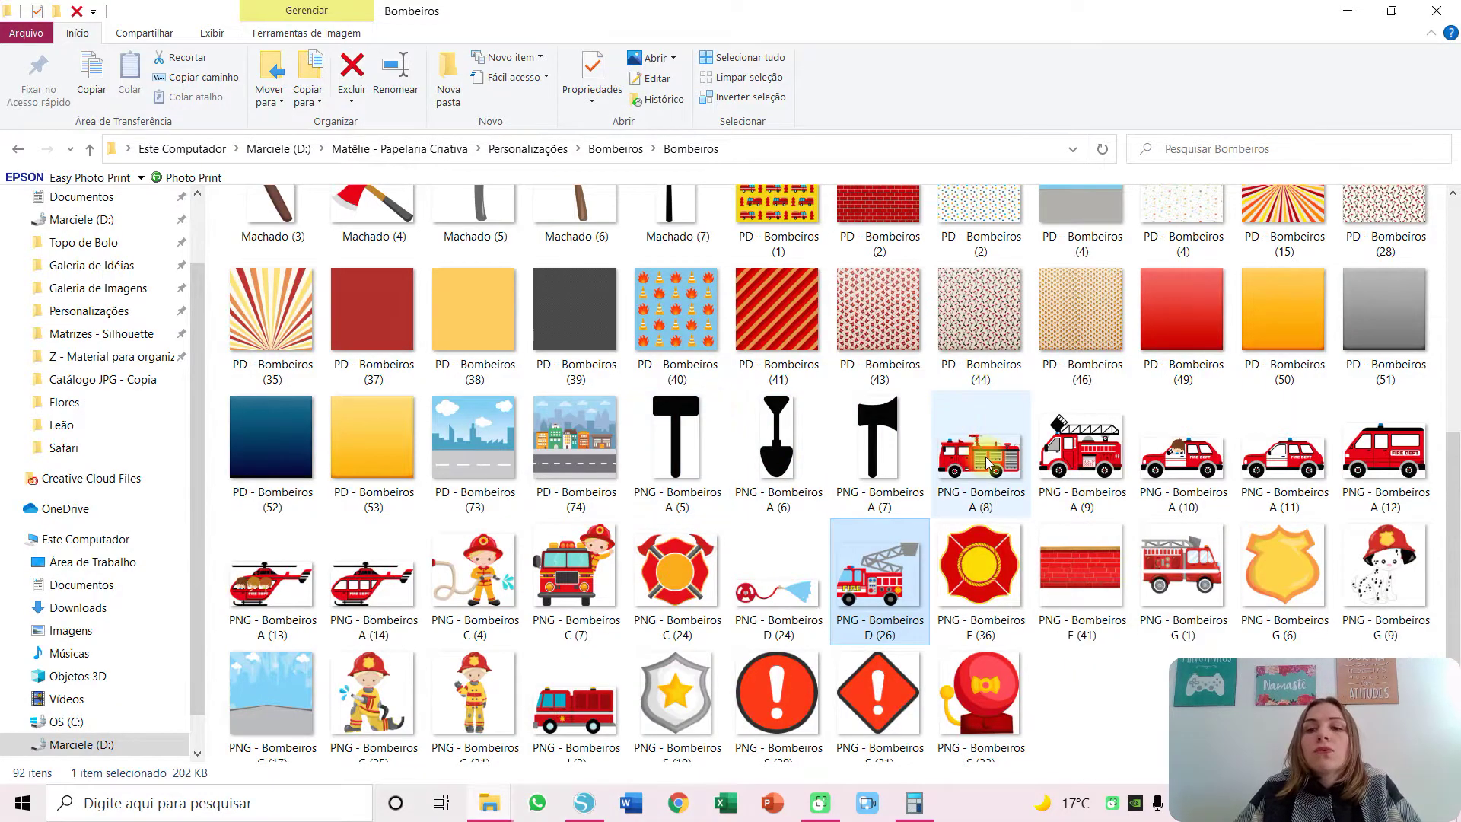
key("End")
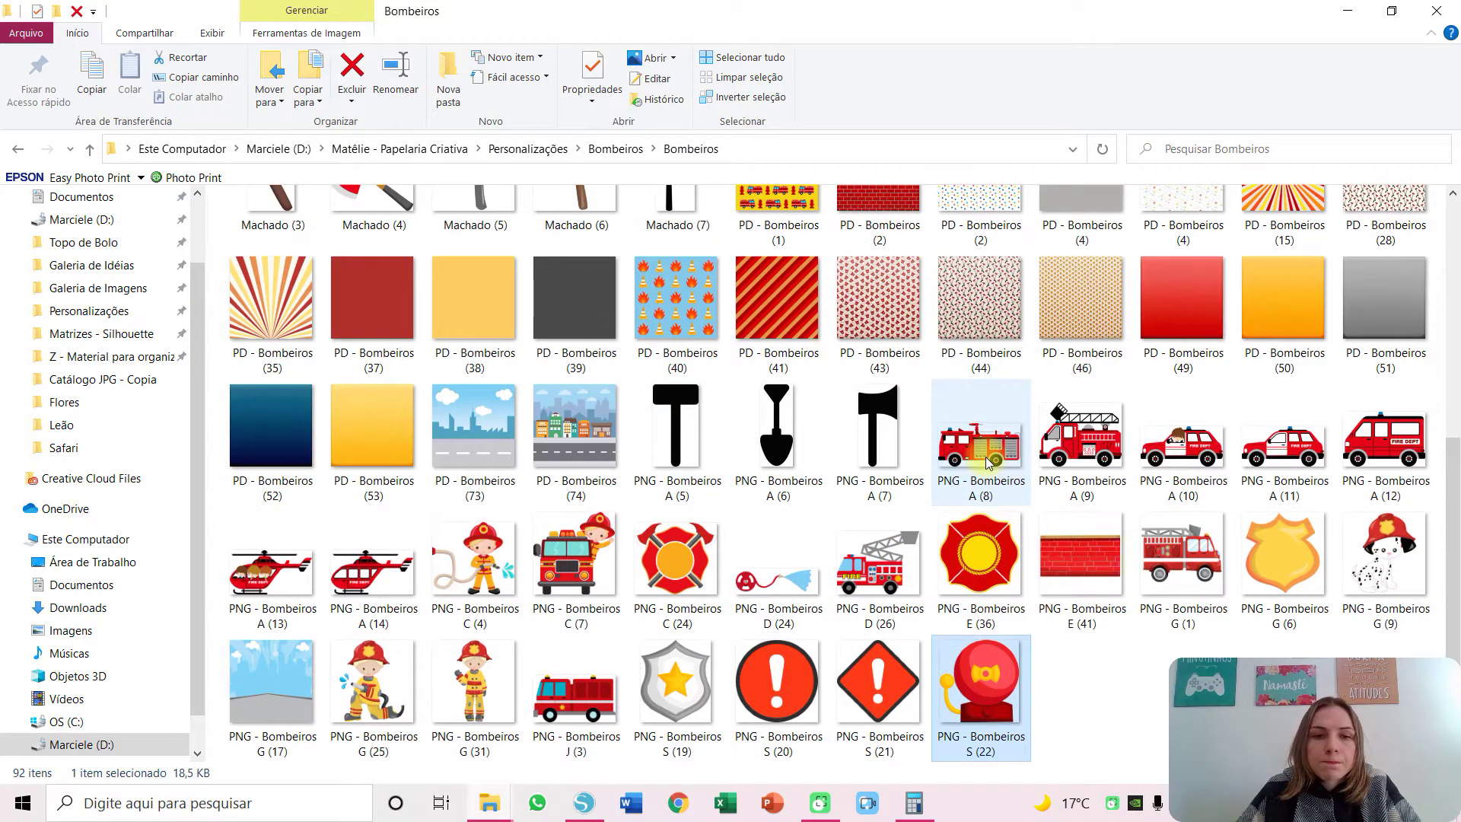
key("Up")
key("Up")
key("Up")
key("Up")
key("Up")
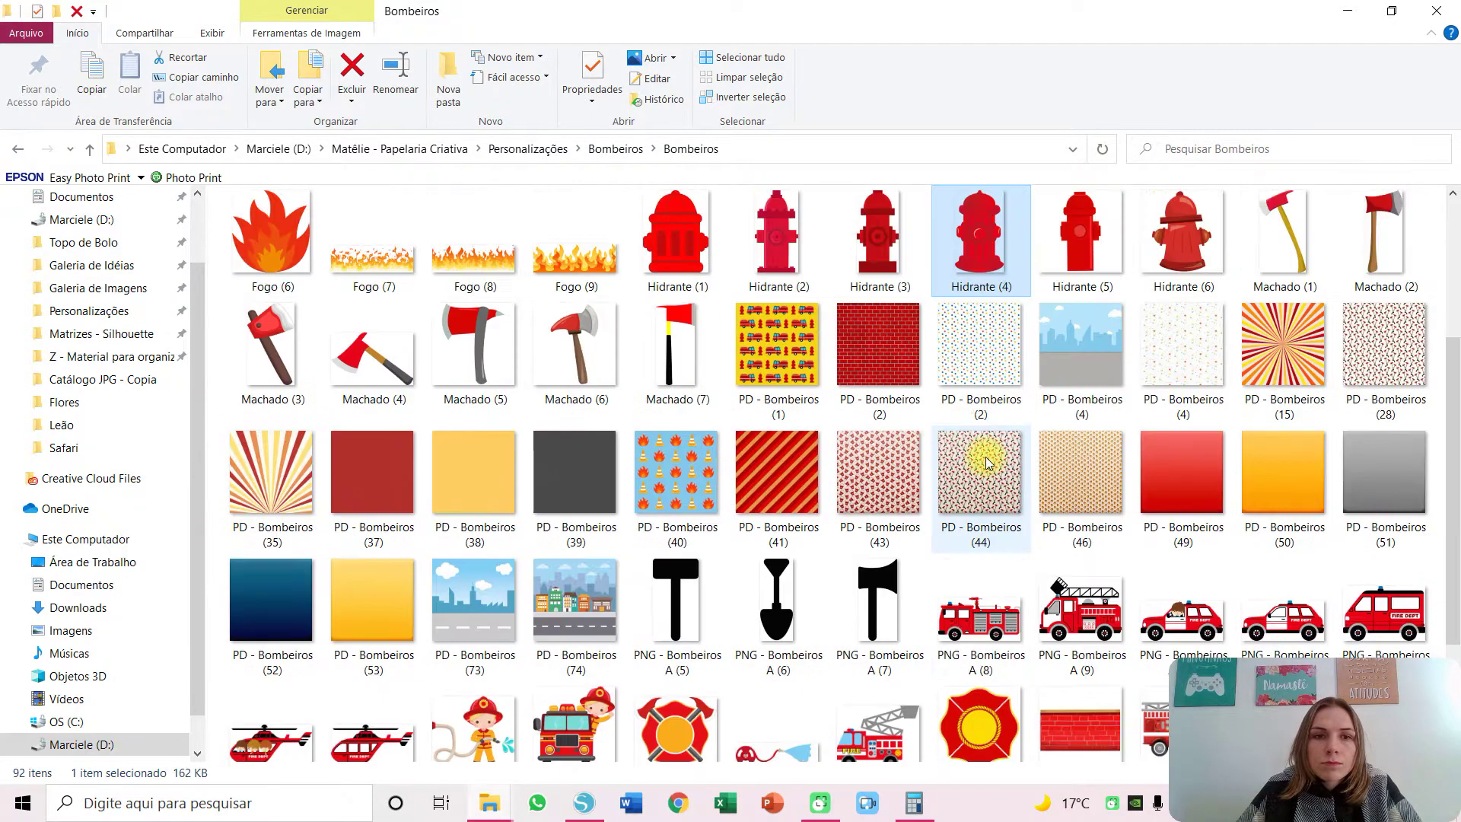
key("Up")
key("Up")
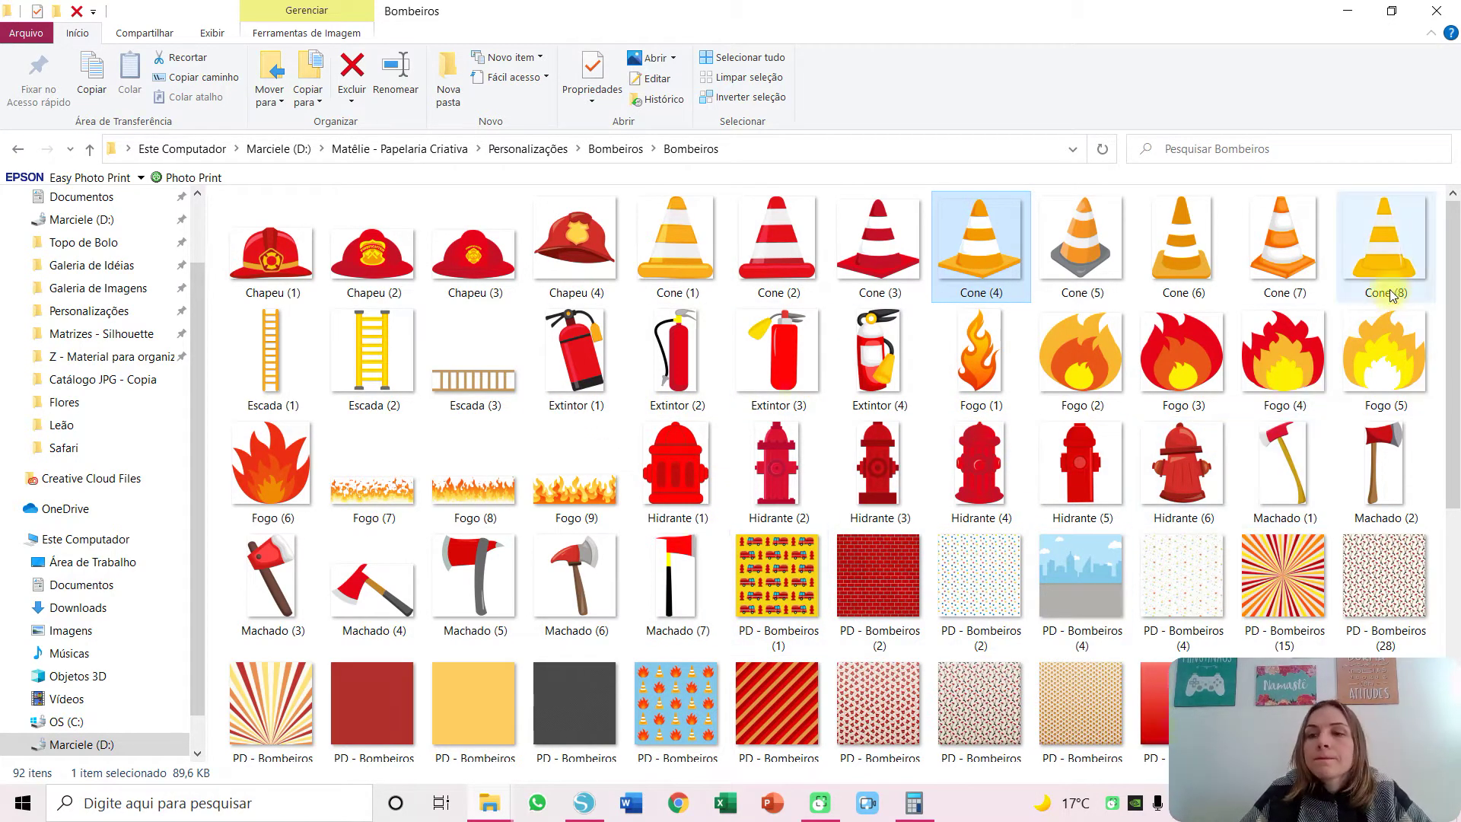
left_click_drag(676, 471, 1210, 522)
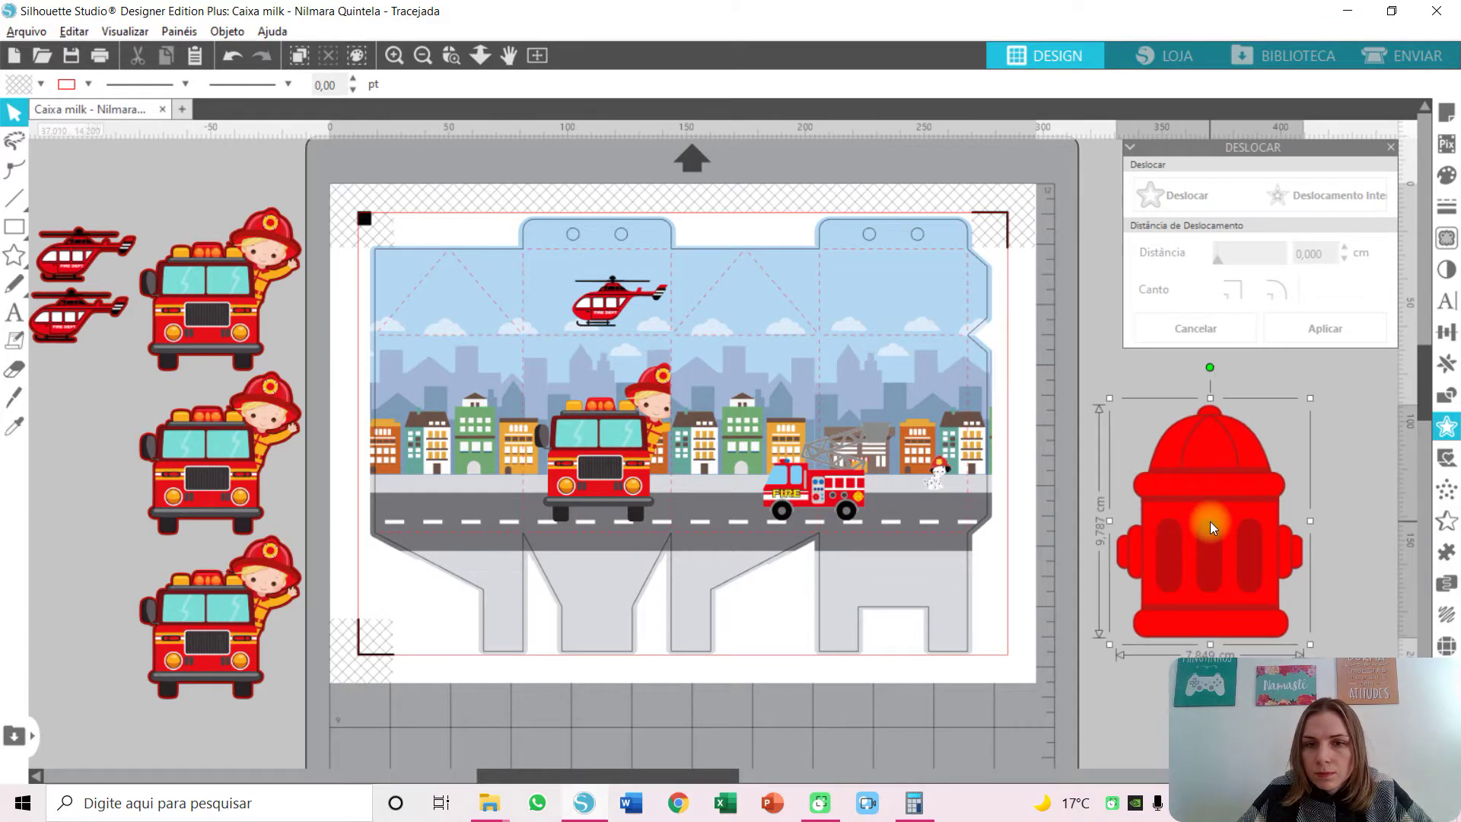
left_click_drag(1310, 398, 690, 482)
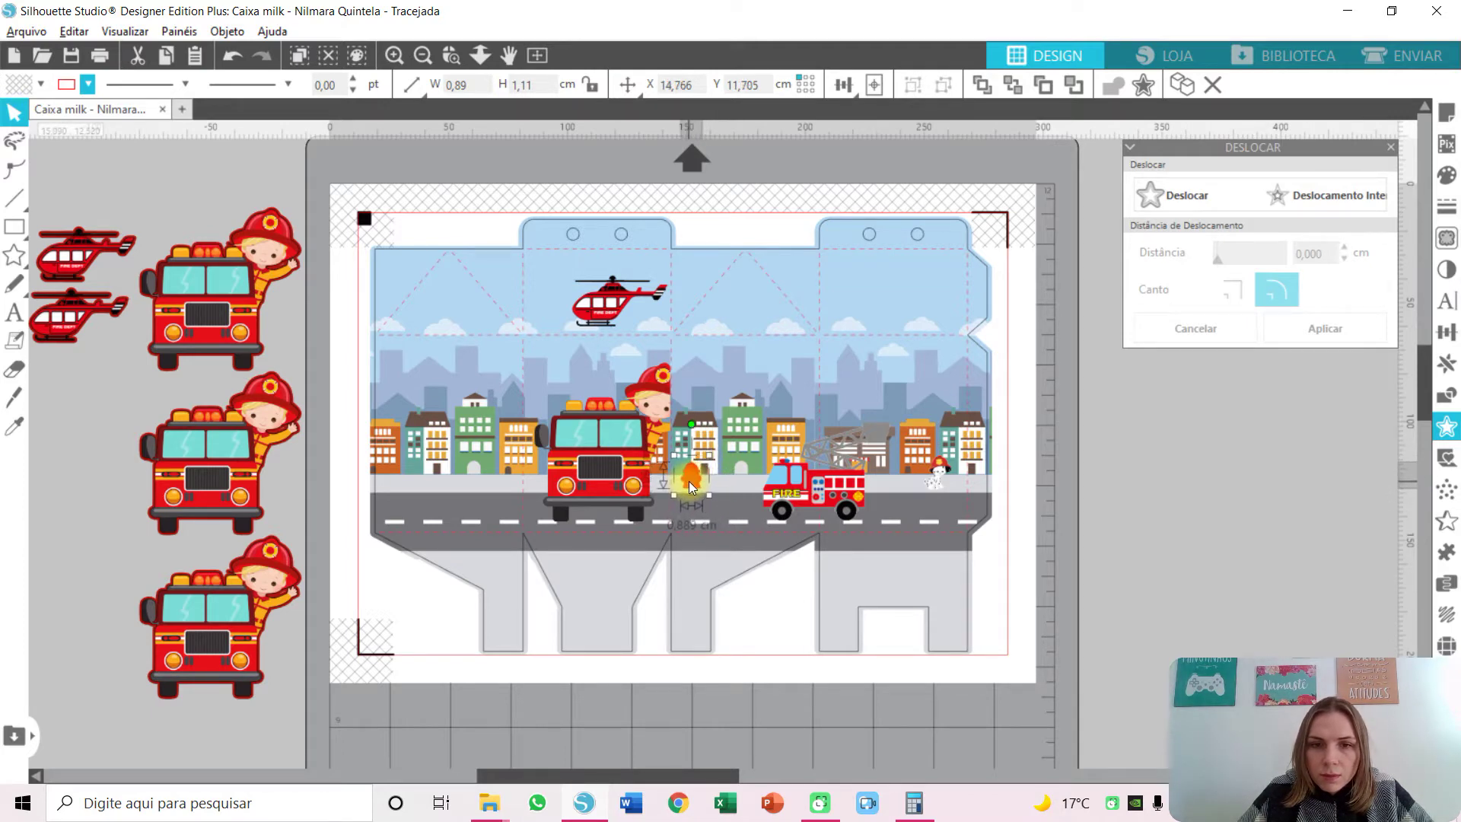
left_click(1139, 476)
Bring the crossed-axes emblem picture PNG - Bombeiros C (24) from the Bombeiros folder into the design.
key("alt+Tab")
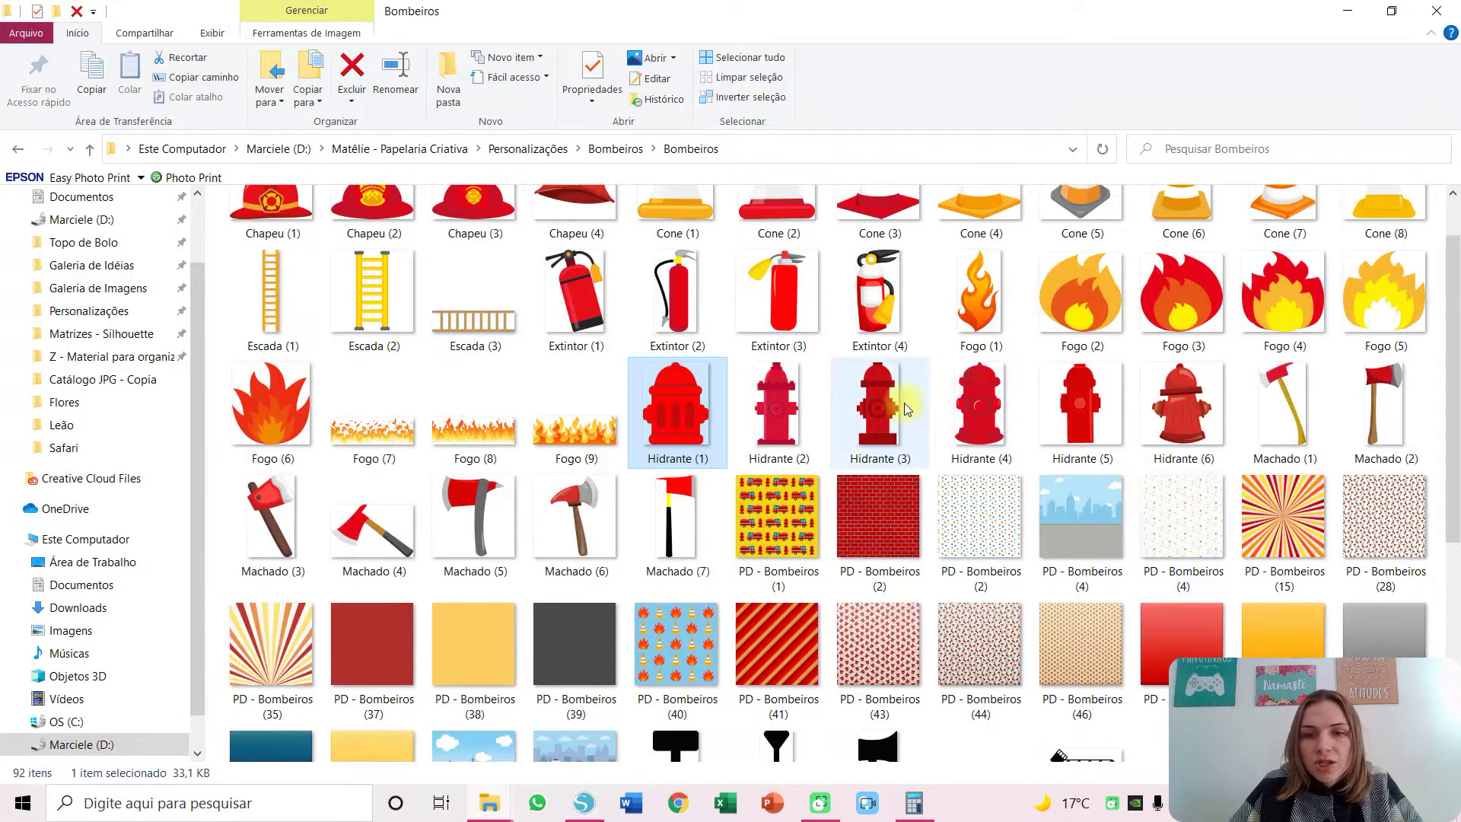
left_click(981, 303)
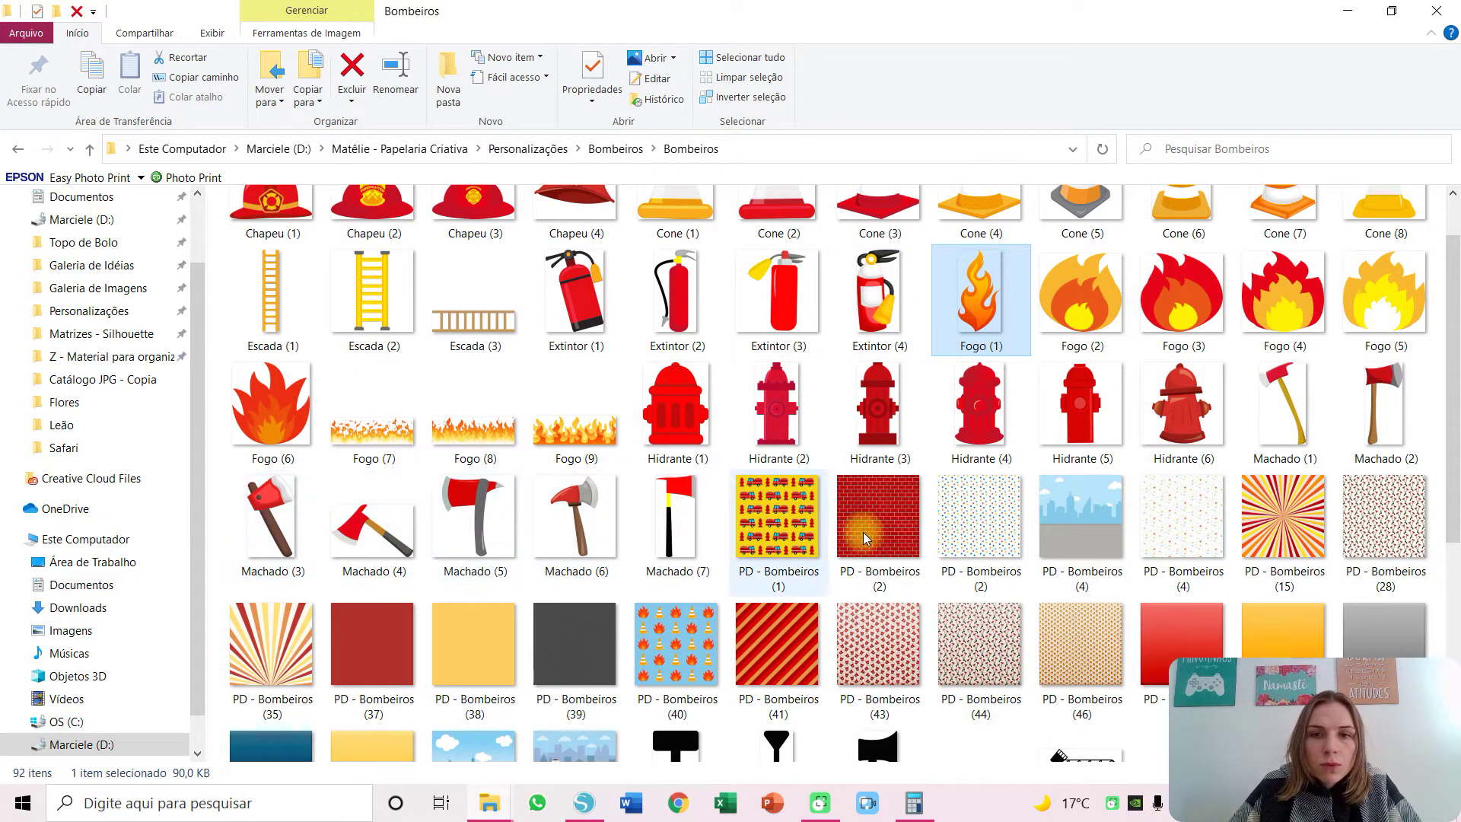
left_click_drag(1457, 371, 1457, 312)
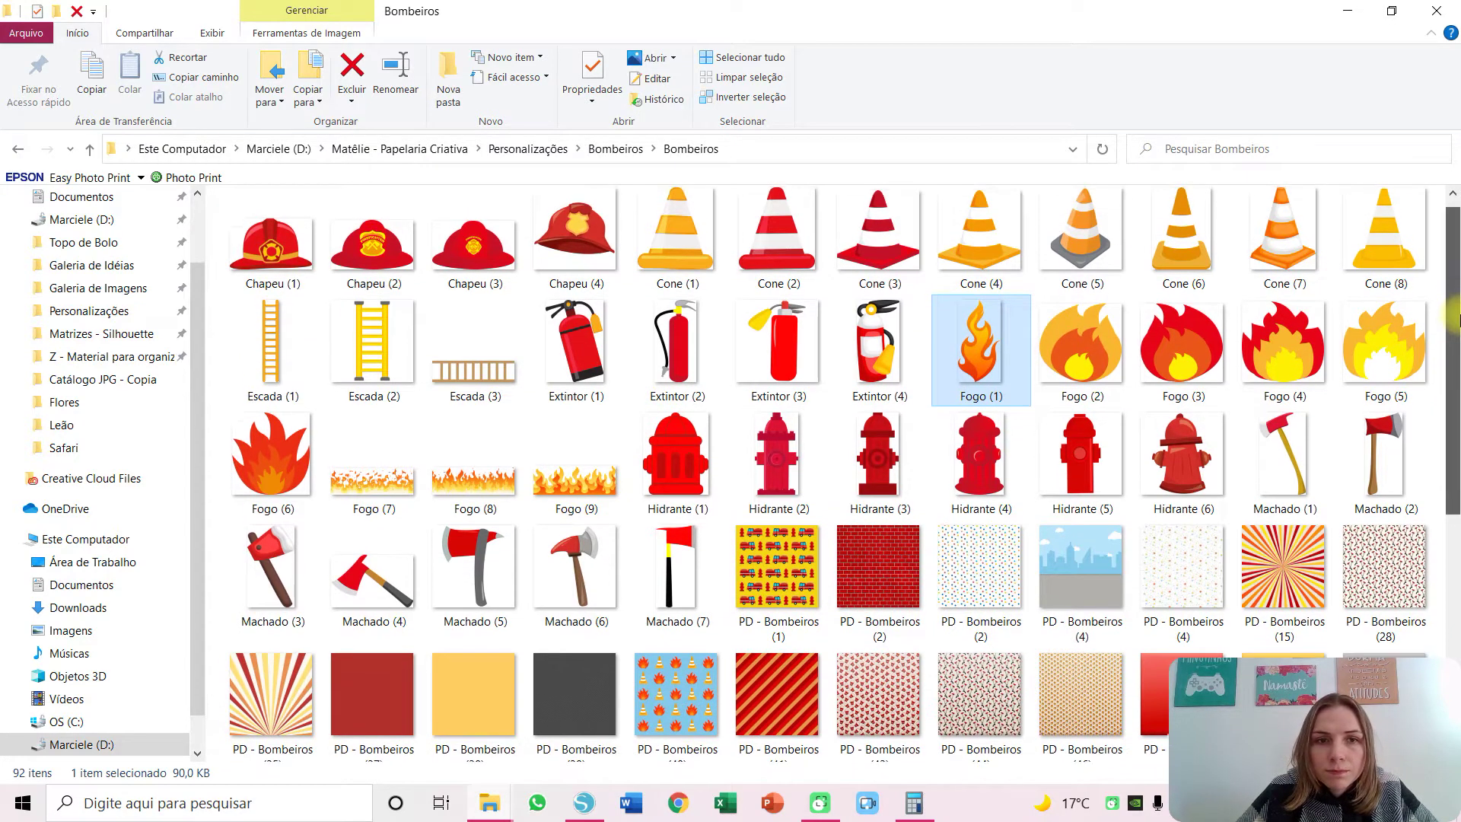
scroll(1413, 525, "down", 4)
scroll(1413, 525, "down", 1)
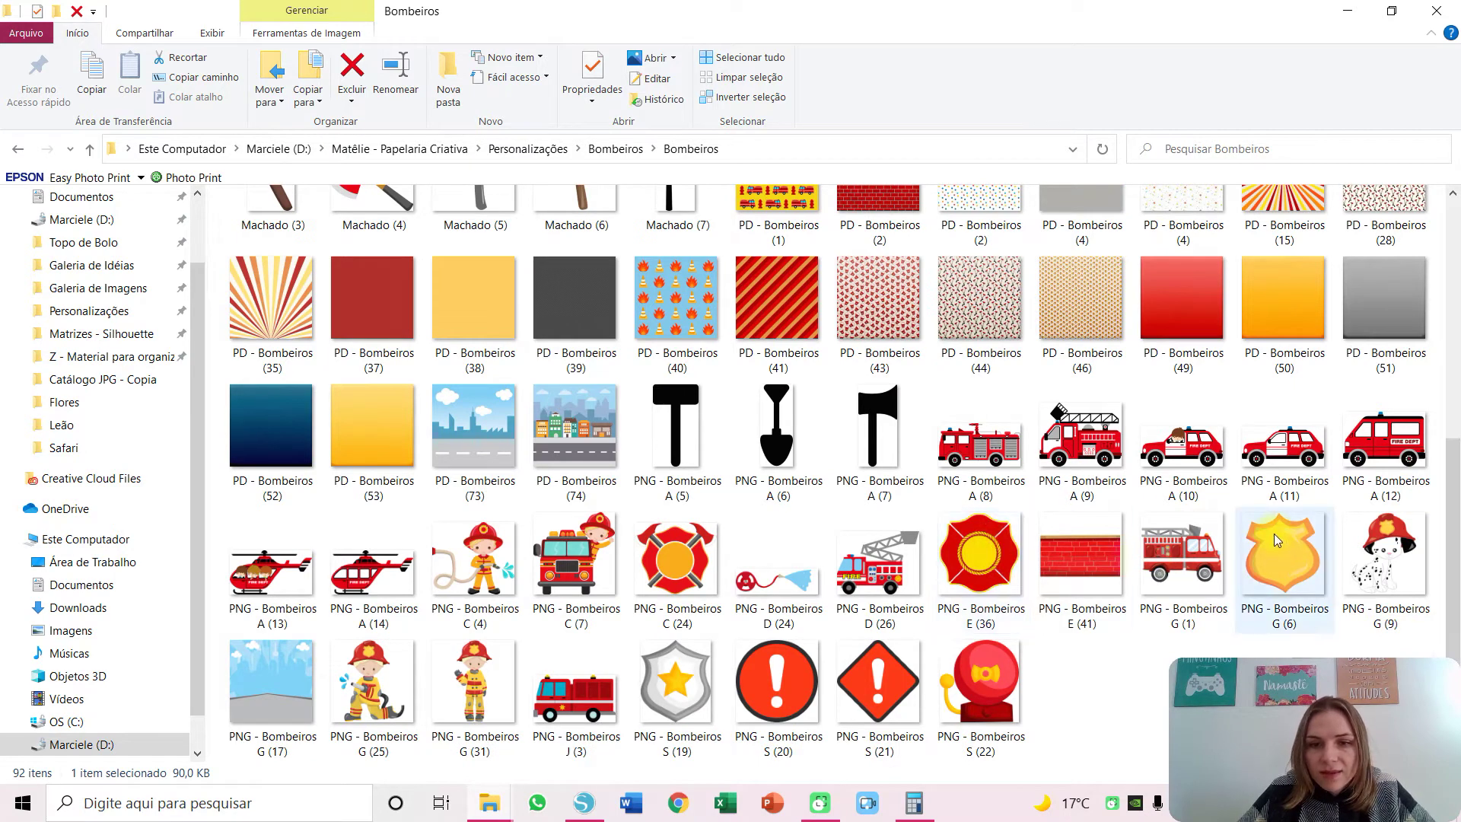
mouse_move(1270, 565)
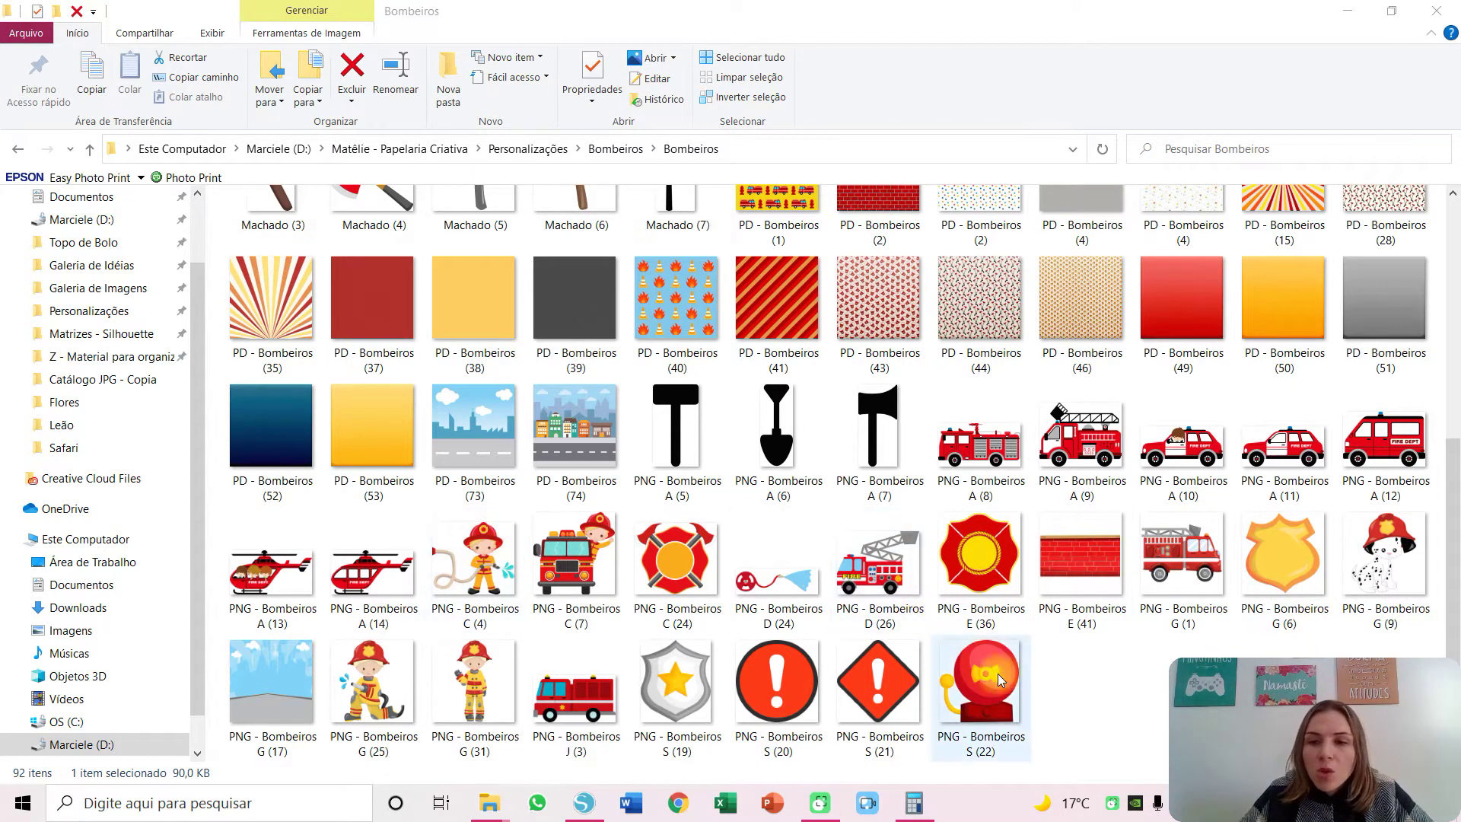
left_click_drag(676, 559, 1198, 560)
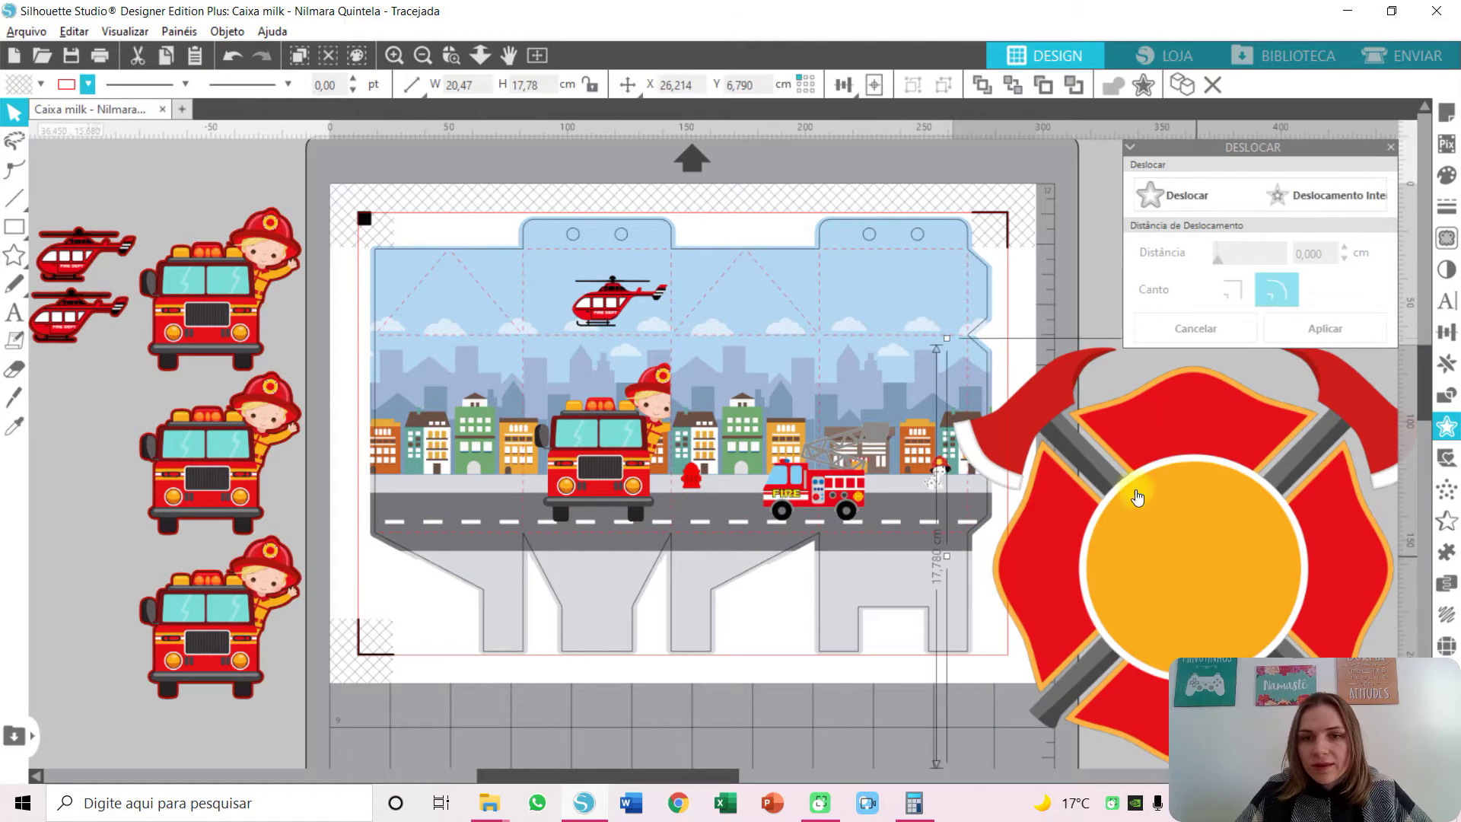
Try the crossed-axes emblem on the first panel at about 5.55 cm wide, and delete it.
left_click_drag(946, 339, 1125, 475)
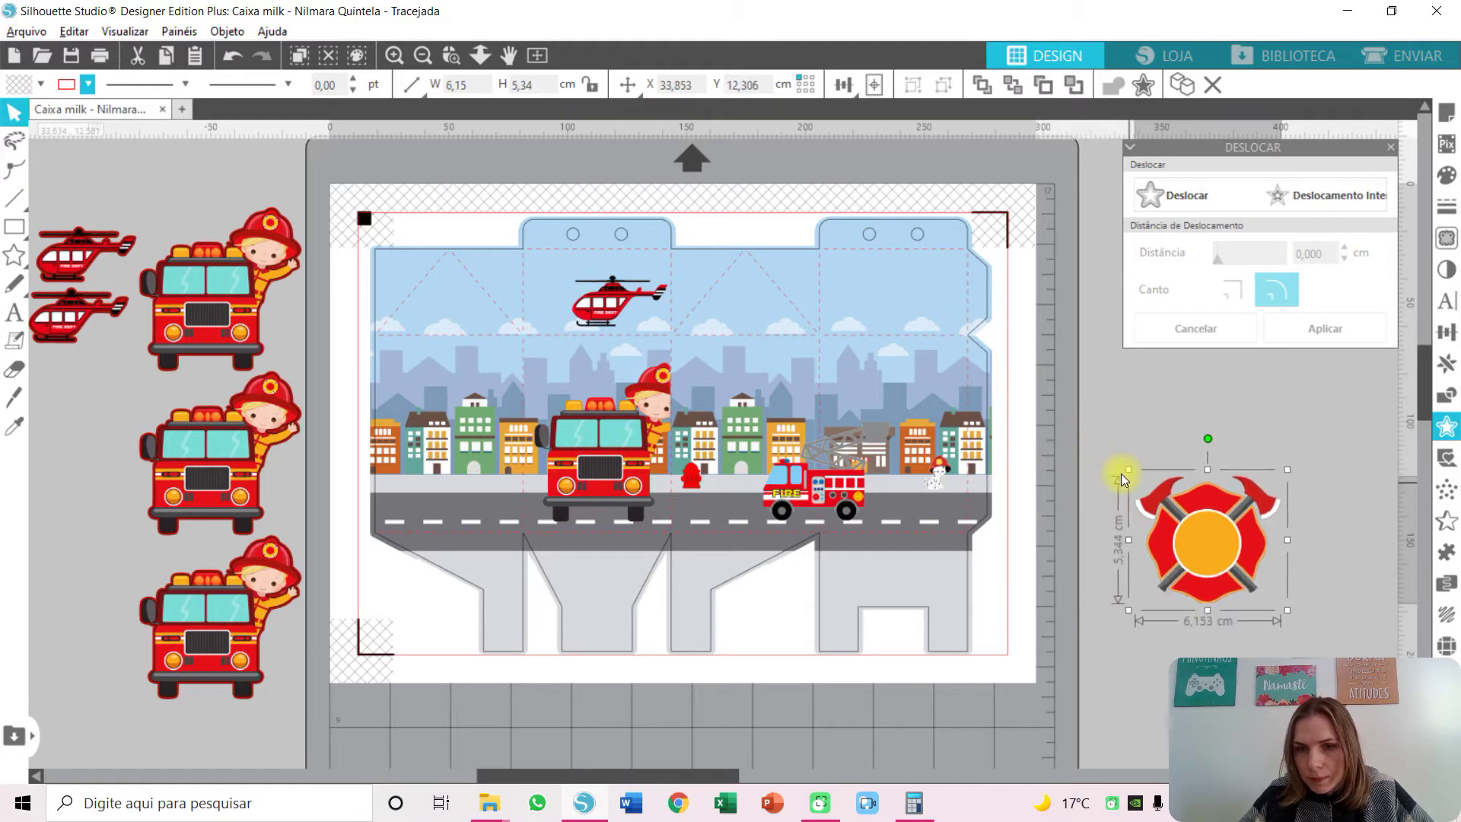
left_click_drag(1236, 539, 478, 436)
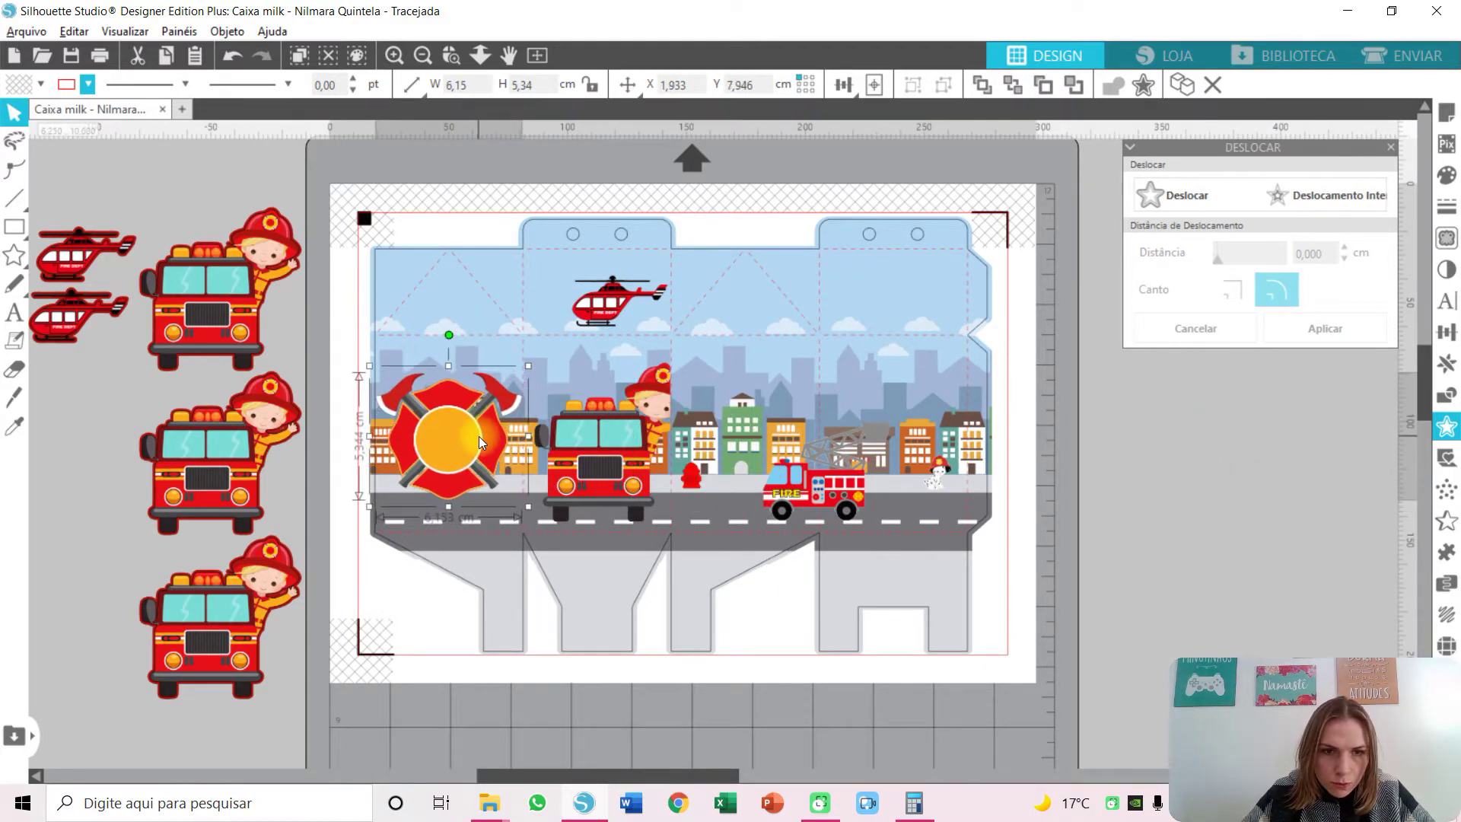
left_click_drag(528, 368, 518, 381)
left_click_drag(454, 423, 455, 422)
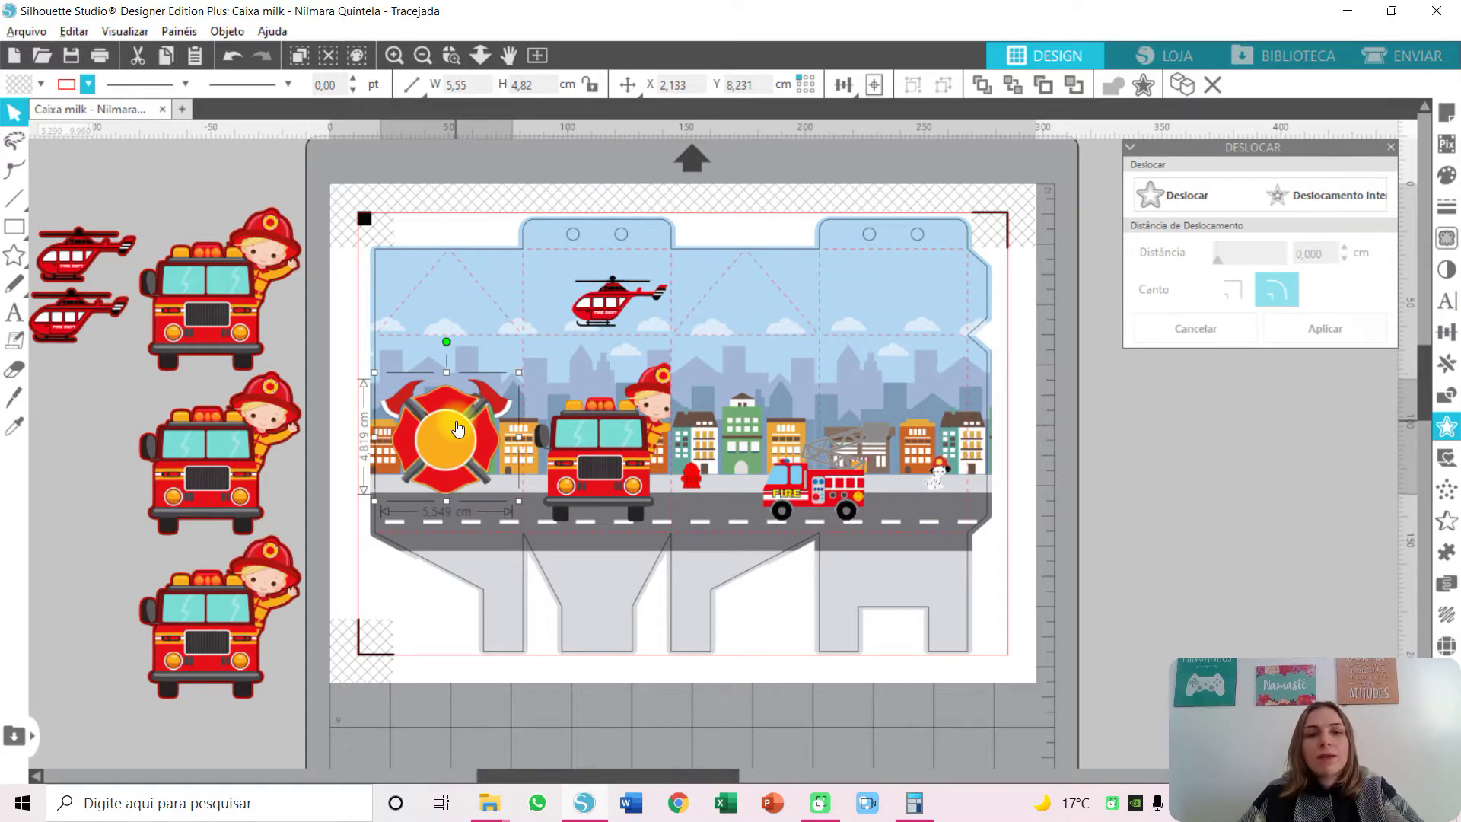
key("Delete")
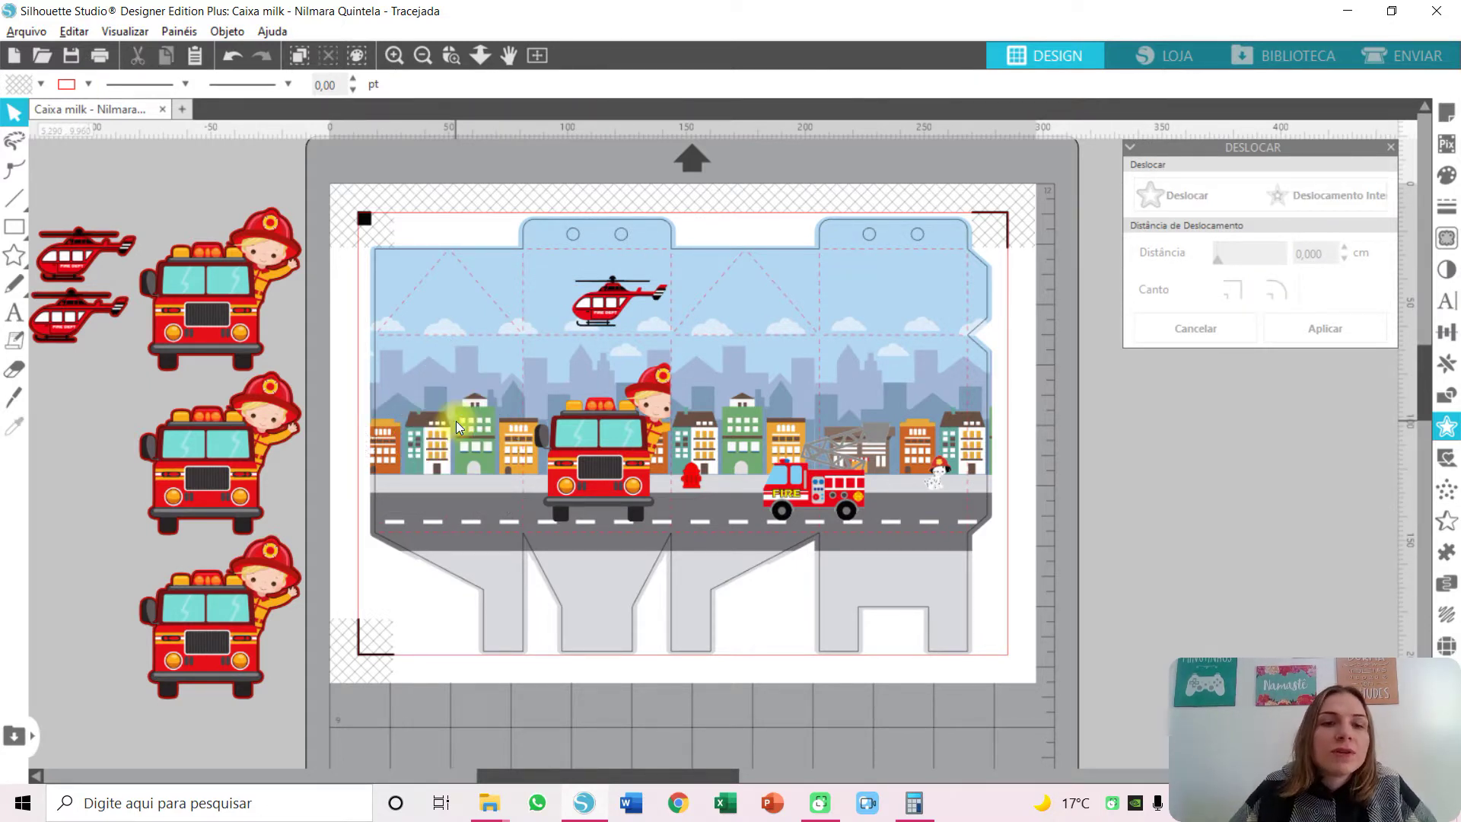
Add a text line at the lower edge of the page with the child's first name followed by #faz3.
left_click(12, 320)
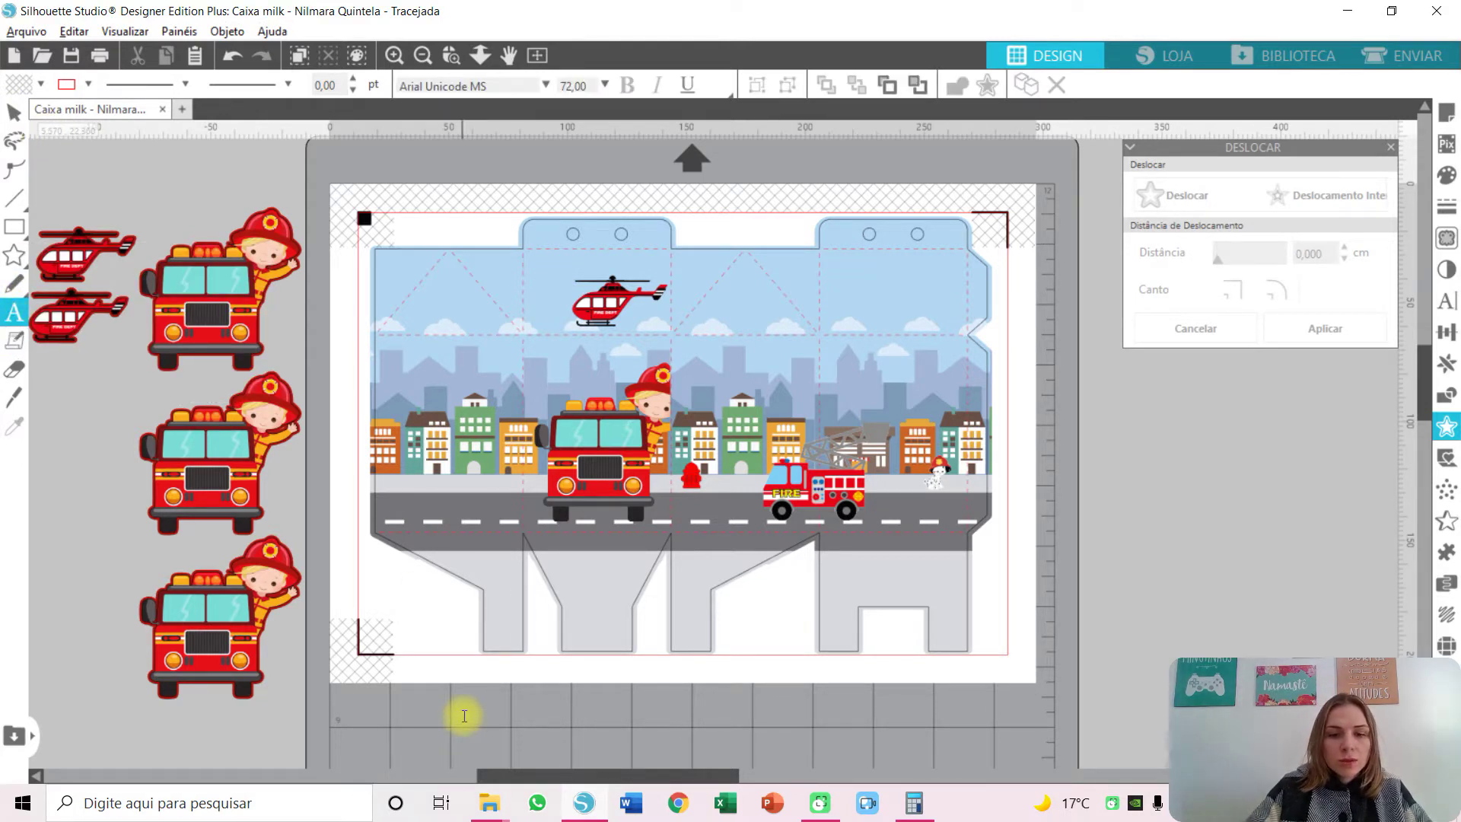
type("Thomas")
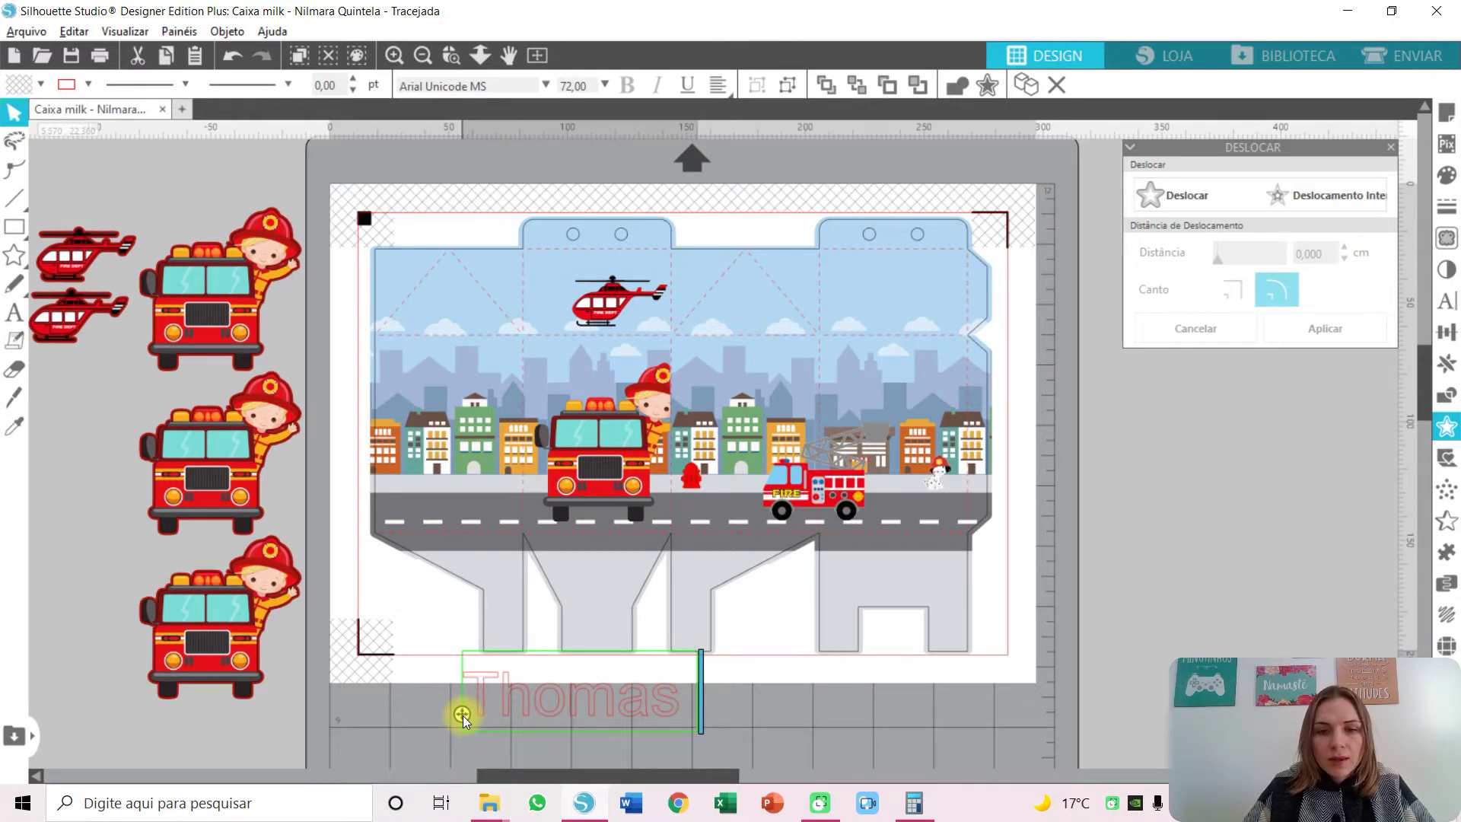
type("  #")
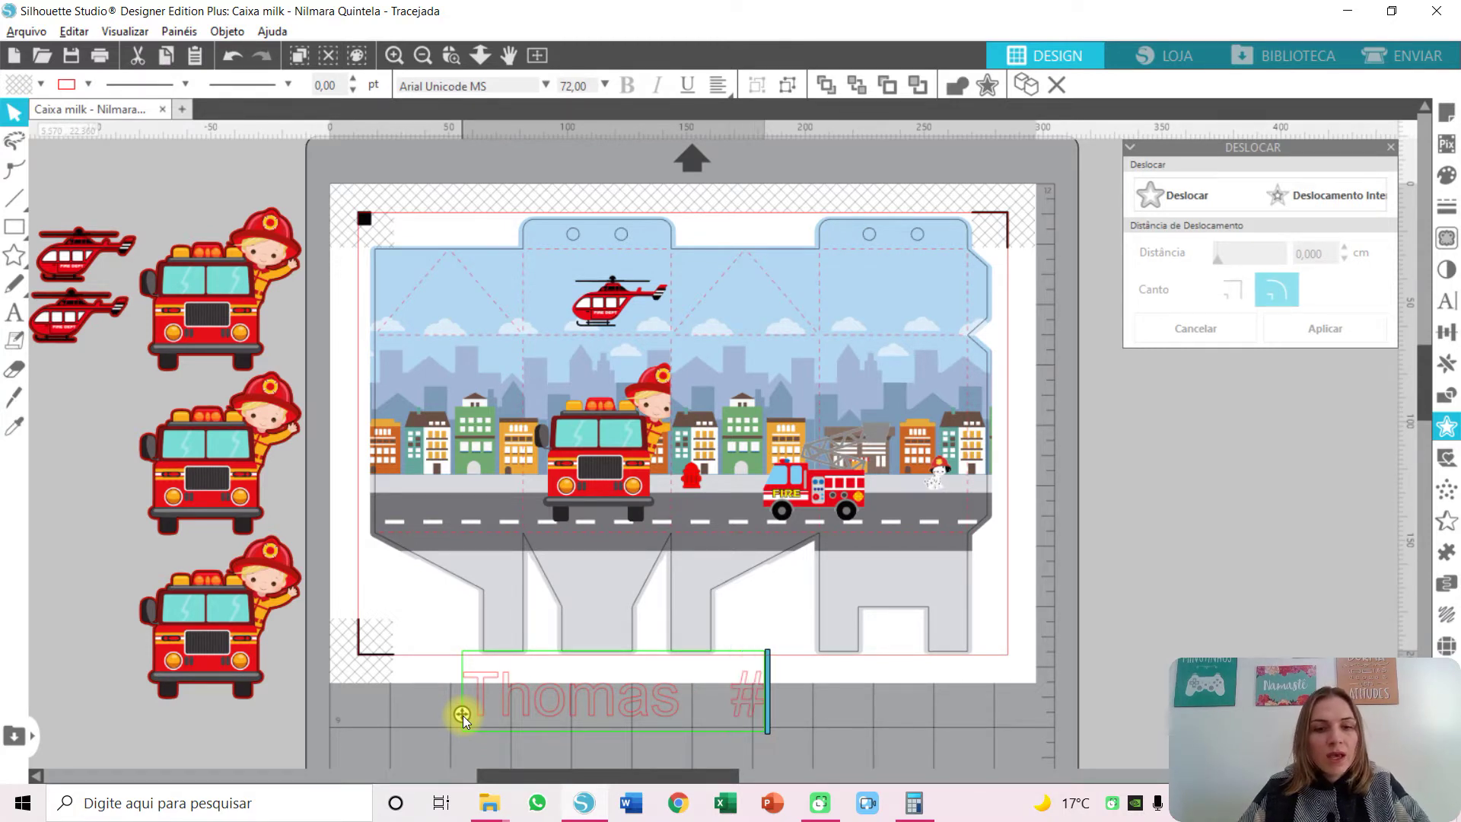
type("faz3")
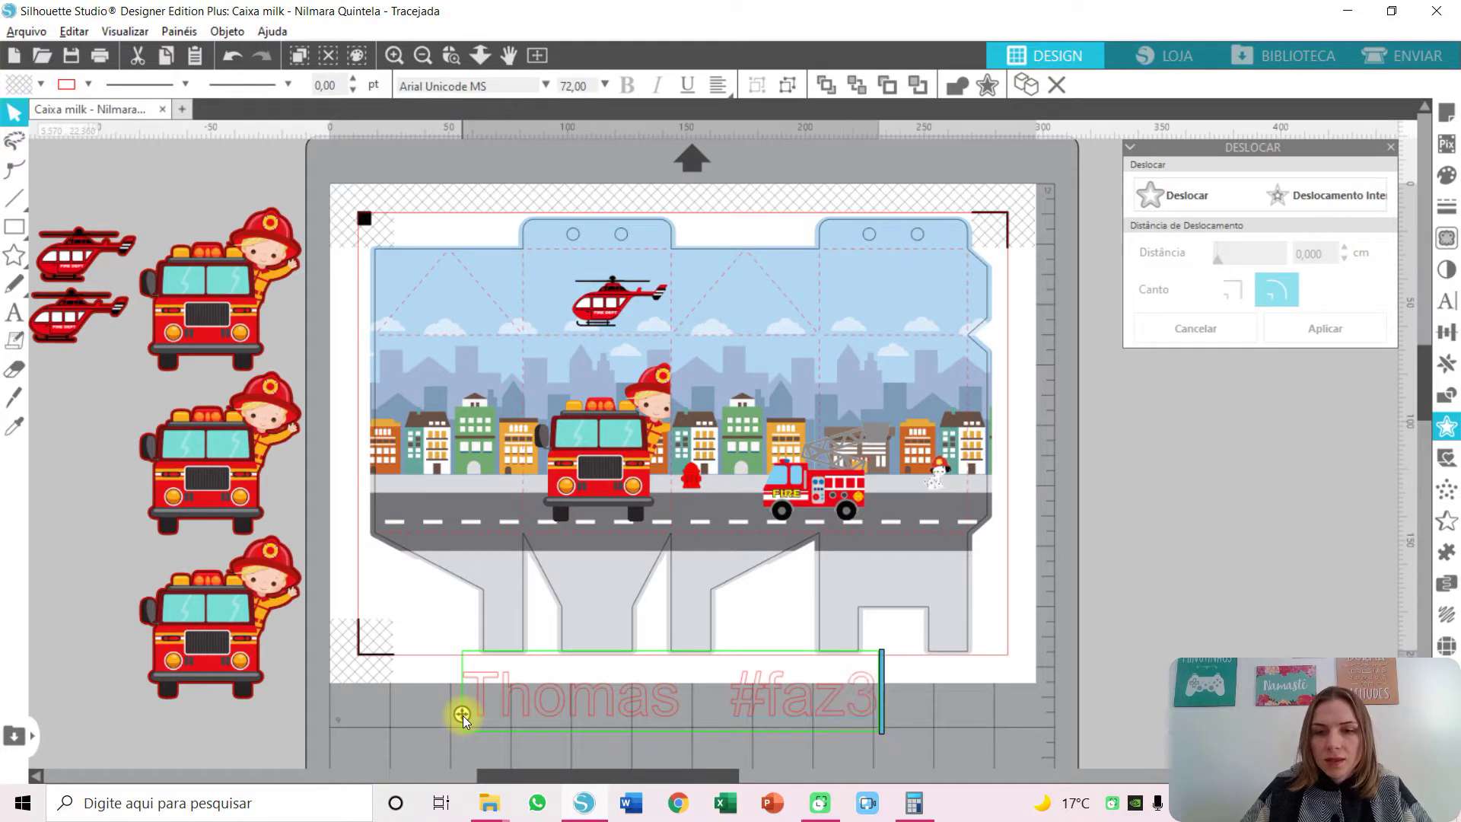
Select the whole text line, try several fonts on it and set it to Reality Check DEMO.
key("shift+Left")
key("shift+Left")
key("shift+Left")
key("shift+Left")
key("shift+Left")
key("shift+Left")
key("shift+Left")
key("shift+Left")
key("shift+Left")
key("shift+Left")
key("shift+Left")
key("shift+Left")
key("shift+Left")
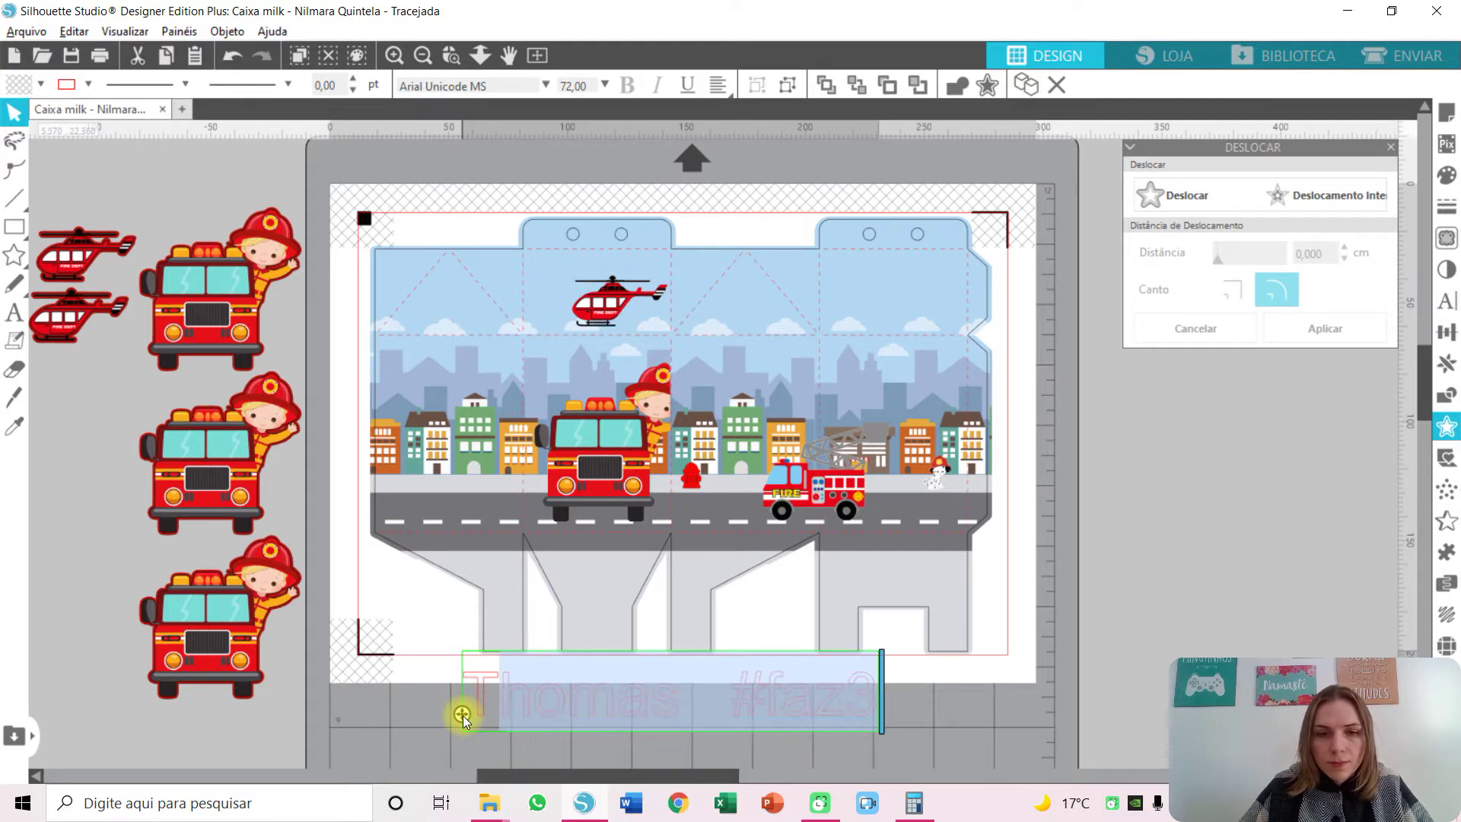
left_click(1446, 300)
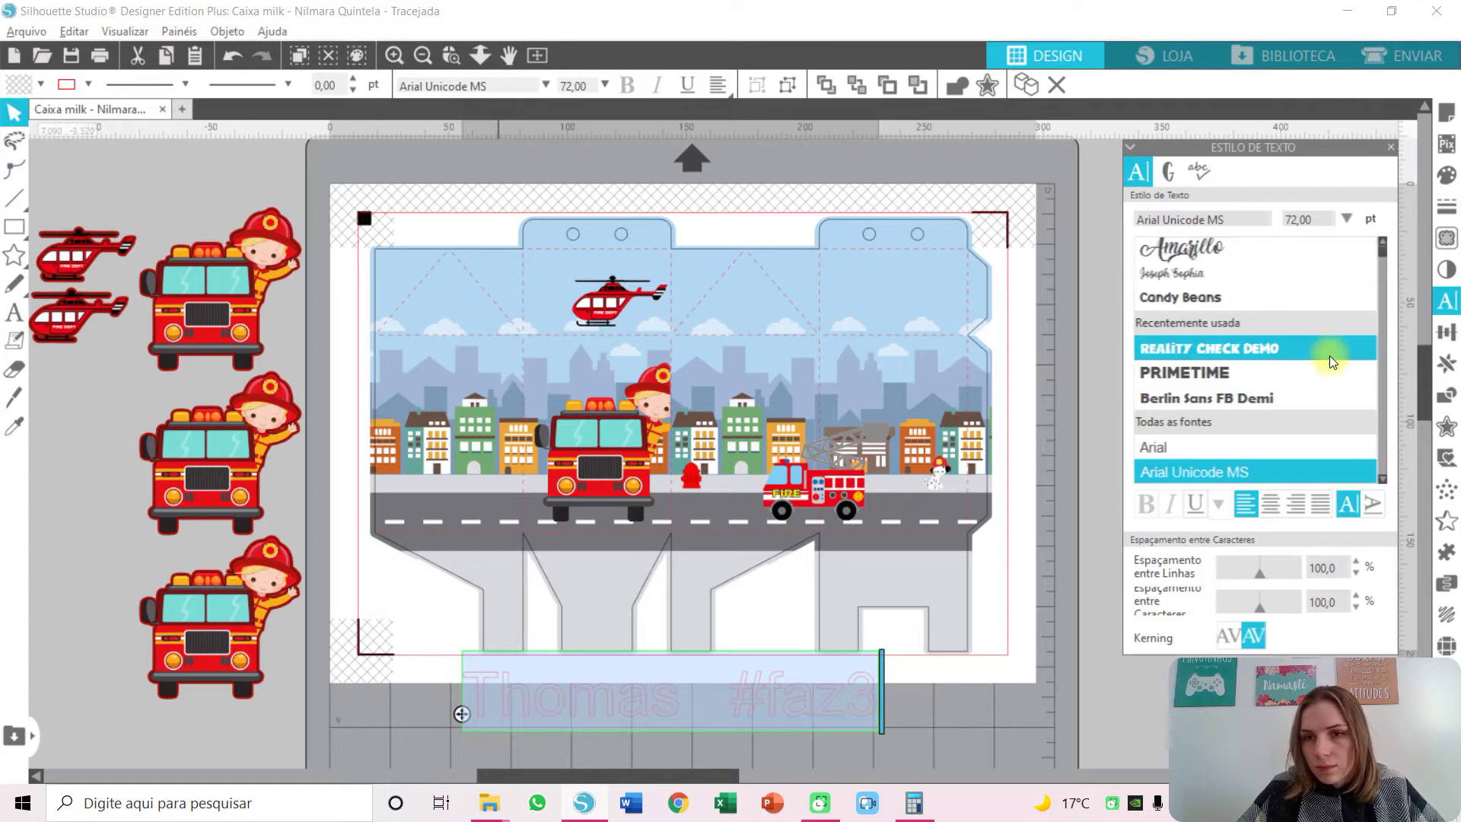
left_click(1280, 376)
key("Down")
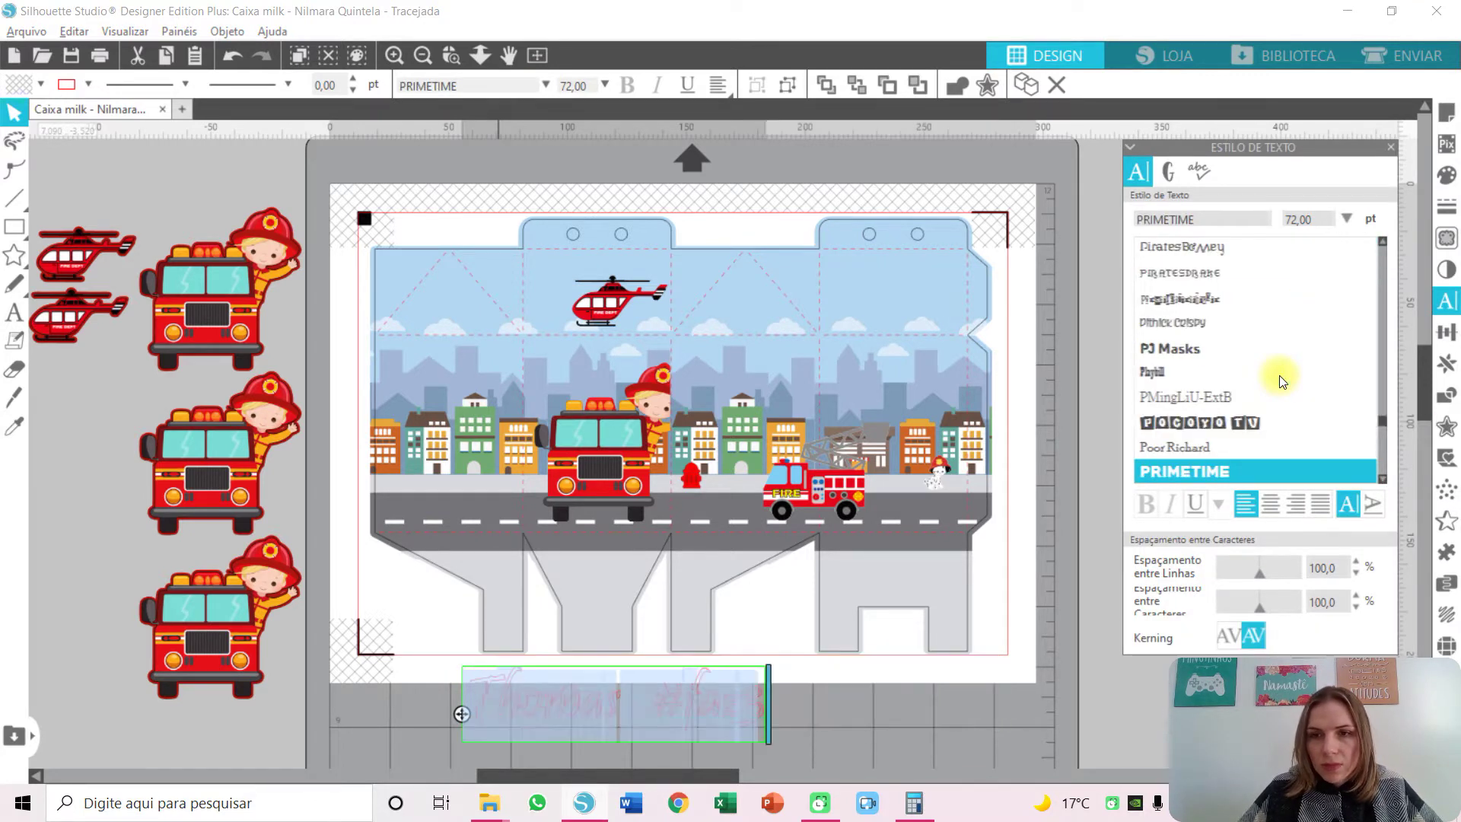
key("Up")
key("Up")
key("Down")
key("Down")
key("Down")
key("Down")
key("Down")
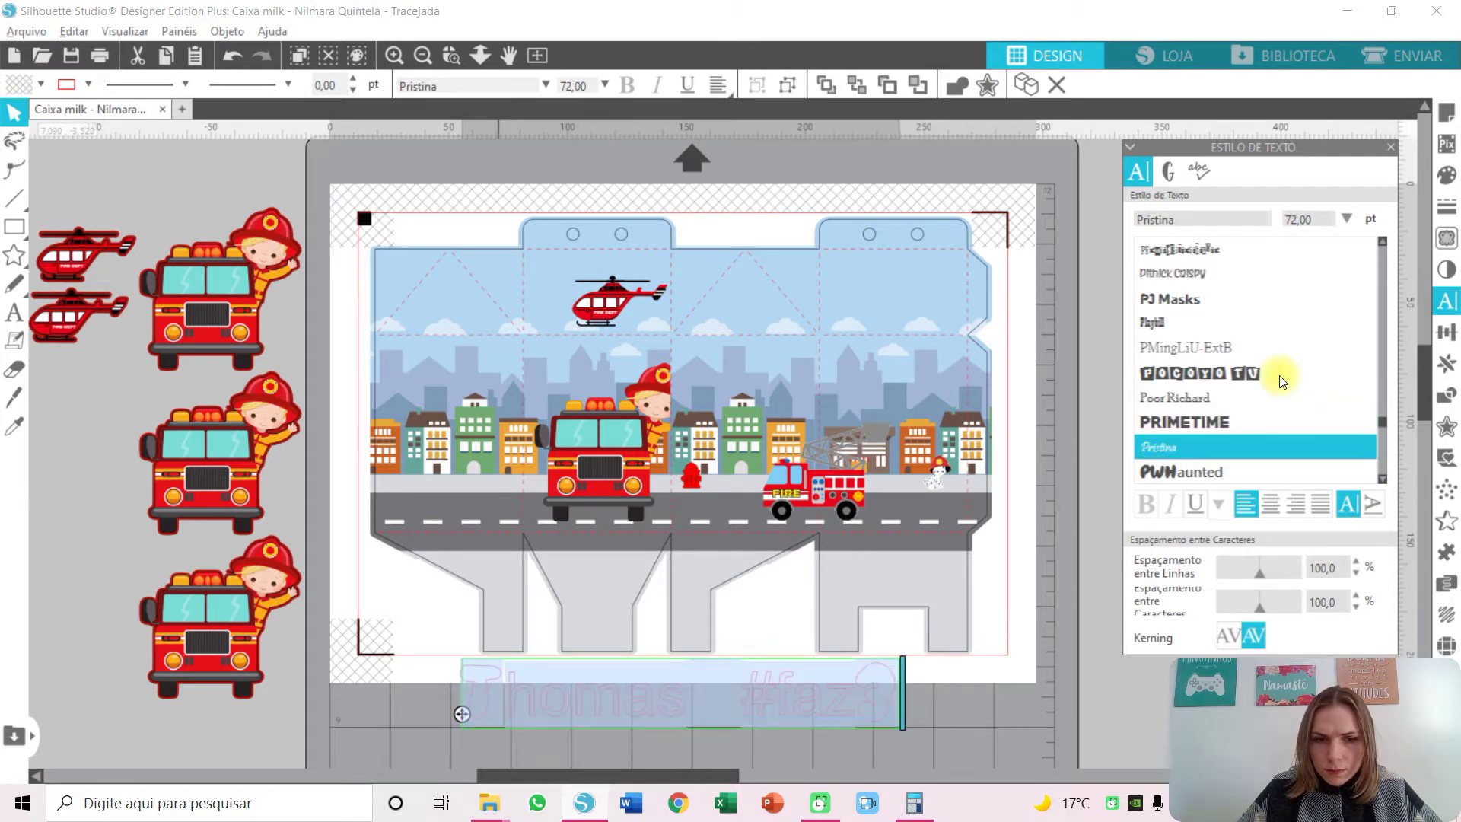
key("Down")
key("Down")
key("Down")
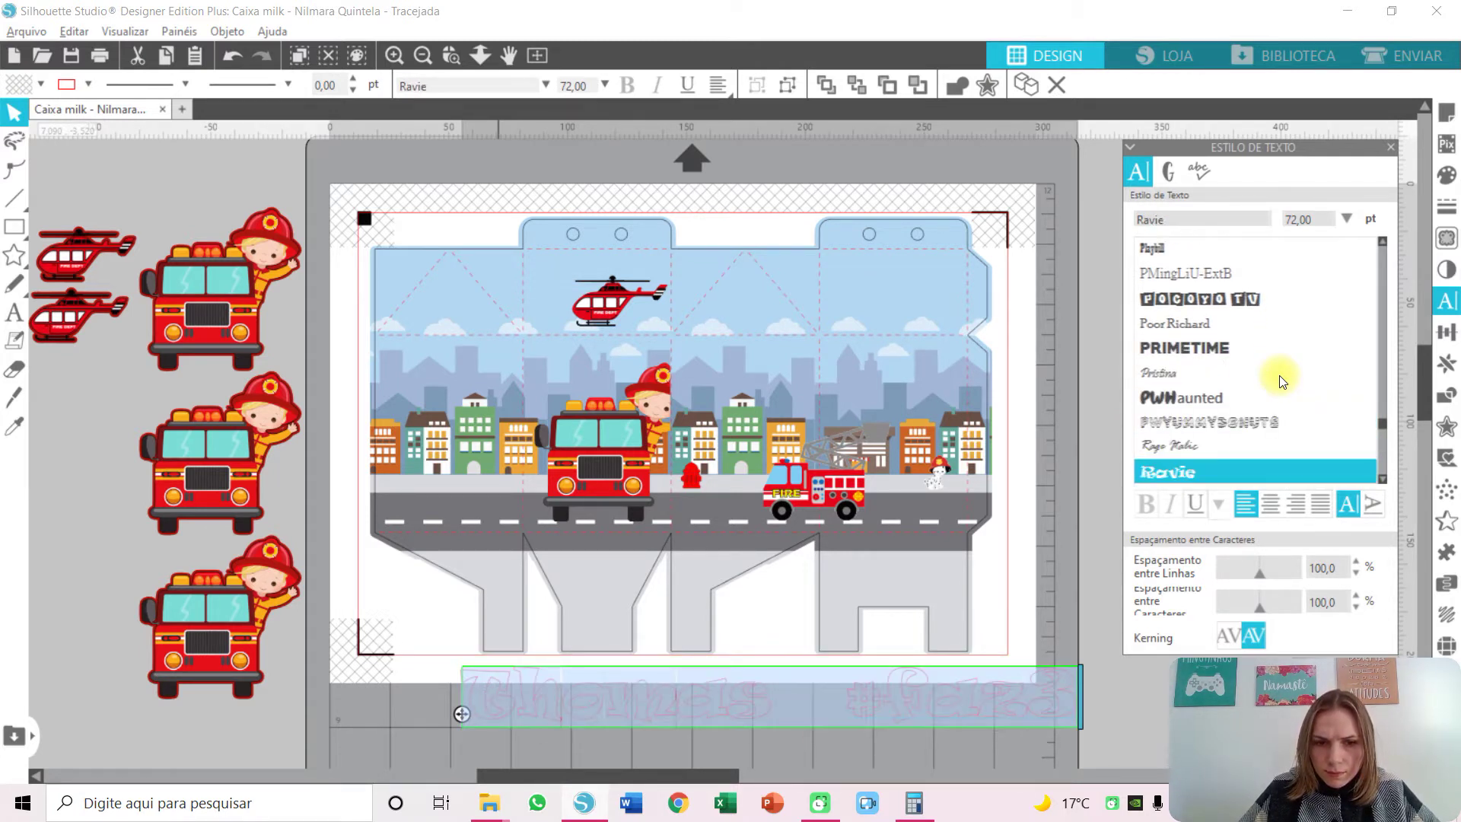
key("Up")
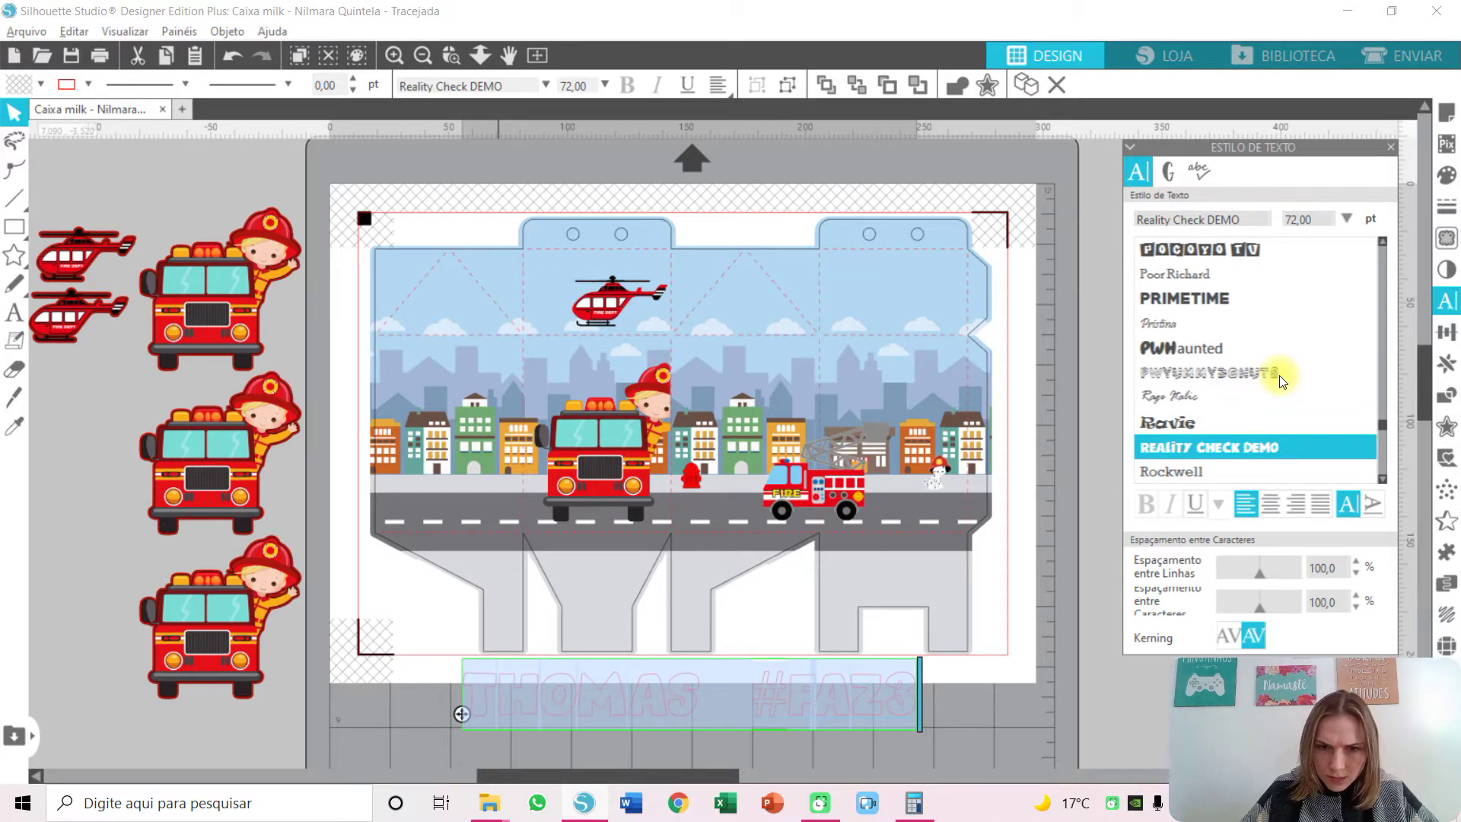
scroll(1282, 380, "down", 1)
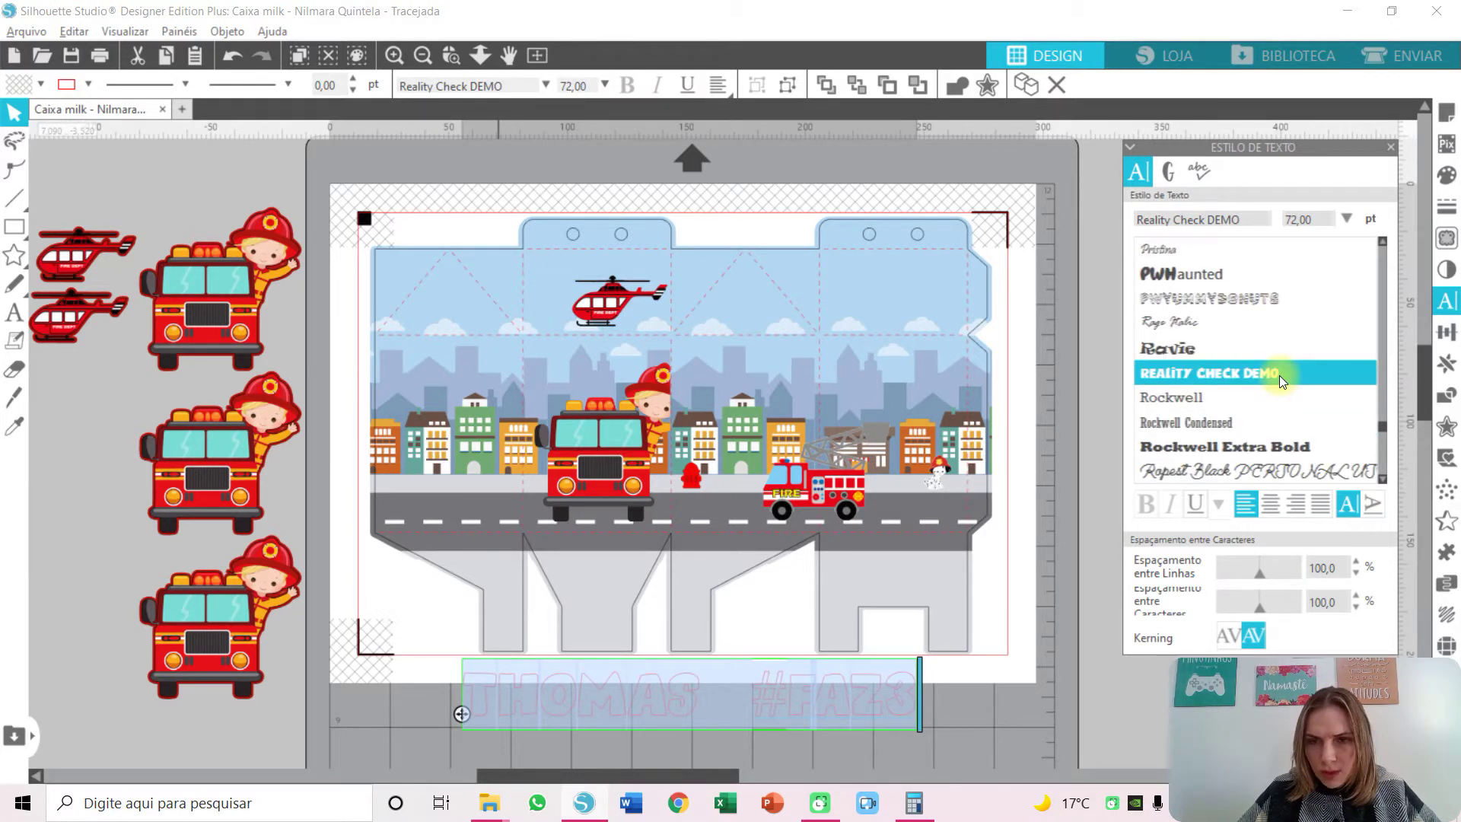
left_click(895, 697)
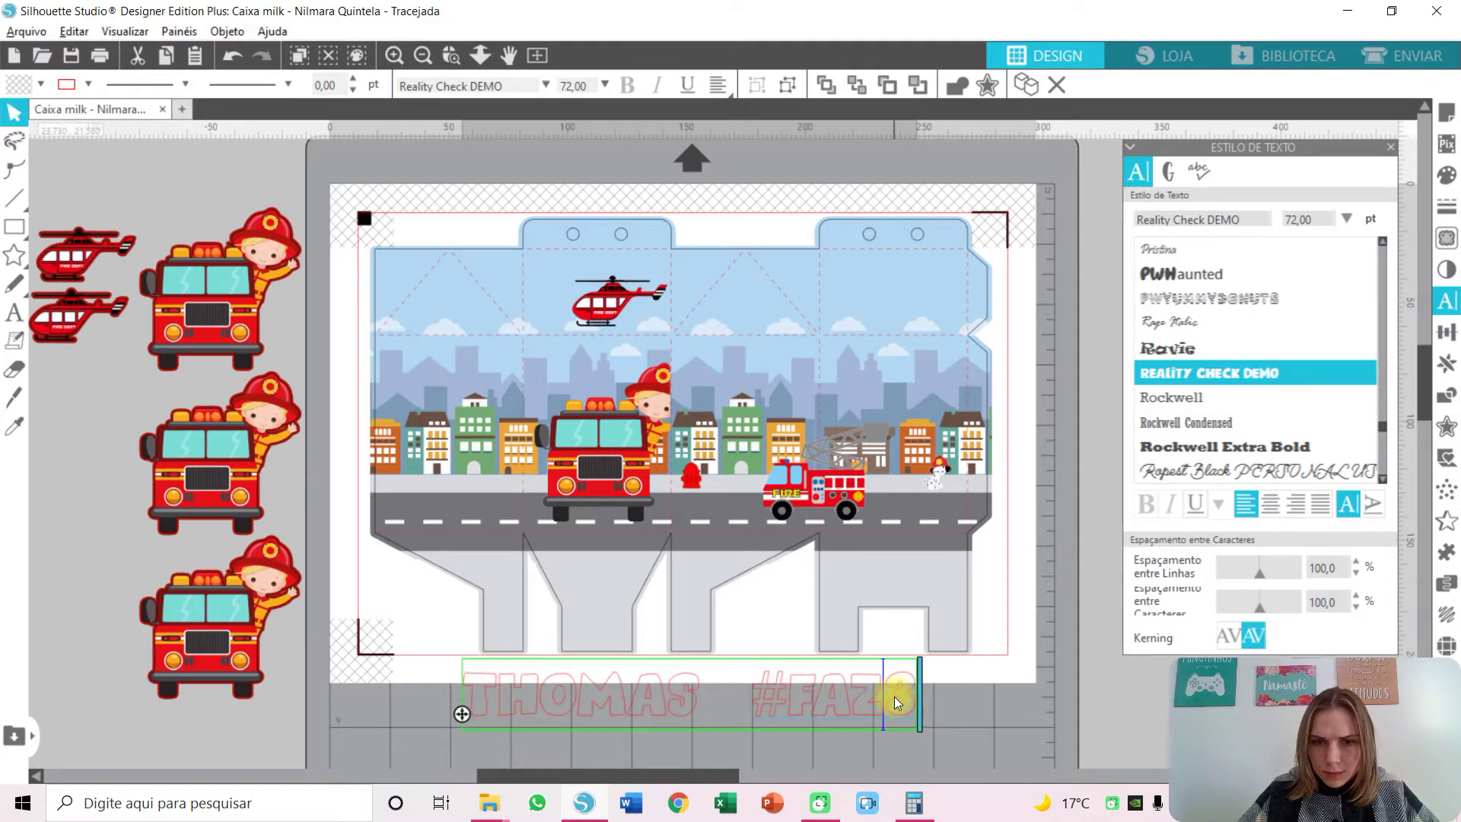
left_click(990, 734)
Move the text line toward the page's lower-left corner and ungroup it into separate letters.
left_click(817, 702)
left_click(985, 693)
left_click_drag(845, 688, 735, 674)
double_click(738, 678)
right_click(739, 678)
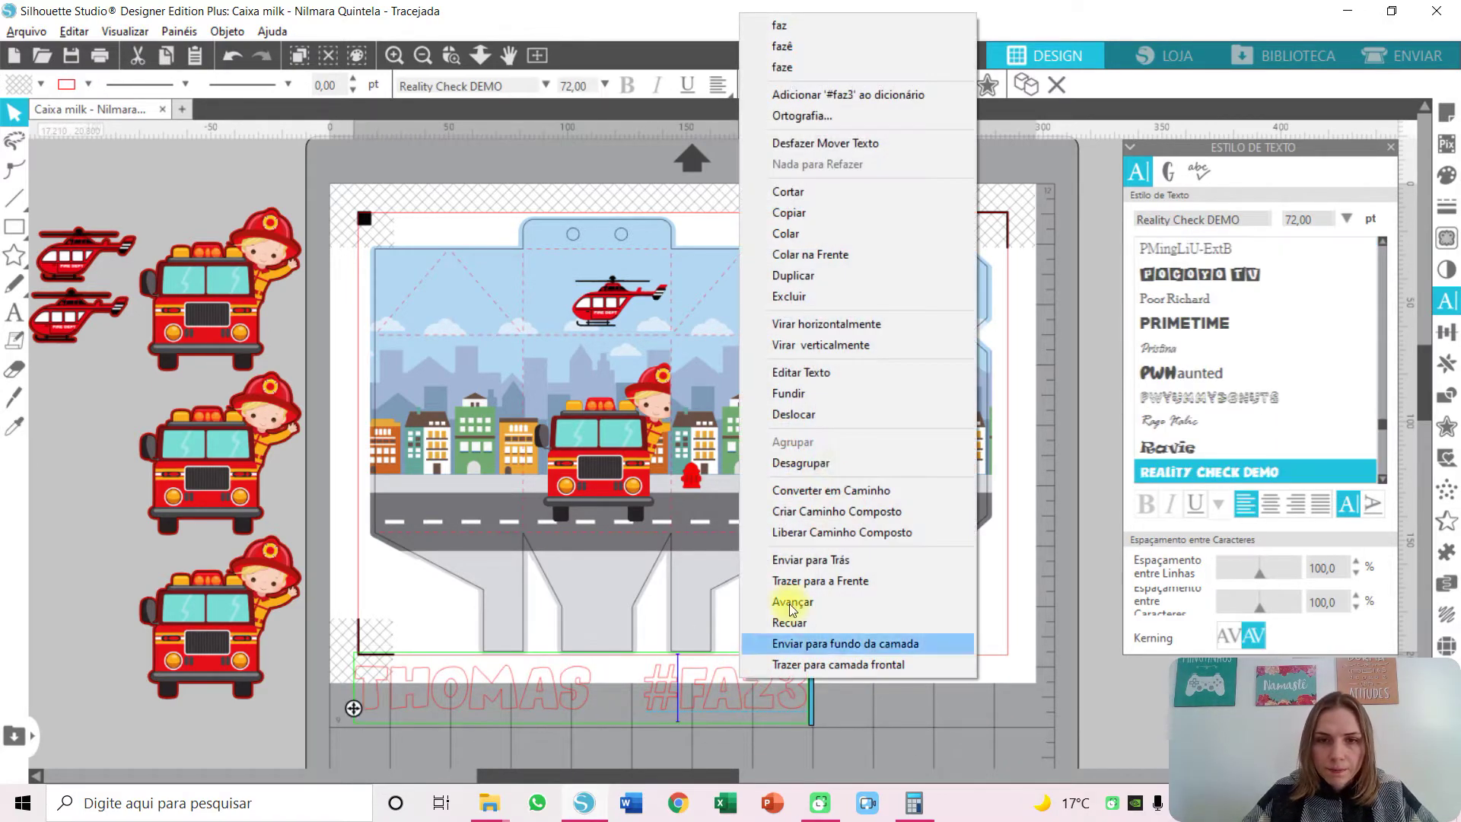
left_click(827, 462)
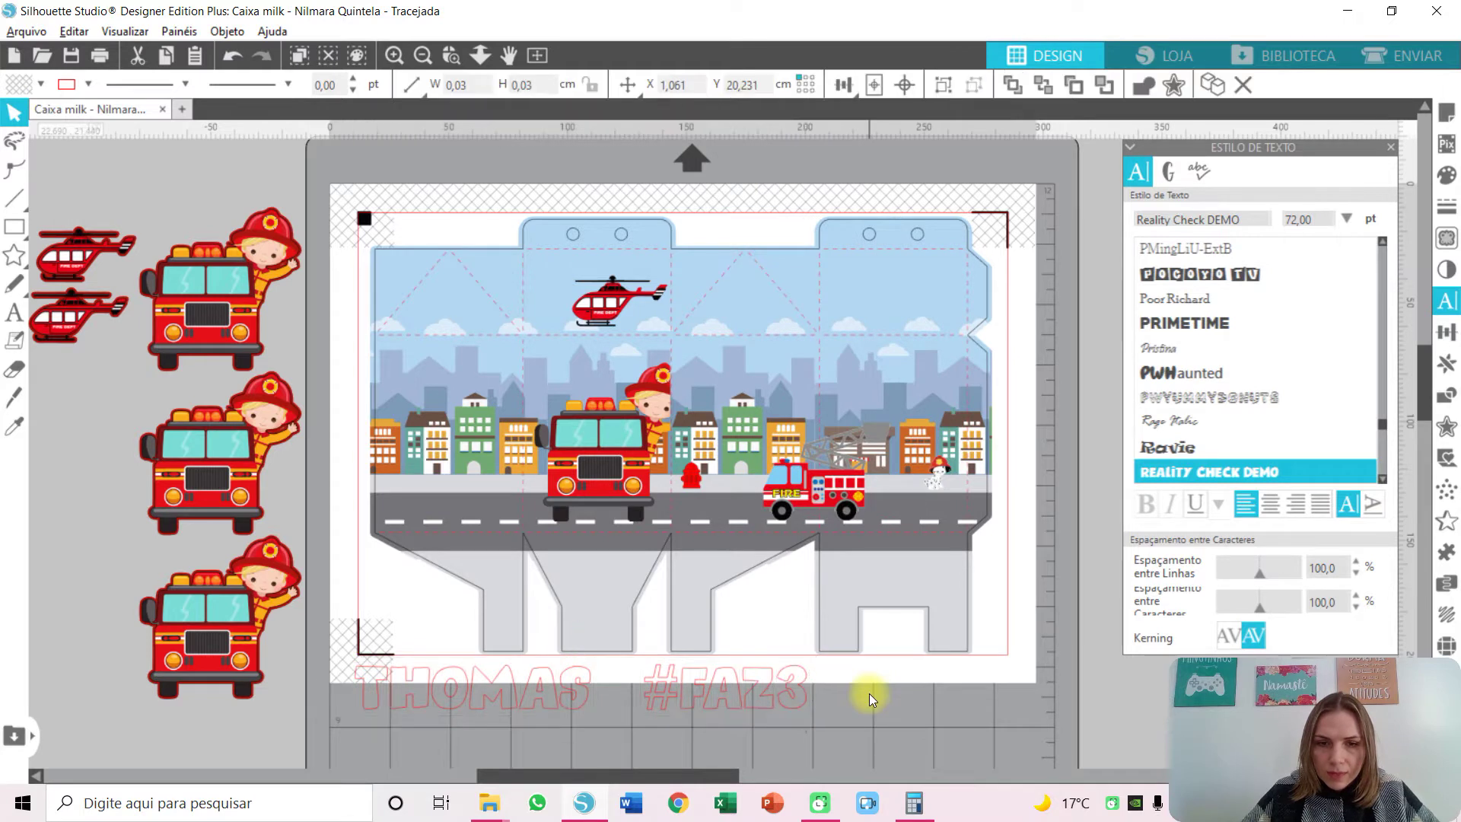
Set the # character apart from the other letters and apply a 0,080 cm rounded offset to it.
left_click_drag(670, 688, 928, 721)
left_click(928, 722)
left_click(926, 714)
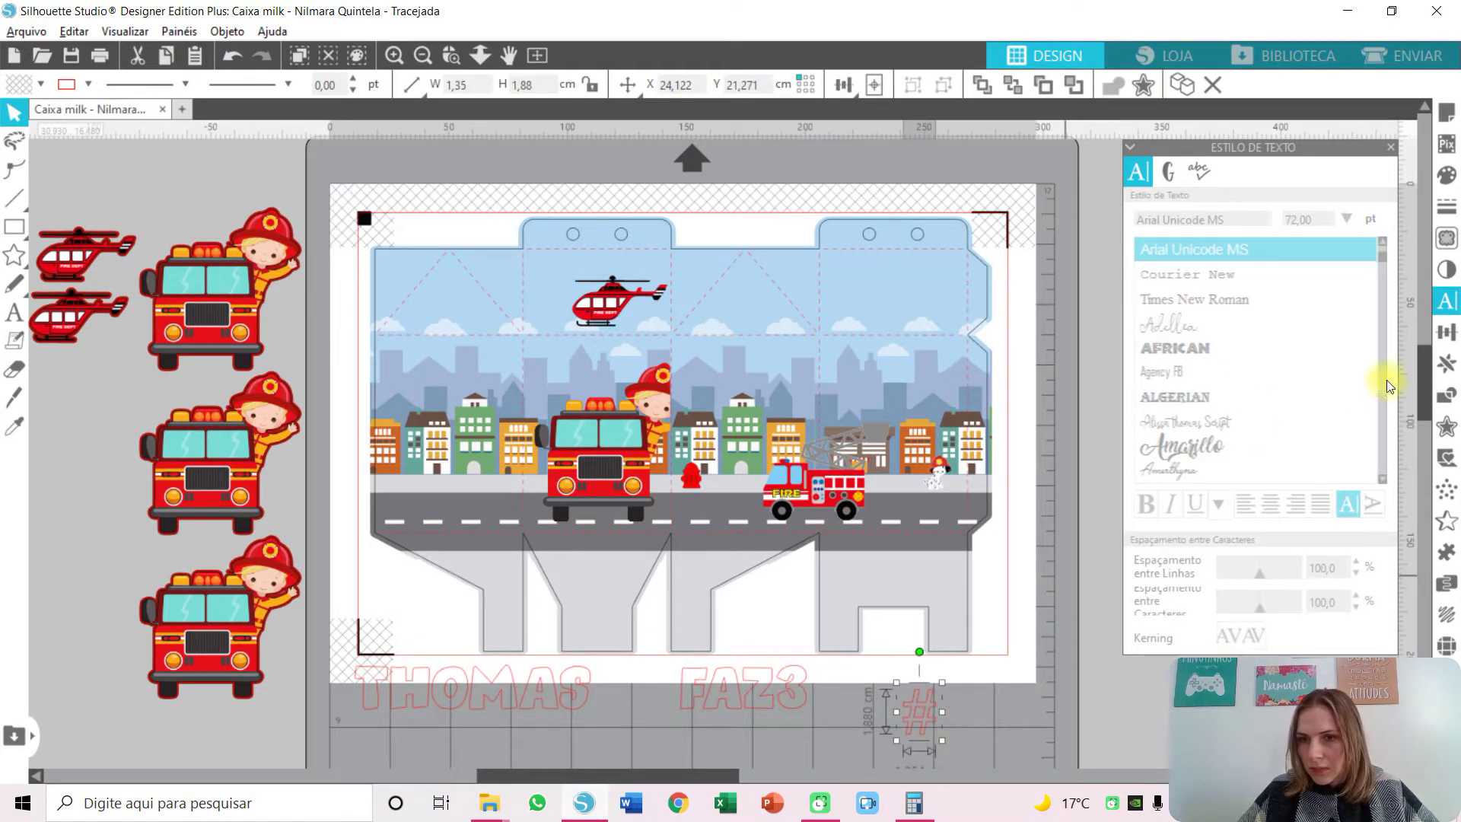
left_click(1140, 80)
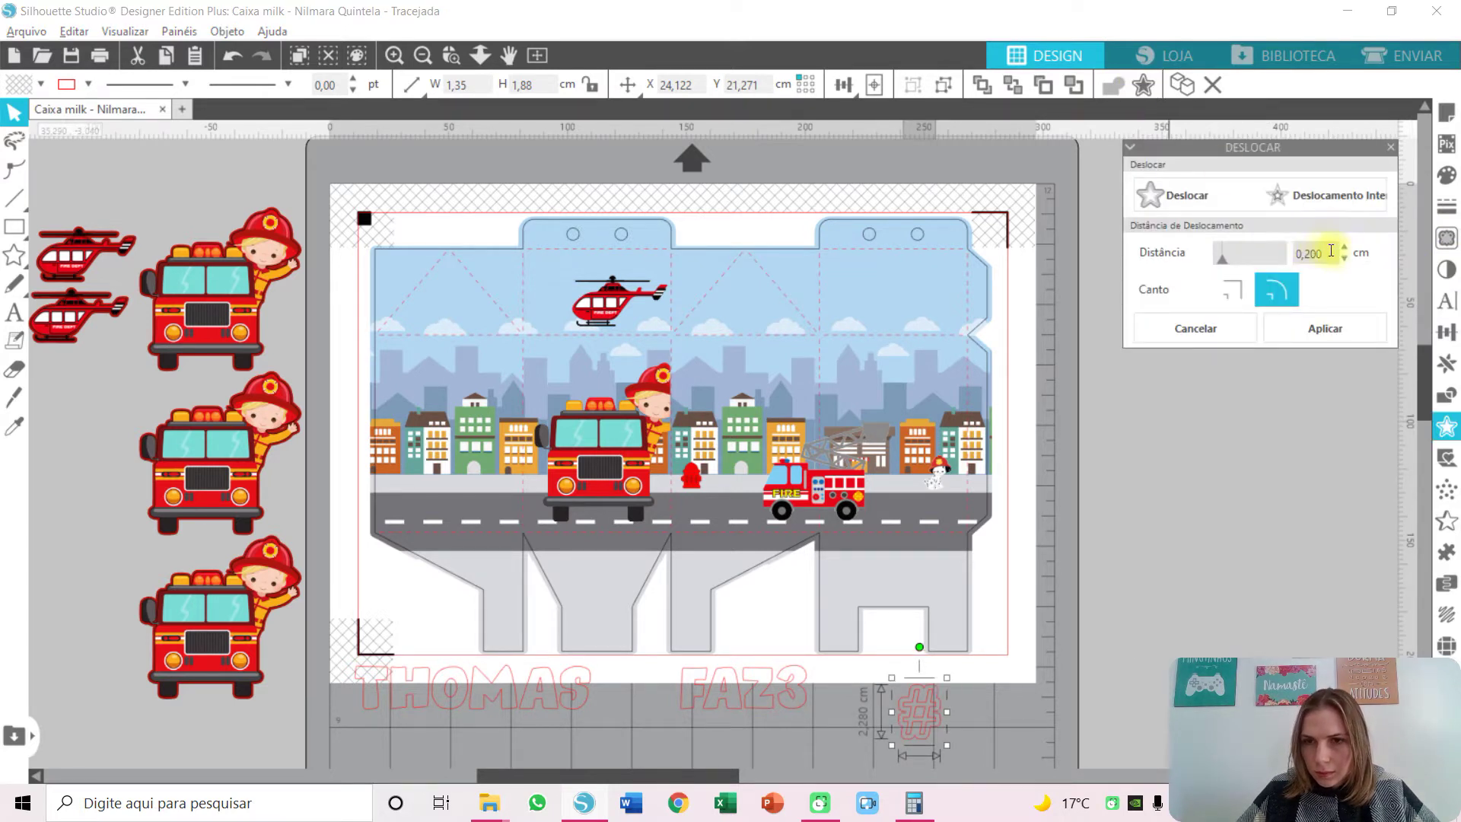
left_click(1344, 261)
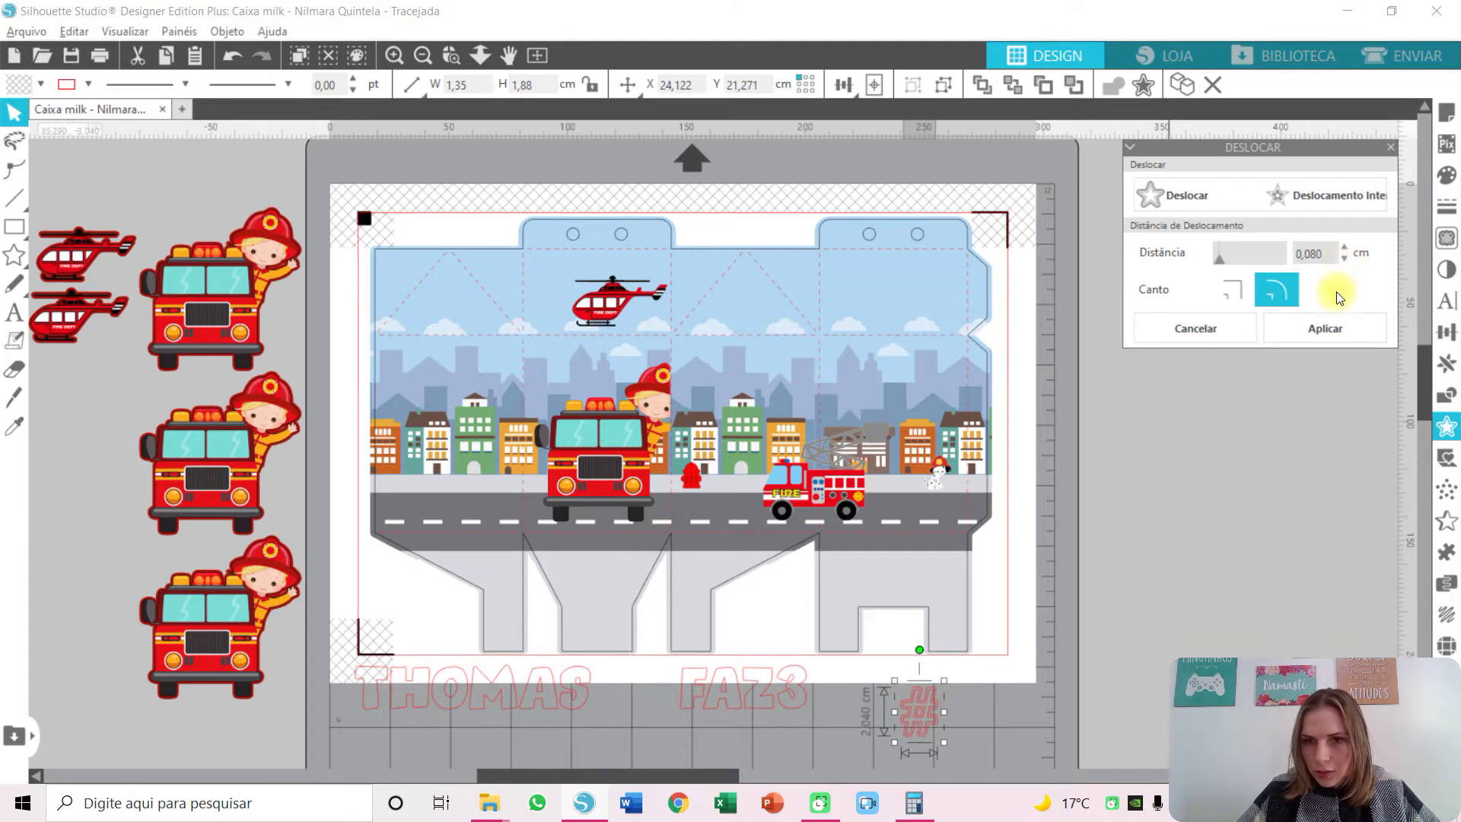
left_click(1326, 327)
Place the thickened # outline in front of FAZ3 and remove the original thin # character.
left_click_drag(915, 733, 978, 722)
left_click(697, 718)
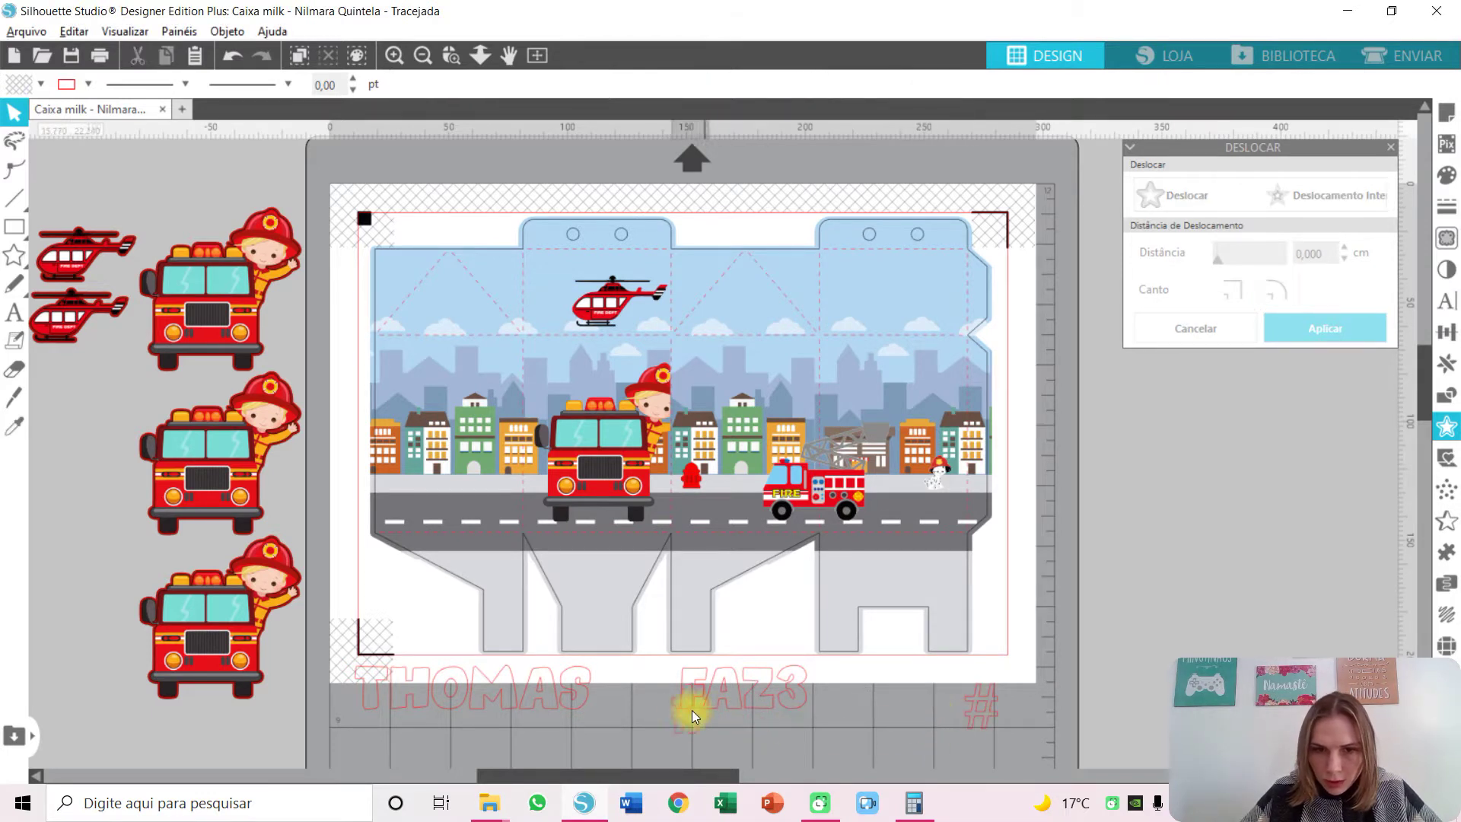
key("ctrl+v")
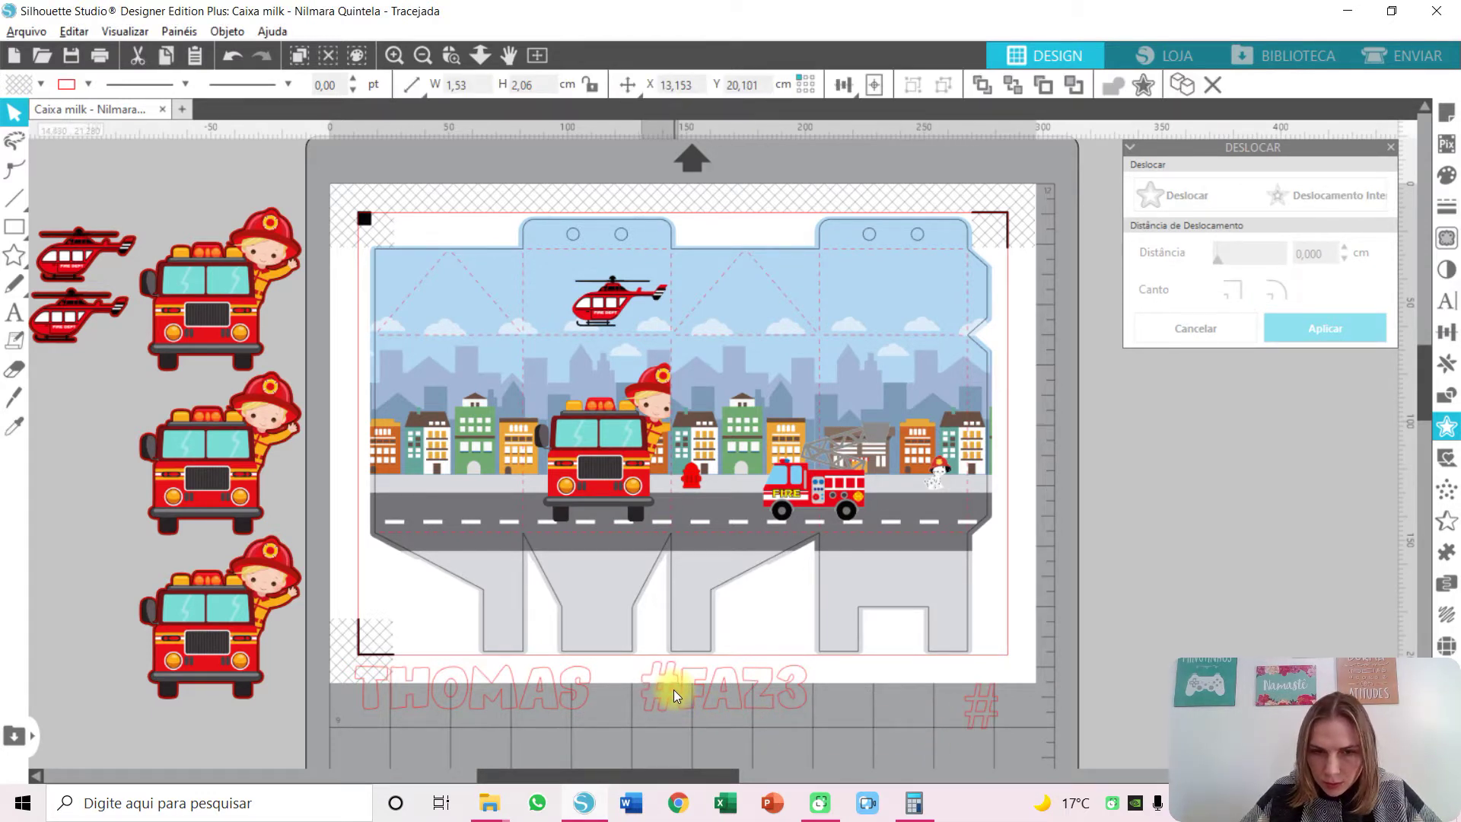
left_click(897, 729)
key("ctrl+z")
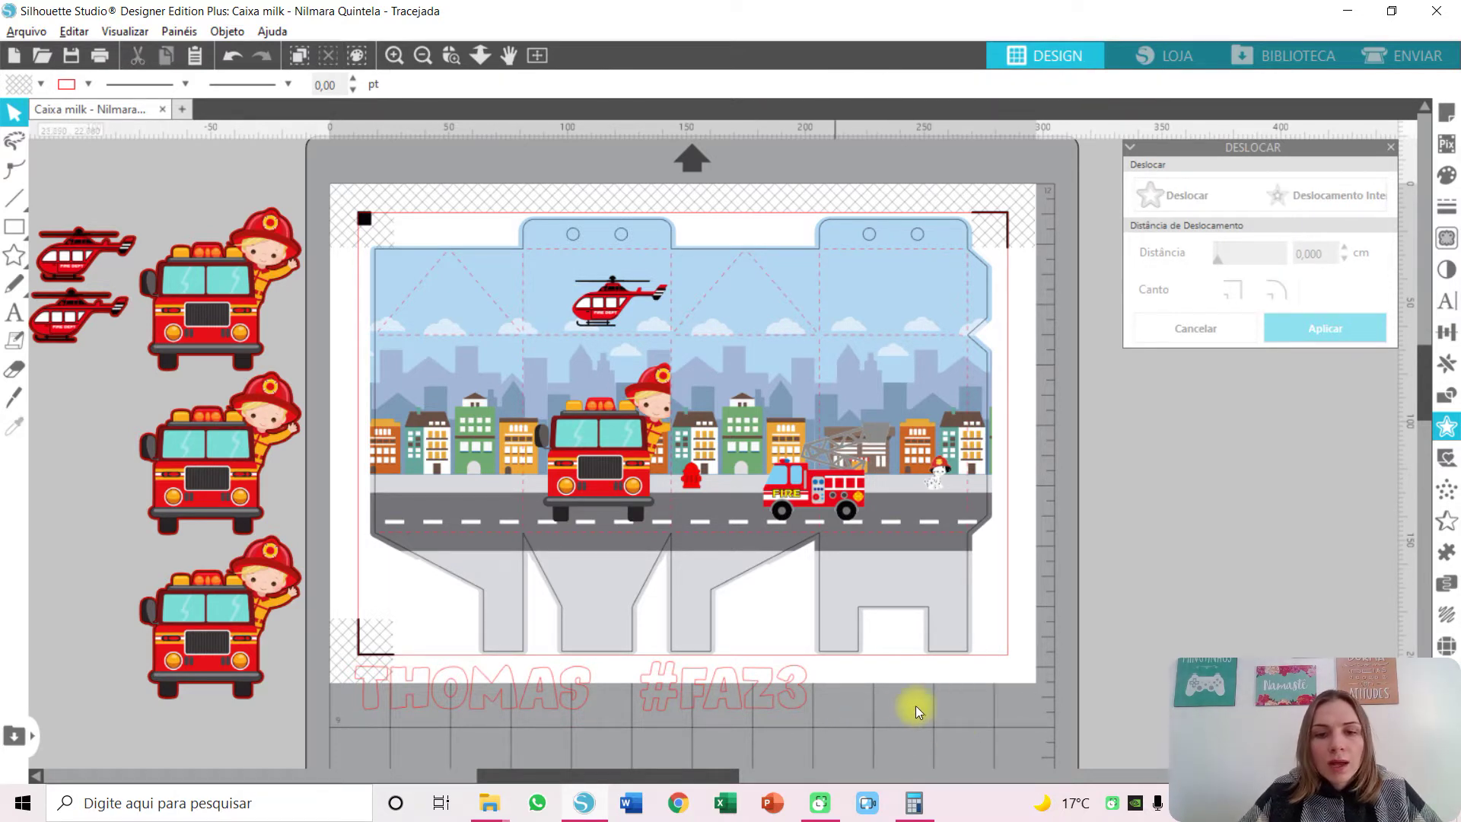
Group the #FAZ characters without the 3, and group the letters of the child's name.
left_click(750, 718)
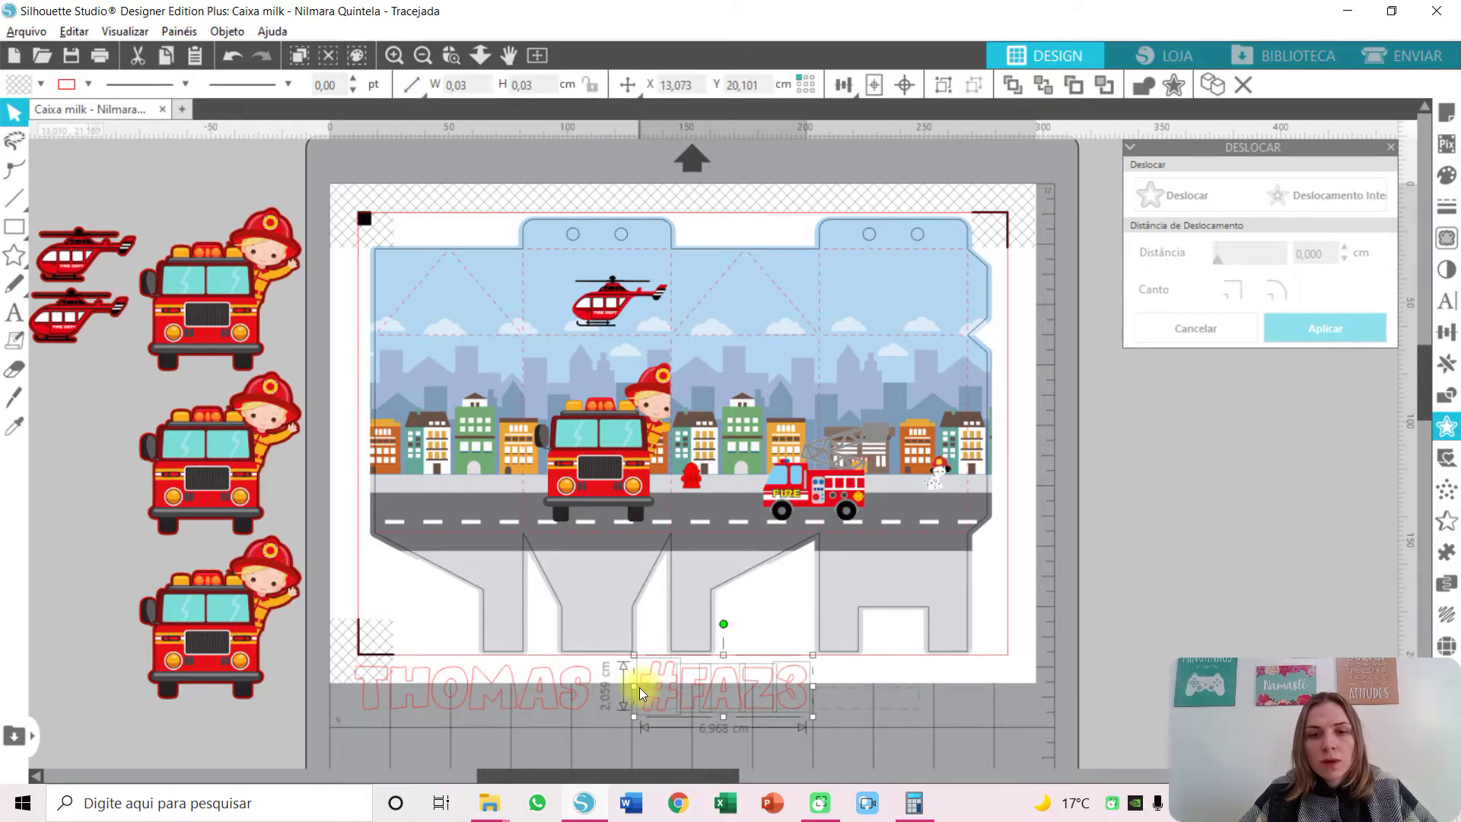
left_click(775, 724)
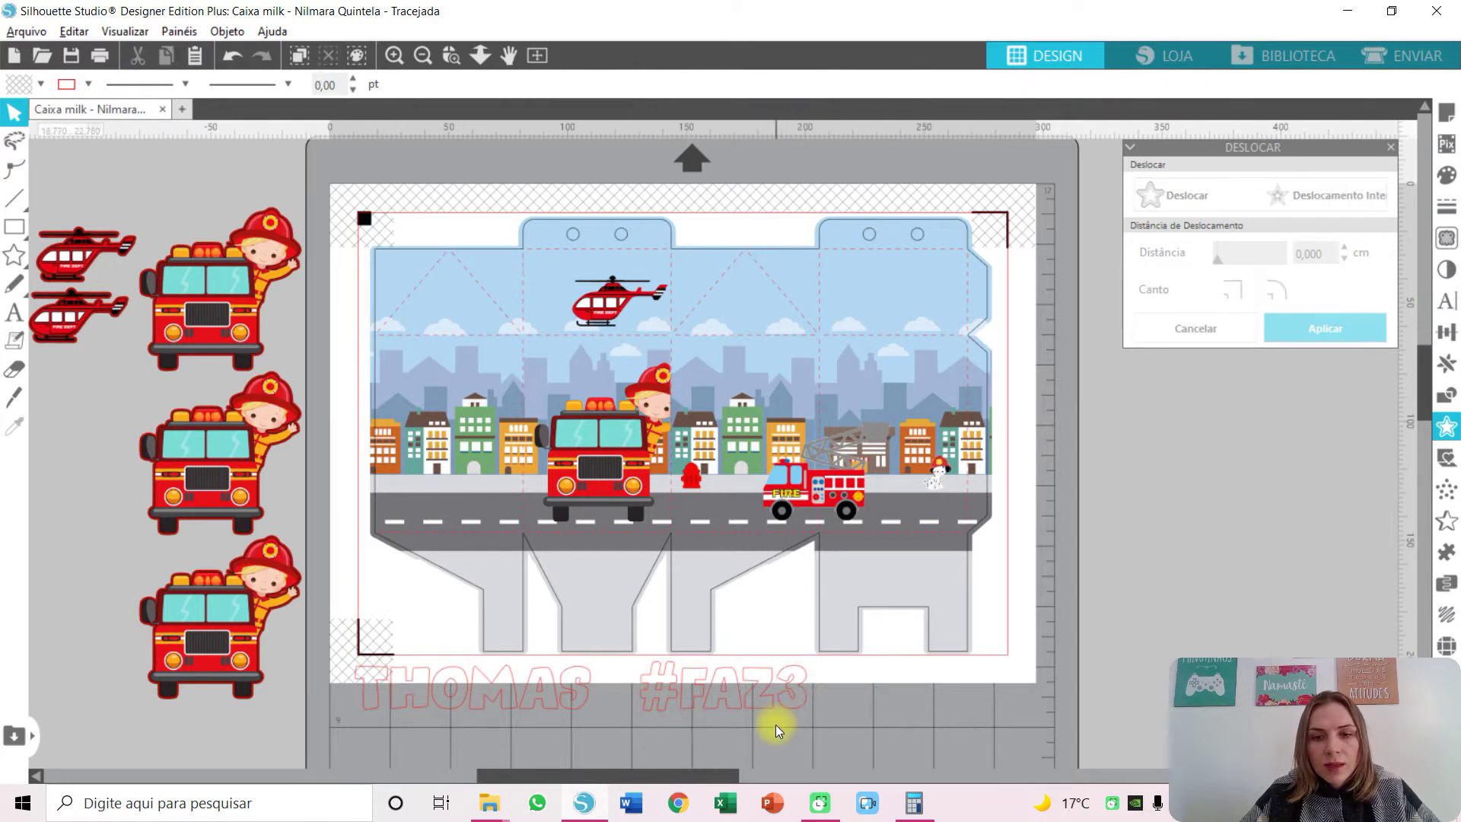
left_click(761, 724)
key("i")
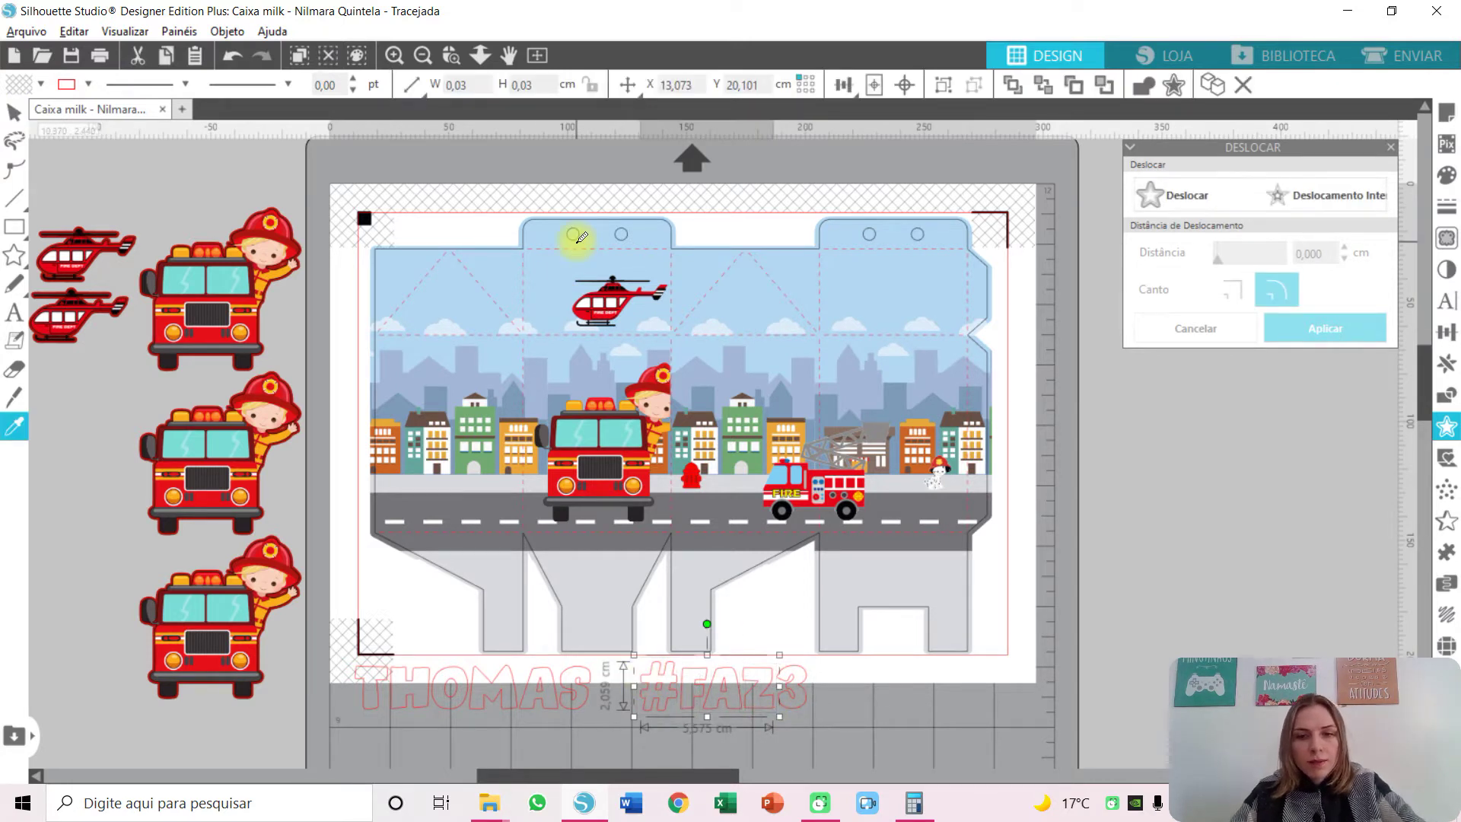
key("Escape")
left_click(598, 728)
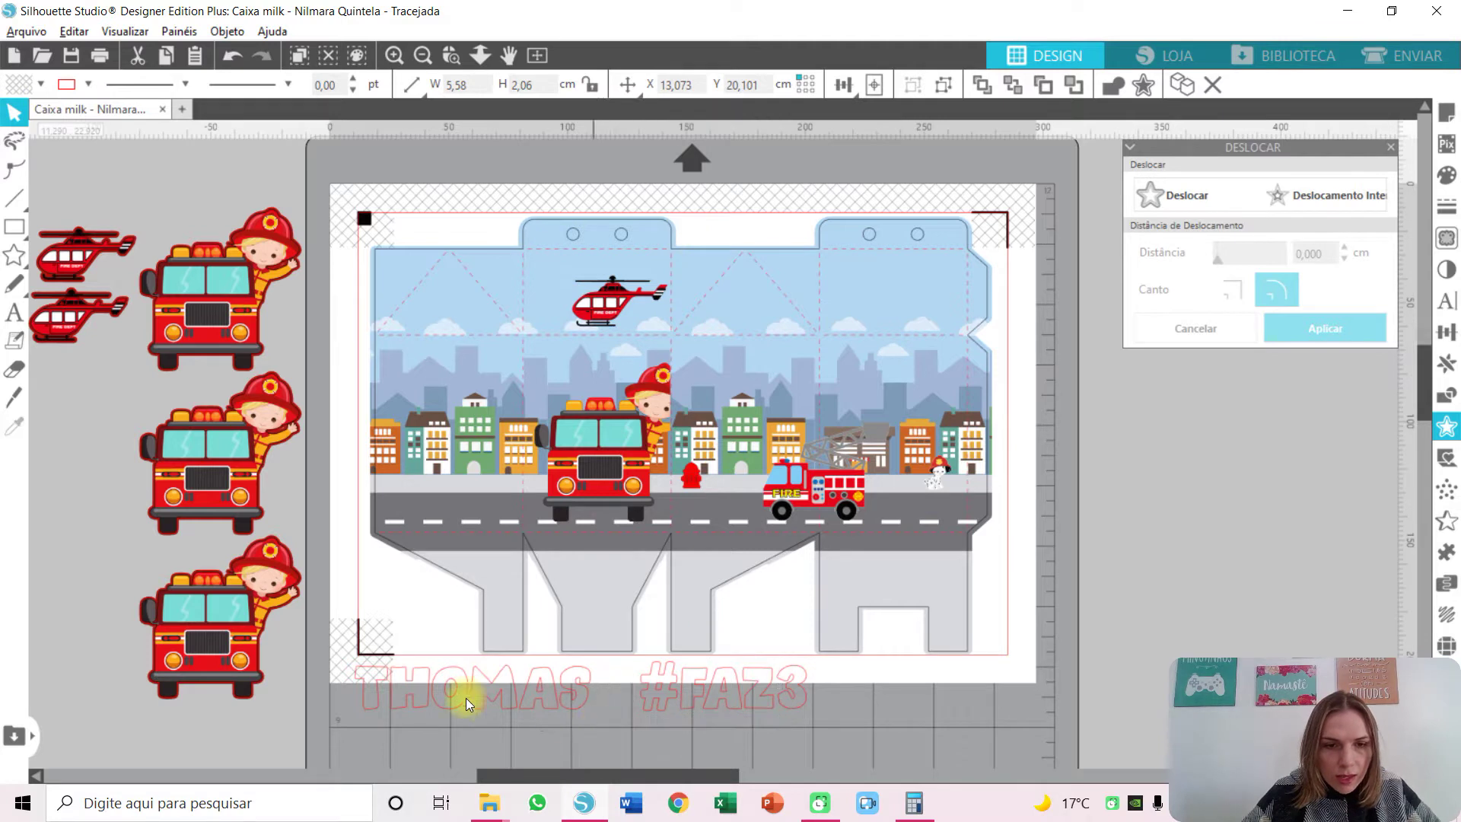
left_click(466, 697)
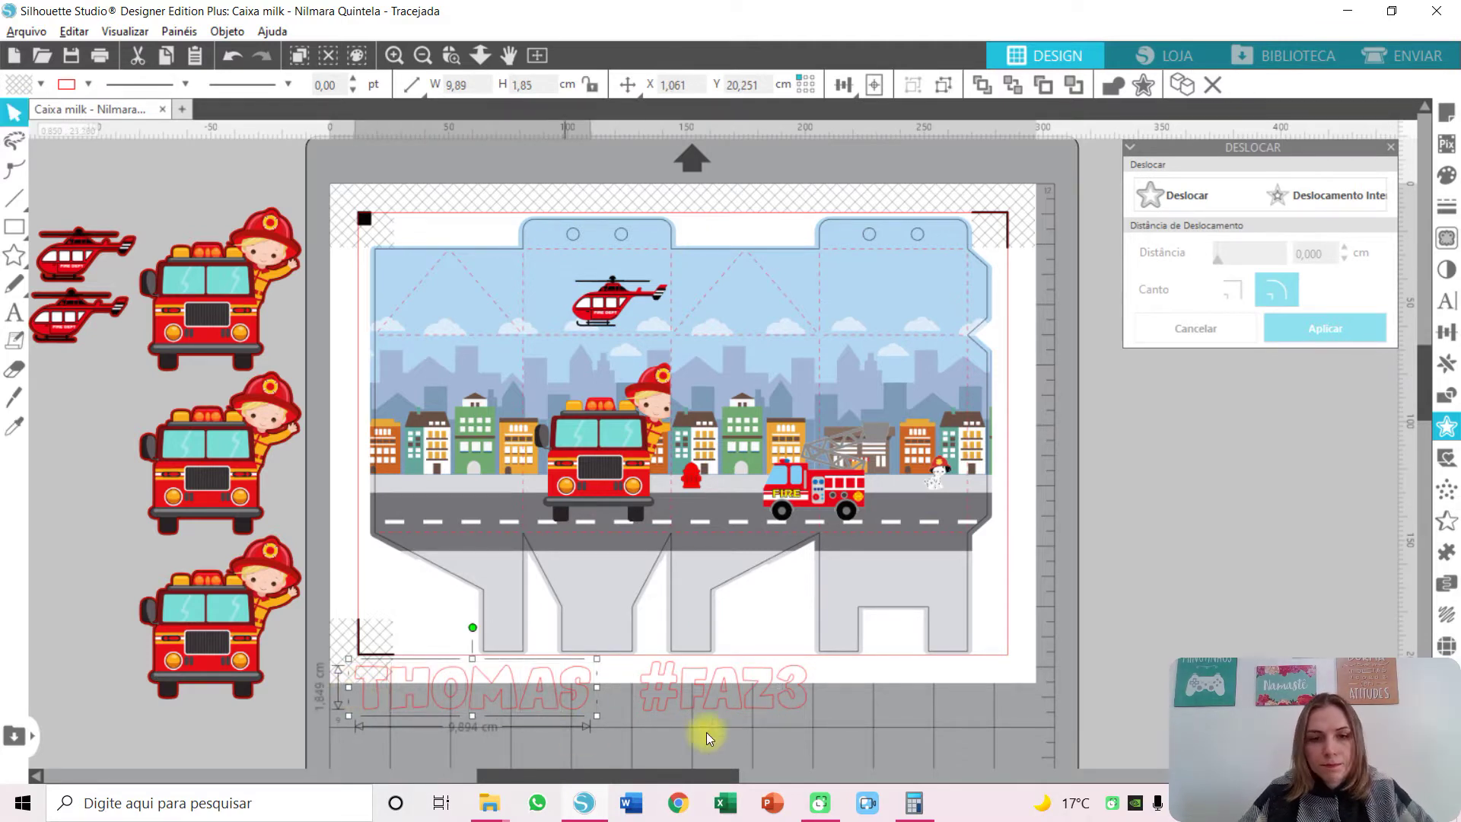
Rotate the #FAZ group 90° counterclockwise and place the 3 beside it, enlarged to the same height.
left_click(732, 700)
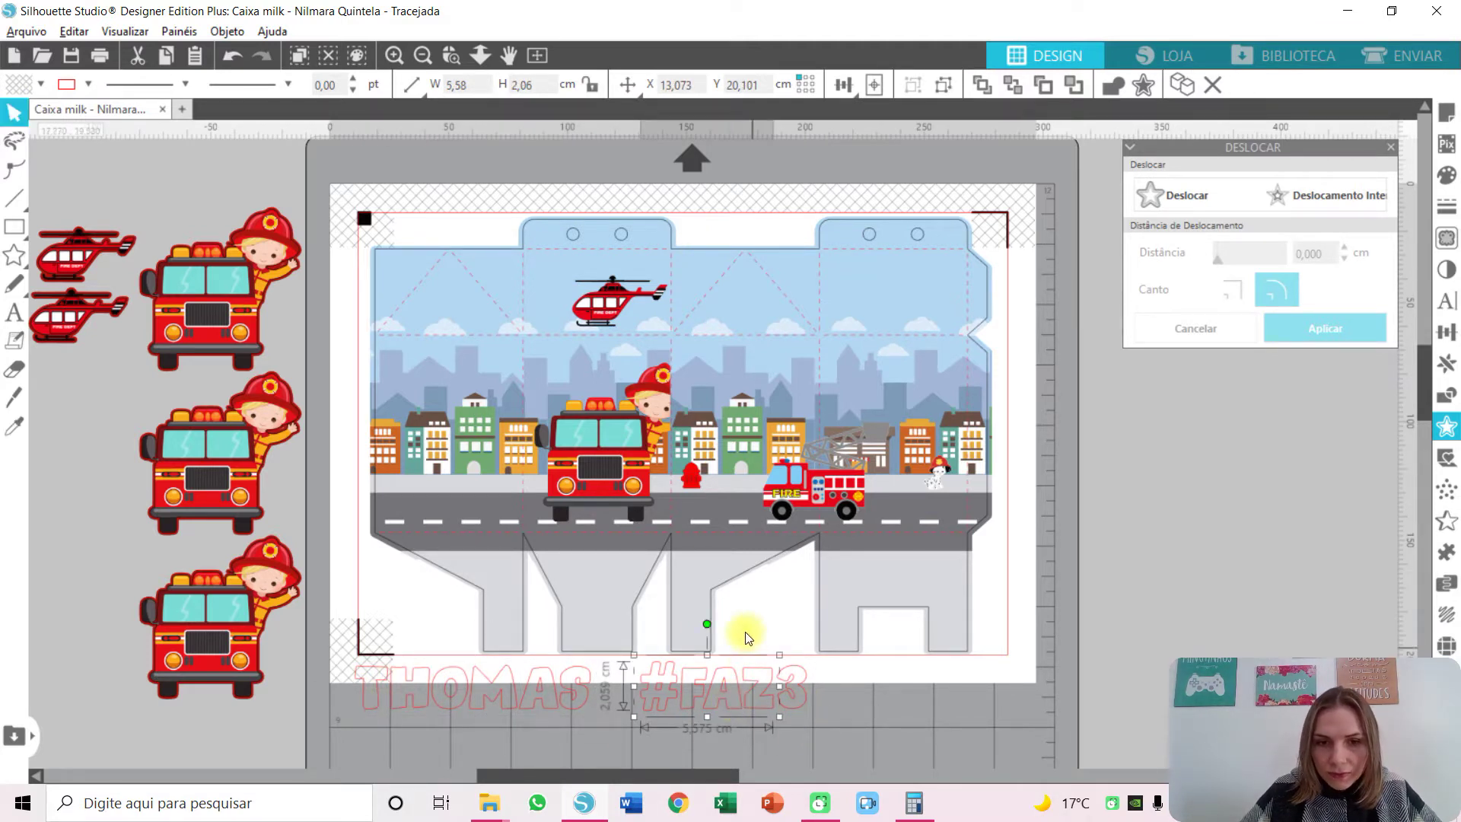
left_click_drag(705, 626, 644, 686)
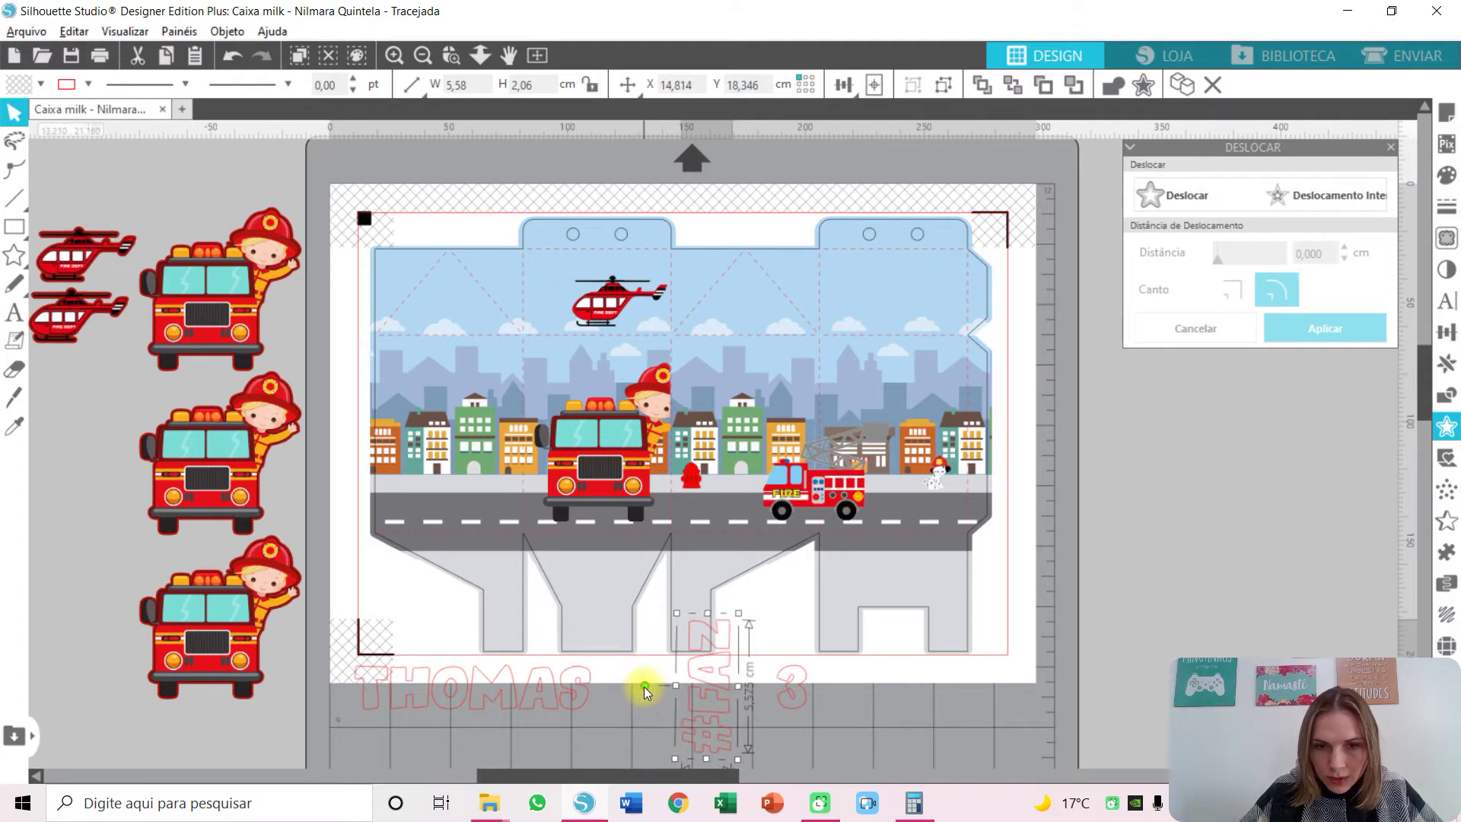
left_click_drag(792, 685, 428, 666)
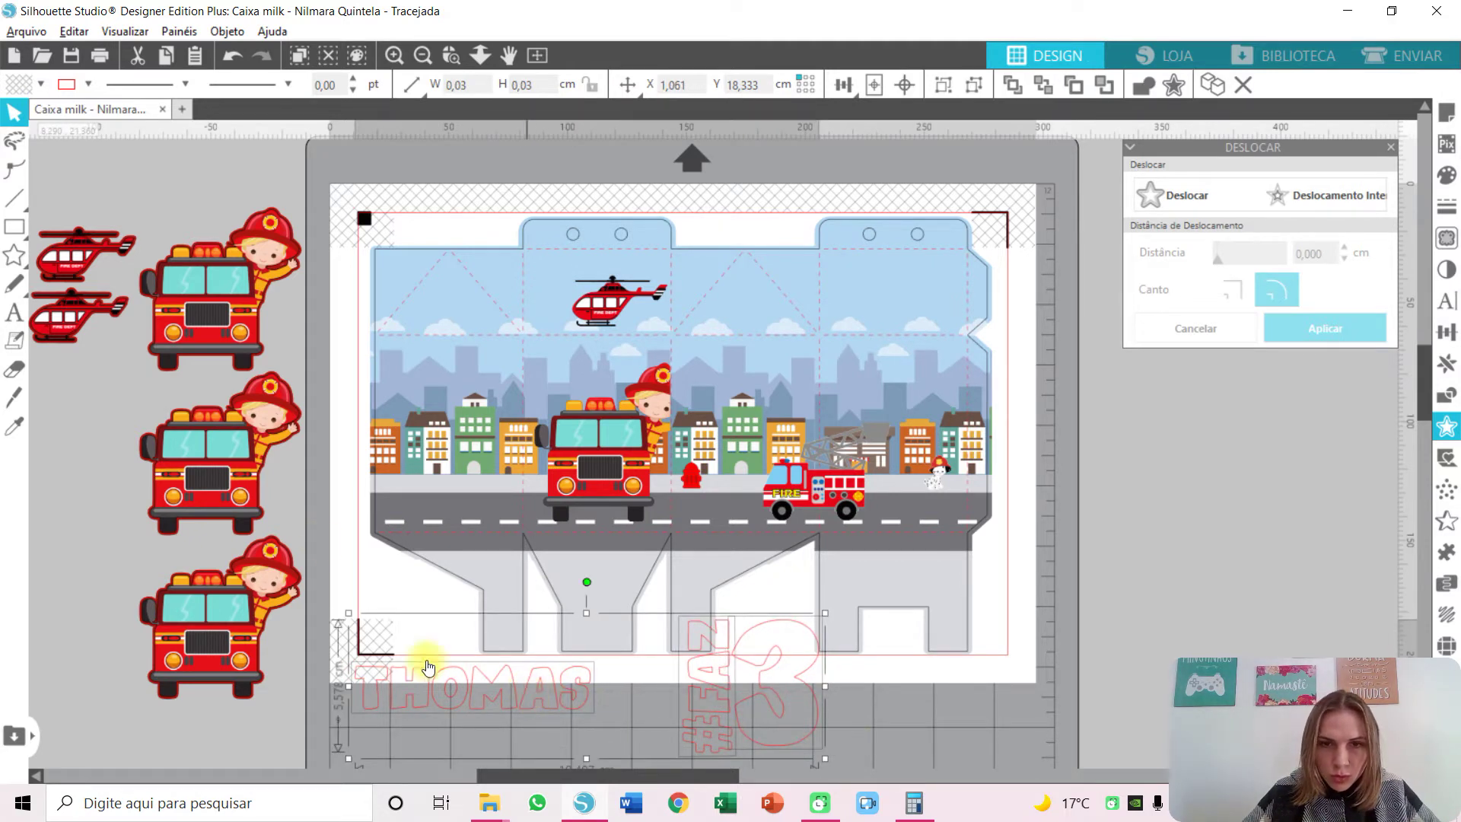
Fill the child's name and the #FAZ 3 lettering with dark blue 1B148C and remove their line color.
left_click(40, 85)
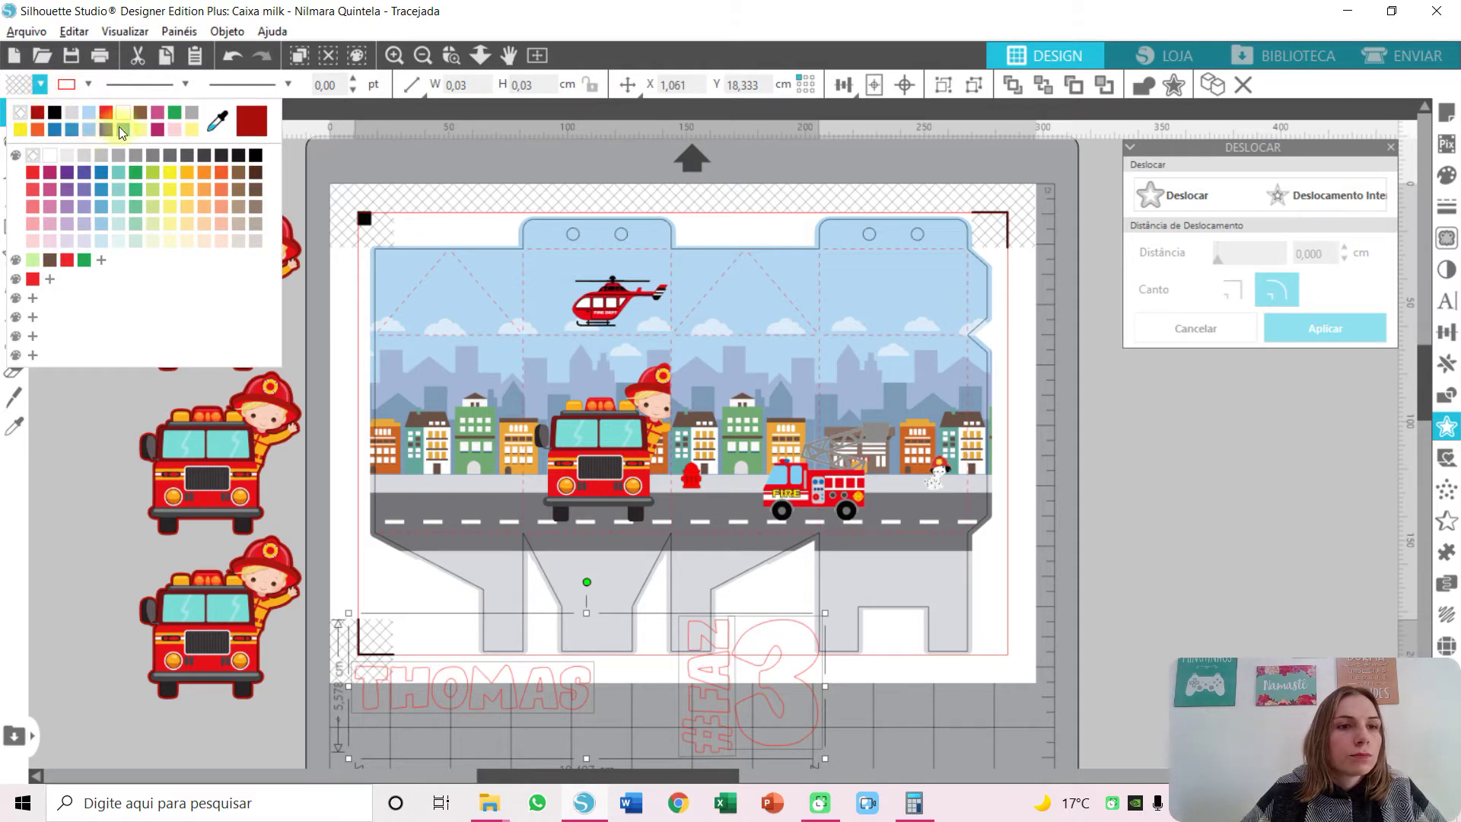
left_click(217, 130)
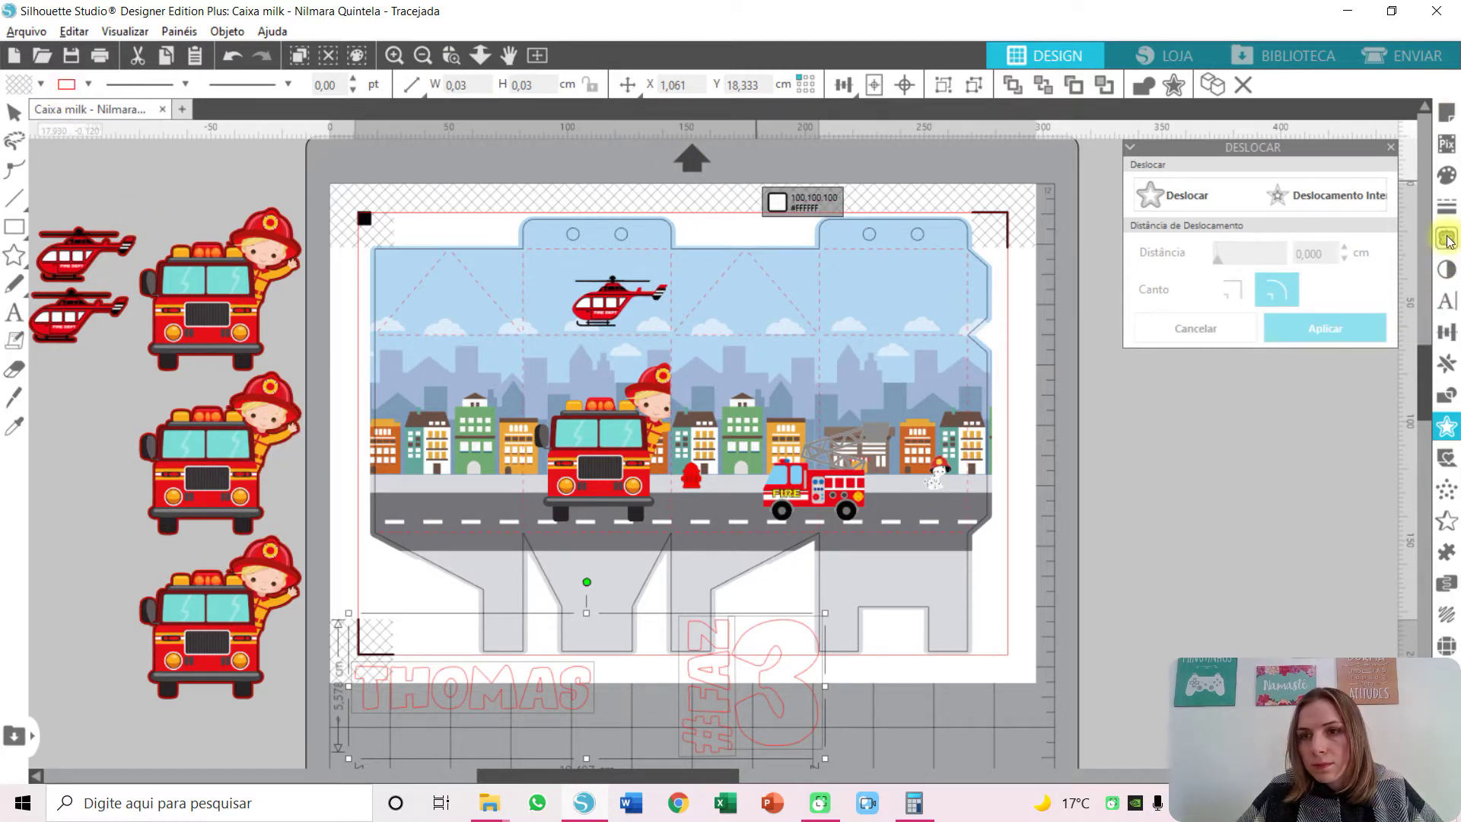
left_click(1449, 174)
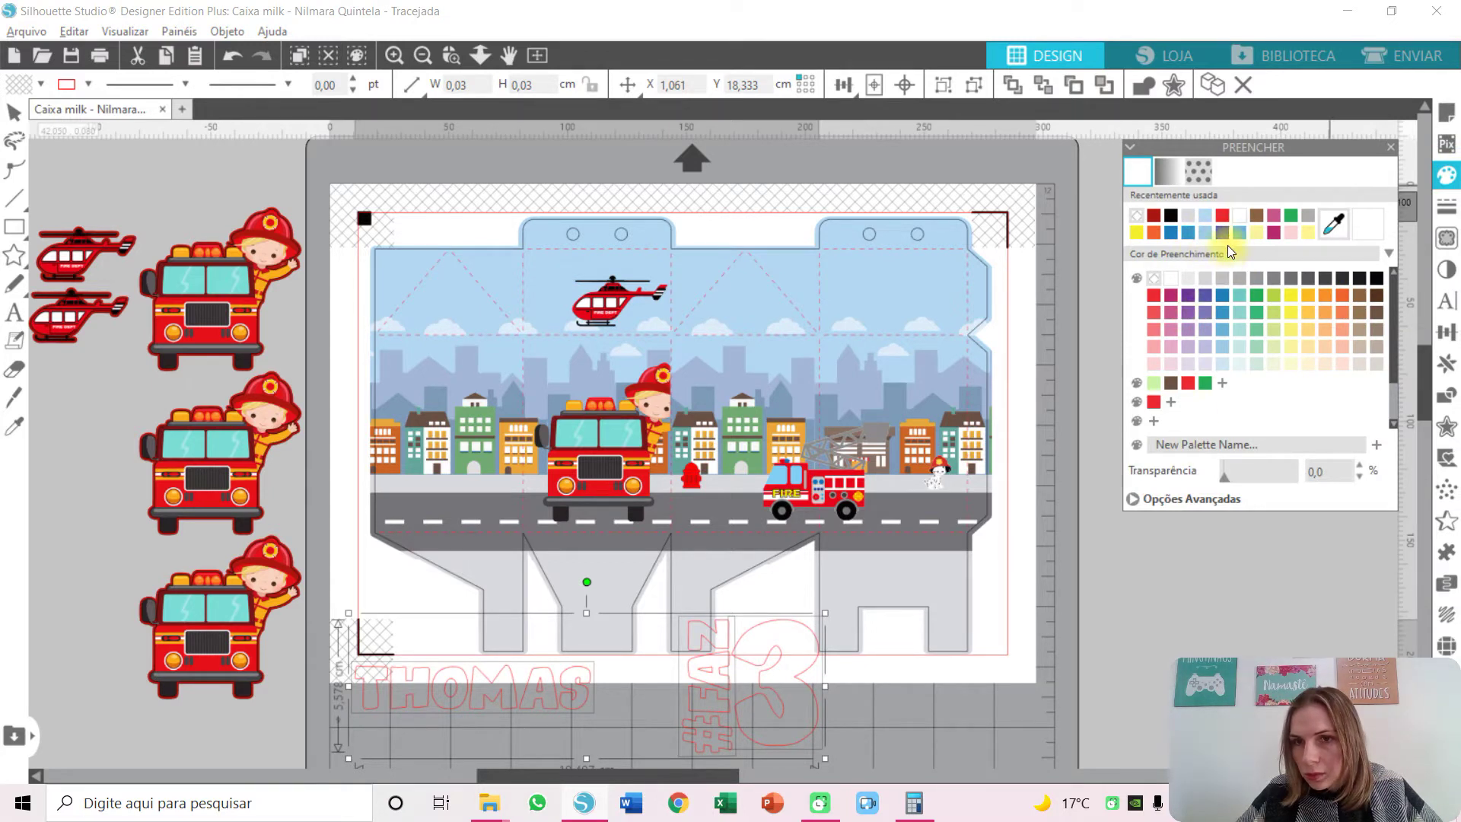
left_click(1222, 383)
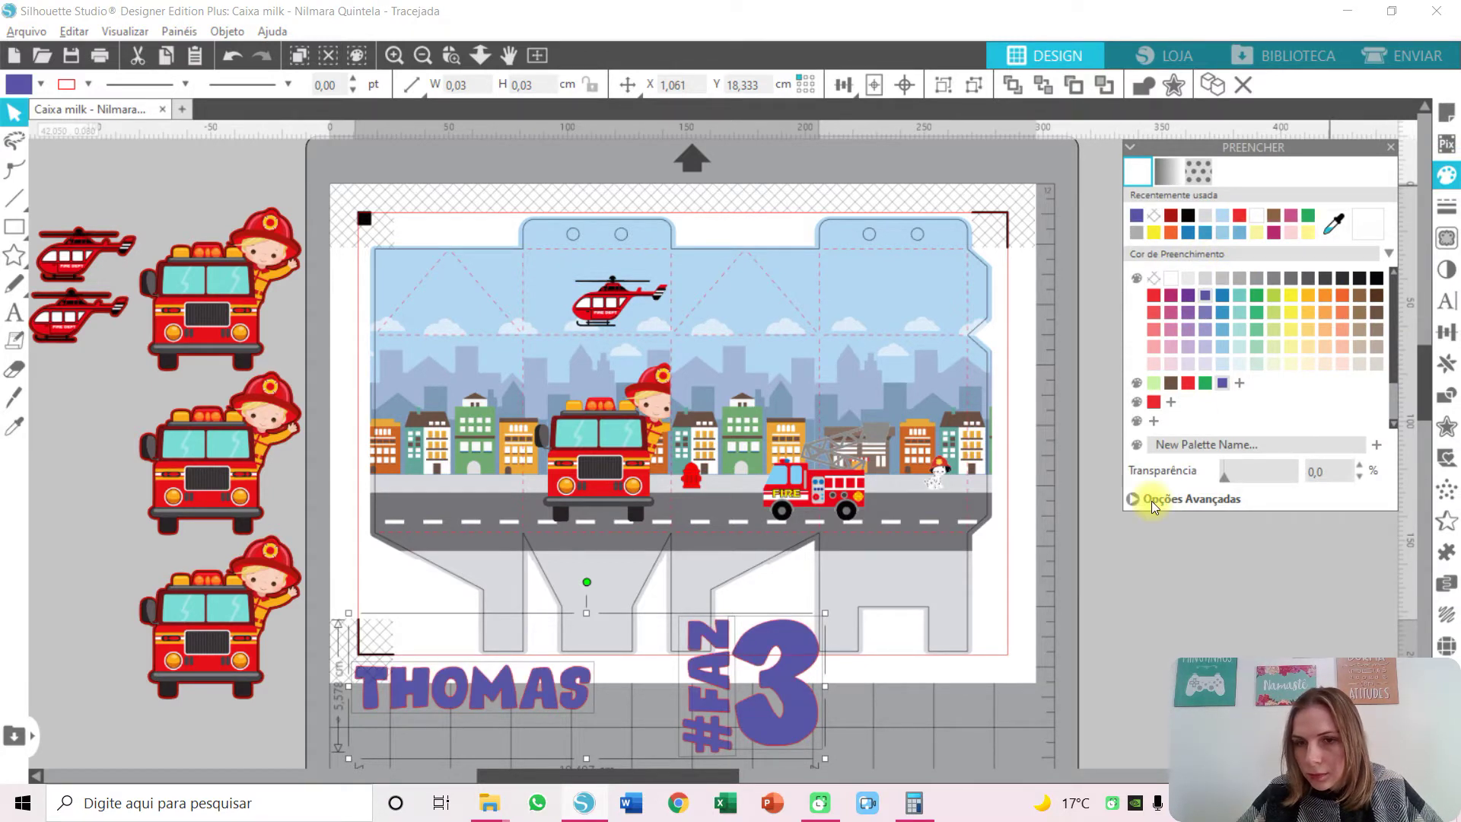
left_click(1152, 500)
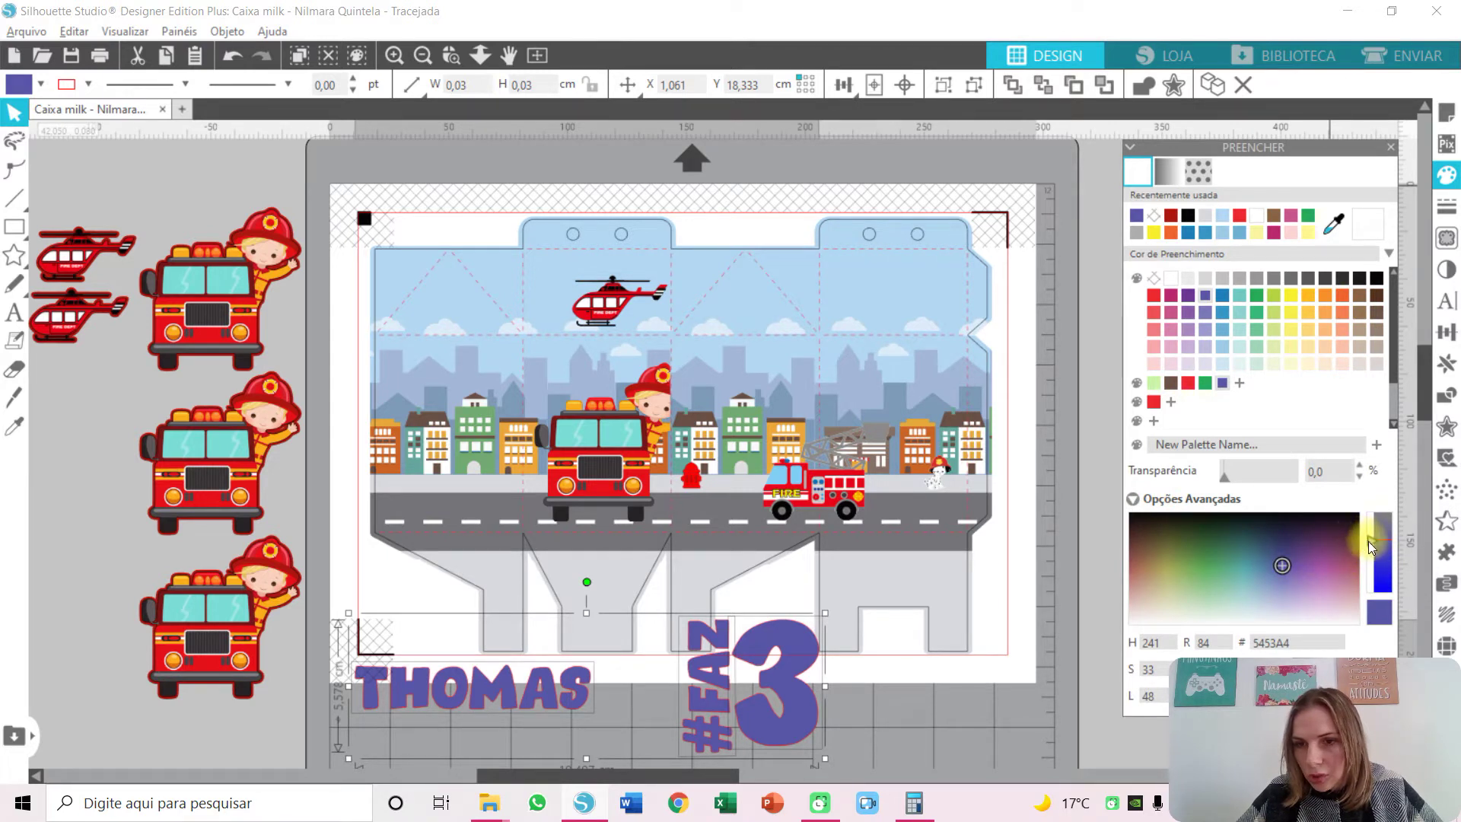
left_click_drag(1370, 547, 1373, 569)
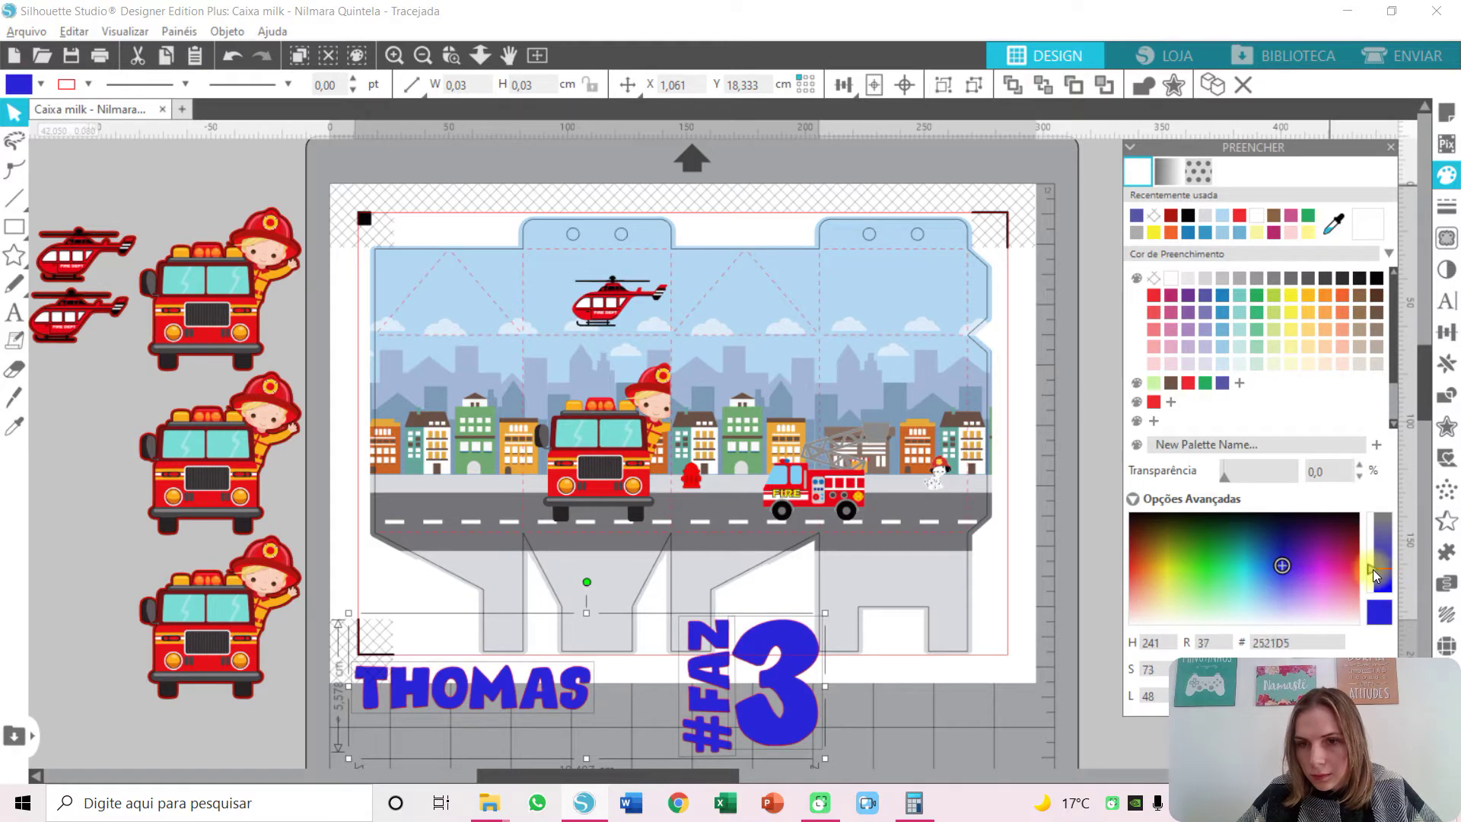
left_click(1285, 564)
left_click_drag(1284, 562, 1285, 548)
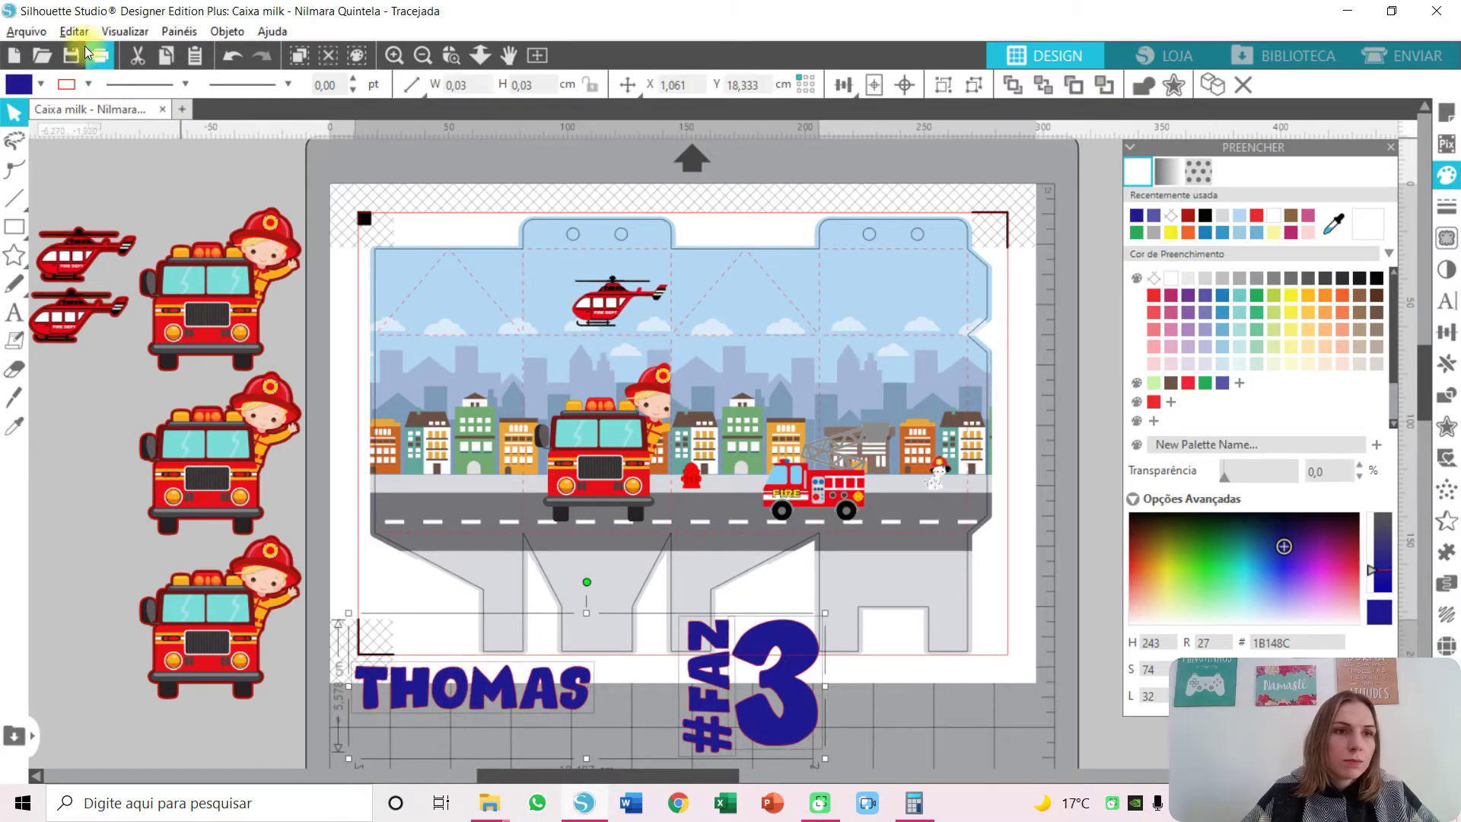
left_click(88, 83)
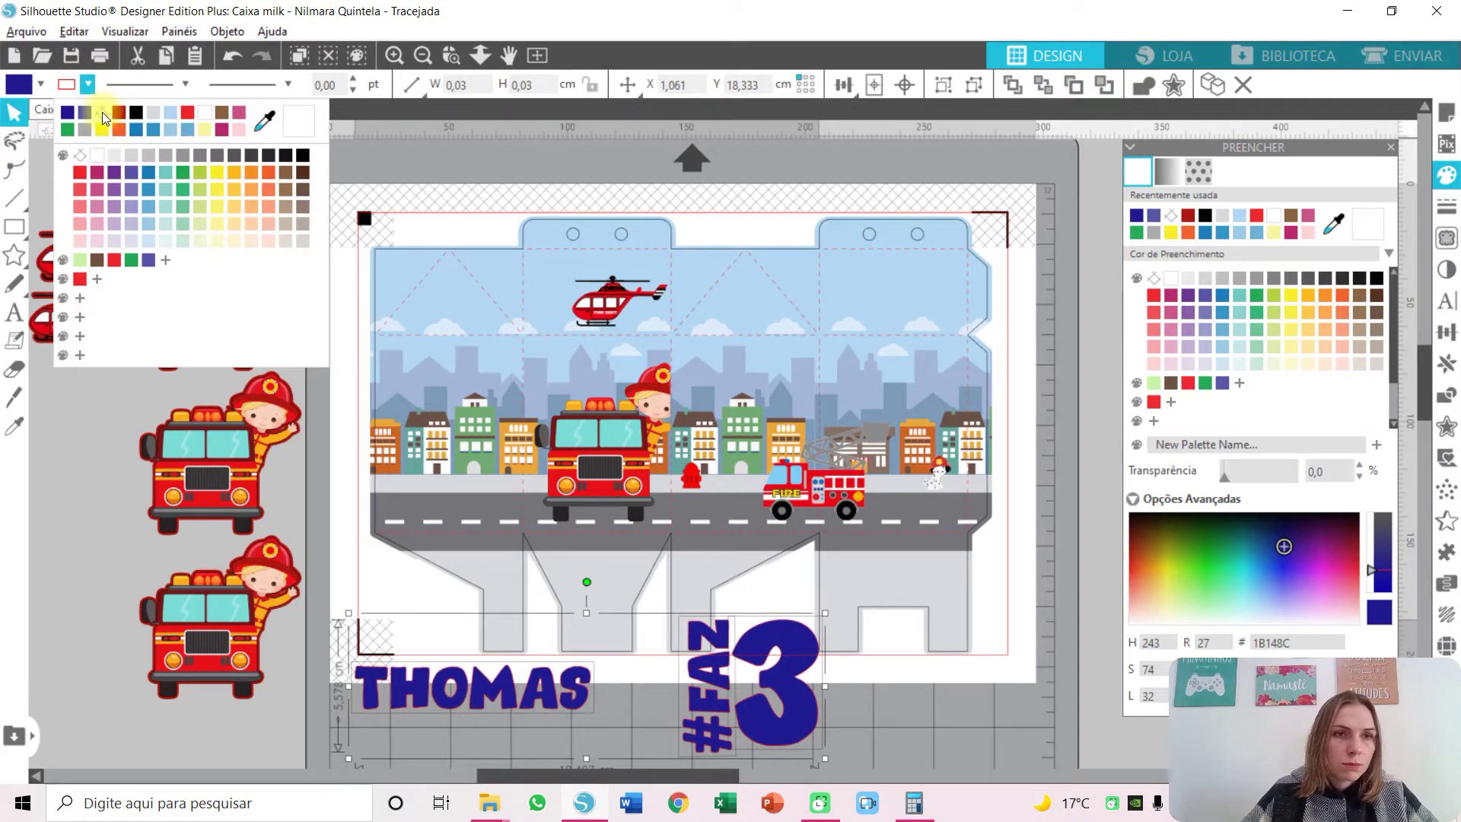
left_click(80, 155)
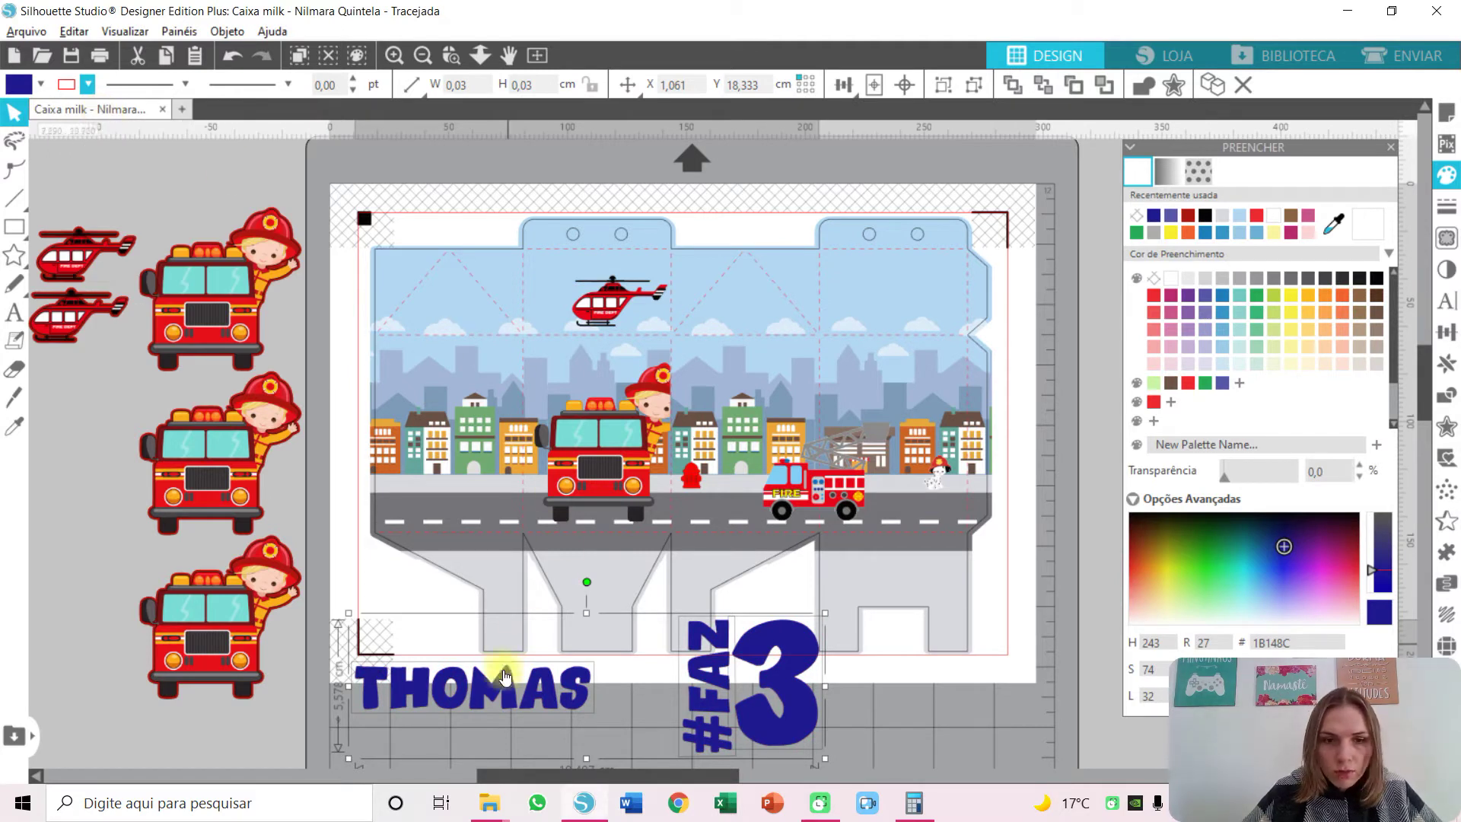
Shrink the child's name to about 5,16 cm wide and place it on the box's first panel above the buildings.
left_click(504, 731)
left_click_drag(560, 696, 596, 490)
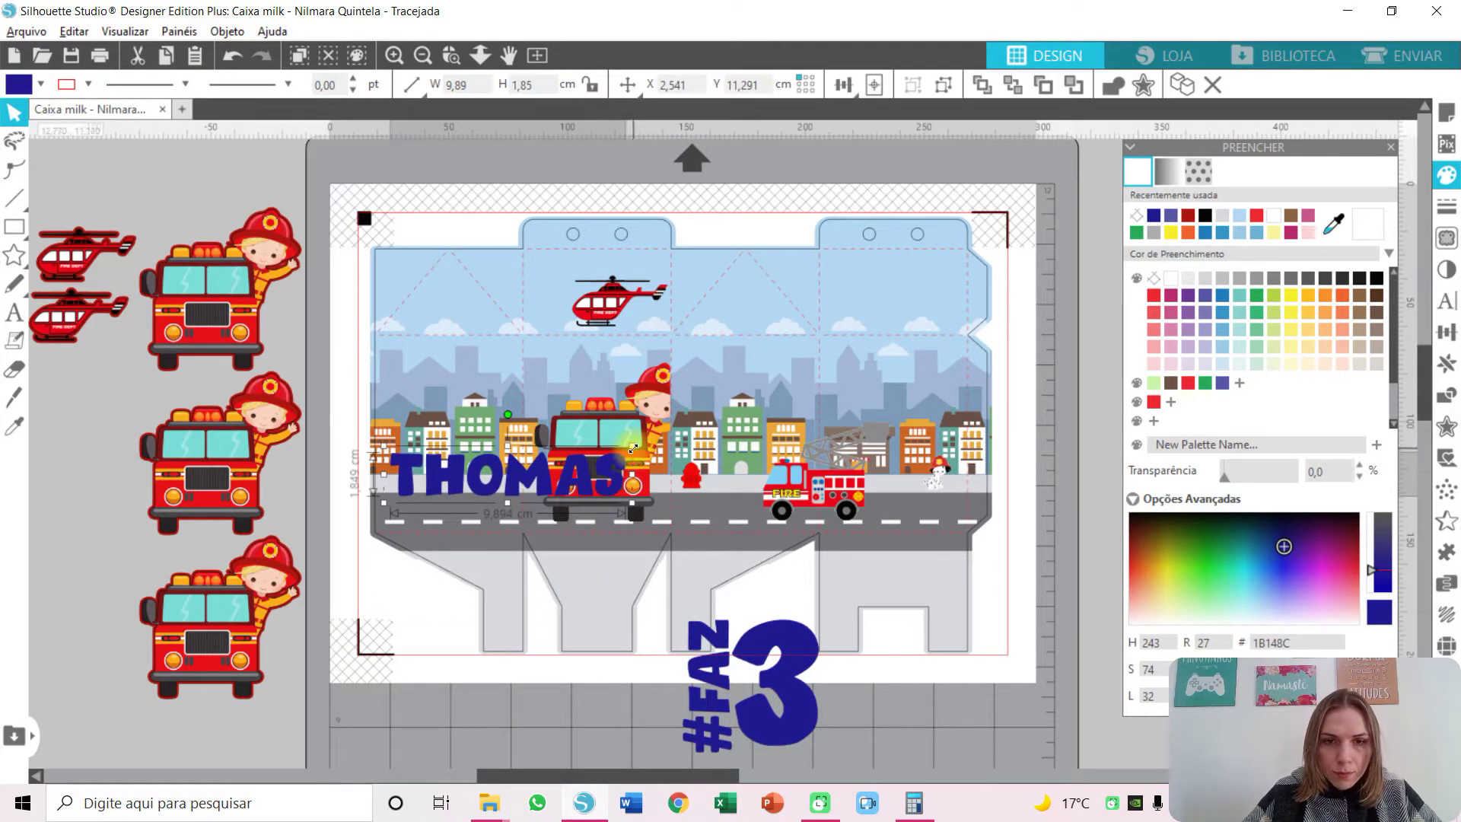
left_click_drag(633, 445, 487, 417)
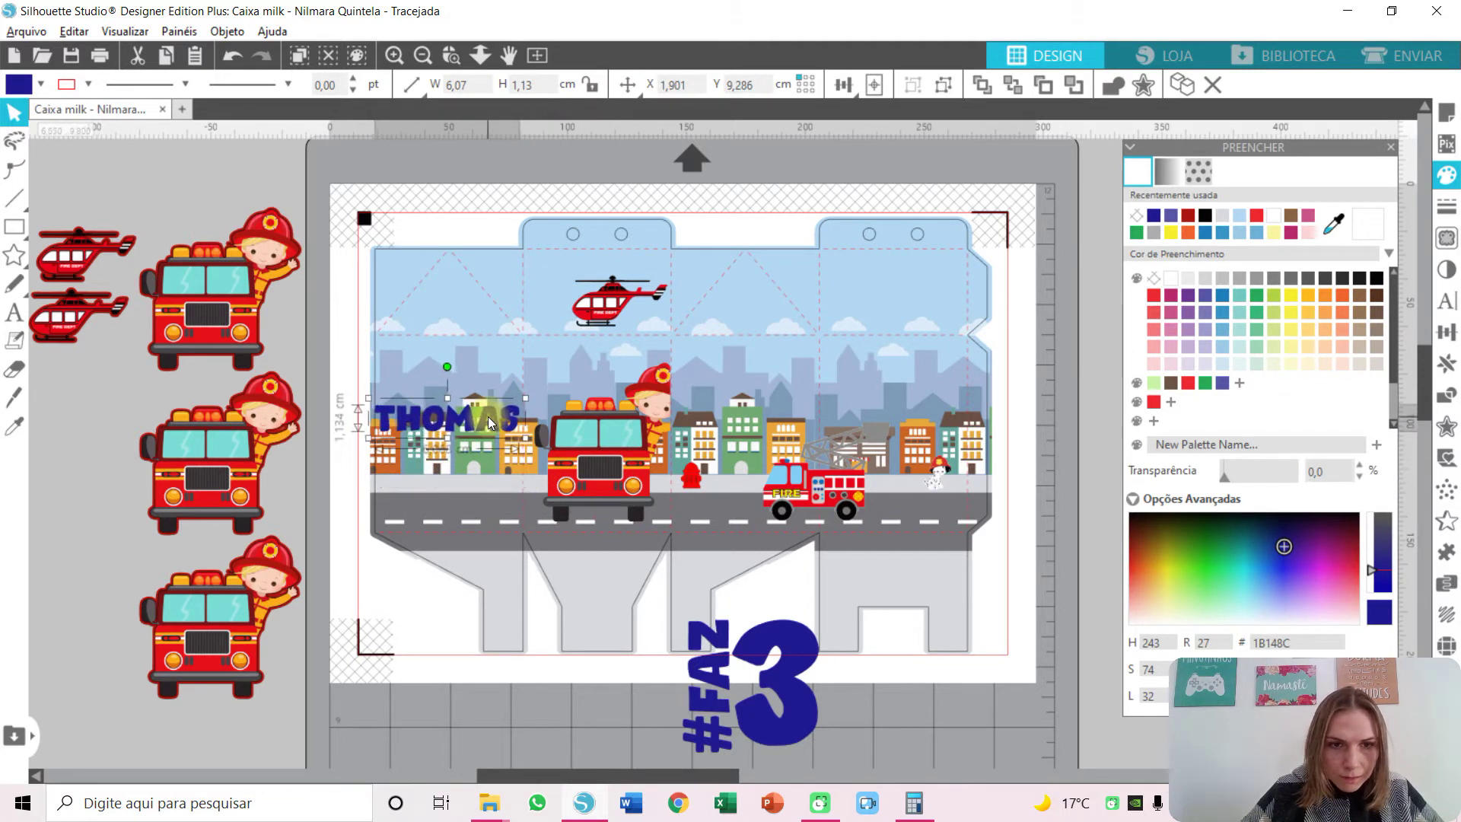
left_click_drag(523, 399, 494, 382)
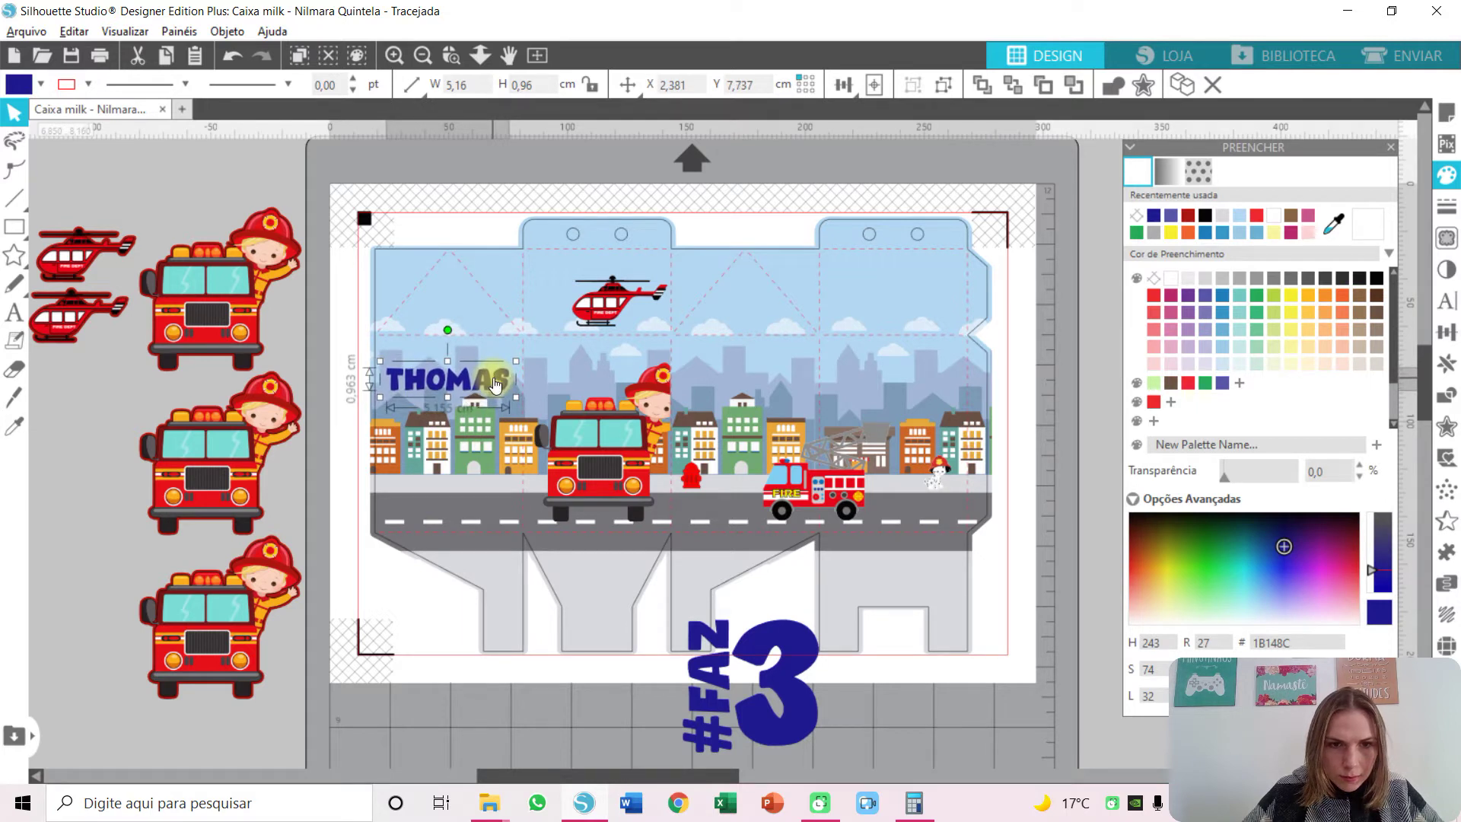
Shrink the #FAZ 3 lettering to about 3,01 cm wide and place it on the third panel above the fire truck.
left_click(724, 696)
key("i")
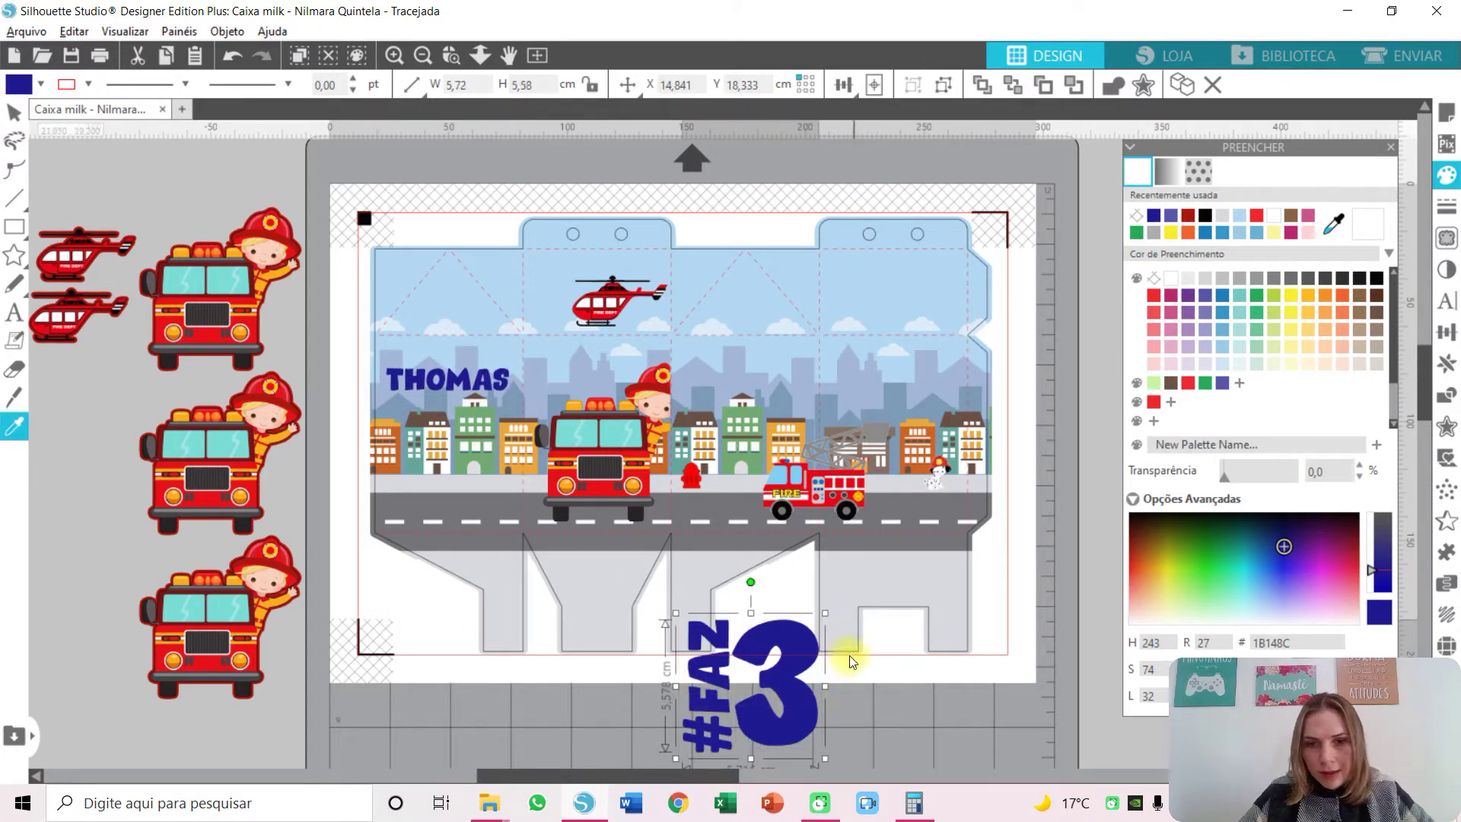
key("Escape")
left_click_drag(827, 621, 770, 440)
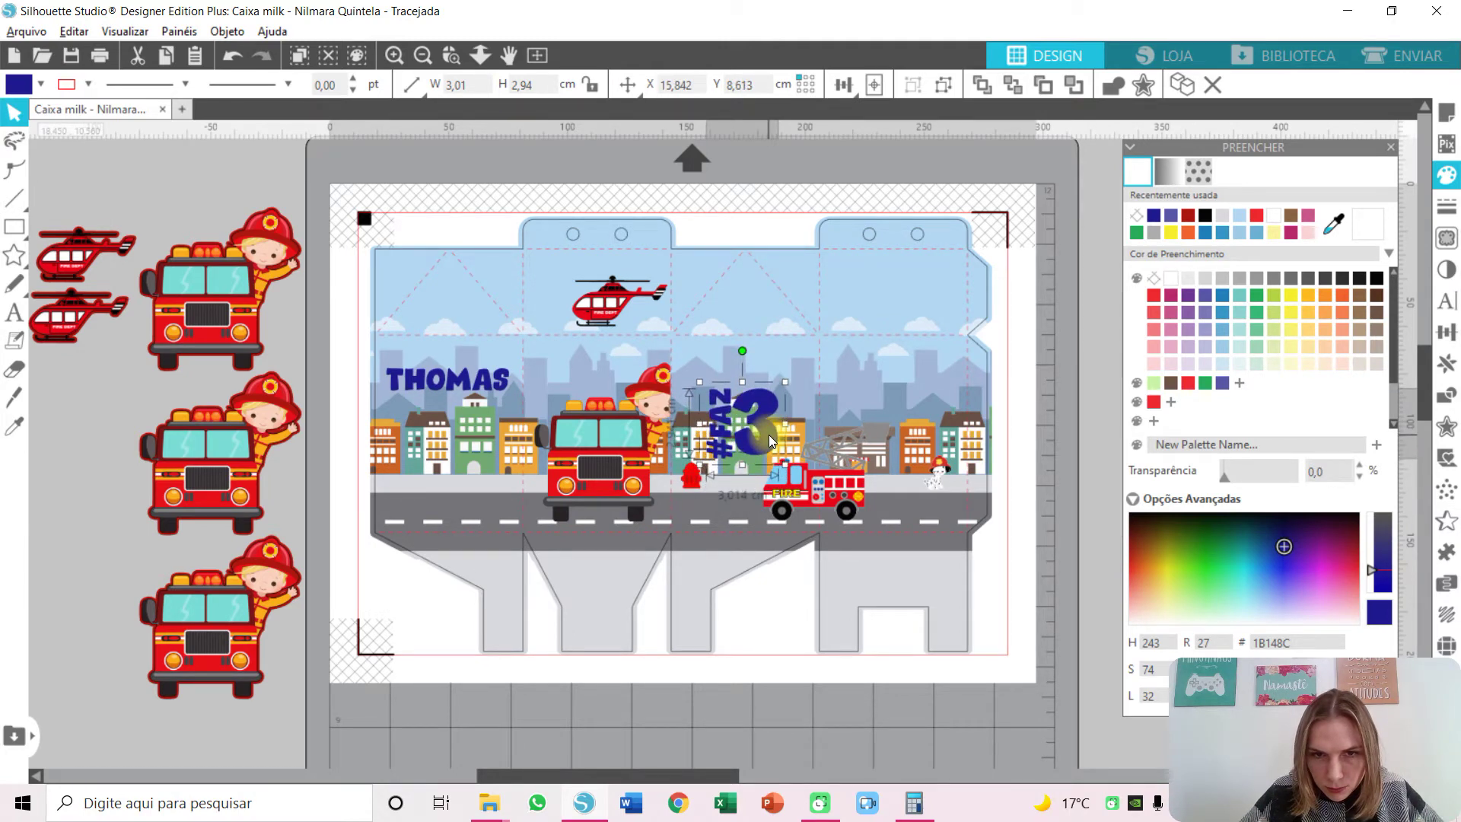
left_click_drag(770, 441, 770, 442)
Lower the child's name onto the buildings and align its vertical middle with the #FAZ 3 lettering.
left_click_drag(501, 379, 500, 425)
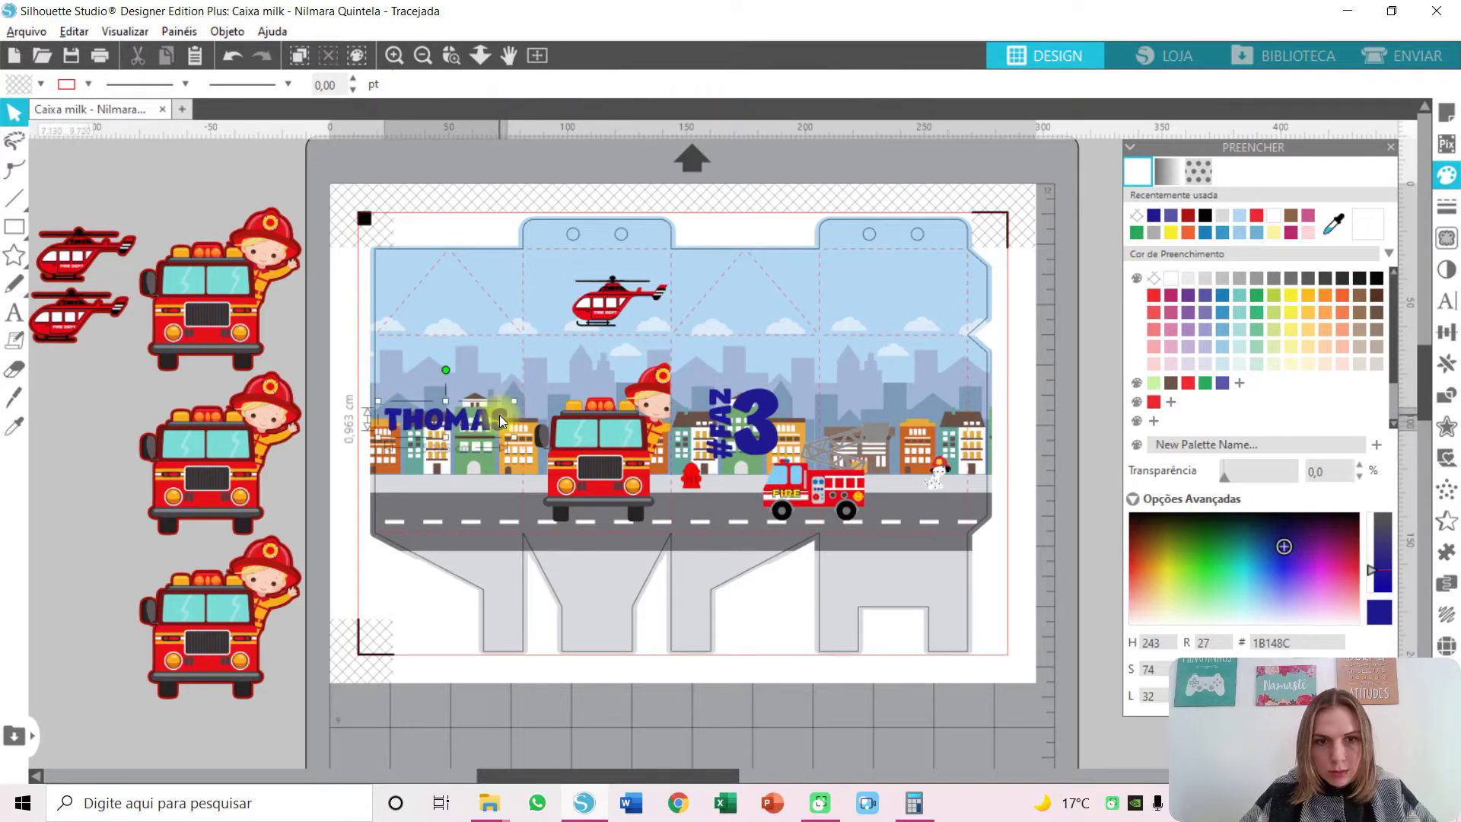
left_click(758, 417, "shift")
left_click(838, 86)
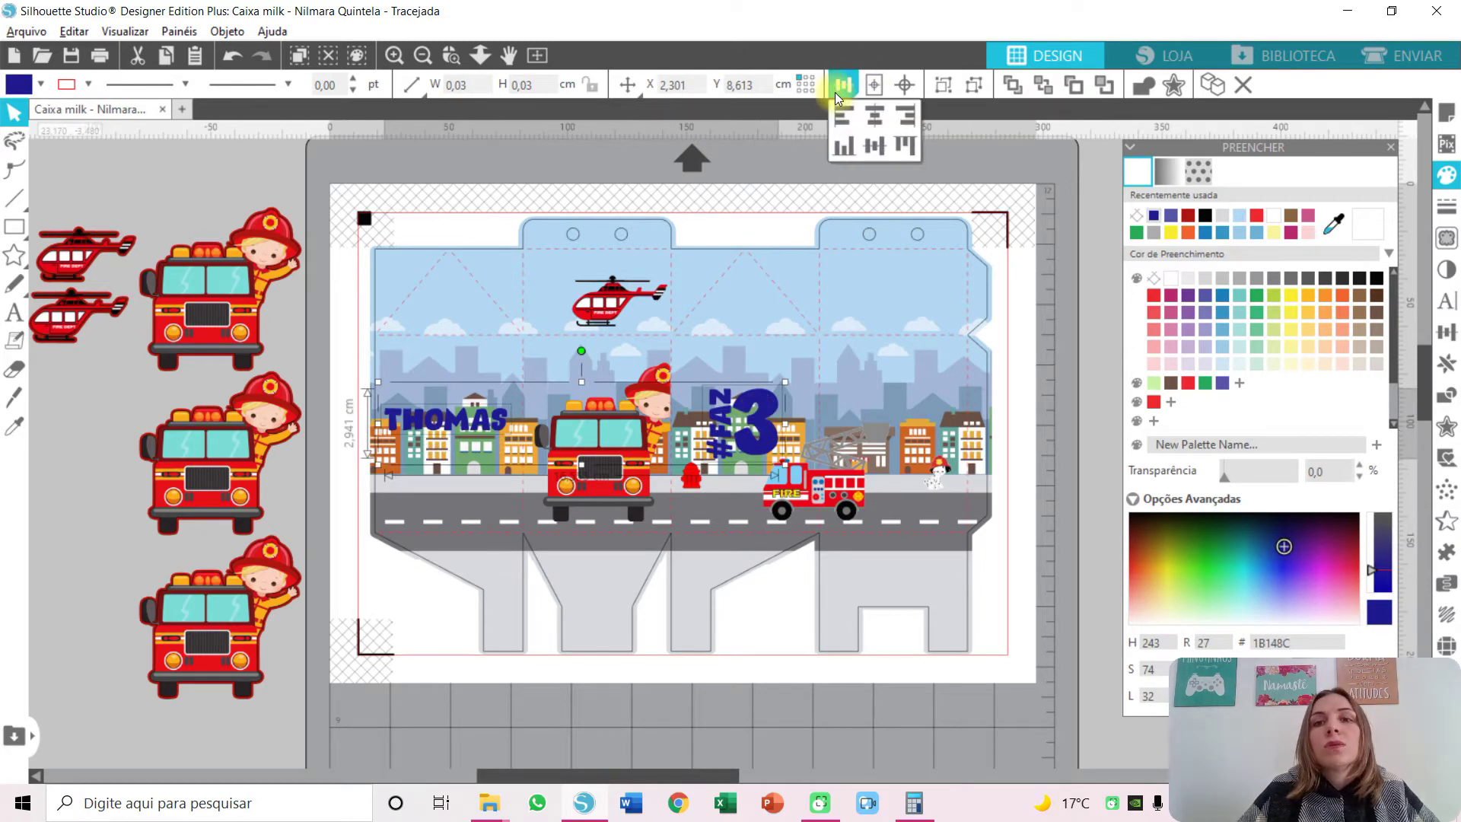
left_click(877, 142)
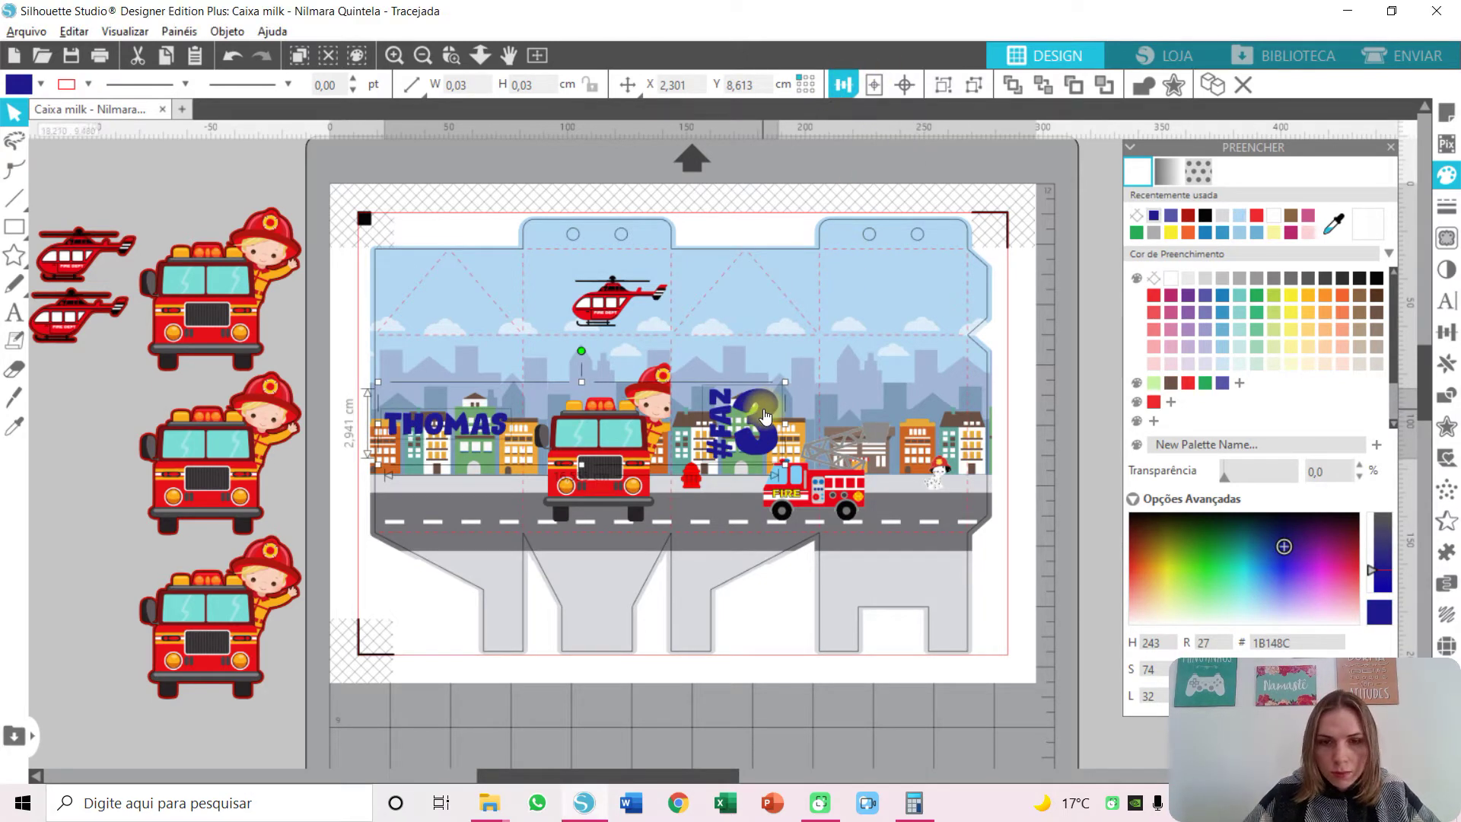
Nudge the child's name and #FAZ 3 together to about X 2,341 and Y 8,533 cm.
left_click_drag(766, 416, 766, 414)
key("Up")
key("Up")
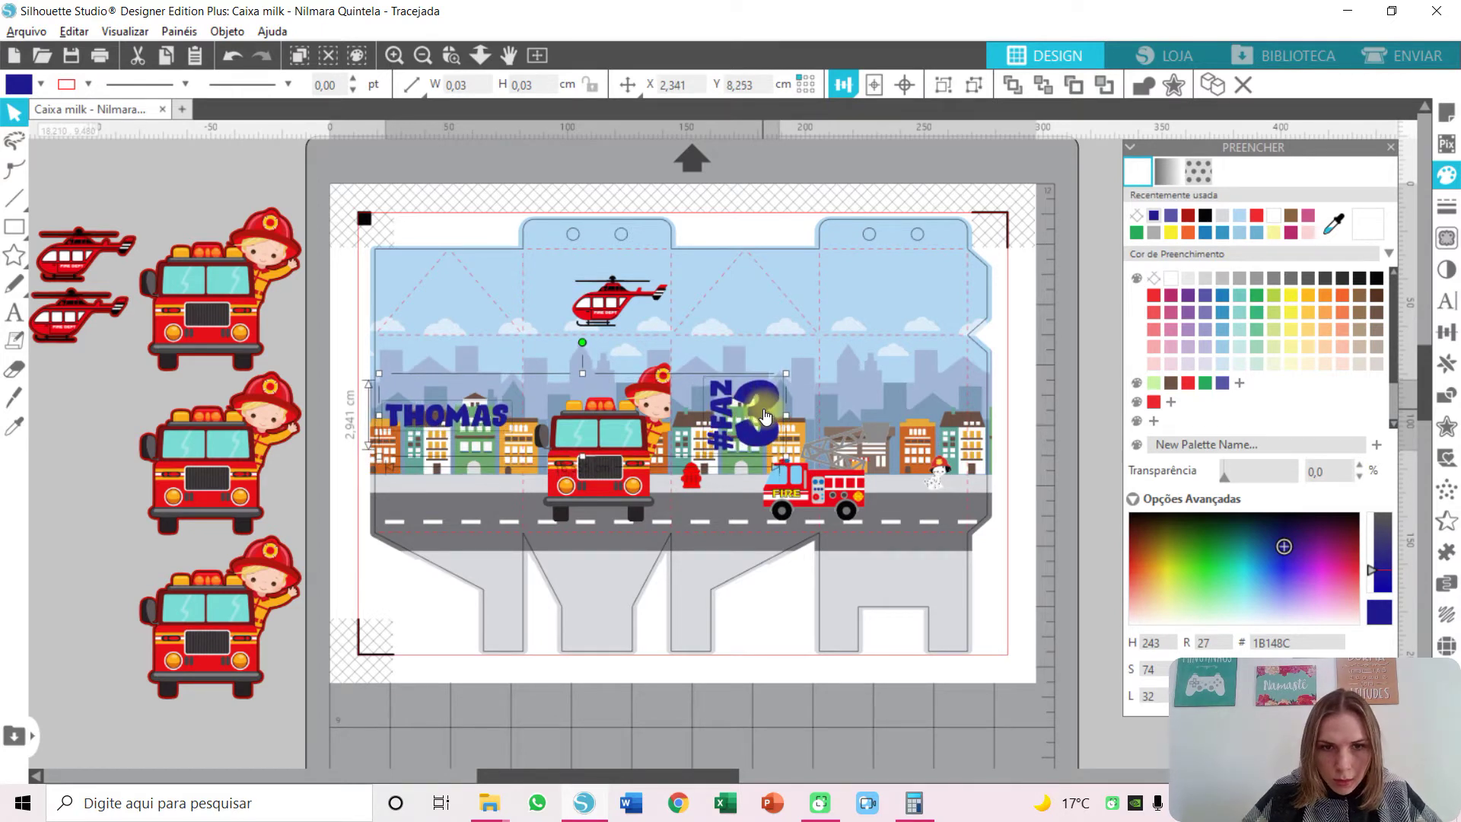
key("Down")
key("Down")
key("Down")
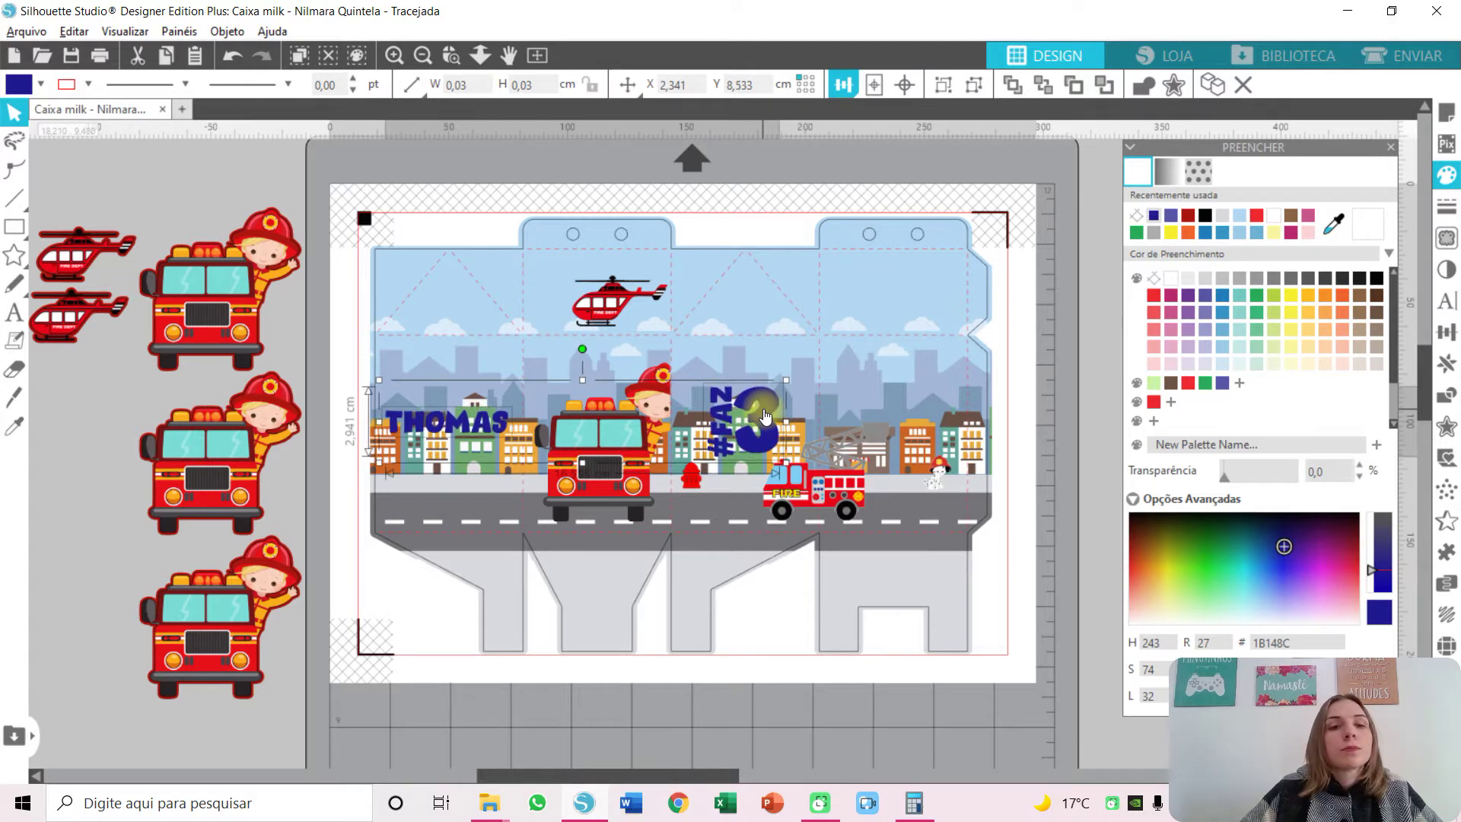
Create a rounded offset of 0,1 cm around the child's name and the #FAZ 3 lettering.
left_click(421, 651)
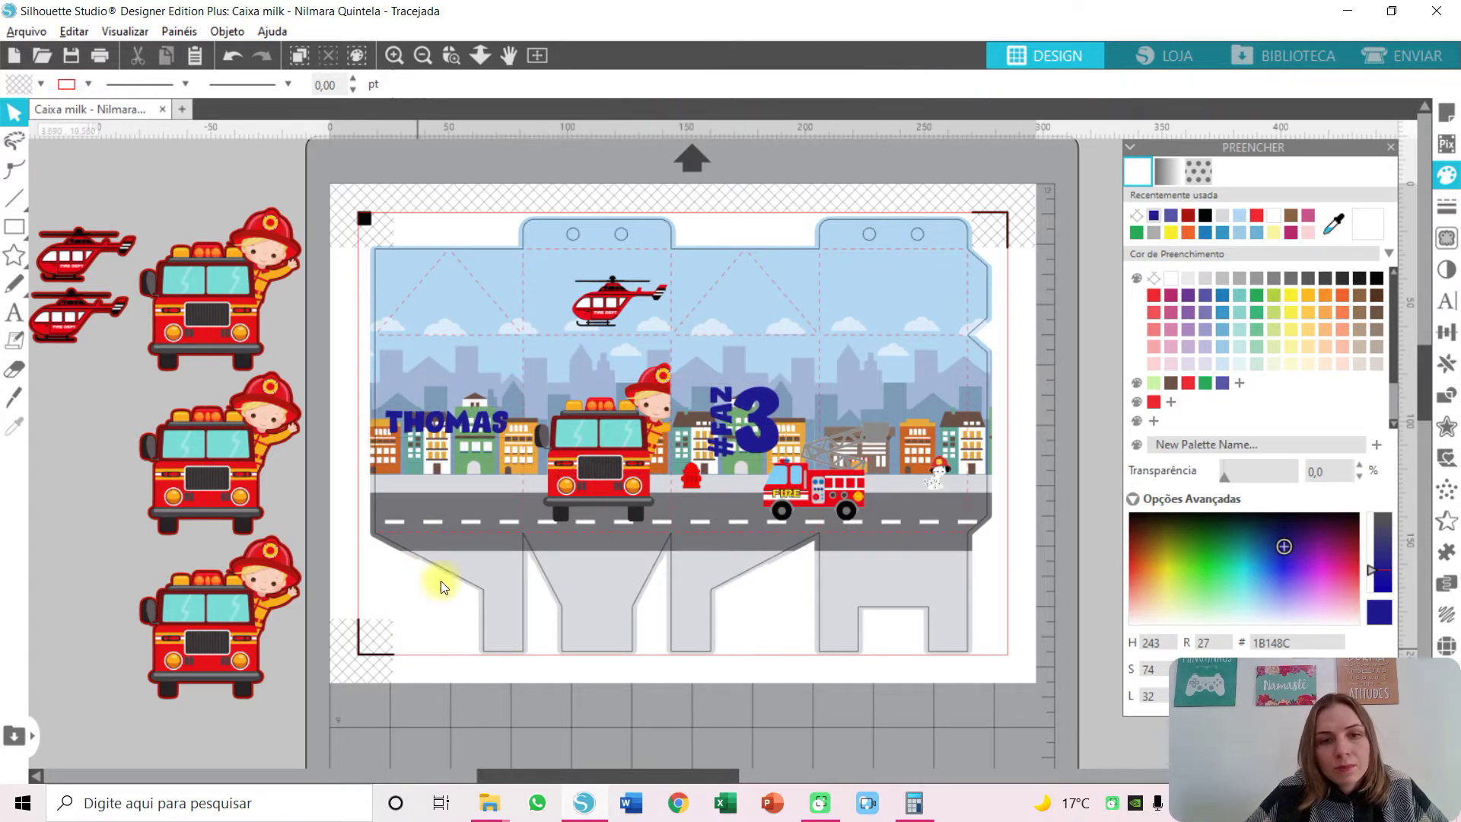
left_click(478, 434)
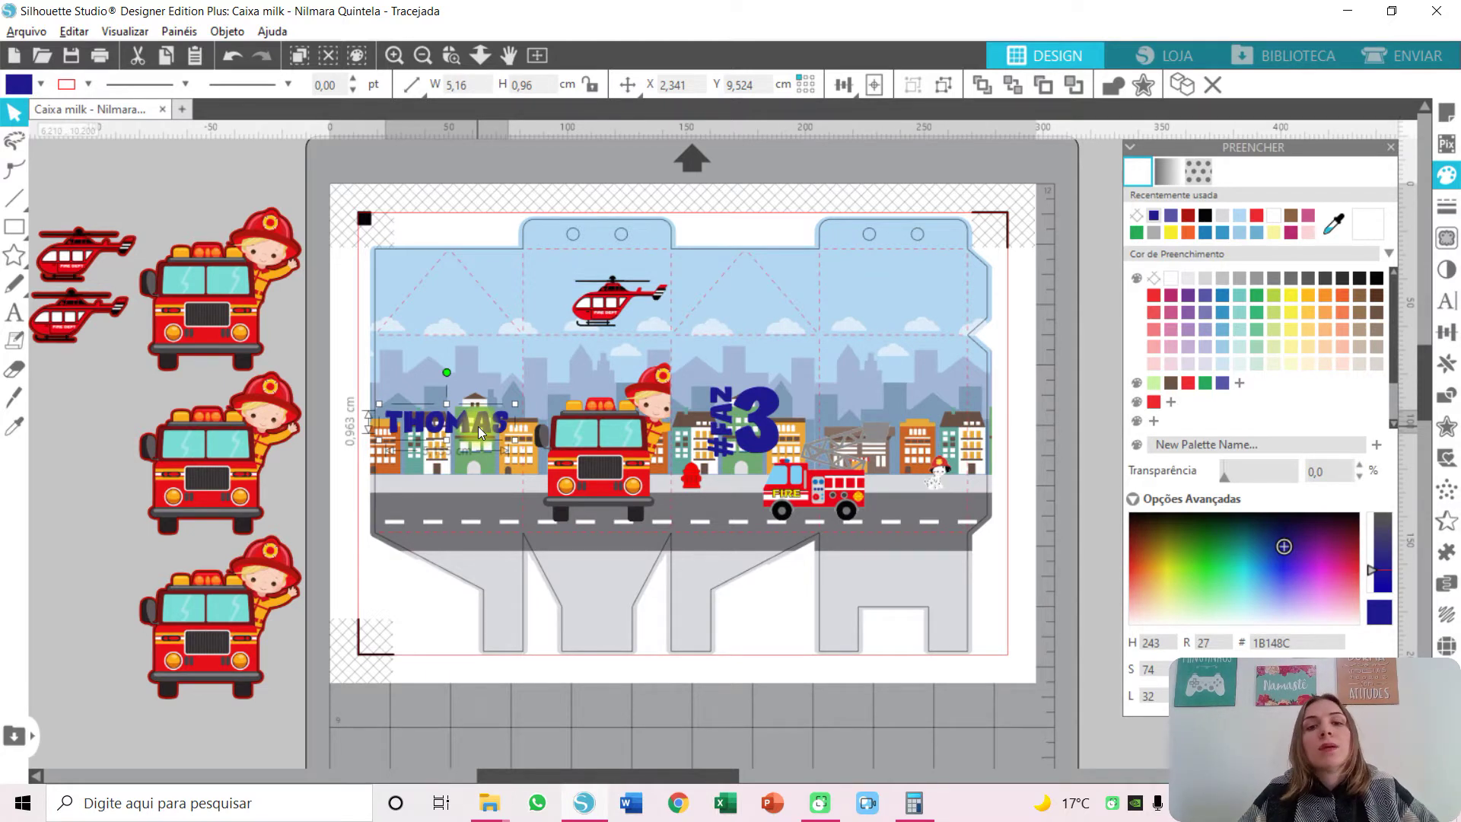
left_click(766, 430, "shift")
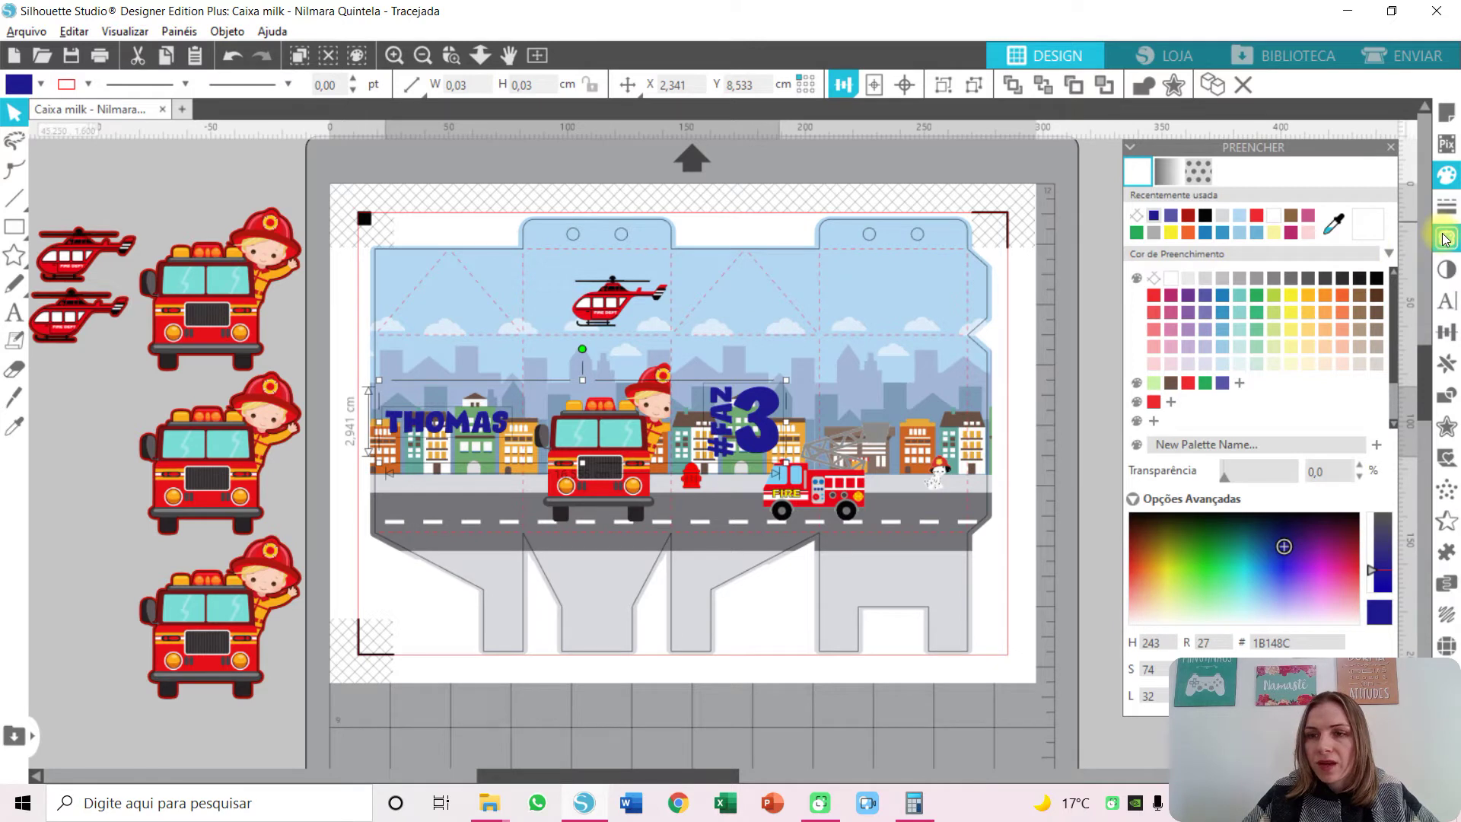
left_click(1446, 427)
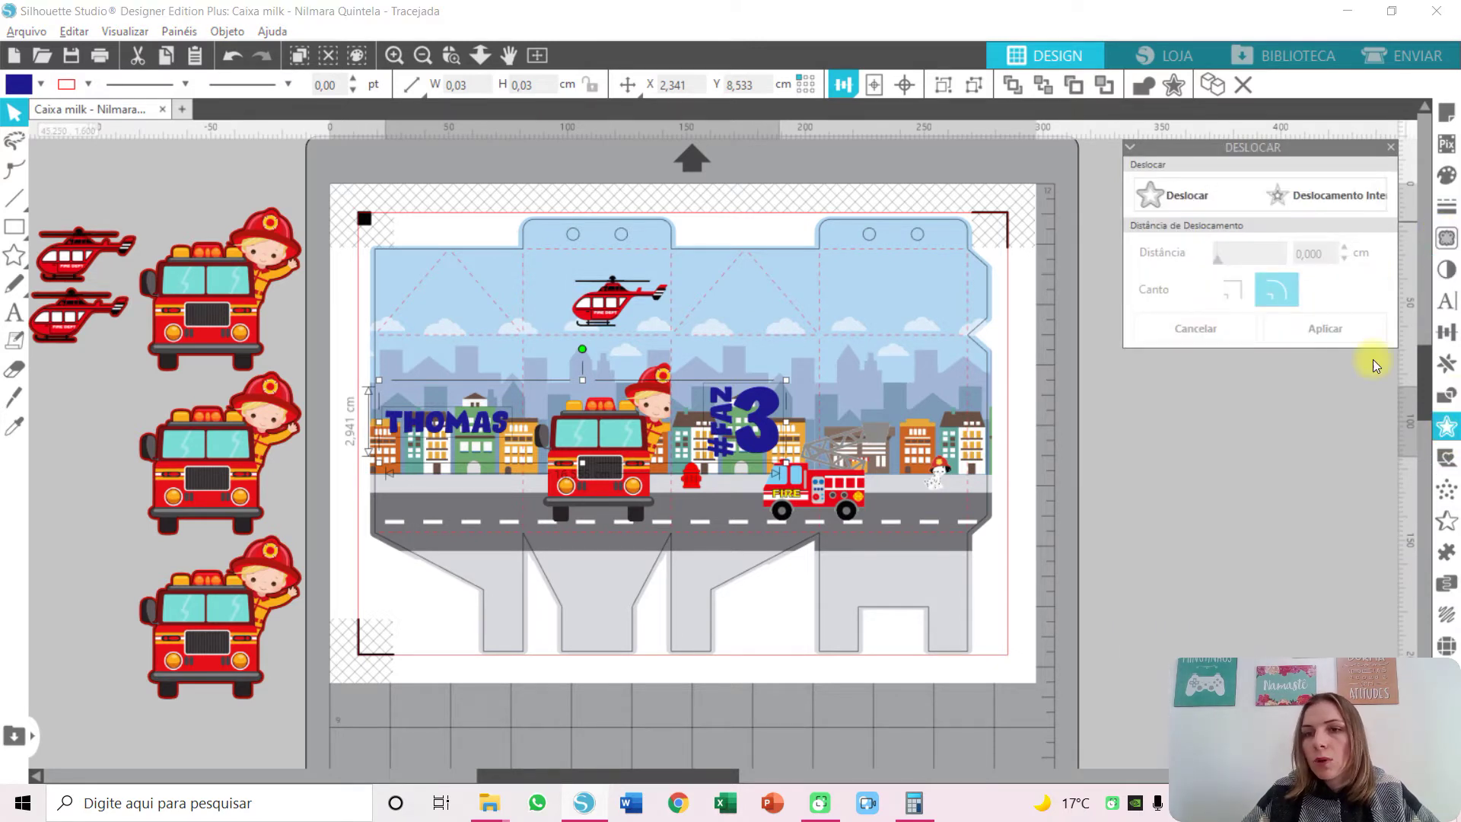
left_click(1186, 195)
type("0,01")
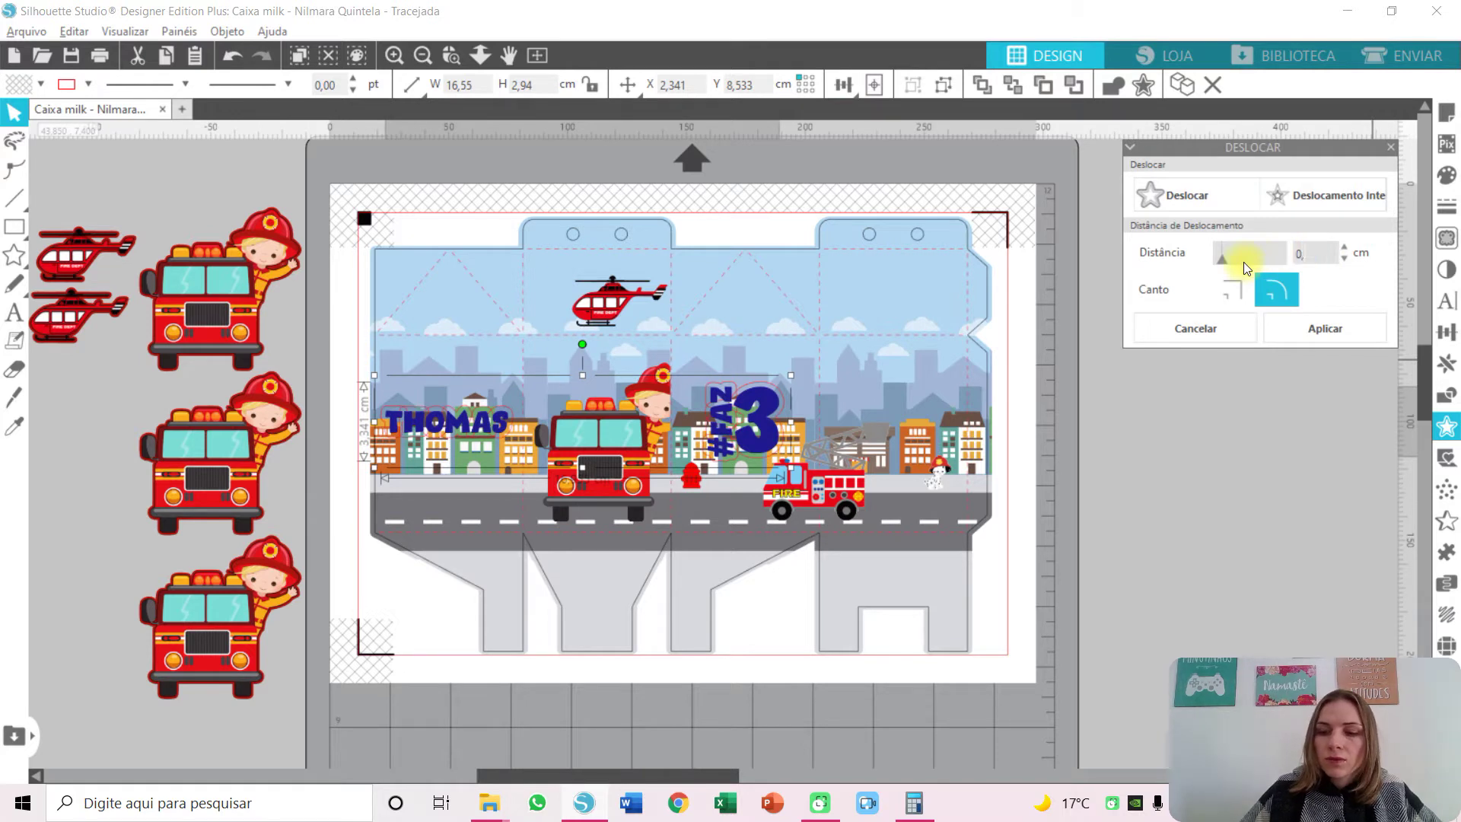
key("BackSpace")
key("BackSpace")
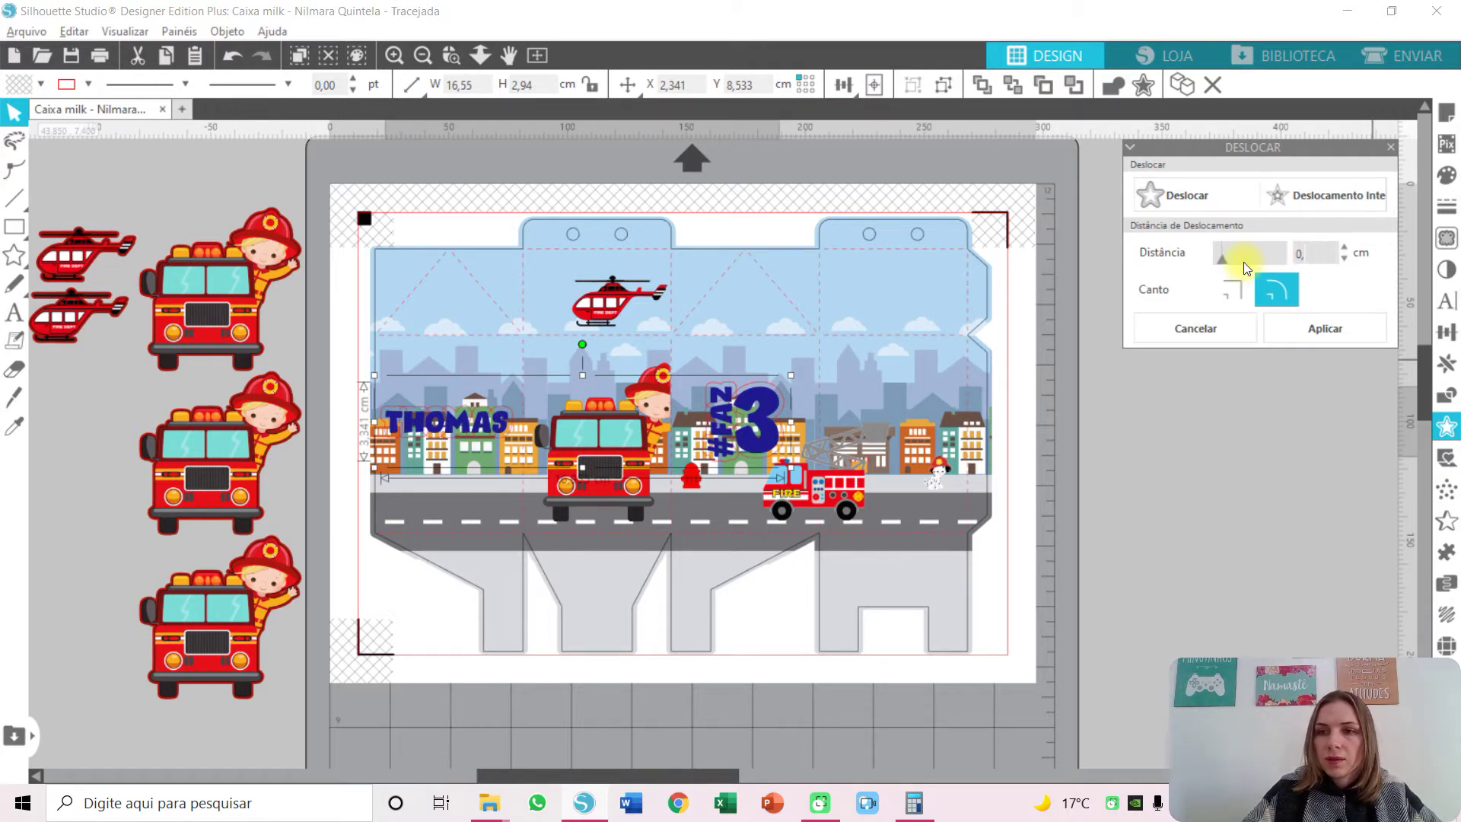
type("1")
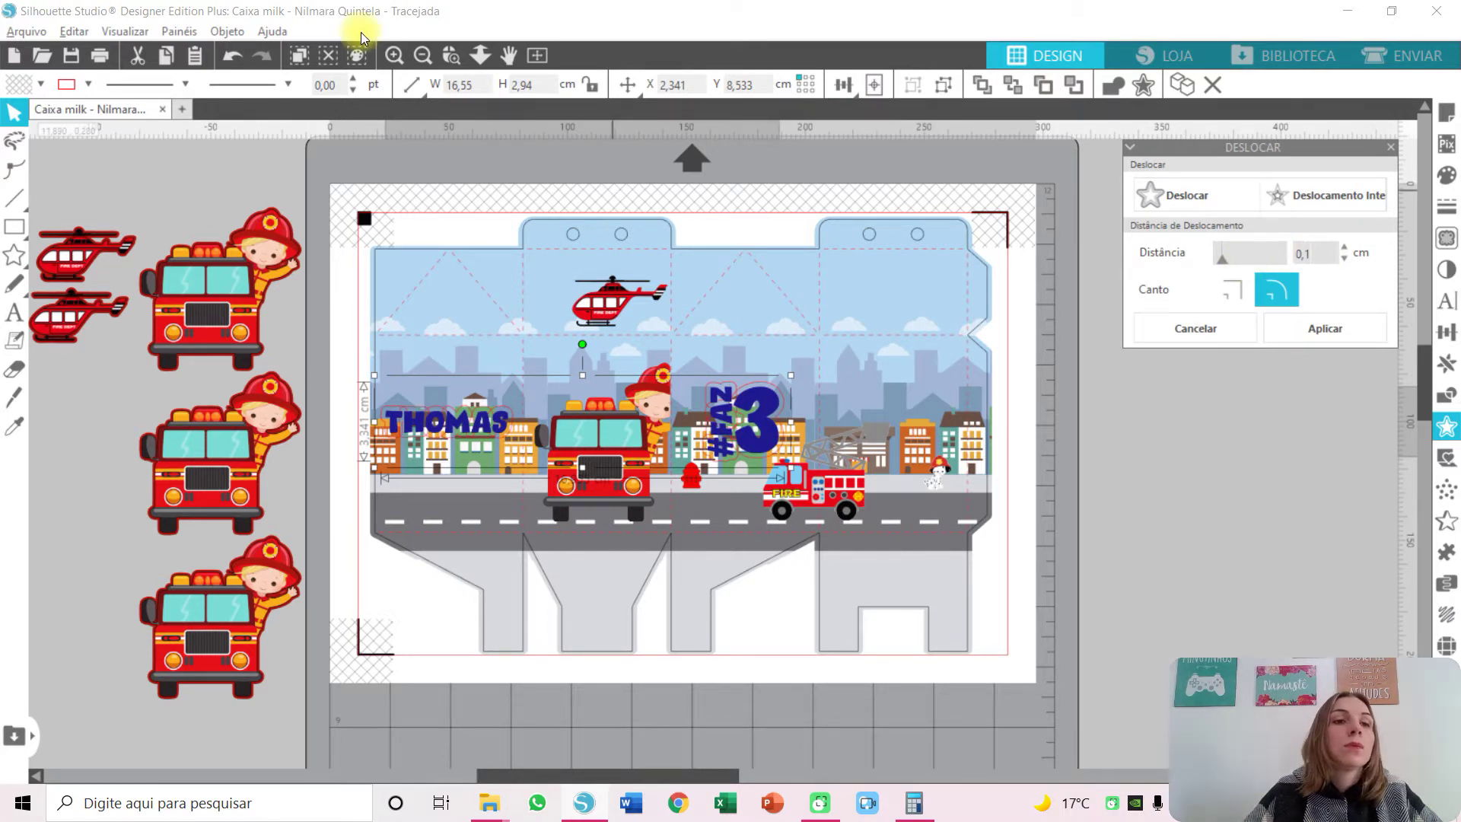
Give the lettering offset a white fill with no line colour and set its distance to 0,120 cm.
left_click(87, 85)
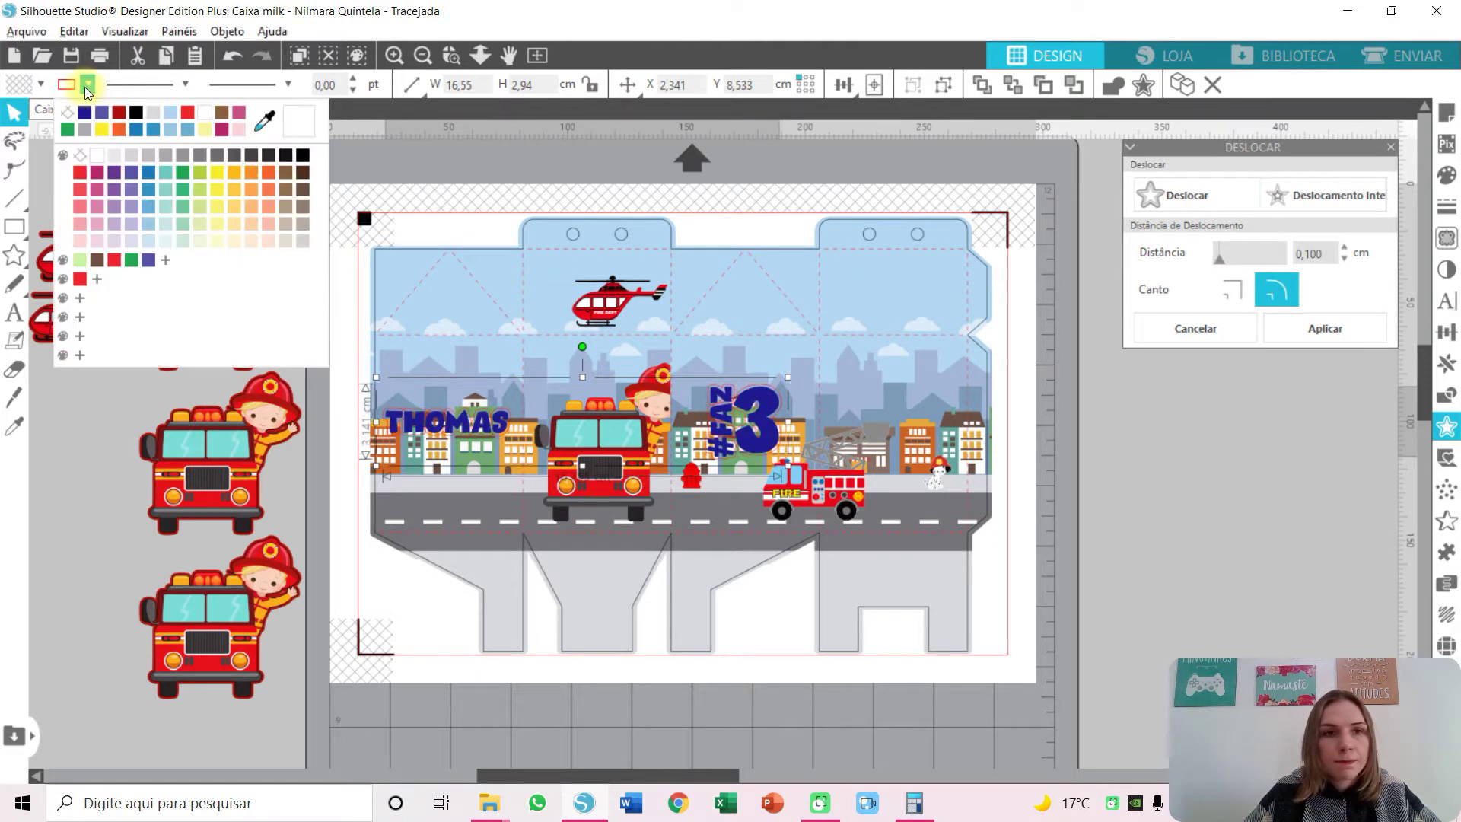
left_click(98, 154)
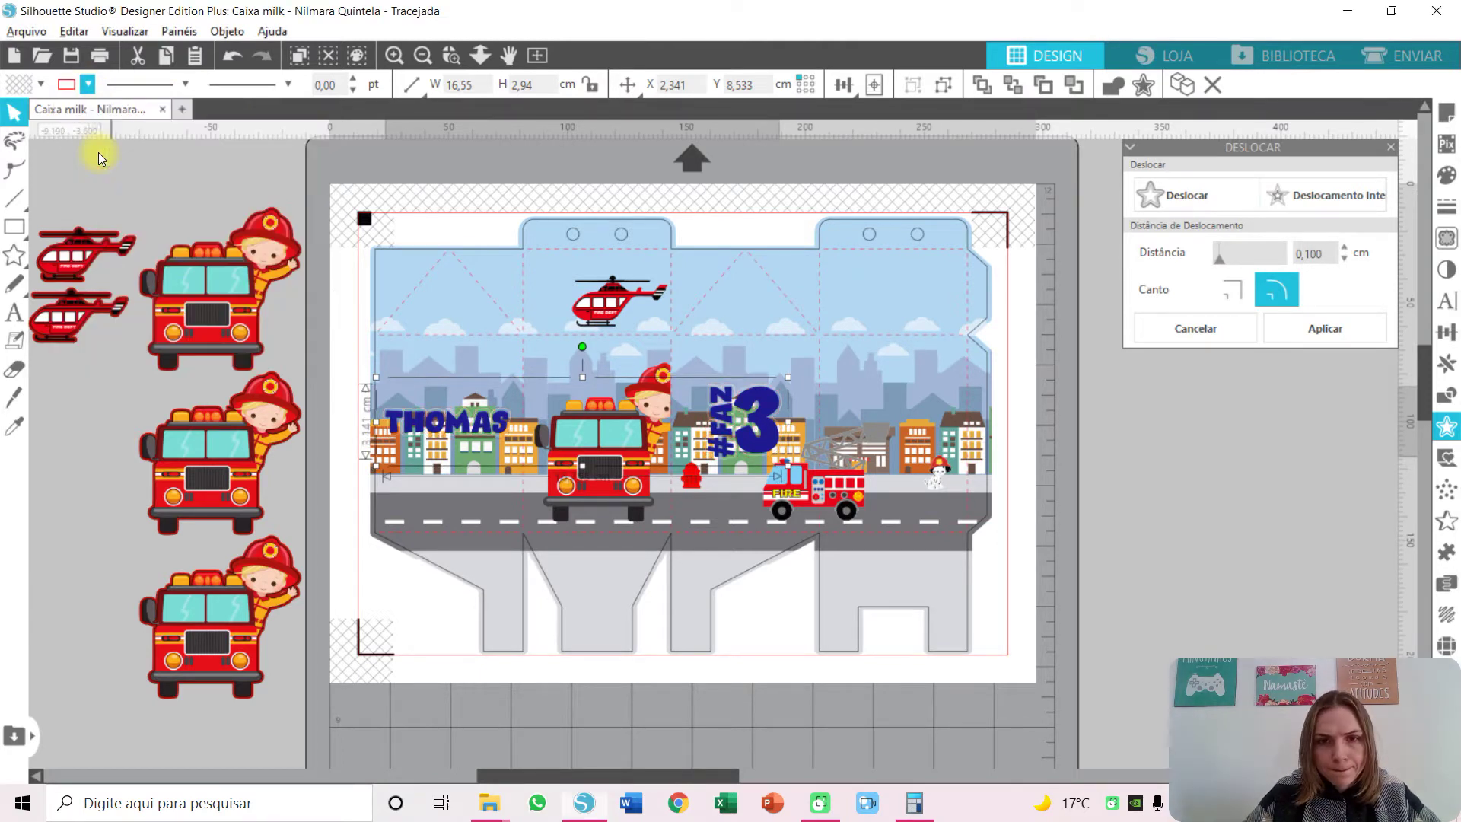
left_click(87, 87)
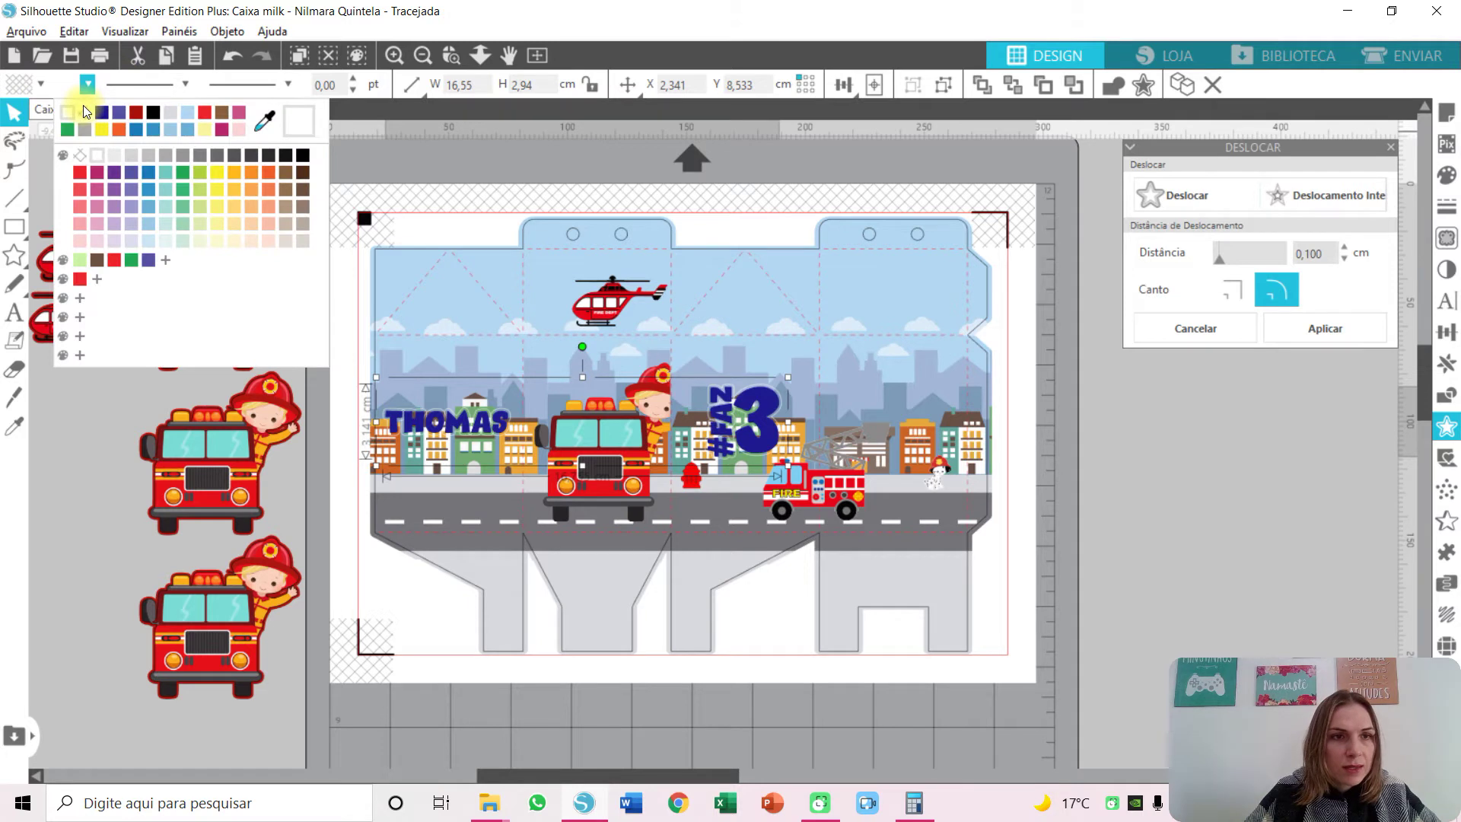
left_click(83, 105)
left_click(43, 83)
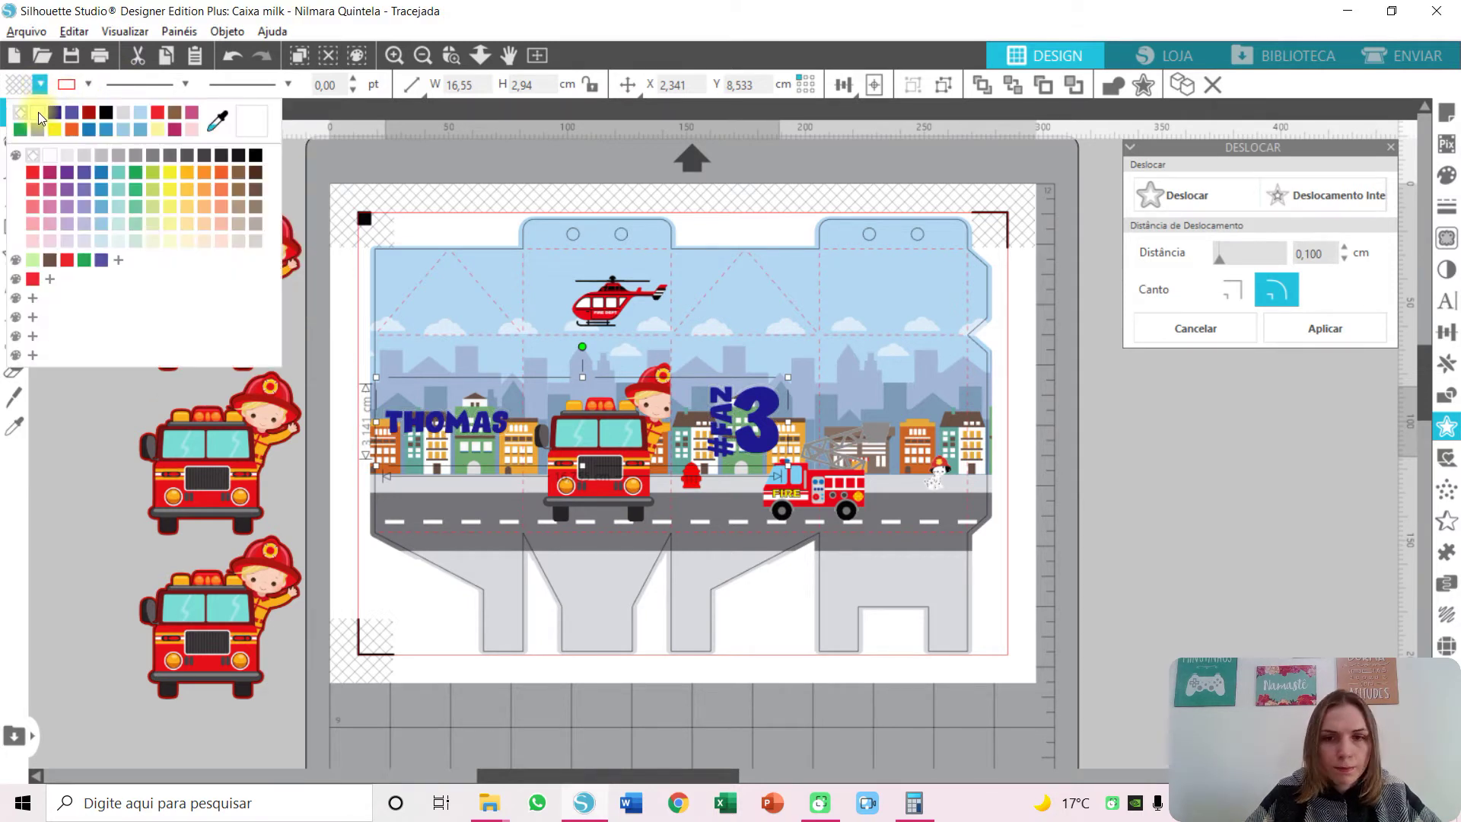
left_click(38, 112)
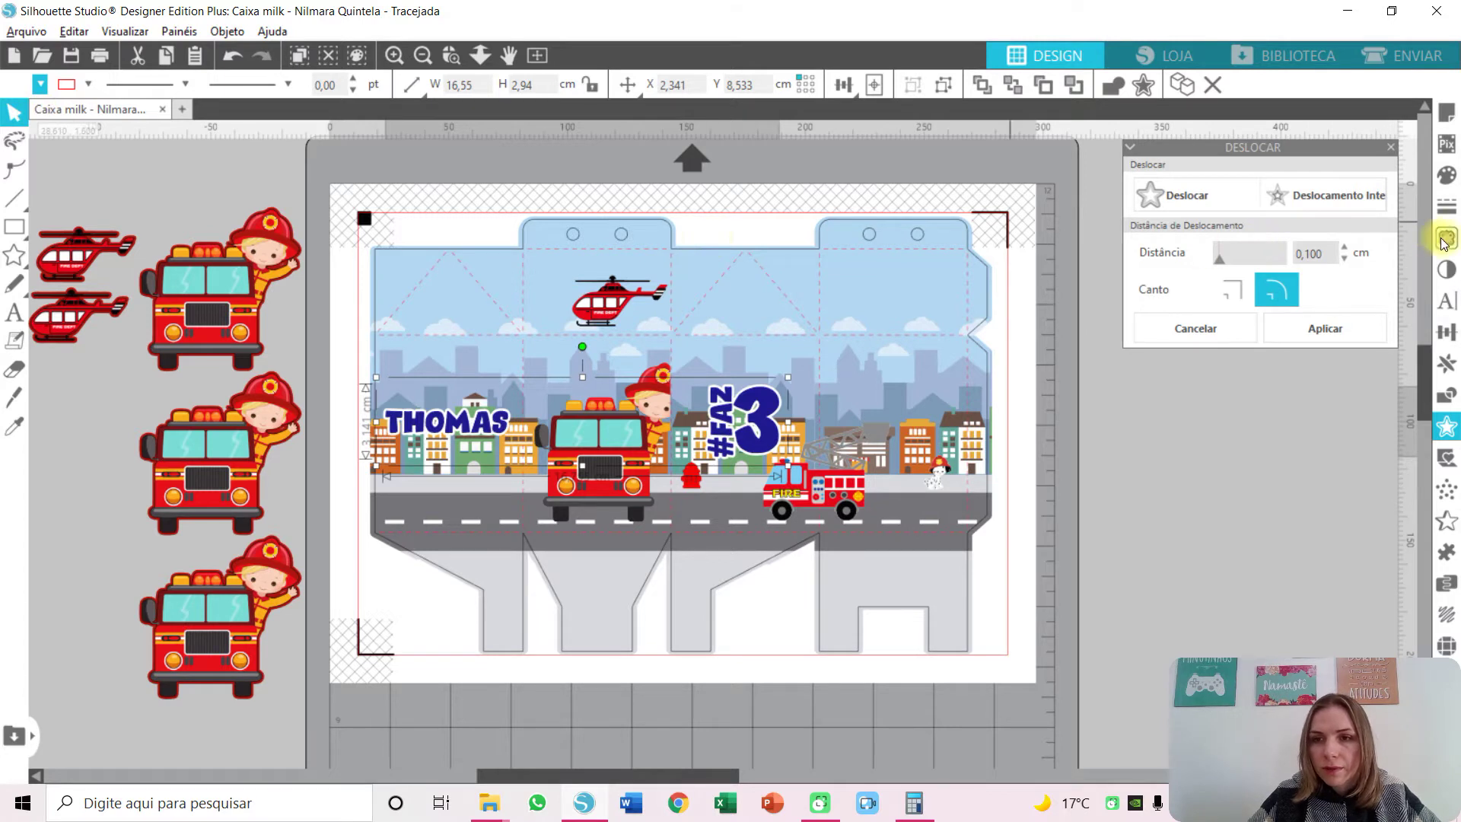
left_click(1345, 248)
left_click(410, 115)
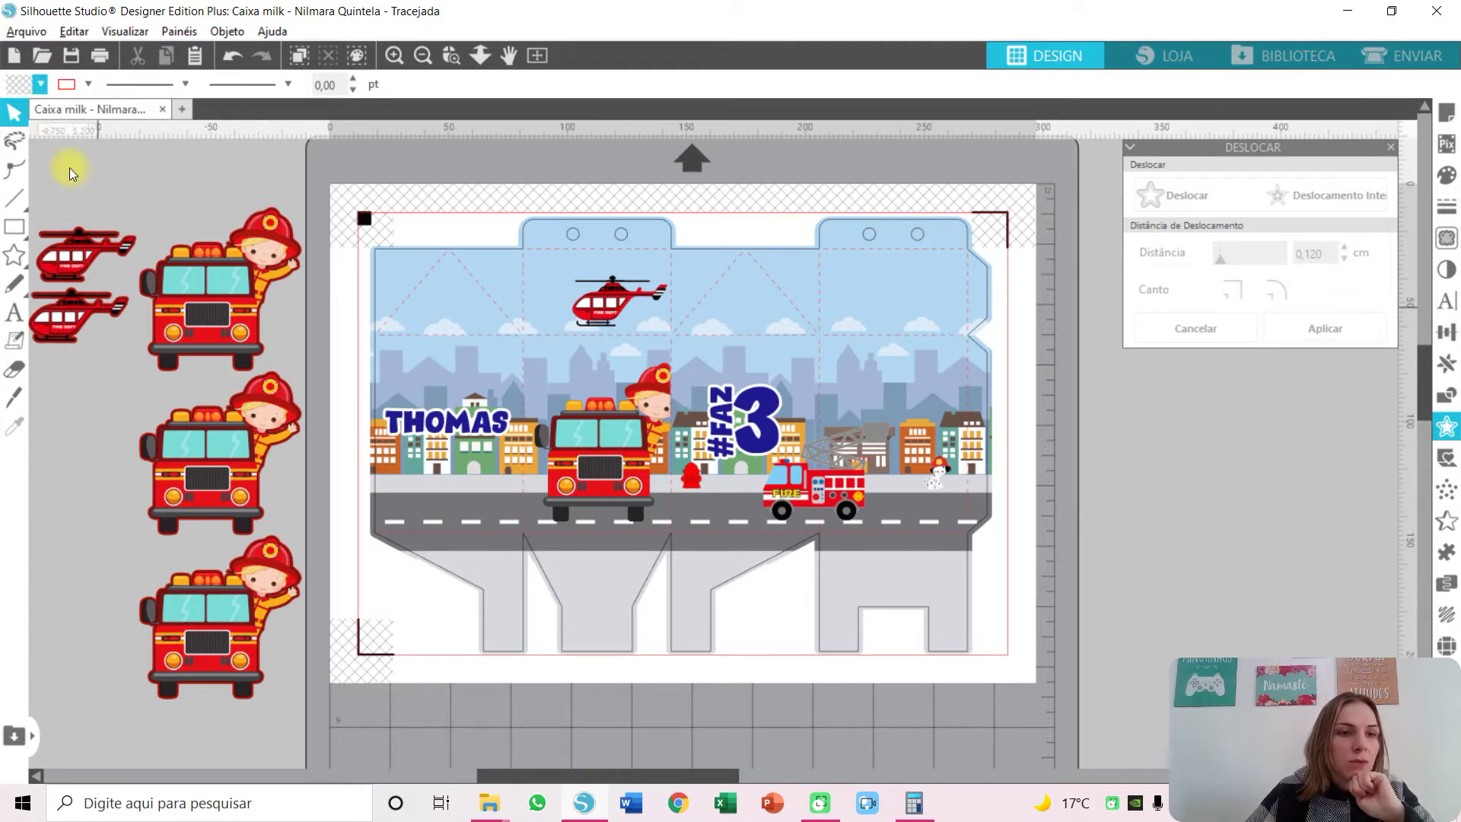
Add a hashtag text made of "bombeiro" and the child's first name below the template, in the Candy Beans font.
left_click(15, 312)
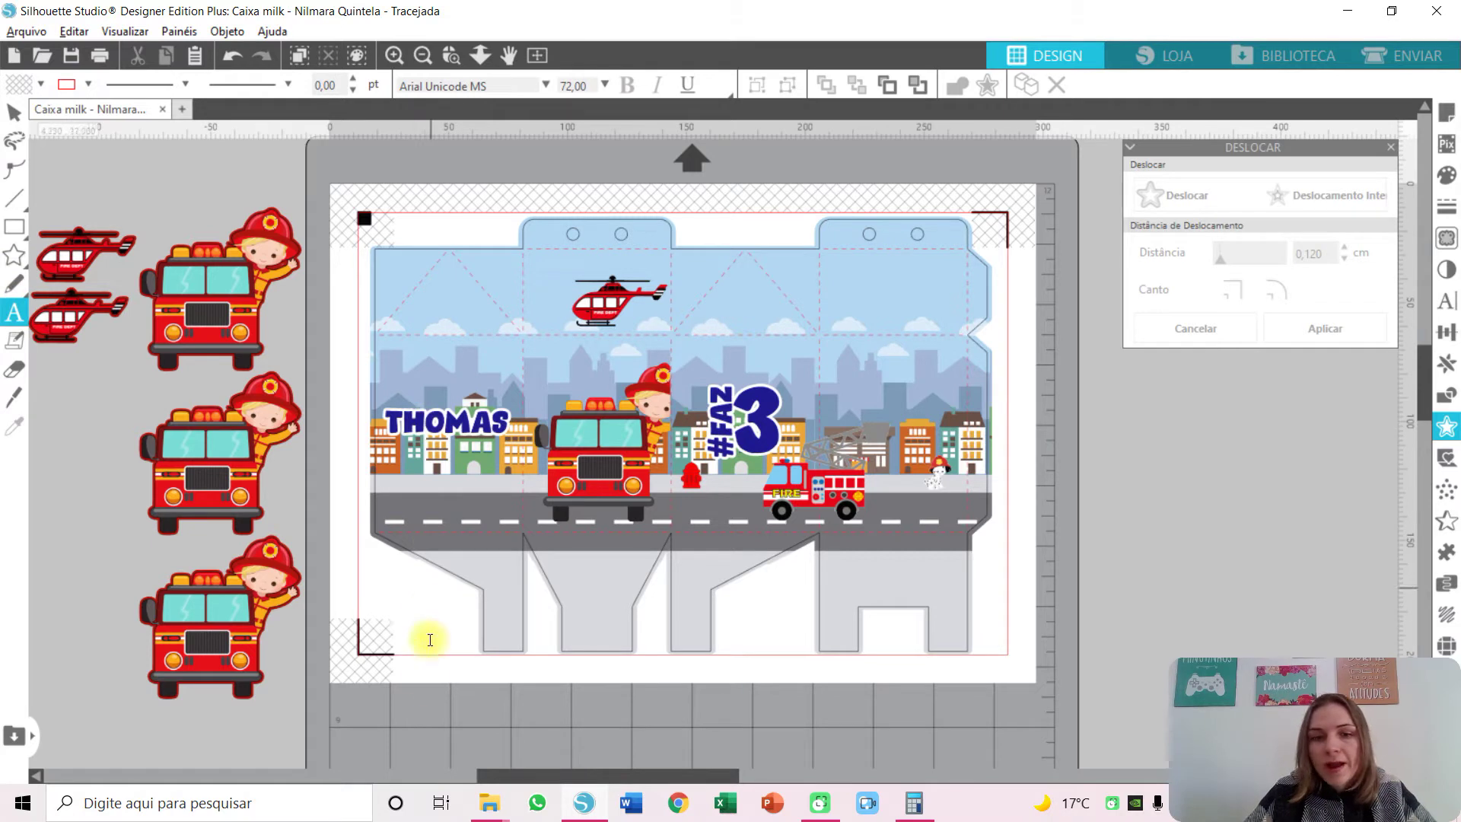
type("#")
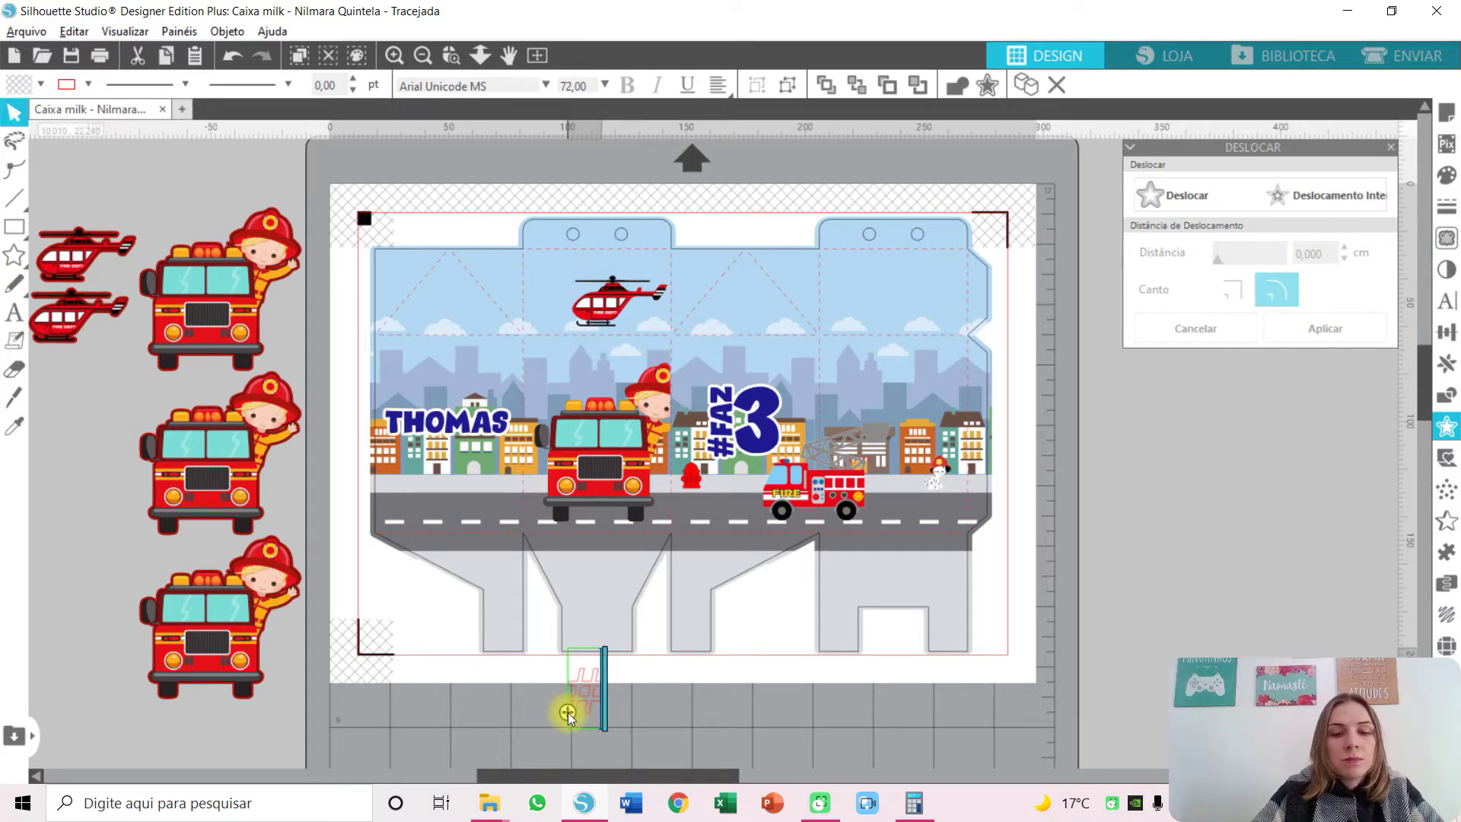
type("bombeiro")
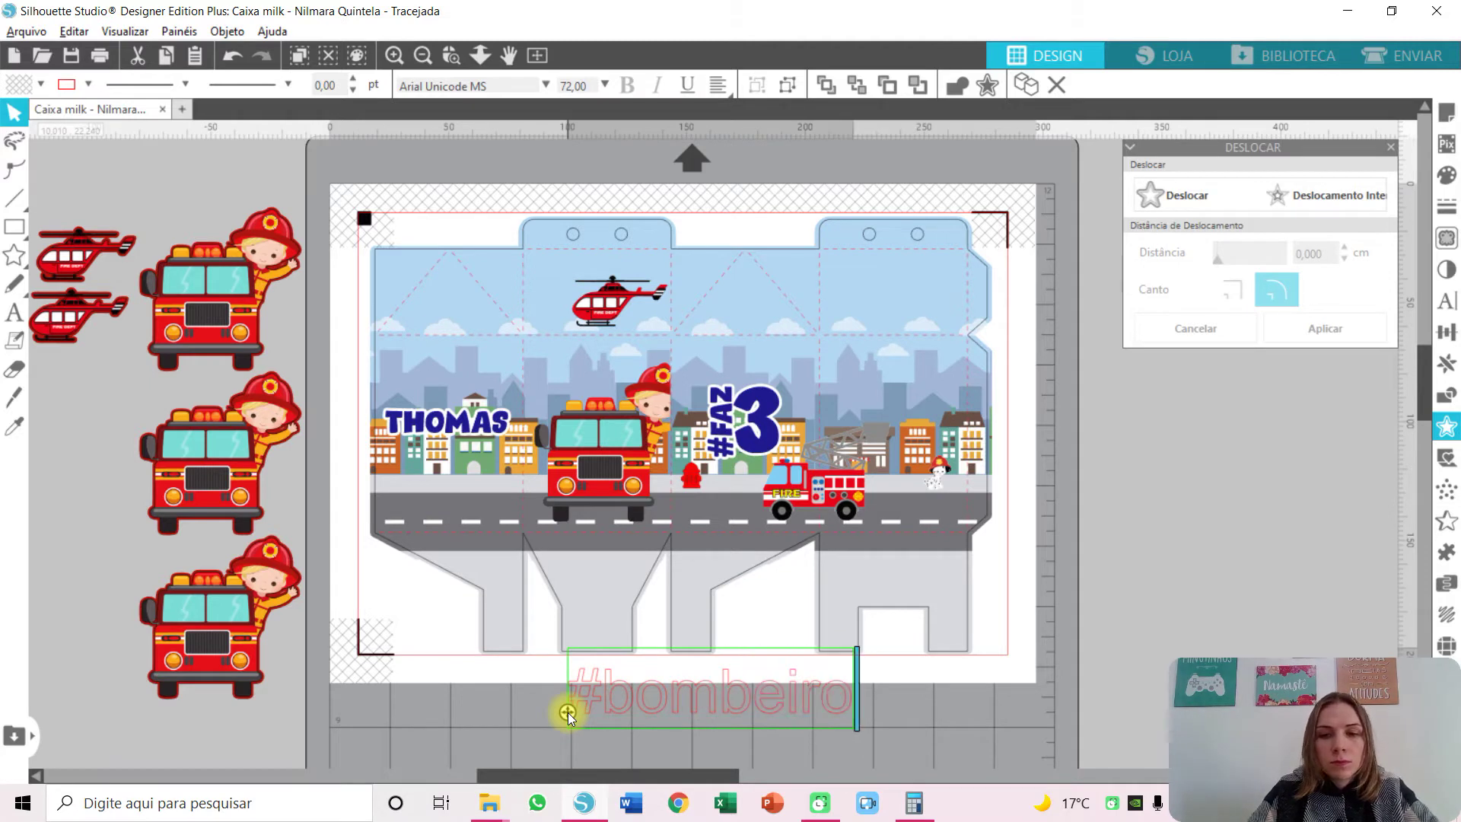
type("thomas")
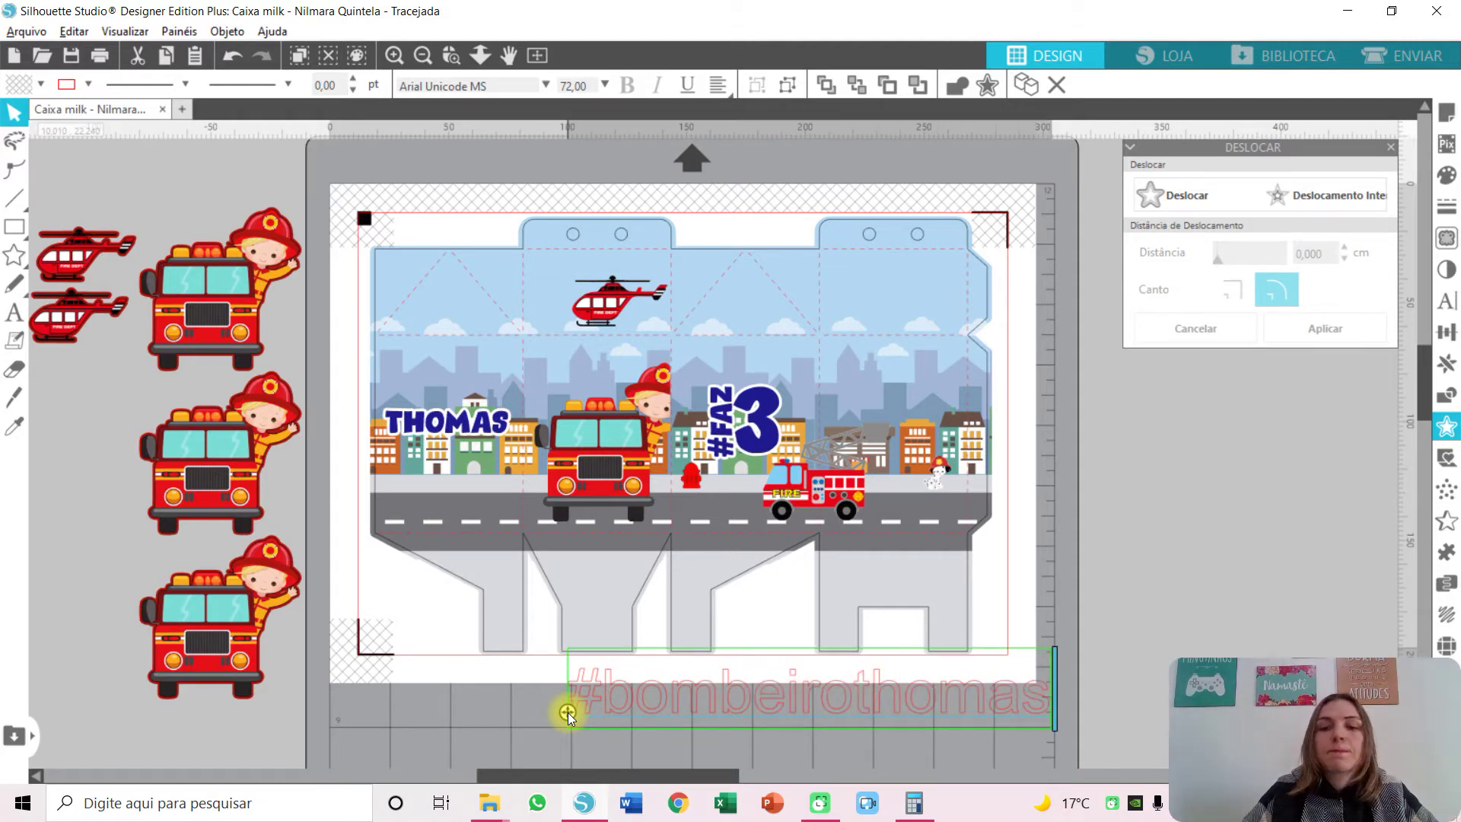
left_click(939, 752)
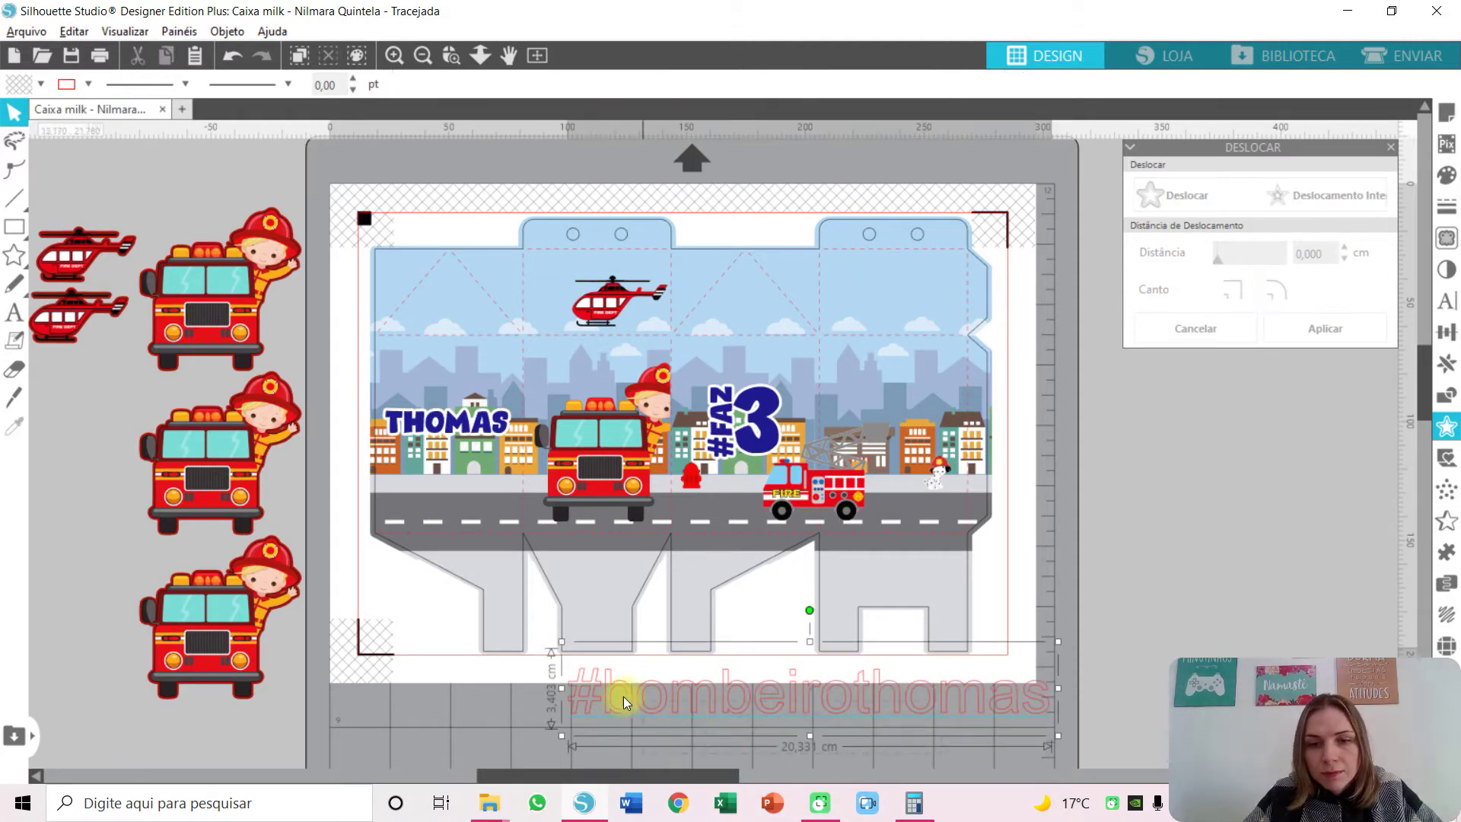
left_click(545, 85)
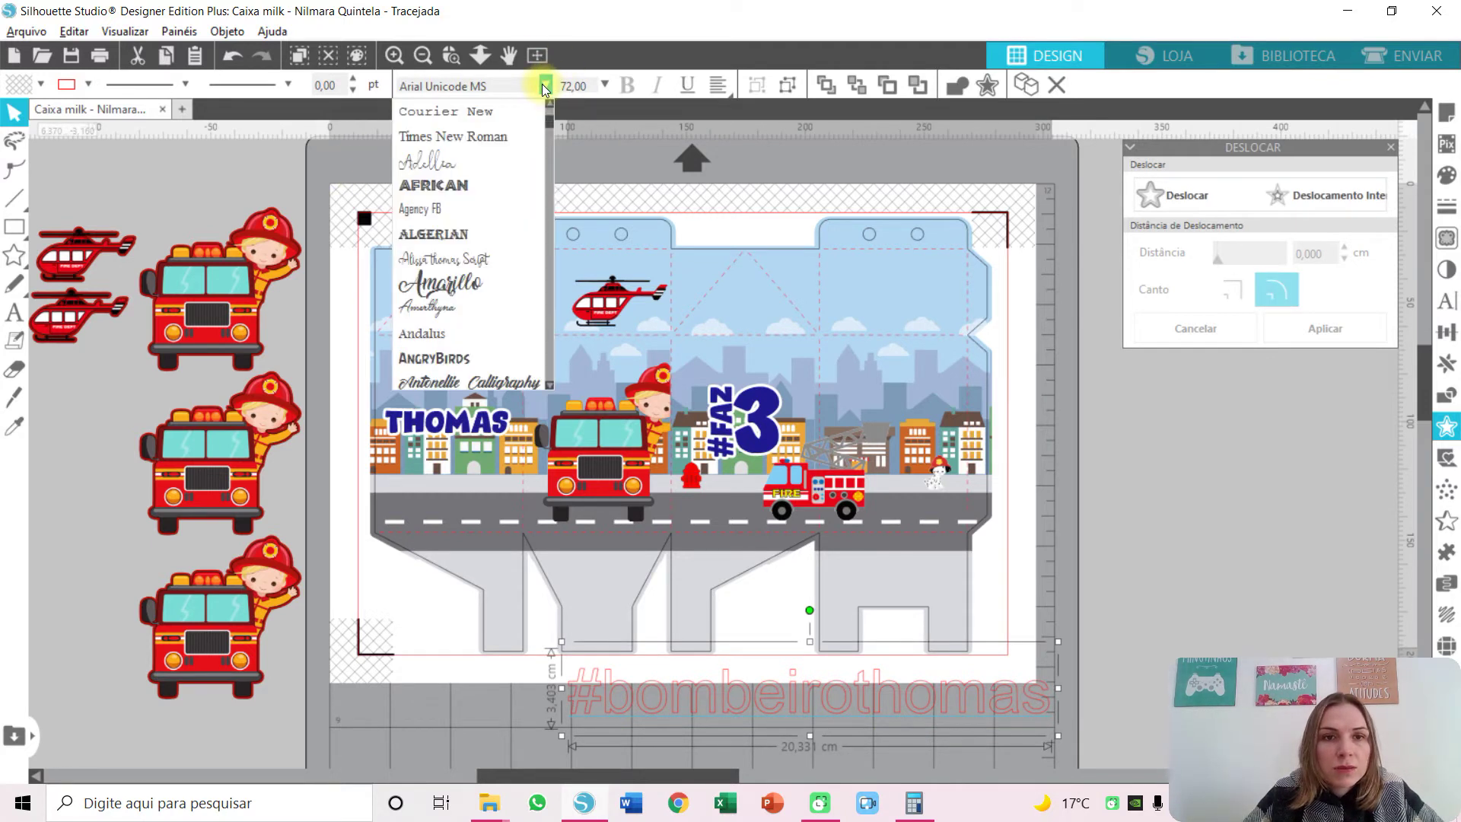
left_click_drag(548, 121, 547, 102)
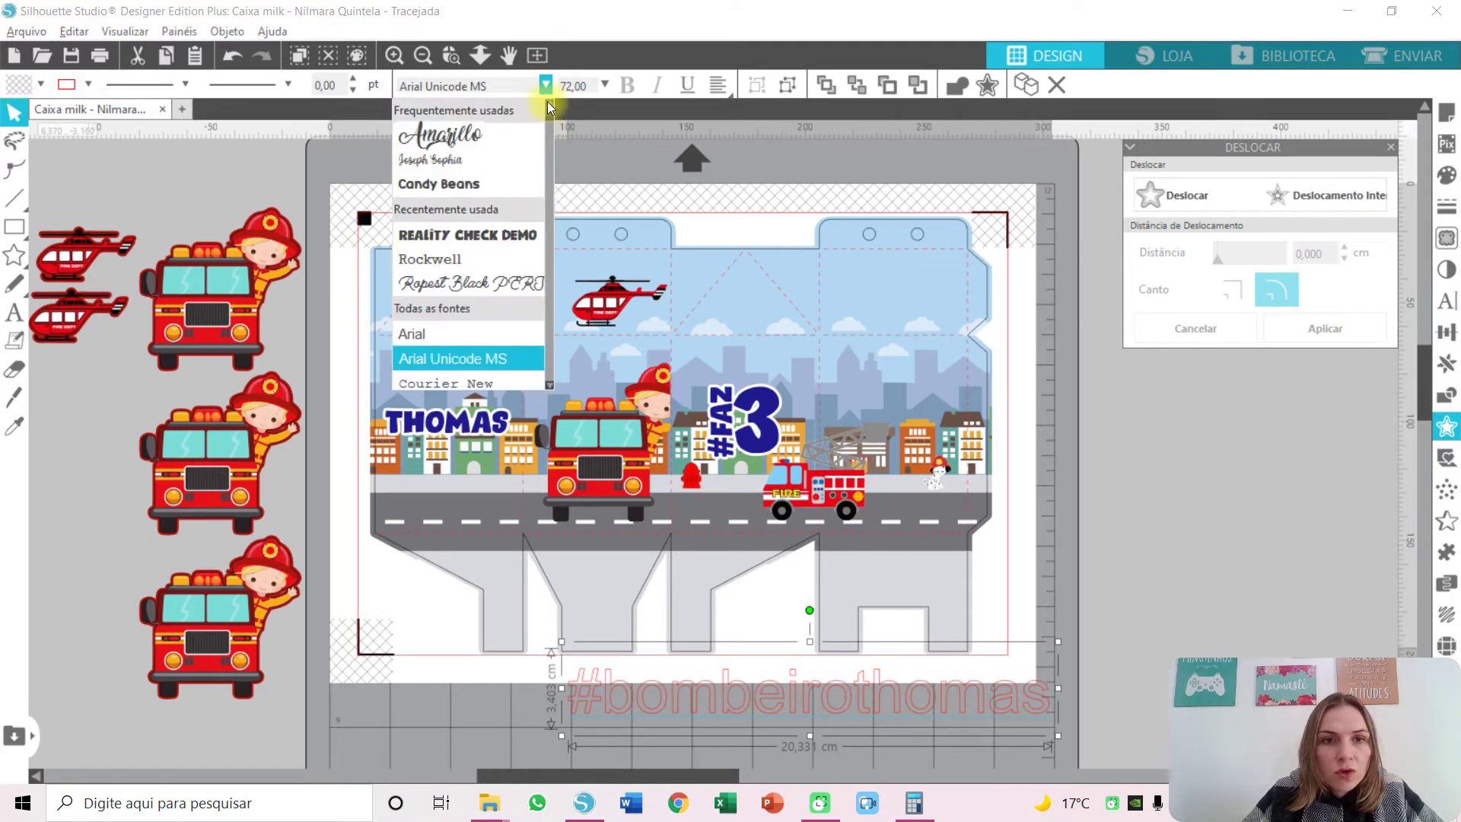
left_click(491, 184)
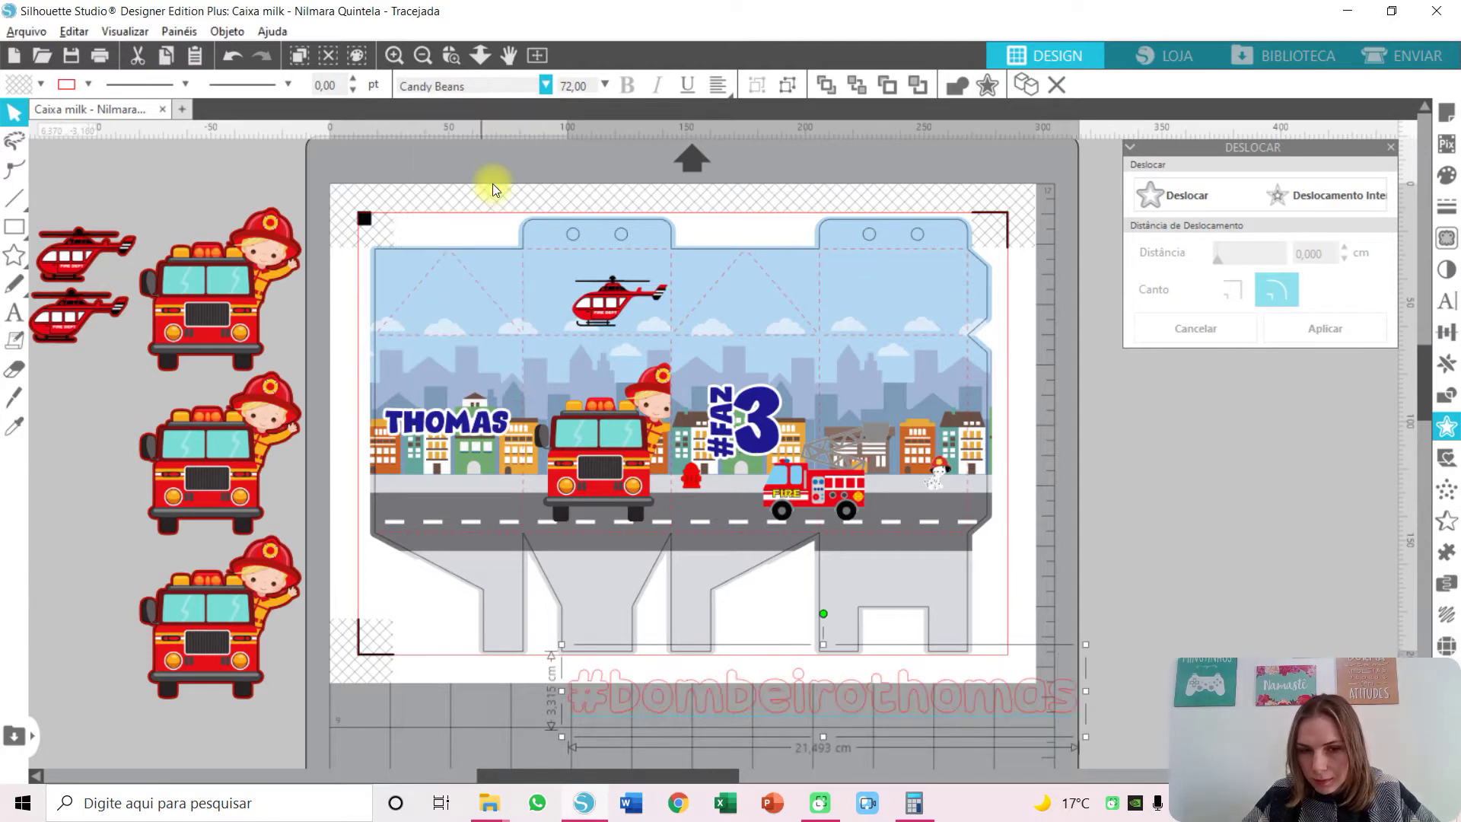
Colour the hashtag with the name lettering's dark blue and no line colour, and shrink it onto the fourth panel near the clouds.
left_click(88, 85)
left_click(69, 111)
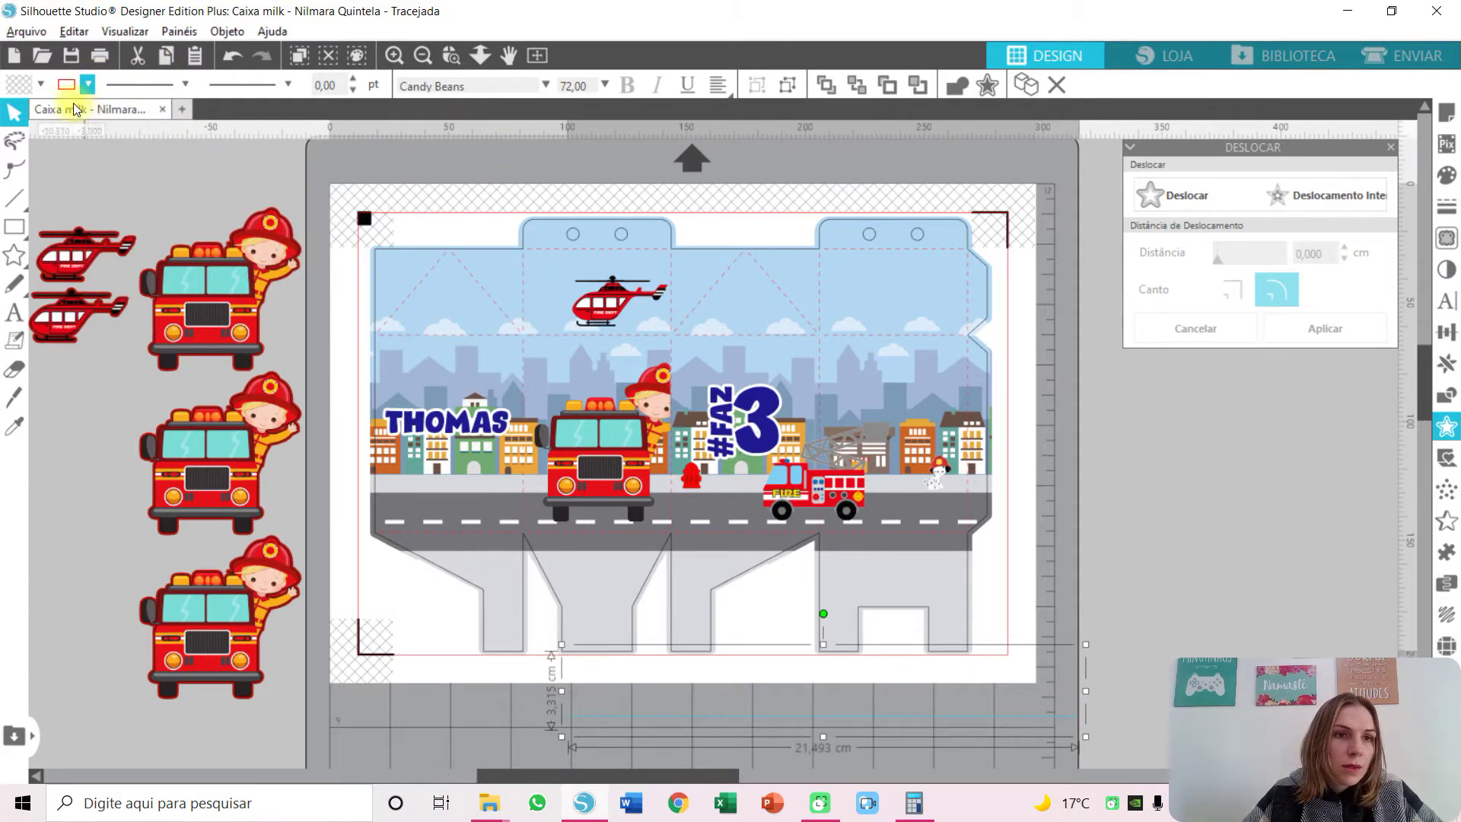
left_click(41, 84)
left_click(217, 120)
left_click(390, 420)
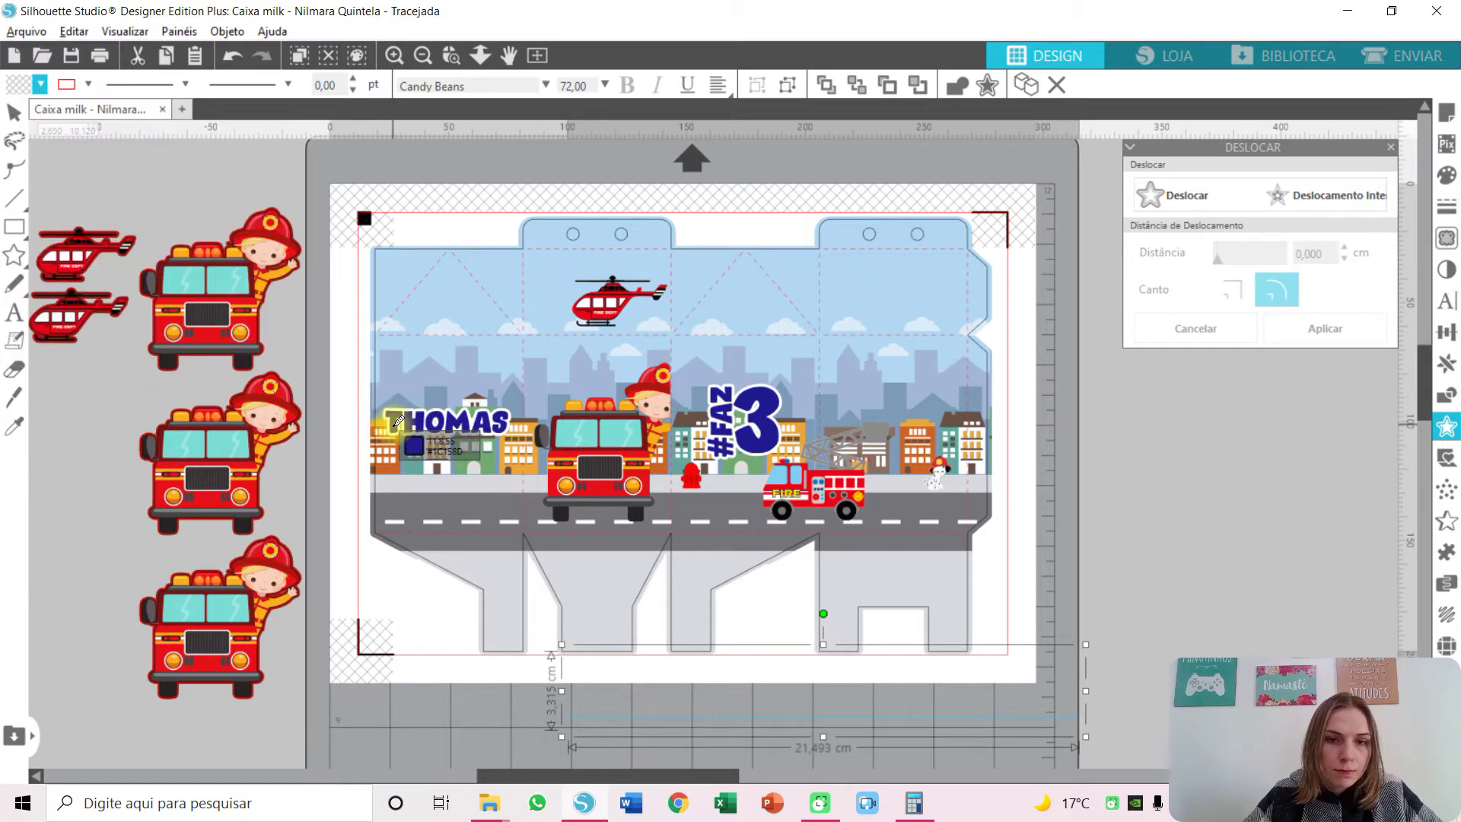
left_click_drag(1085, 643, 931, 323)
left_click(1092, 411)
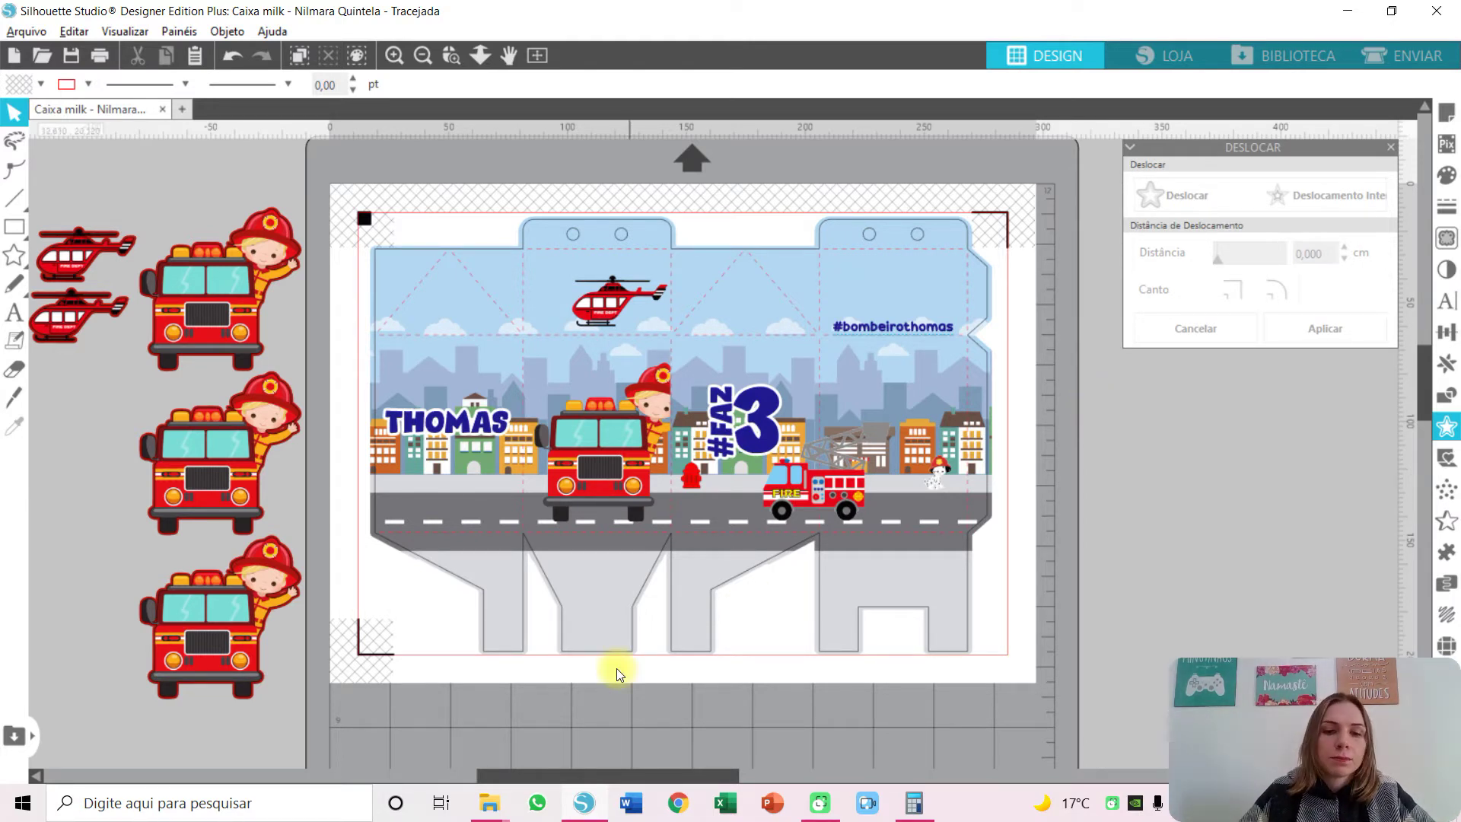
Bring the "Mateliê - Etiquetas para embalagem - Transp - PNG" label from the A Mateliê folder in File Explorer onto the second bottom flap, about 2,75 cm wide.
left_click(491, 814)
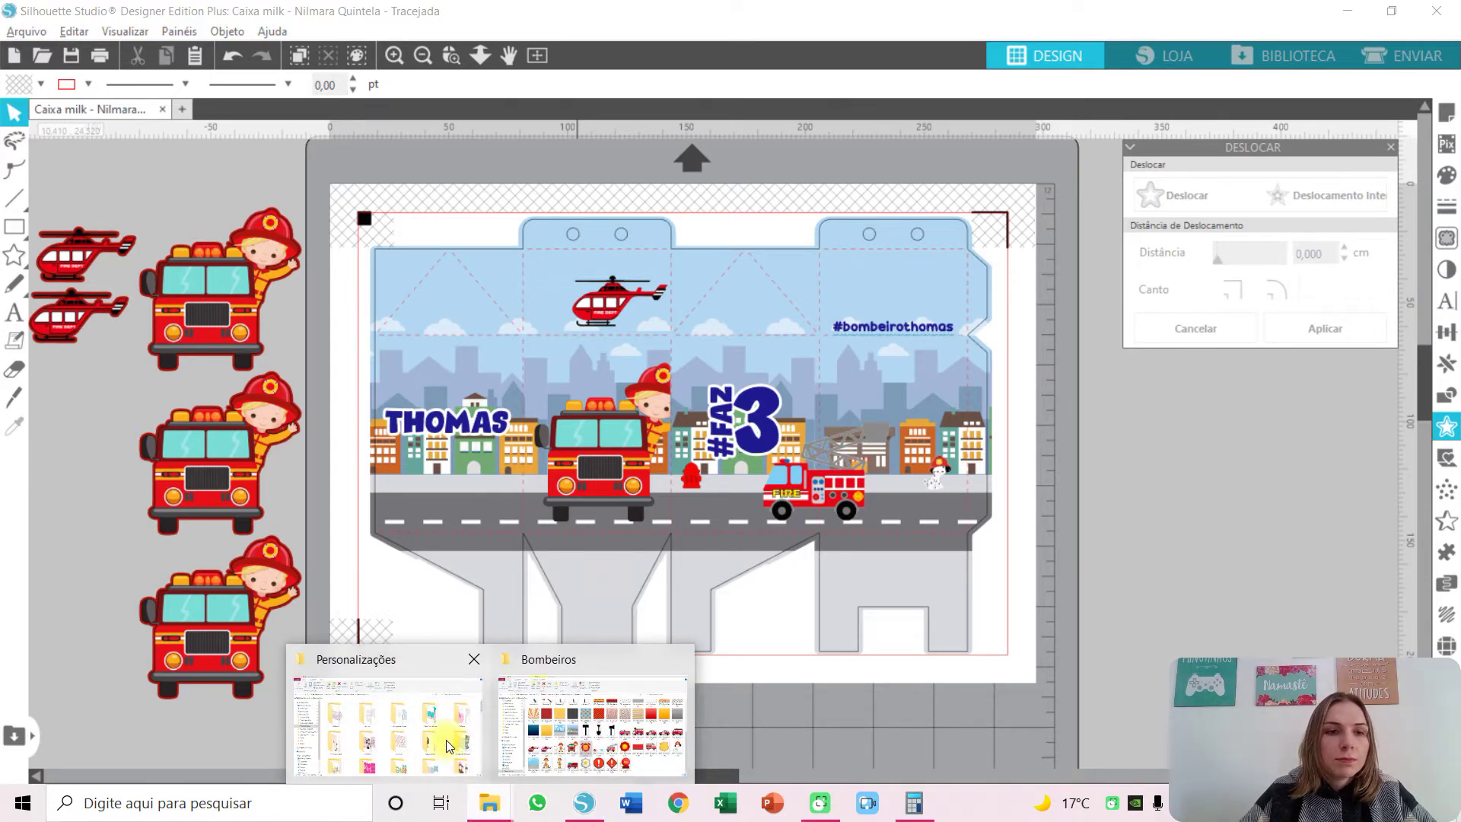
left_click(445, 738)
left_click(328, 281)
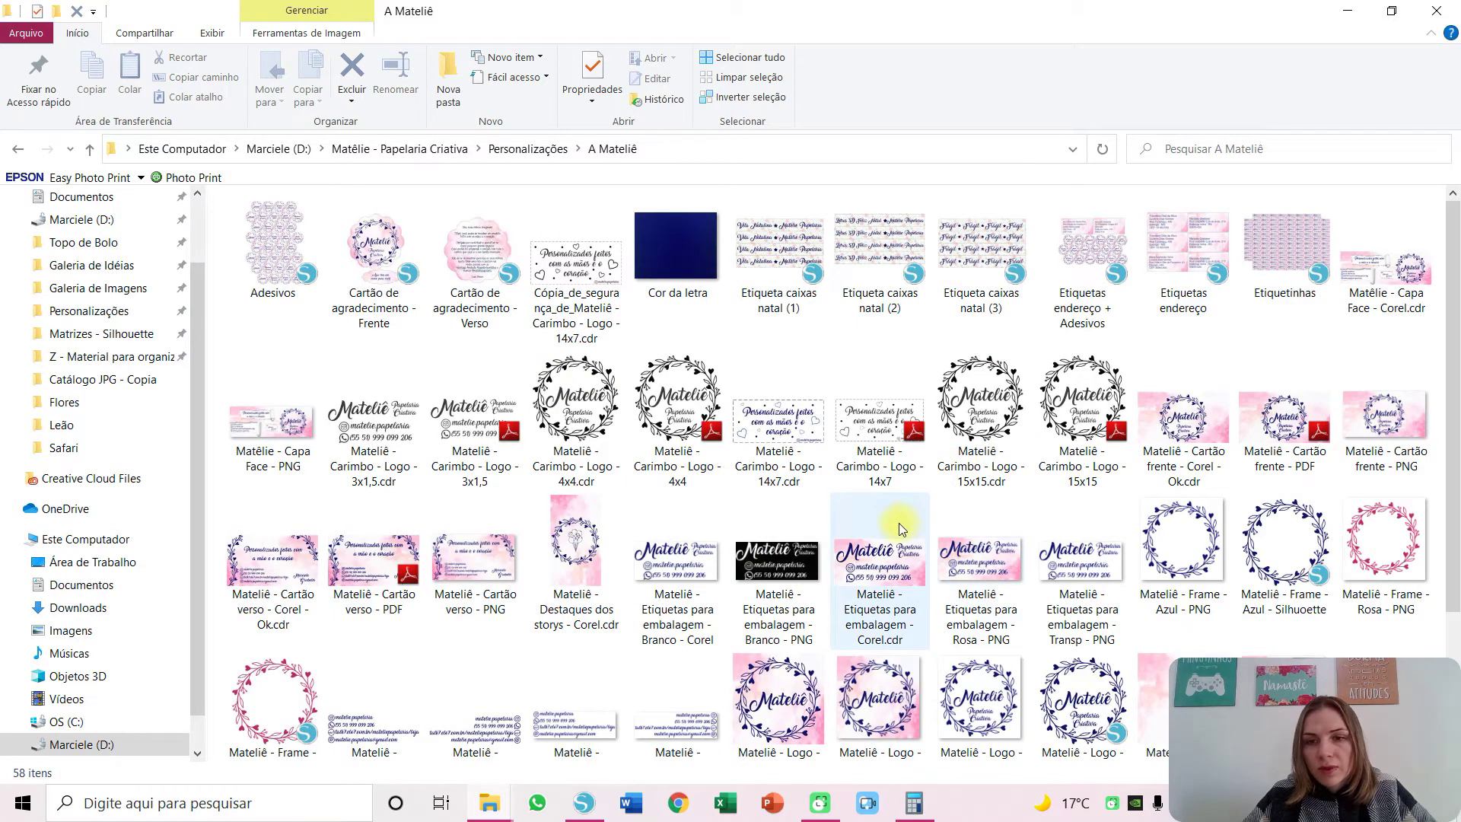
left_click(898, 523)
left_click_drag(1085, 560, 1200, 499)
left_click_drag(1020, 573, 600, 580)
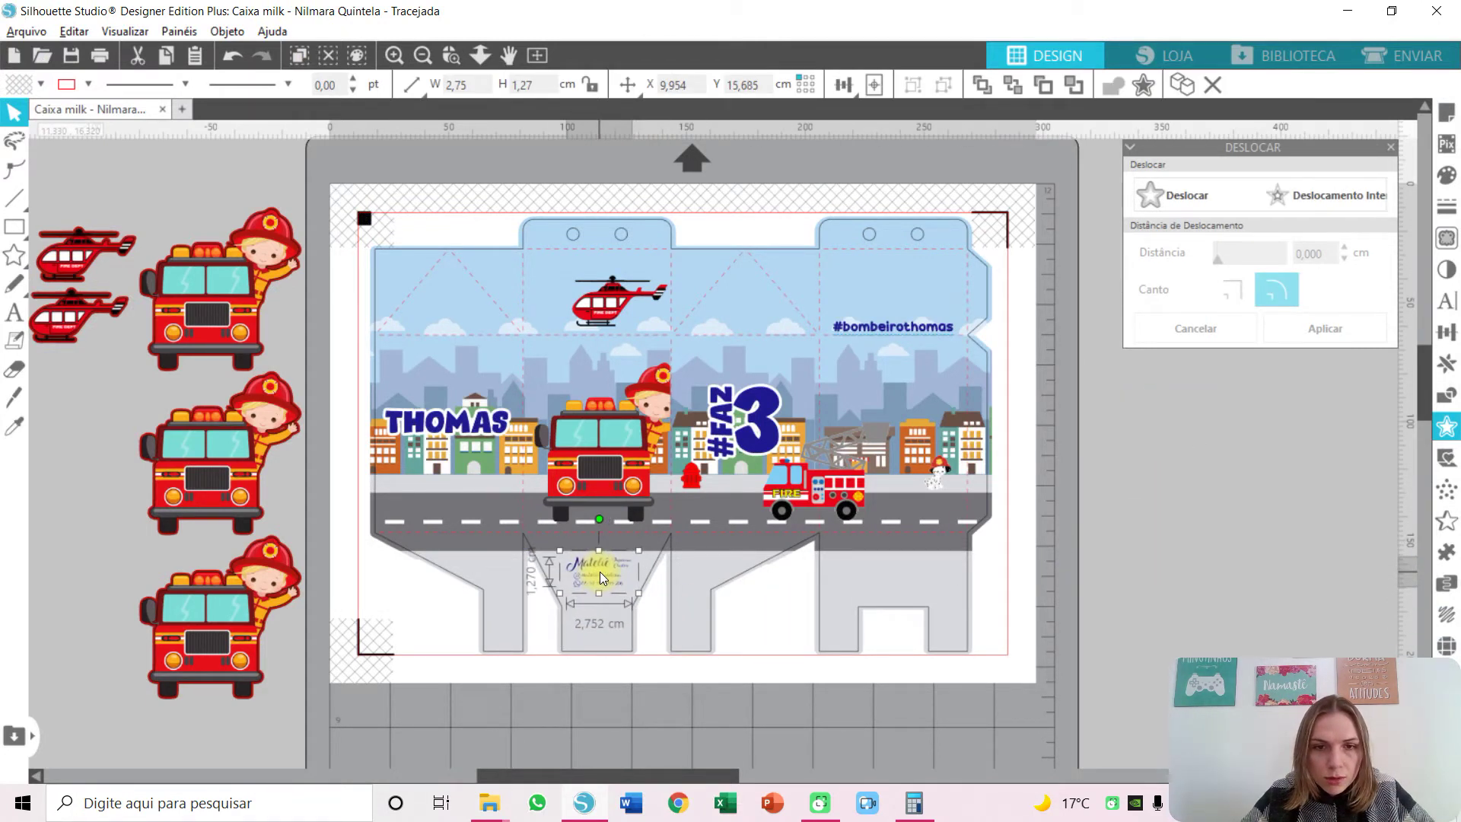
left_click(451, 55)
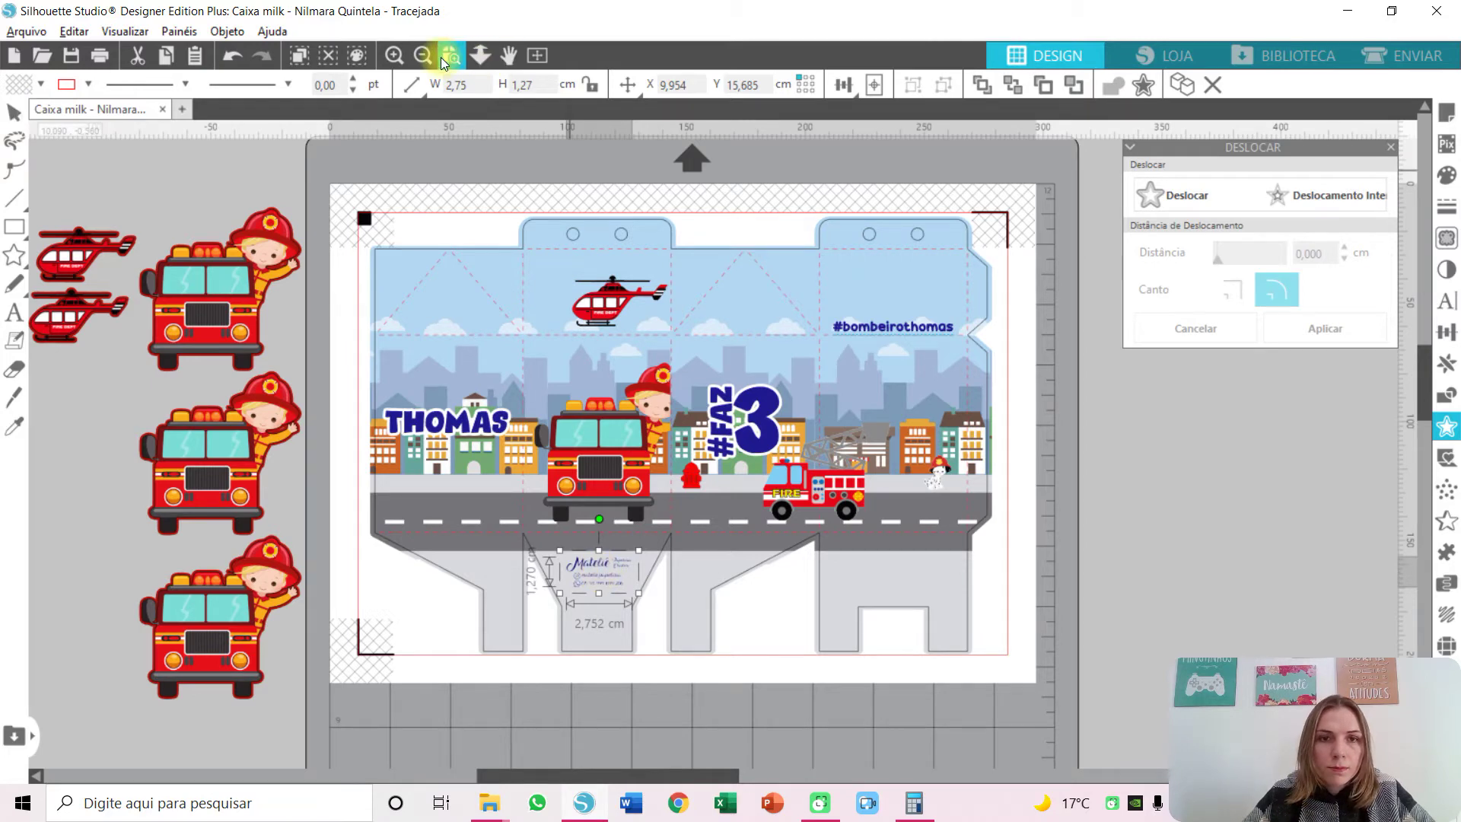
left_click(602, 585)
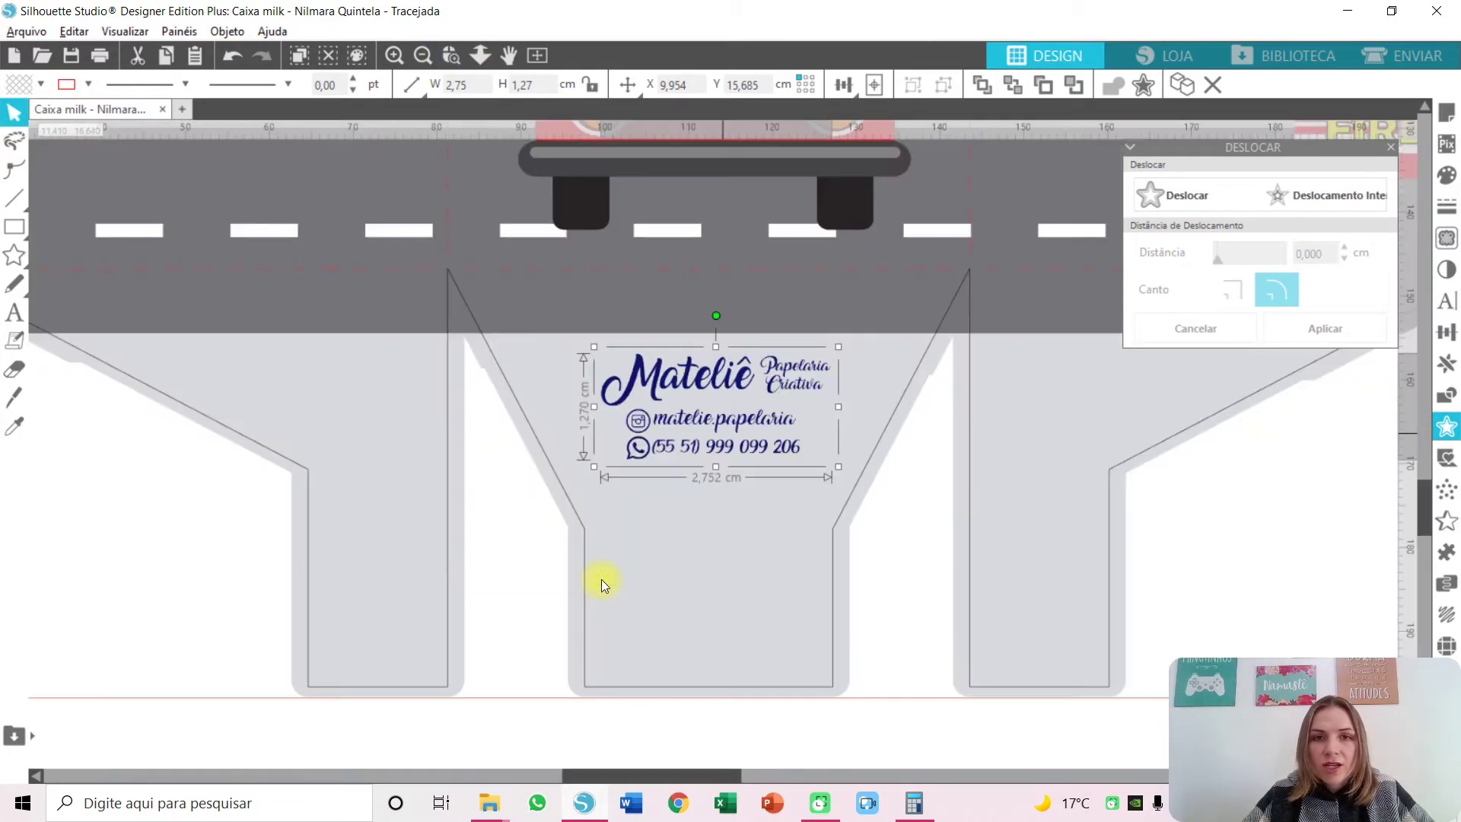
left_click(539, 57)
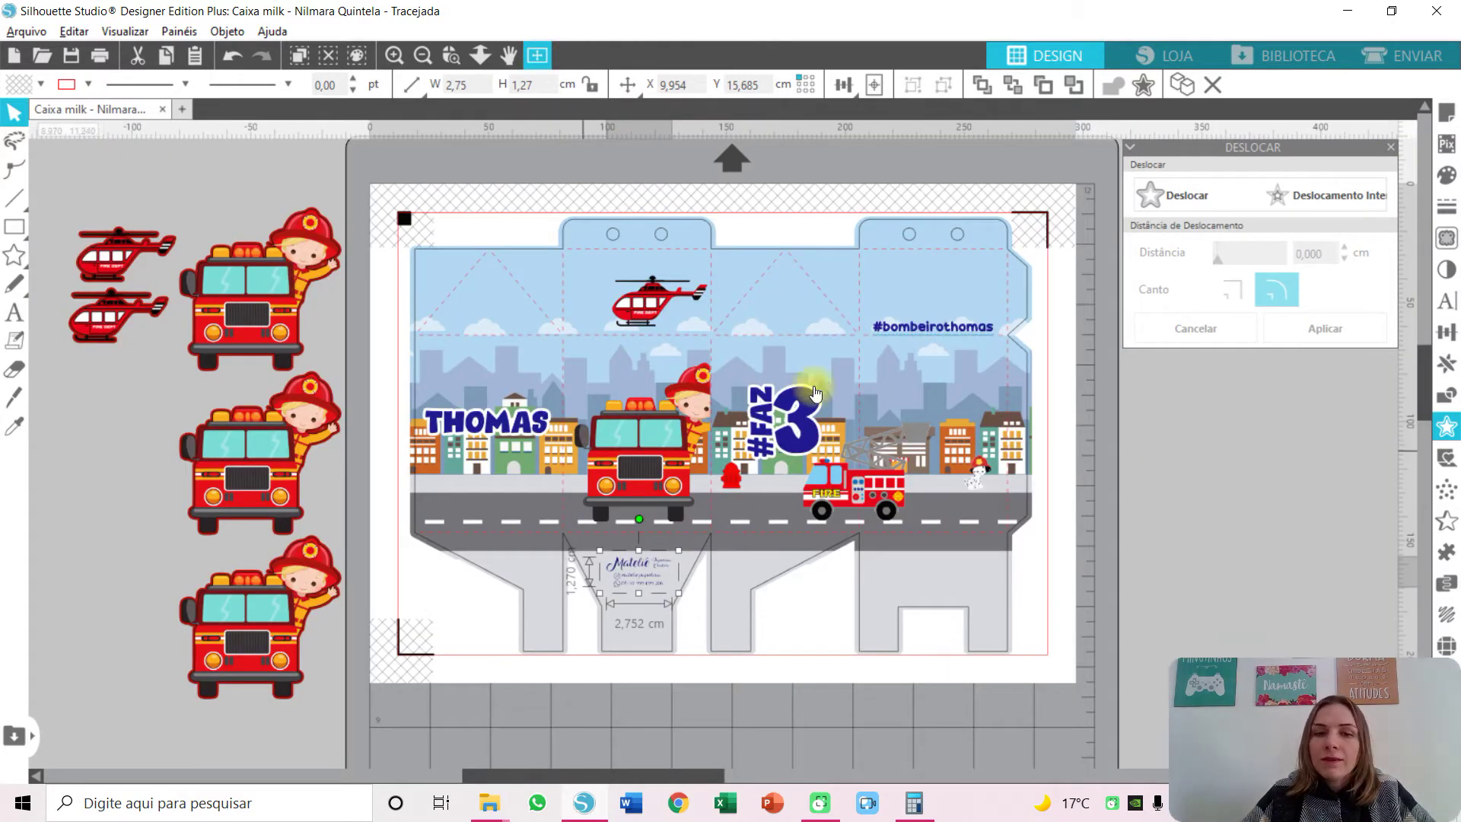
left_click(819, 621)
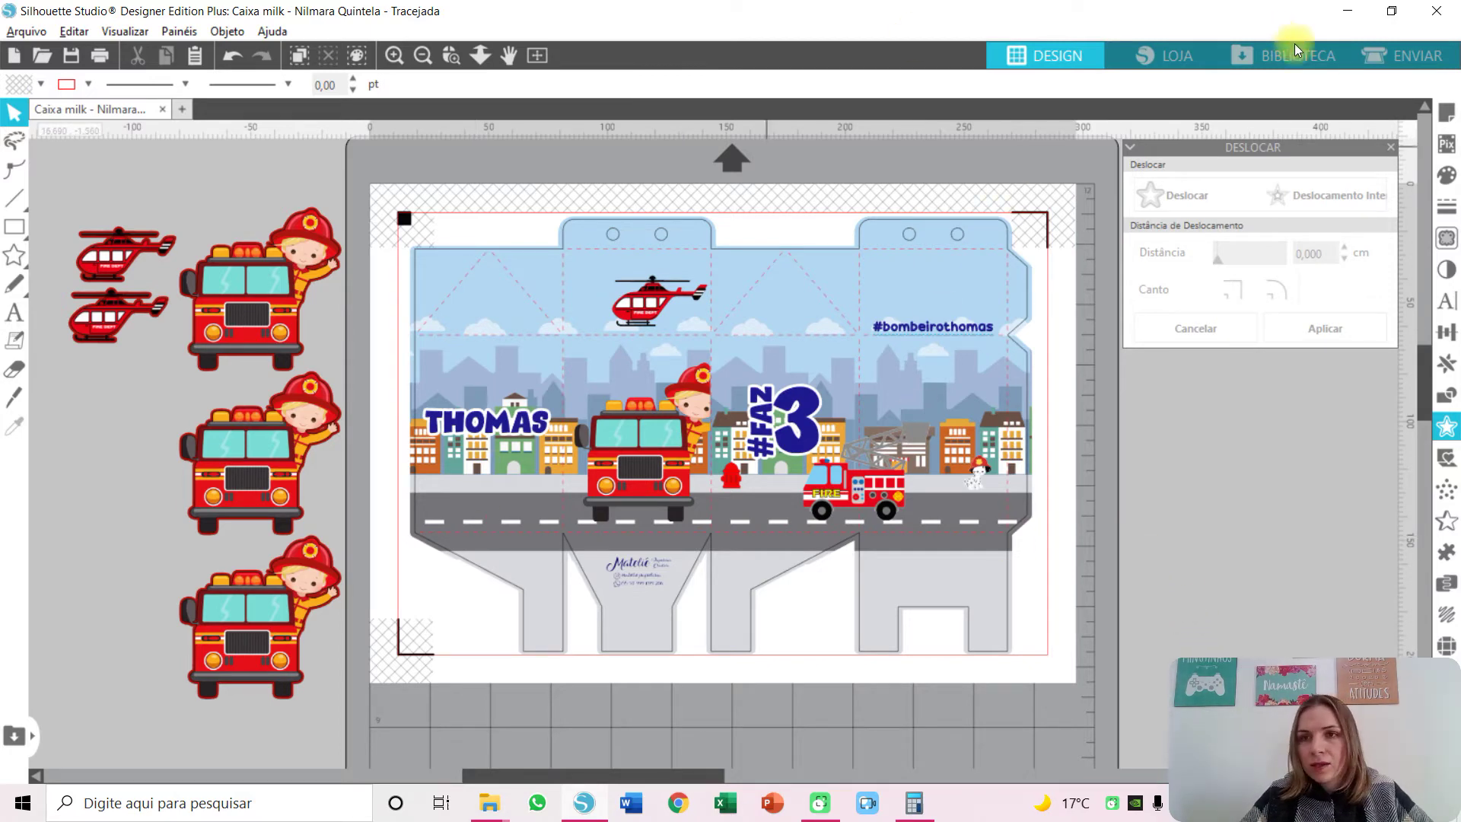
Check the cut actions by line colour in the send settings and return to the design view.
left_click(1405, 61)
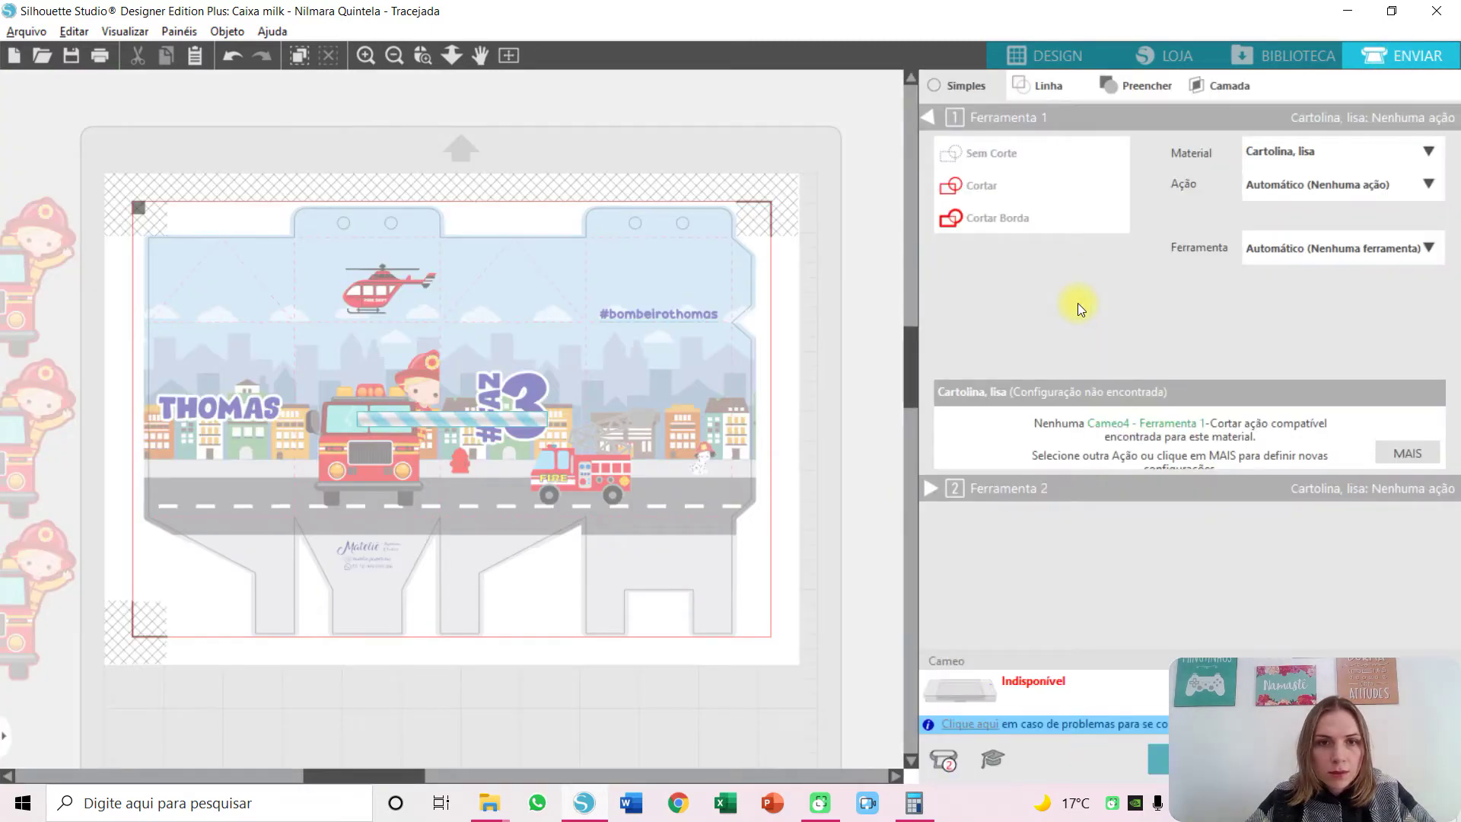
left_click(1056, 92)
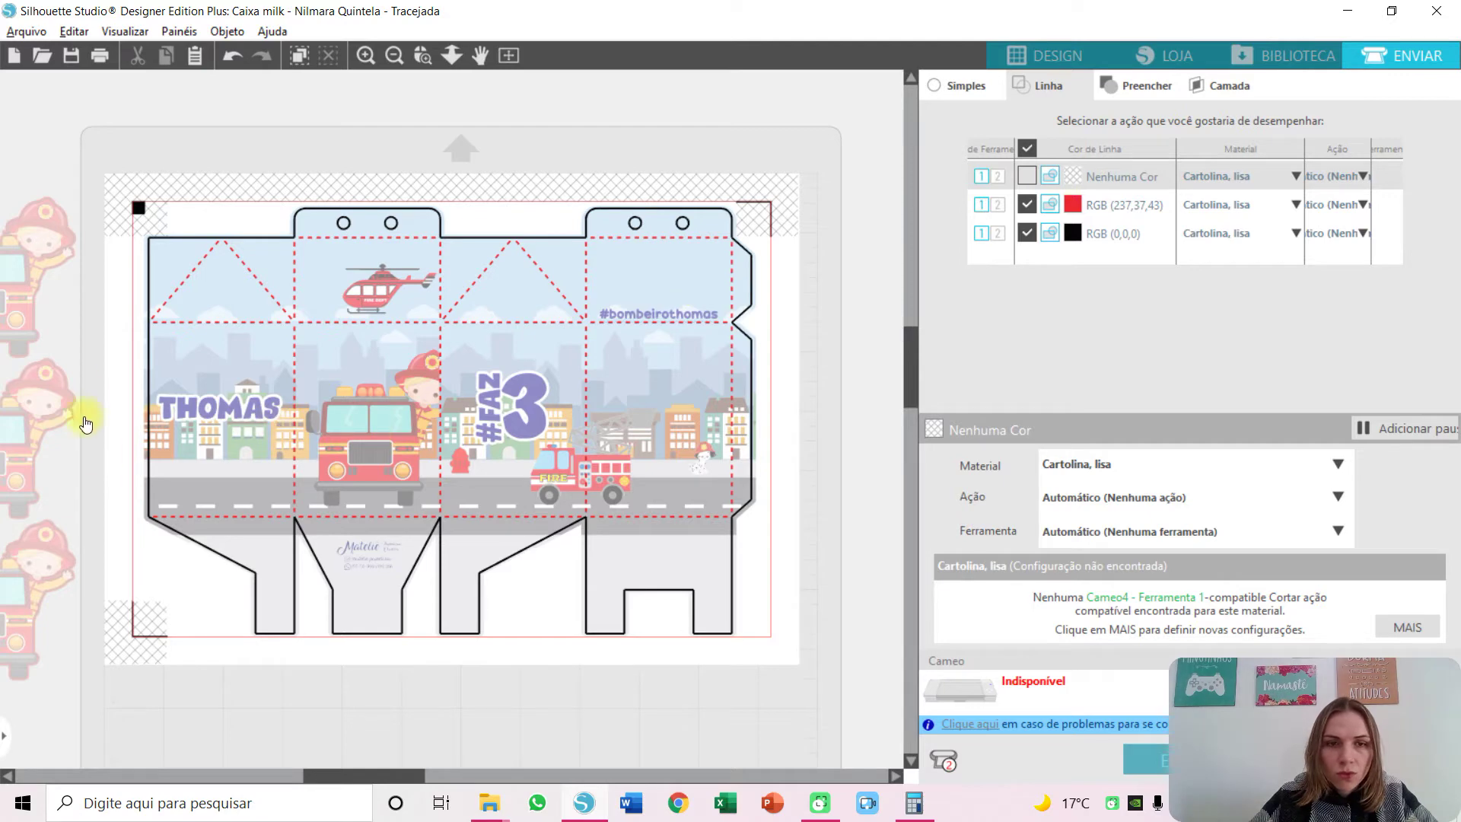
left_click(1044, 59)
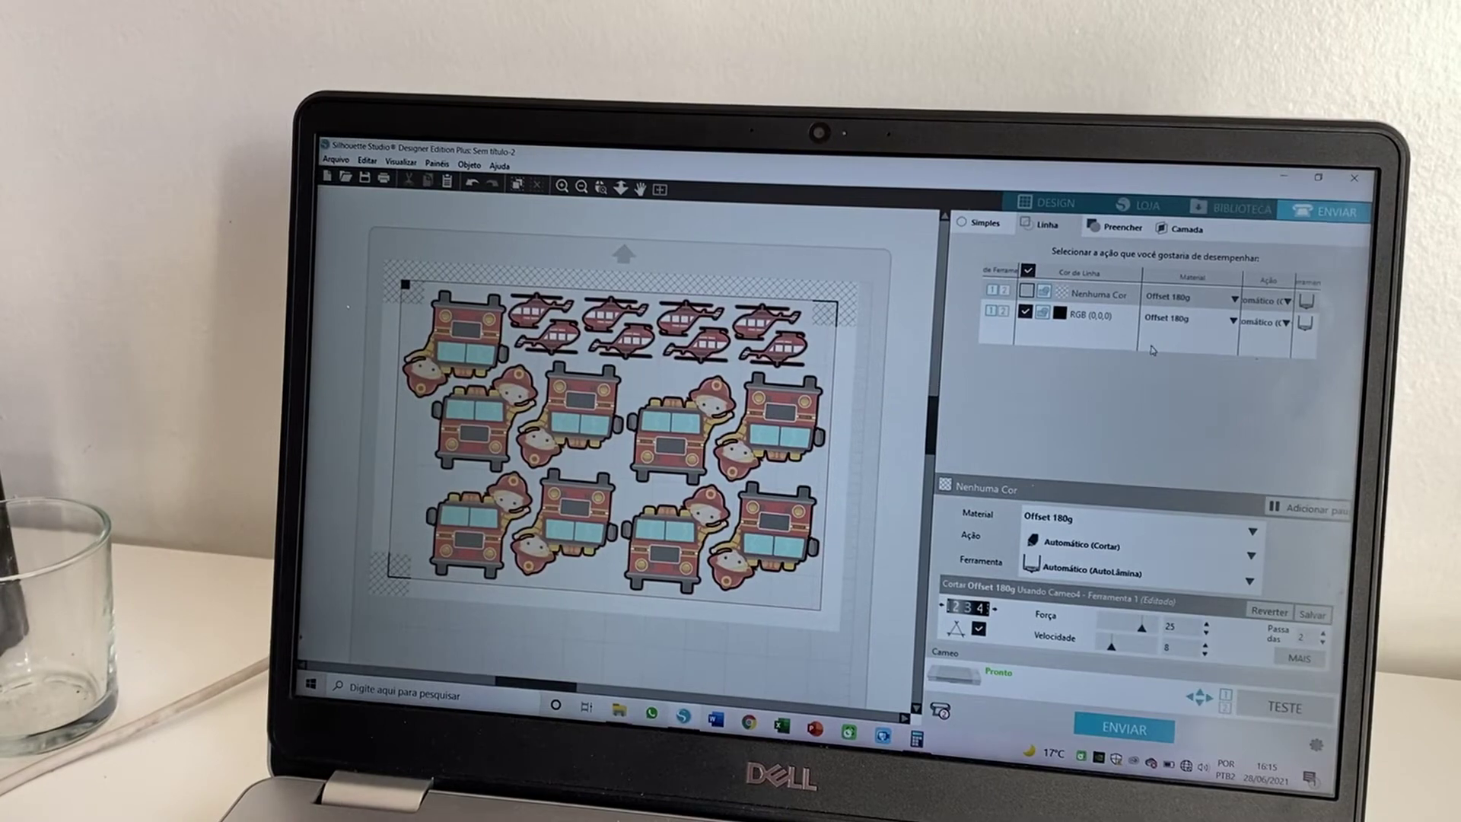
left_click(1050, 202)
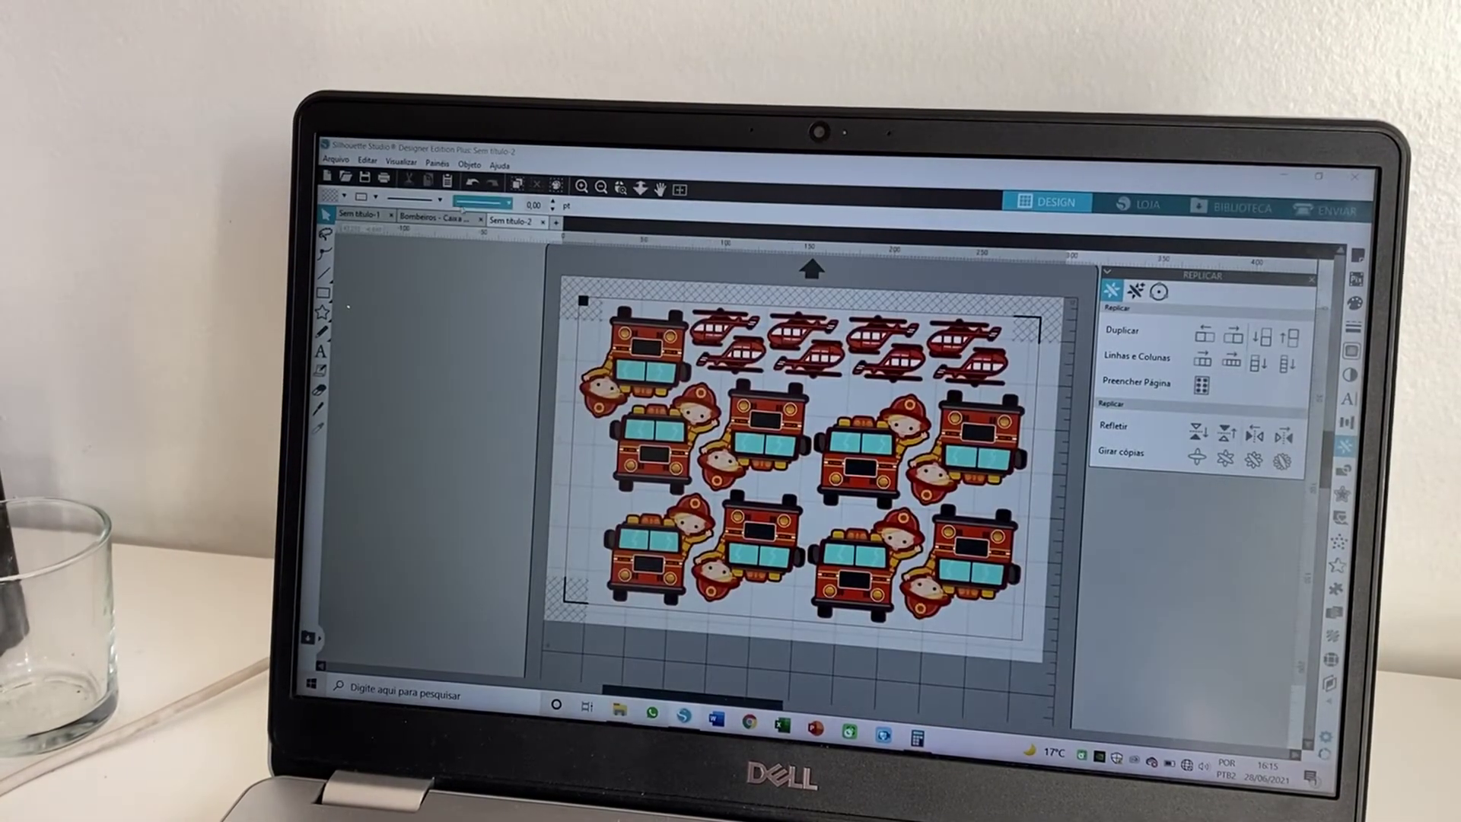
Bring up the box document's send settings and set the material of the red line colour RGB (237,37,43) to Offset 180g.
left_click(434, 218)
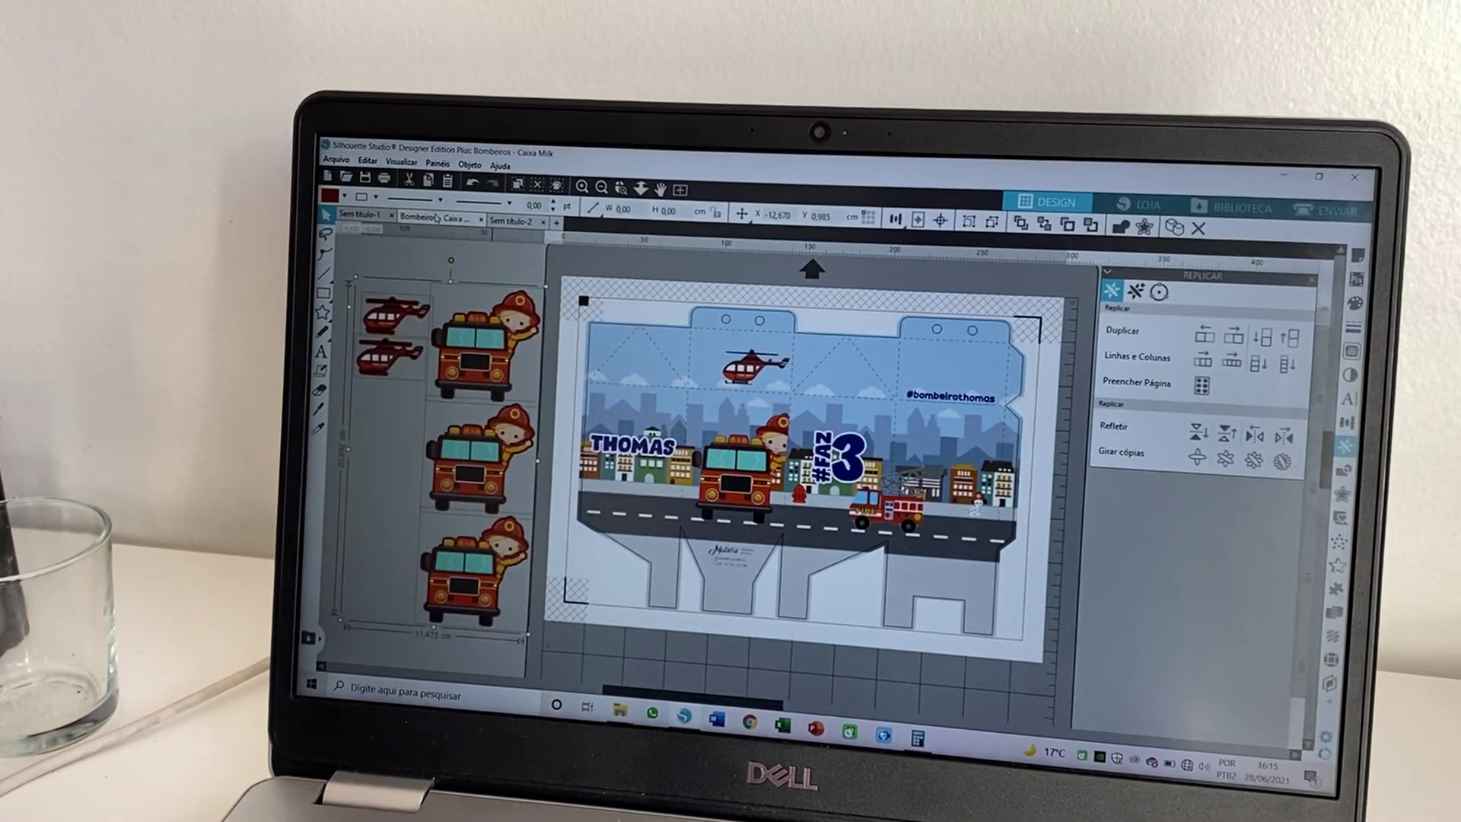
left_click(1350, 213)
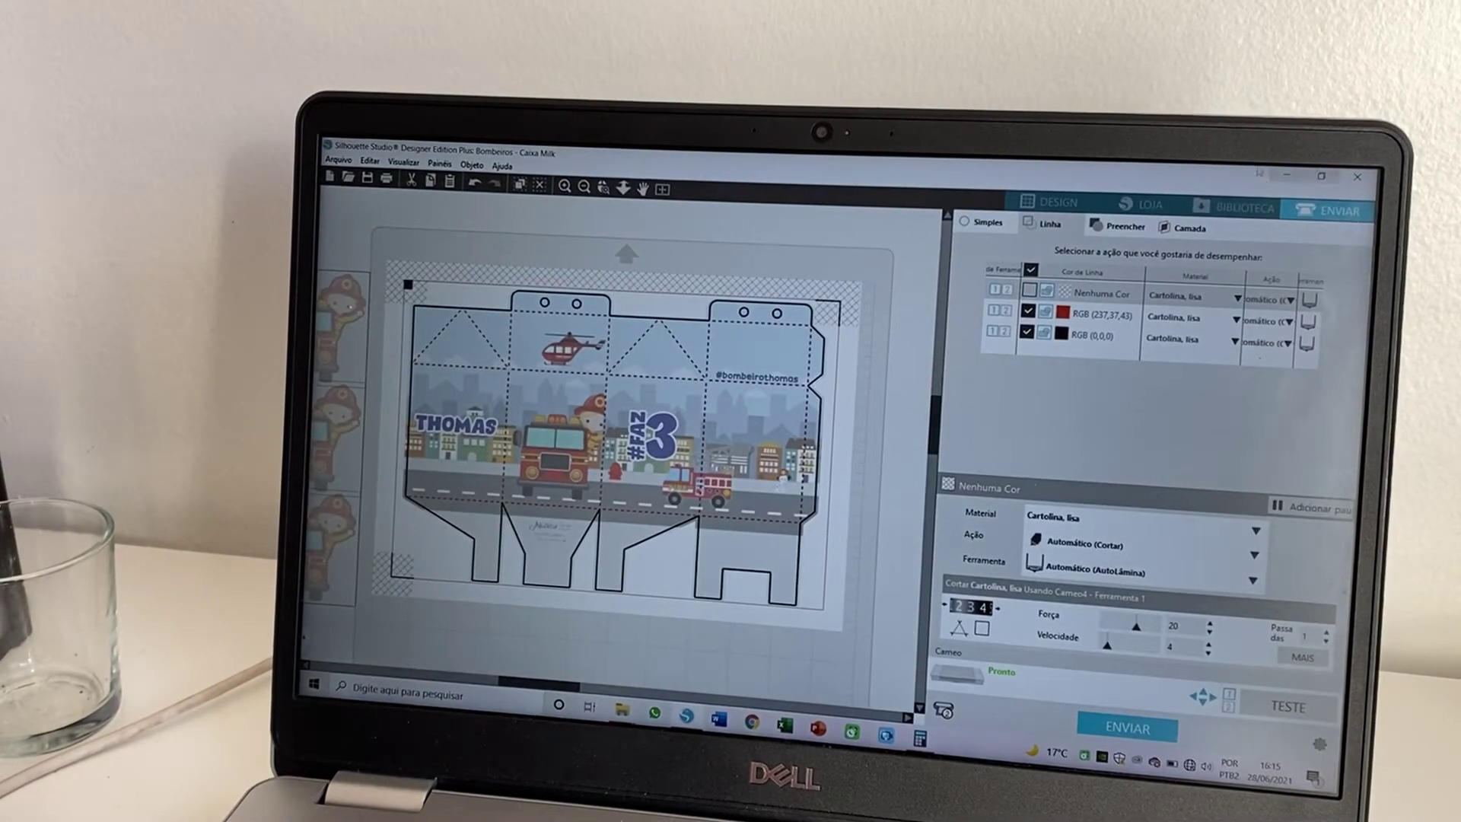
left_click(1241, 323)
scroll(1271, 520, "down", 10)
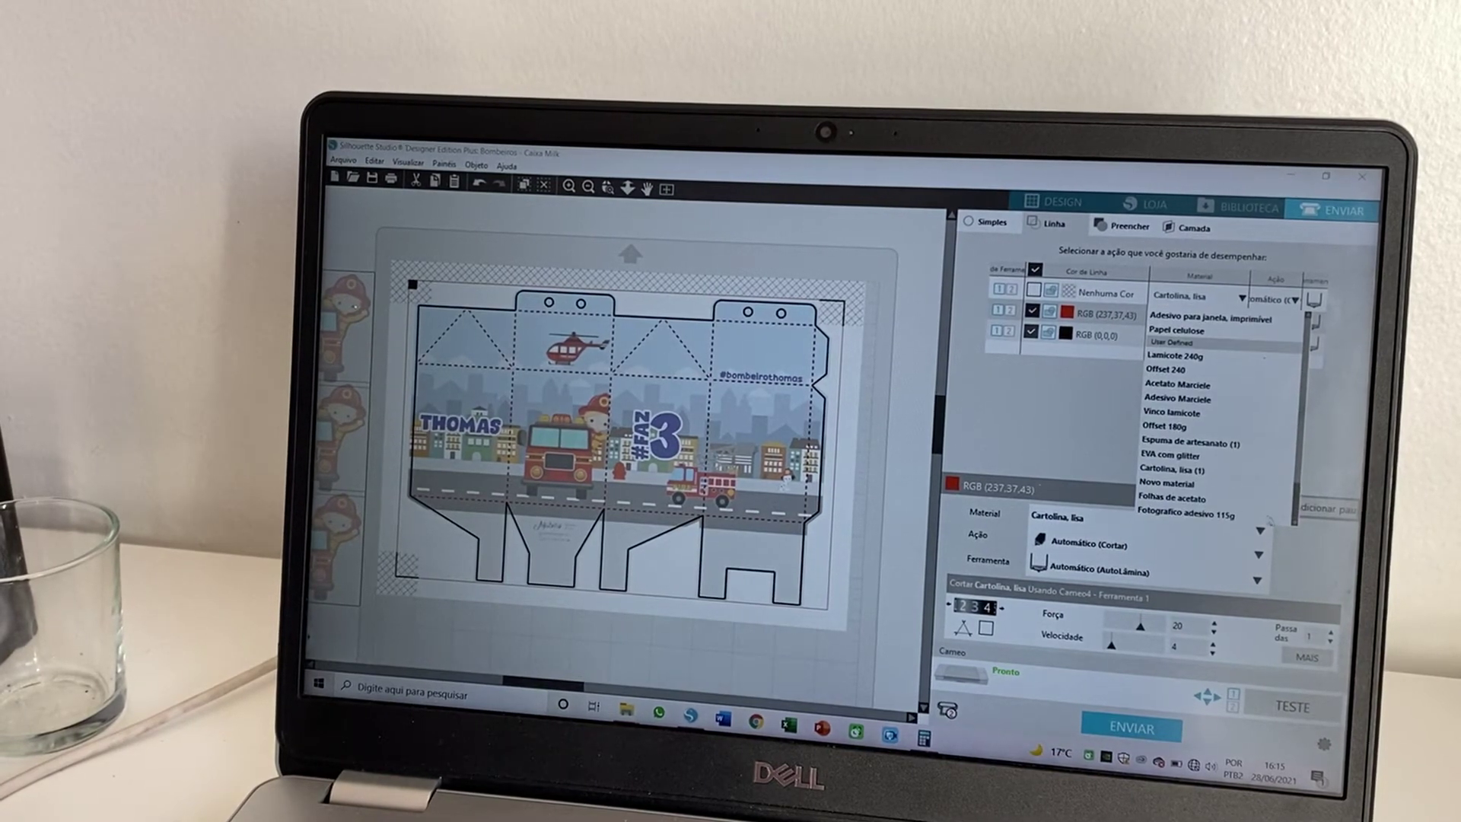
left_click(1178, 428)
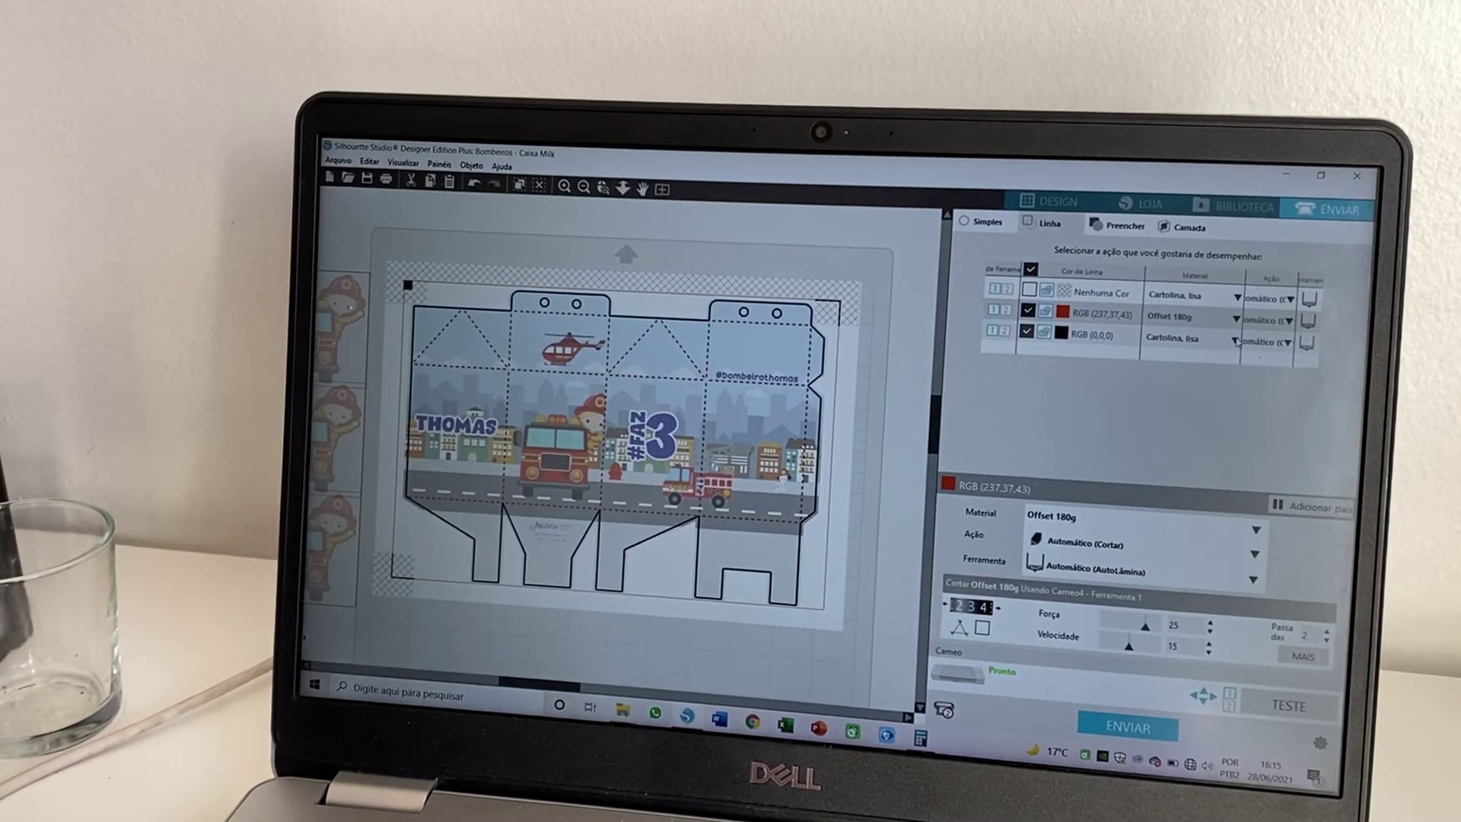
Set the cutting material of the black line colour RGB (0,0,0) to Offset 180g.
left_click(1236, 341)
scroll(1278, 457, "down", 10)
scroll(1273, 535, "down", 1)
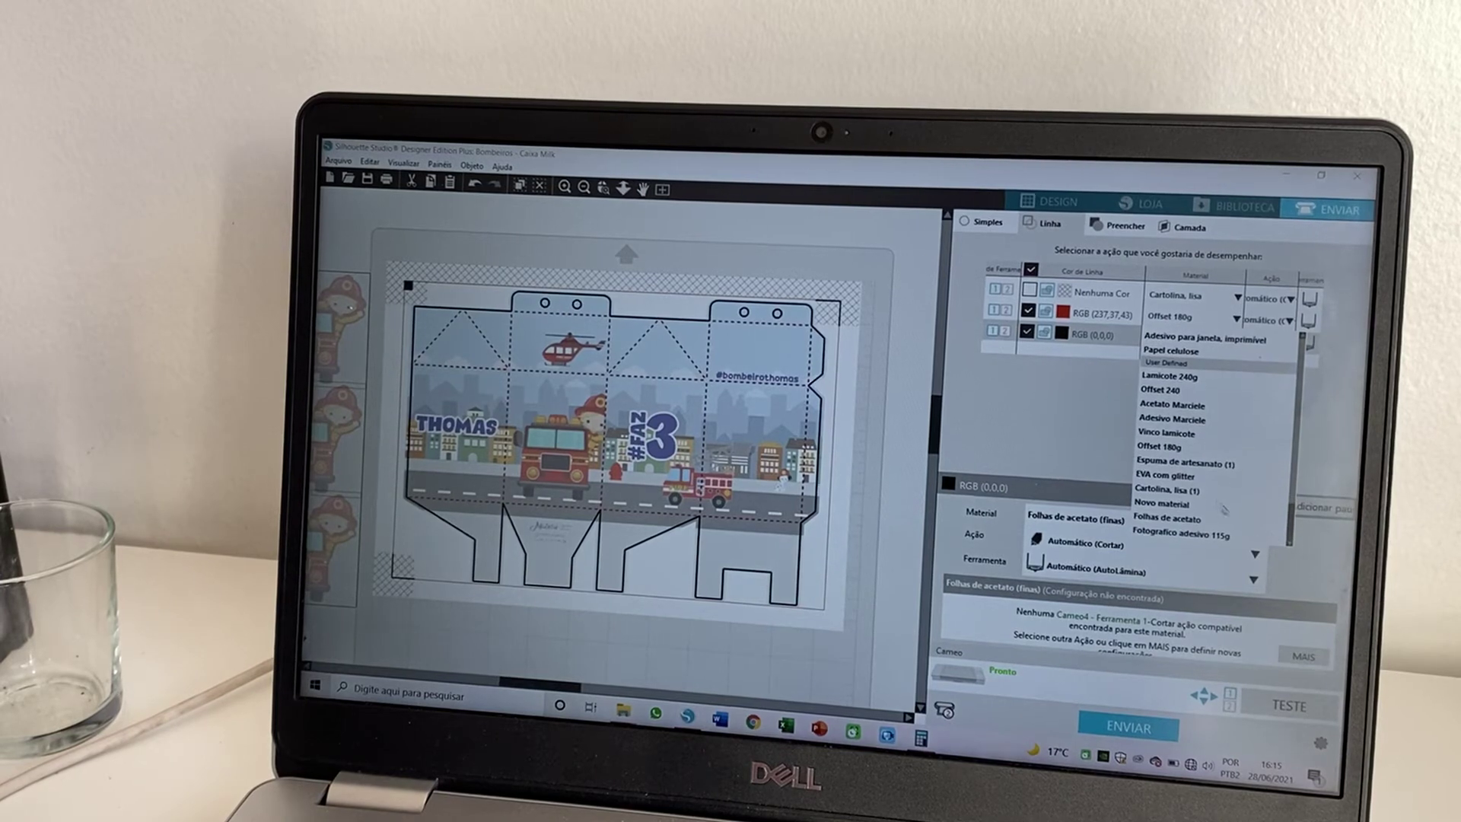
left_click(1182, 450)
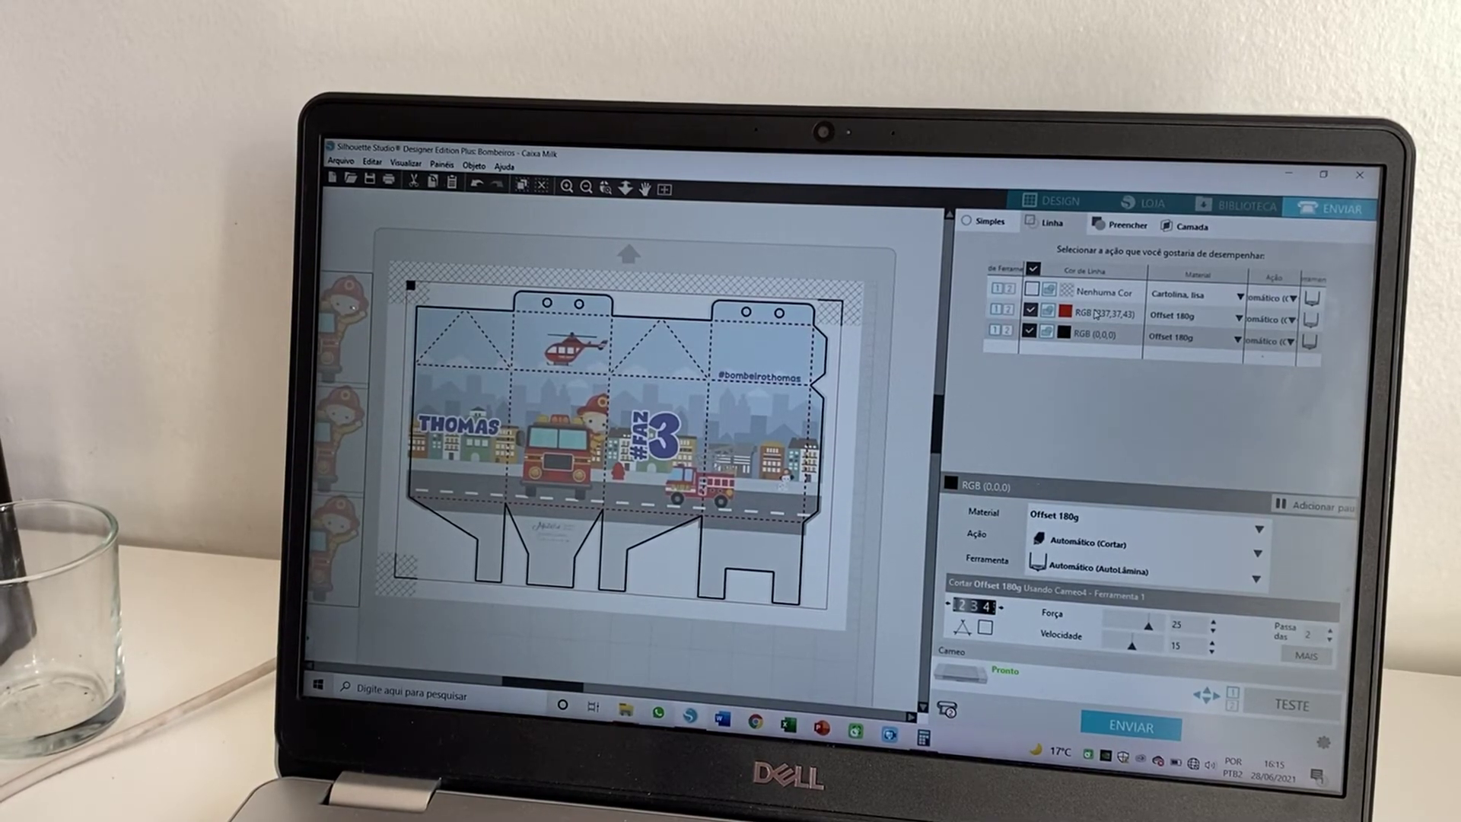
Reduce the red fold lines' number of passes to 1 and send the milk box to the Cameo for cutting.
left_click(1187, 315)
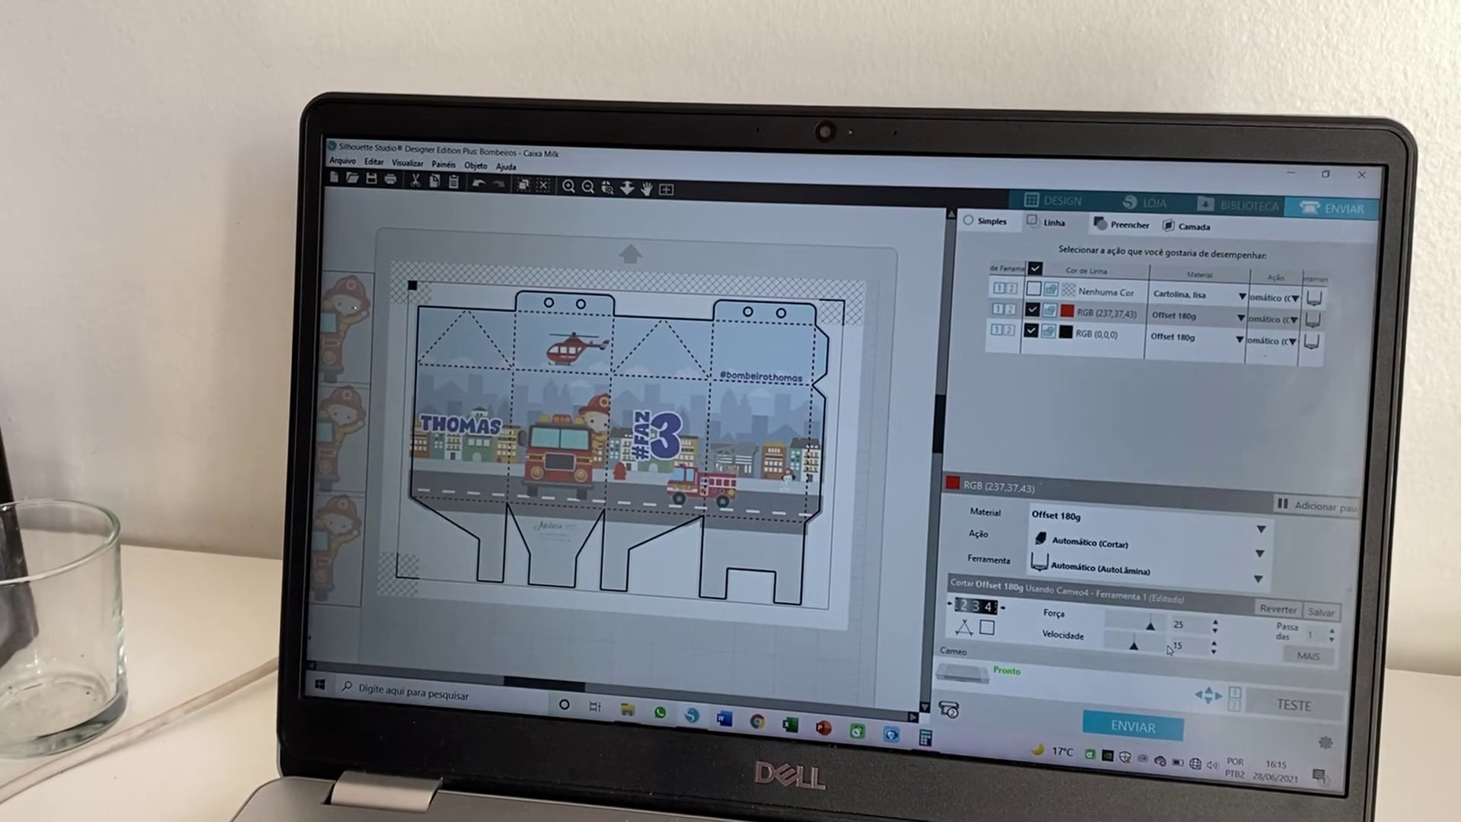
left_click(1140, 725)
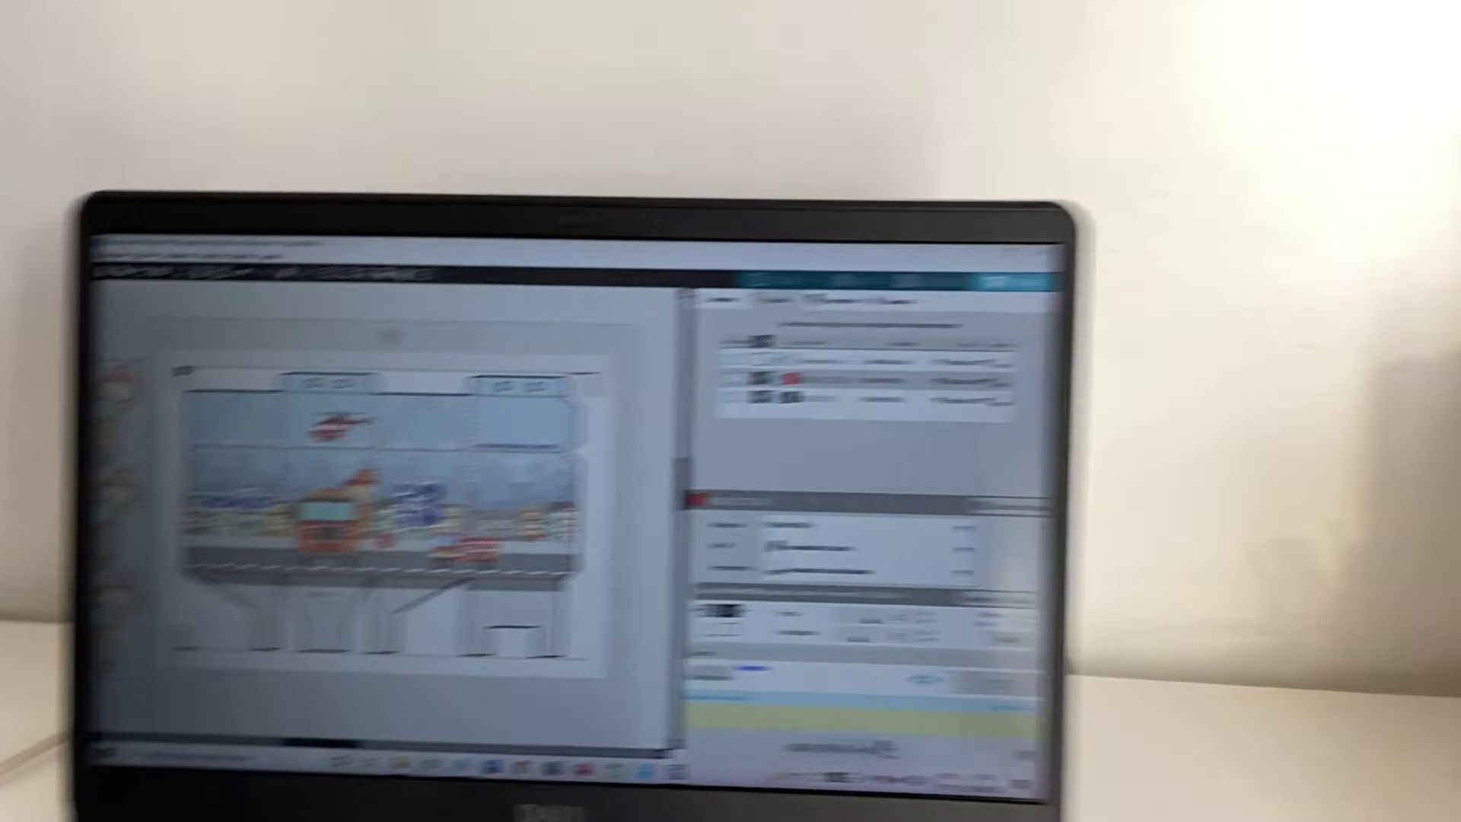